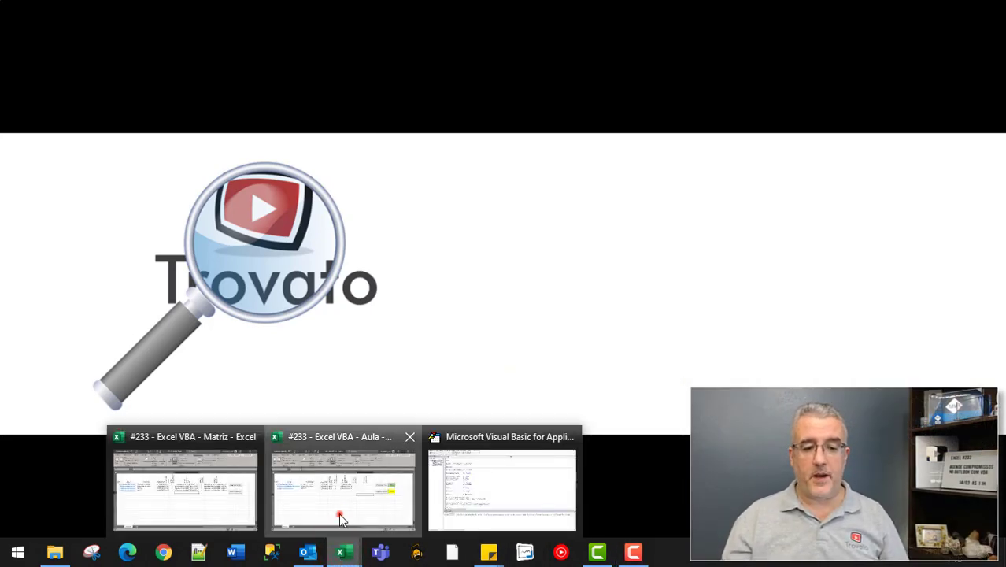
# Switch to the Excel workbook and review the Contas bills, the G4 e-mail time and the empty Agenda Lançada? column
pyautogui.click(339, 514)
pyautogui.click(533, 269)
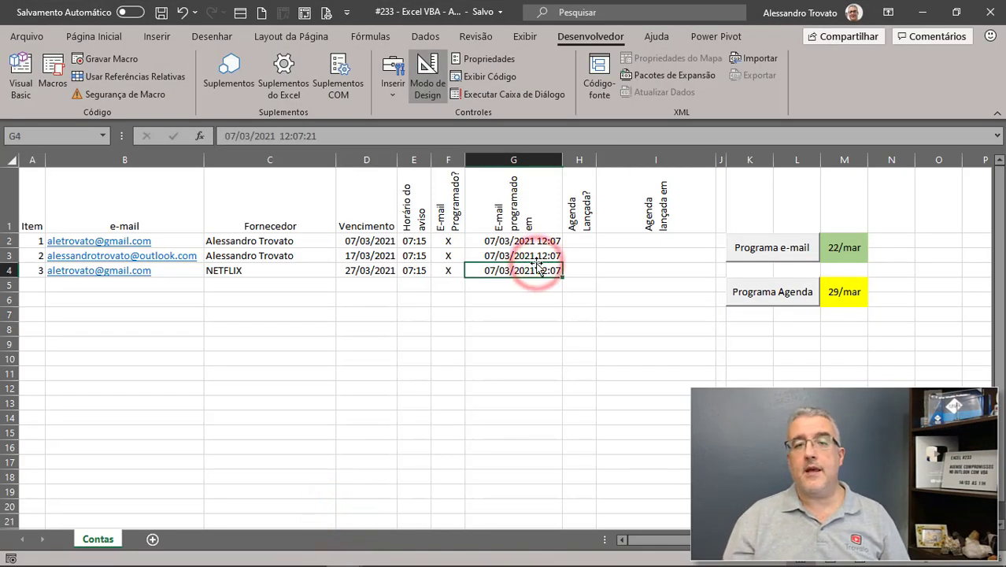
pyautogui.click(581, 270)
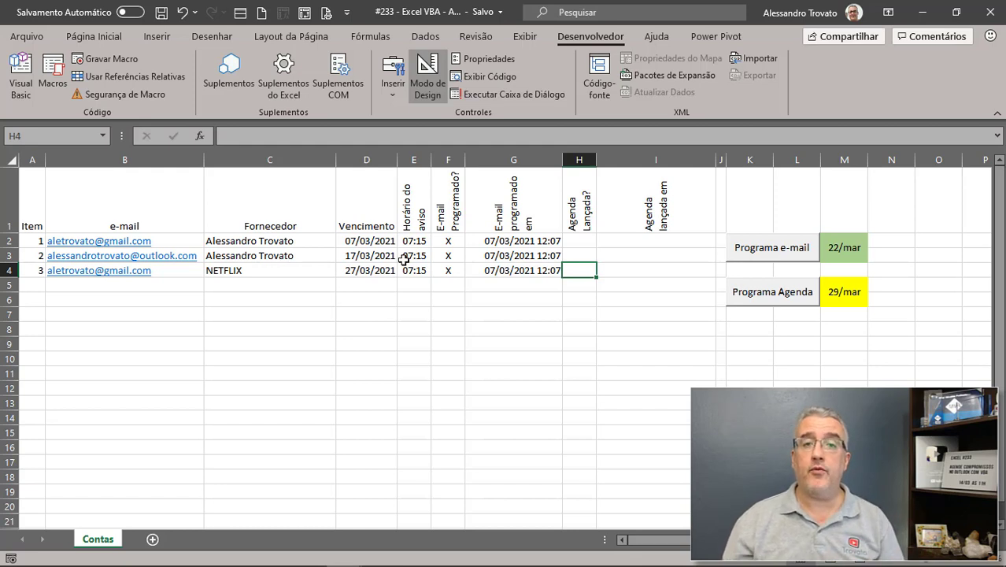
pyautogui.click(409, 282)
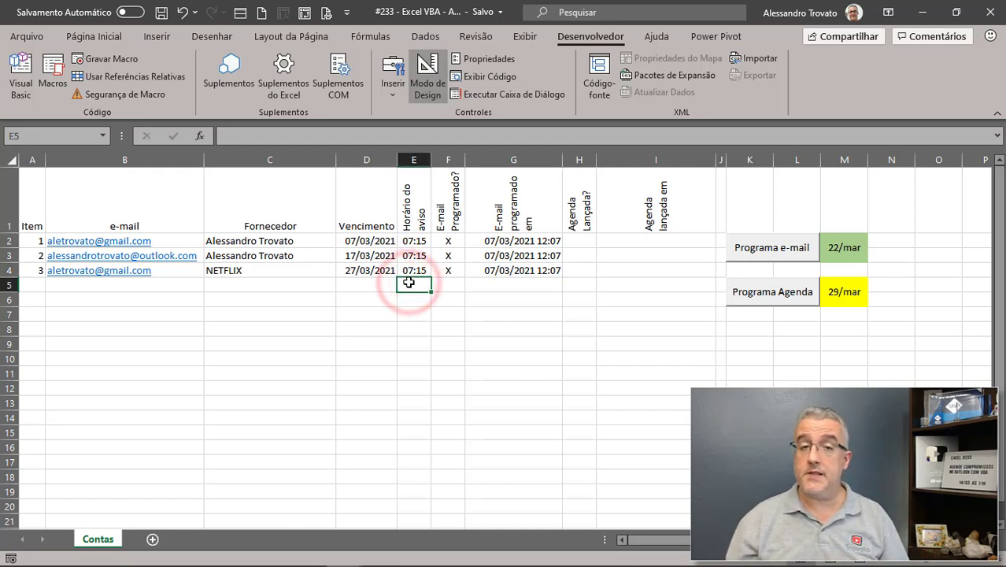
pyautogui.hotkey('ctrl', 'Home')
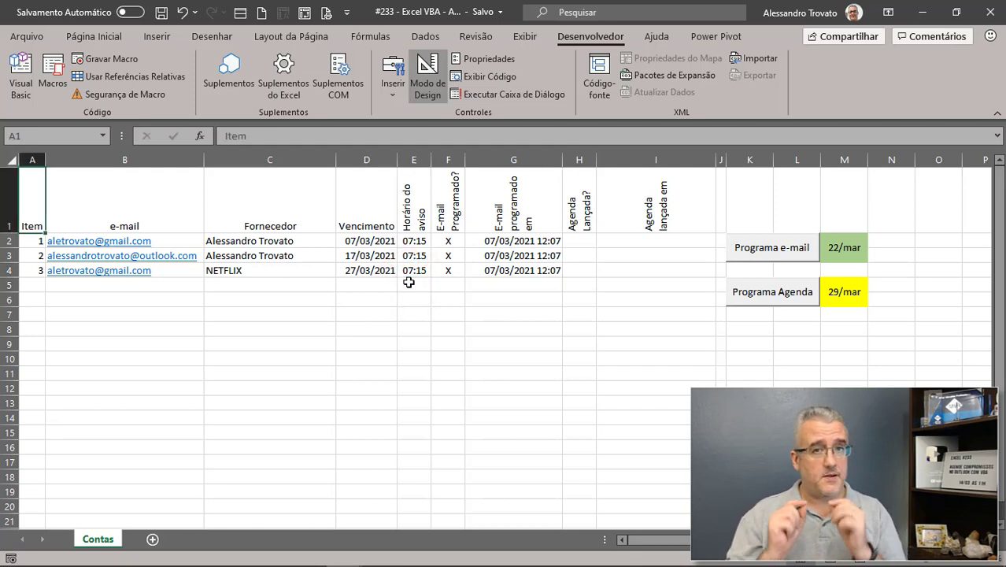
pyautogui.click(425, 376)
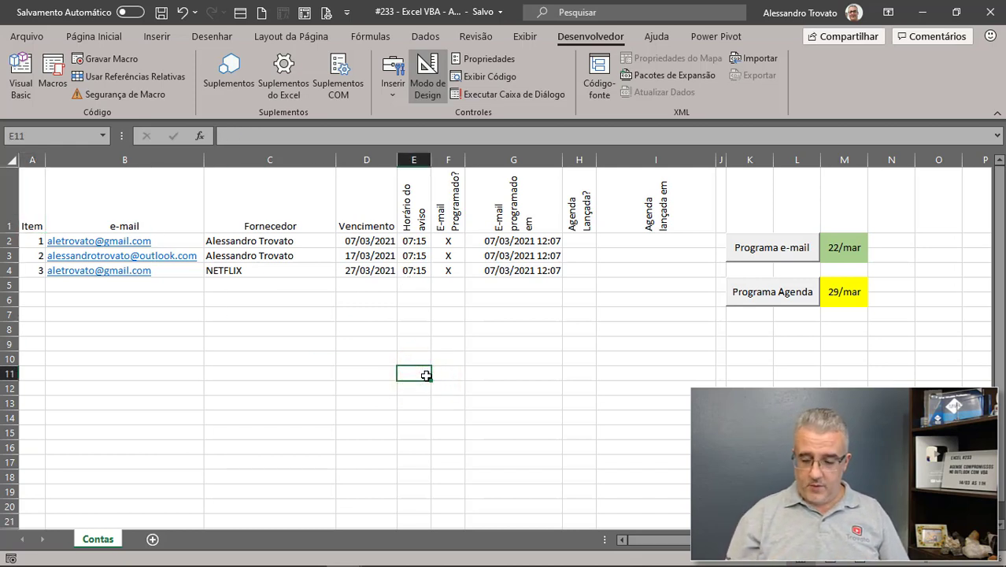
# Open btExecuta2_Click for the Programa Agenda button and clear the invalid-character compile error
pyautogui.click(785, 293)
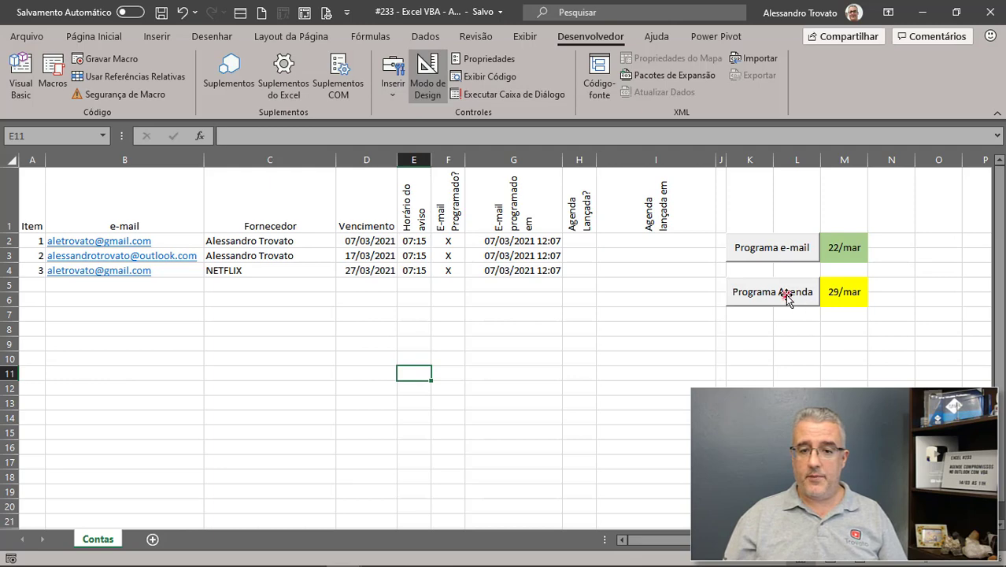
pyautogui.doubleClick(785, 293)
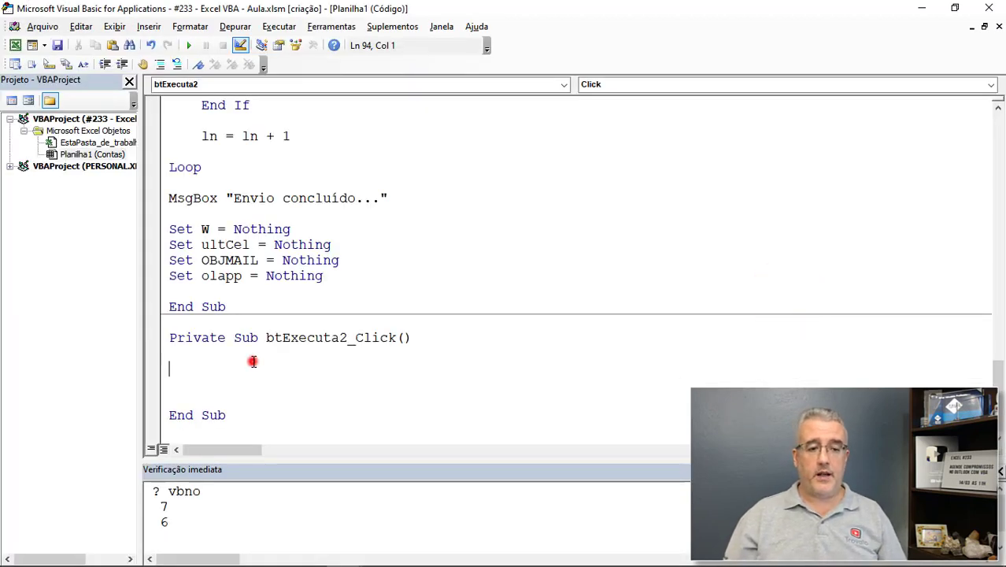
pyautogui.press('Return')
pyautogui.press('Return')
pyautogui.press('Return')
pyautogui.press('Up')
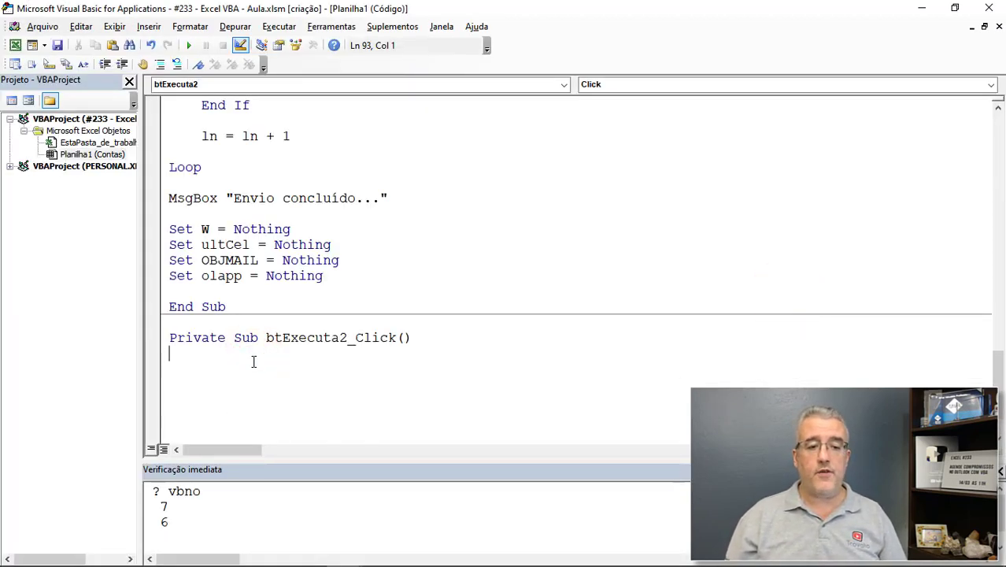
pyautogui.scroll(-1, 253, 361)
pyautogui.write(']')
pyautogui.press('Return')
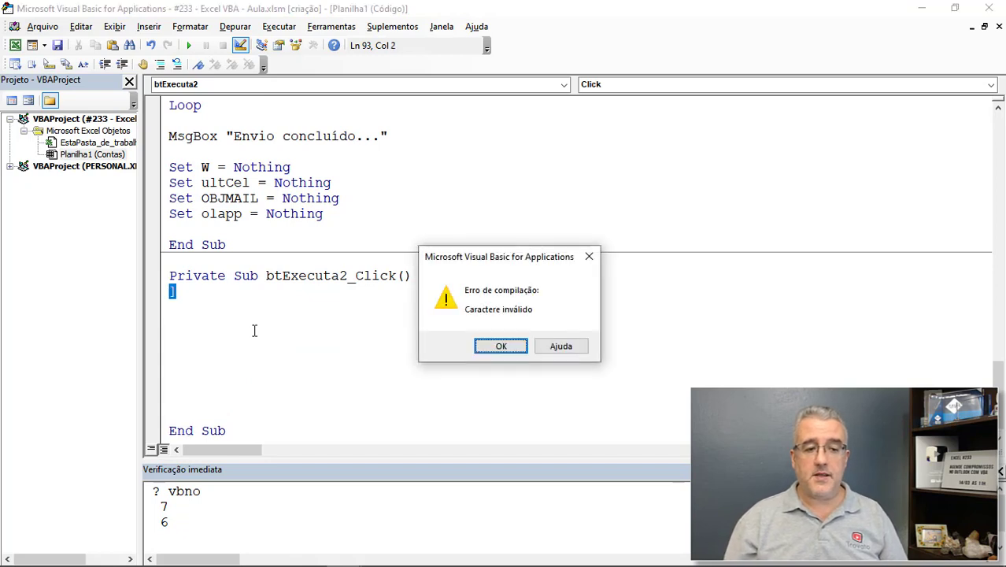
pyautogui.press('Return')
pyautogui.press('BackSpace')
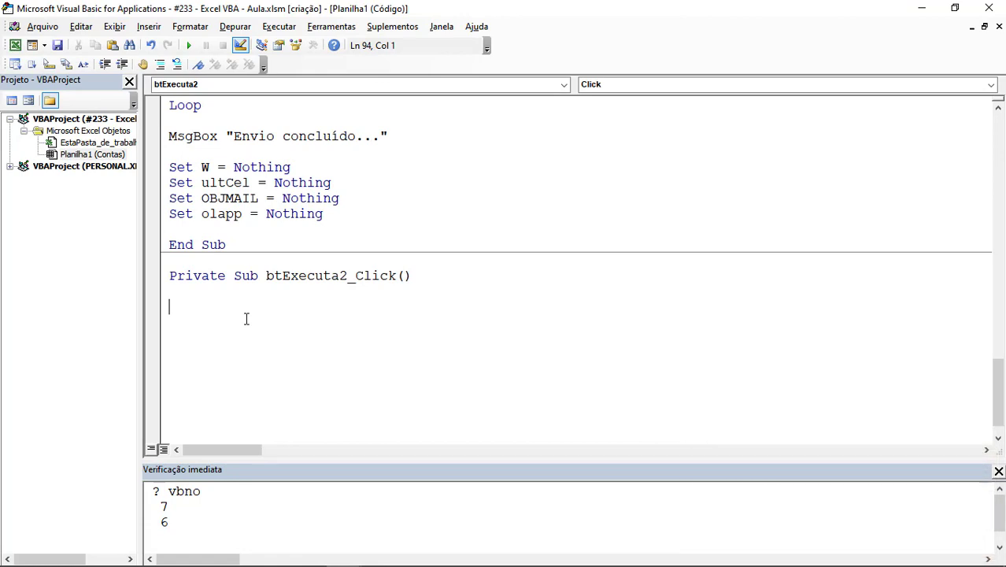
# Declare vFornecedor As String, keeping the code window full screen
pyautogui.write('dim')
pyautogui.press('BackSpace')
pyautogui.press('BackSpace')
pyautogui.press('BackSpace')
pyautogui.press('BackSpace')
pyautogui.write('Dim vF')
pyautogui.write('ornecedor')
pyautogui.press('Tab')
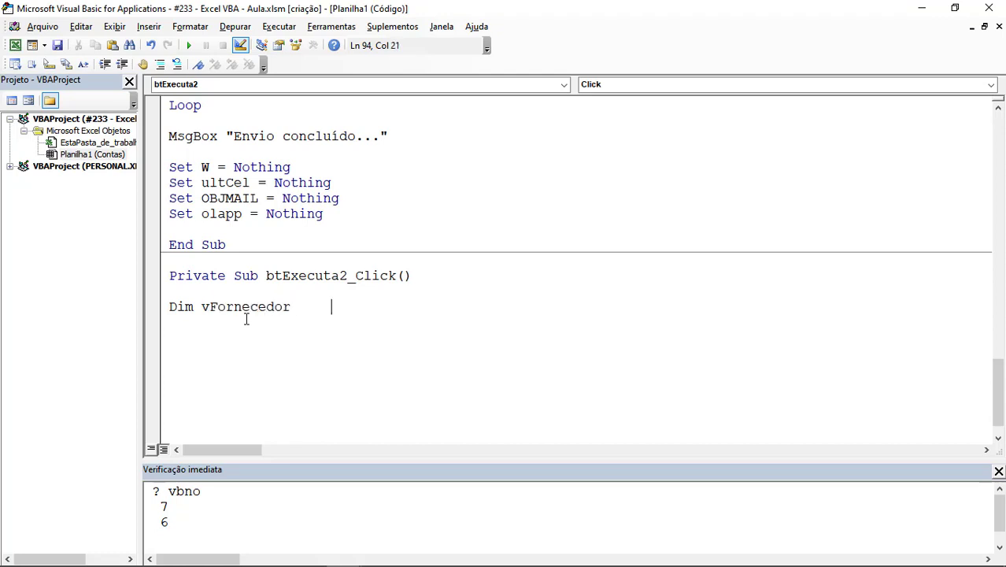
pyautogui.write('as stri')
pyautogui.press('Return')
pyautogui.press('Return')
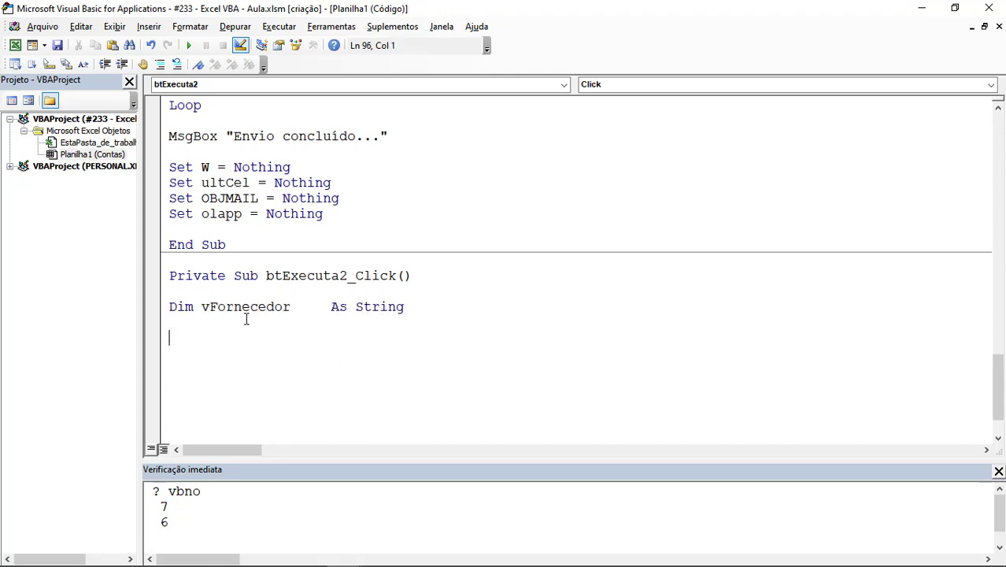
pyautogui.doubleClick(261, 305)
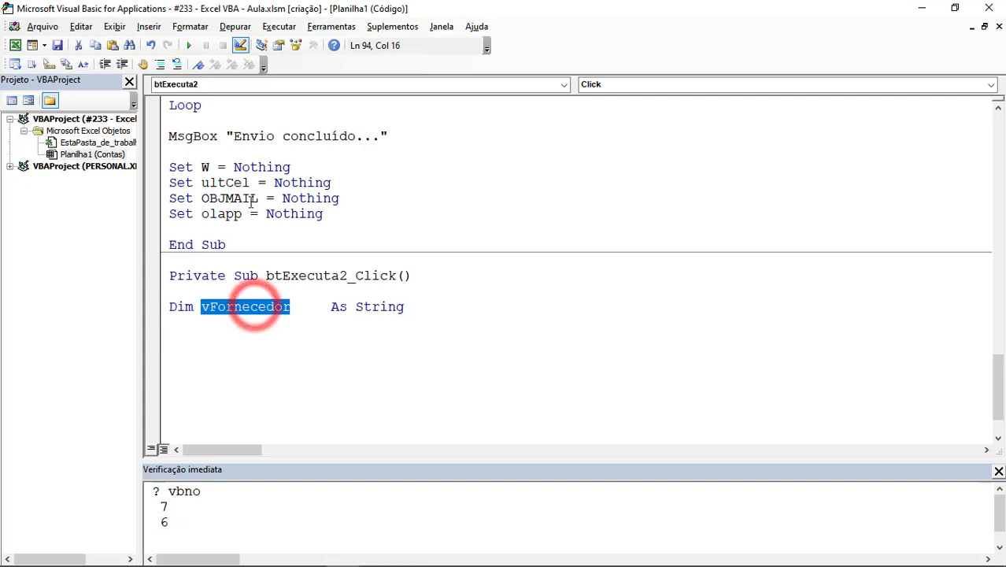
pyautogui.doubleClick(651, 10)
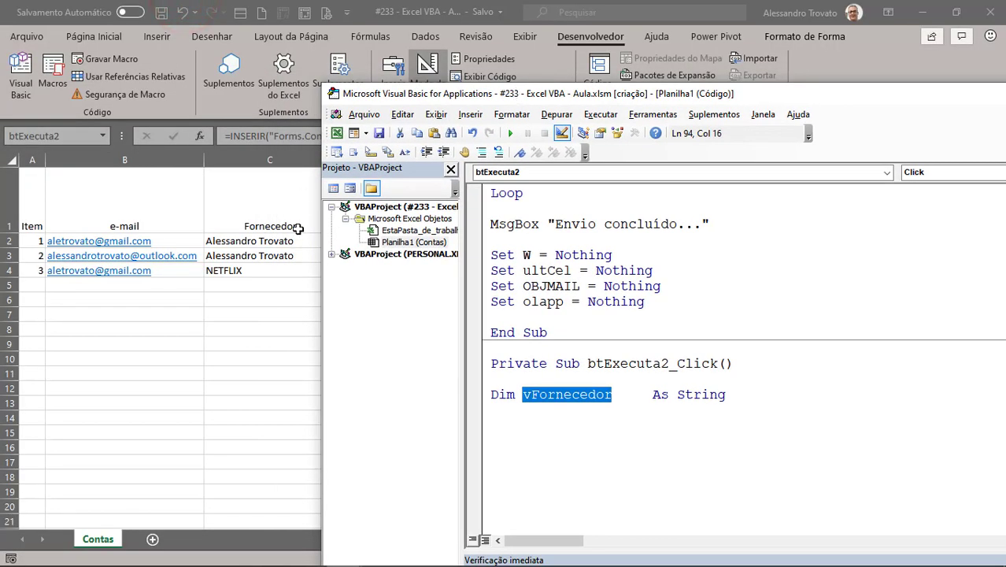
pyautogui.moveTo(463, 92); pyautogui.dragTo(436, 96)
pyautogui.doubleClick(461, 91)
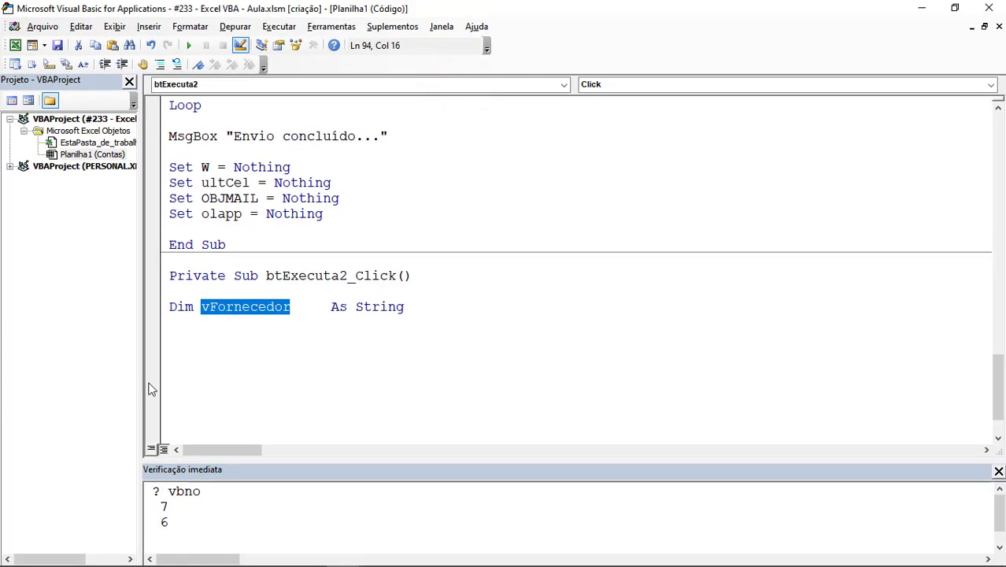
pyautogui.click(189, 337)
# Declare vHorarioEnvio, vDataVencto and vDataCompr As Date
pyautogui.write('dim v')
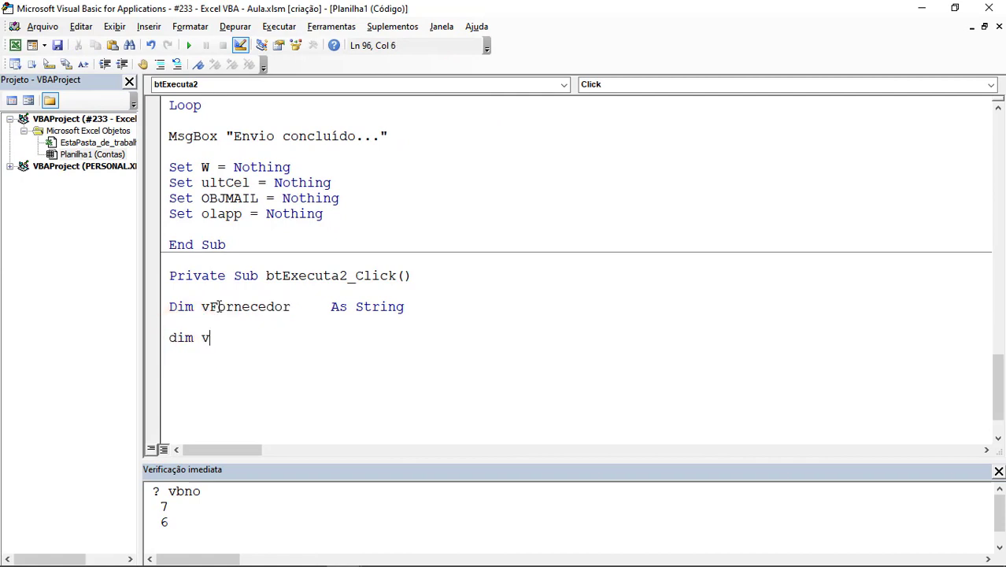
pyautogui.write('HorarioEnvio')
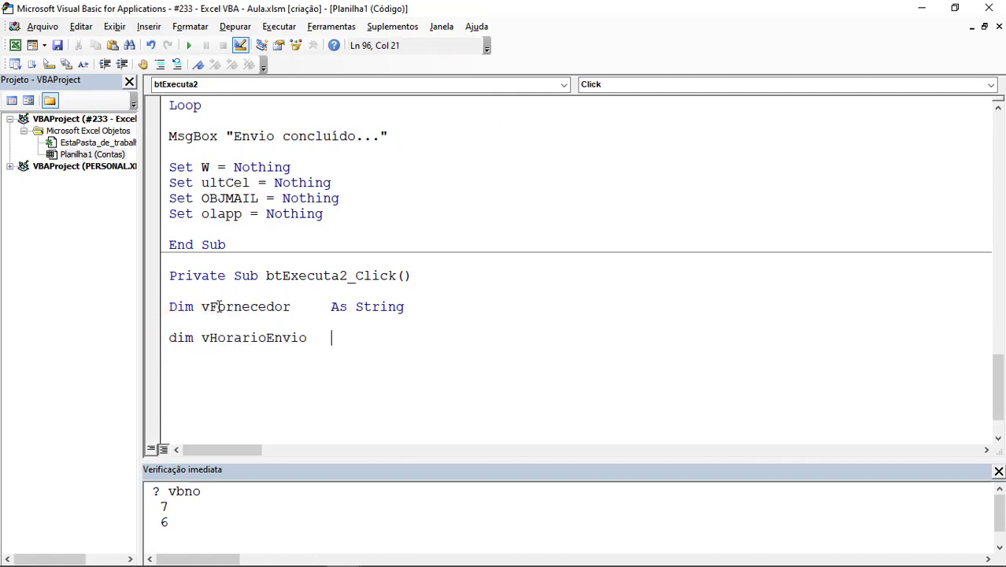
pyautogui.write('as ')
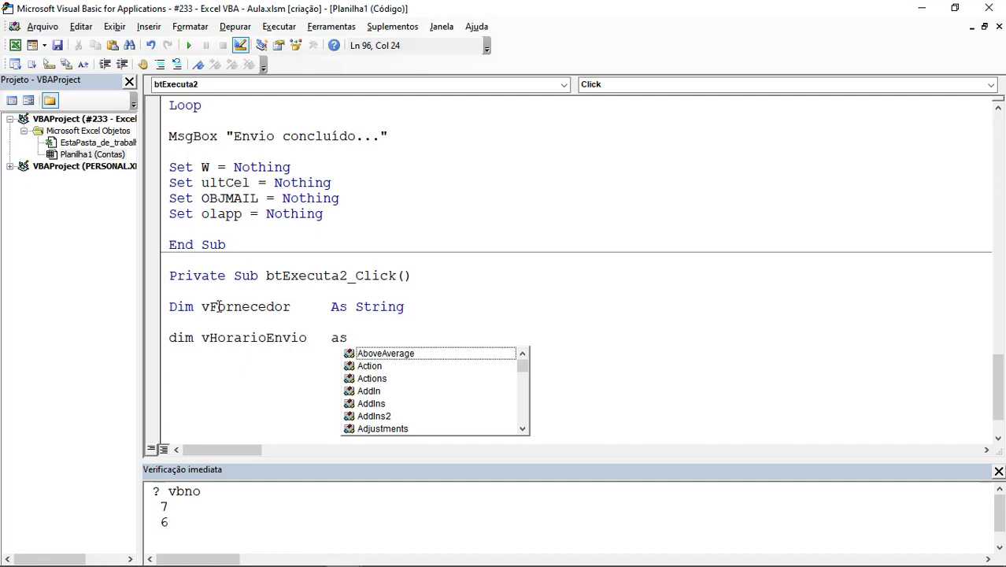
pyautogui.write('date')
pyautogui.press('Return')
pyautogui.scroll(-1, 221, 327)
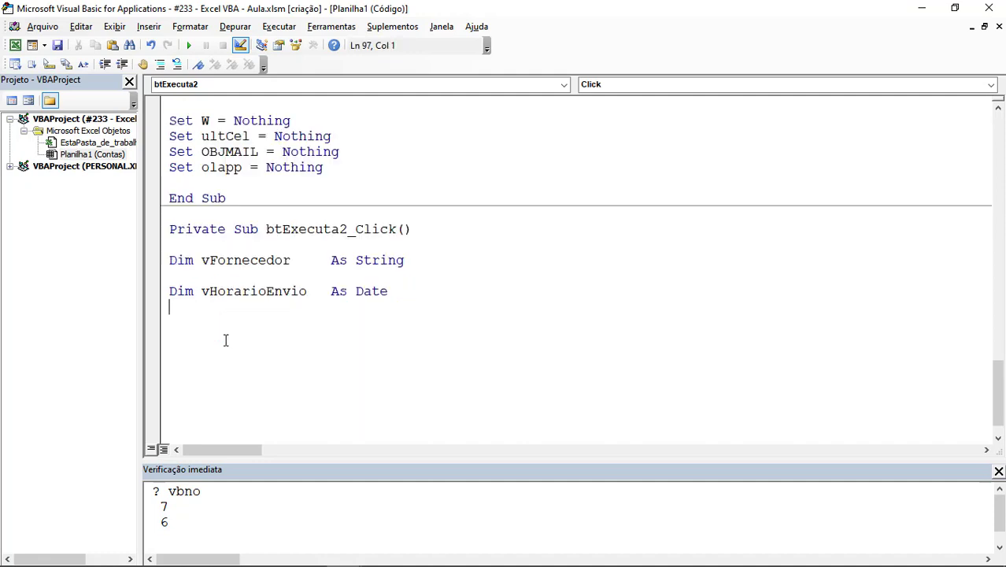
pyautogui.doubleClick(251, 290)
pyautogui.click(218, 310)
pyautogui.write('dim vData')
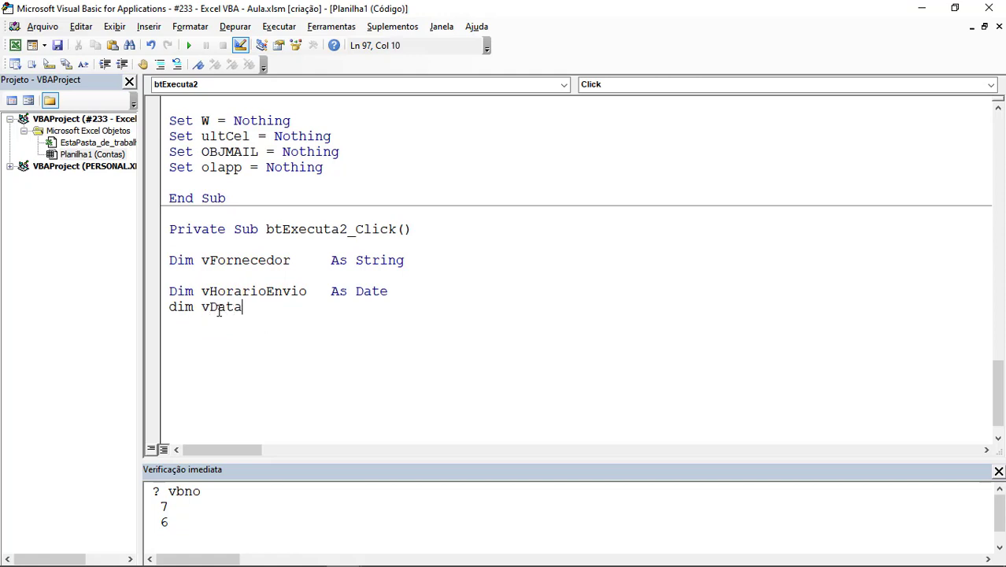
pyautogui.write('Vencto     as da')
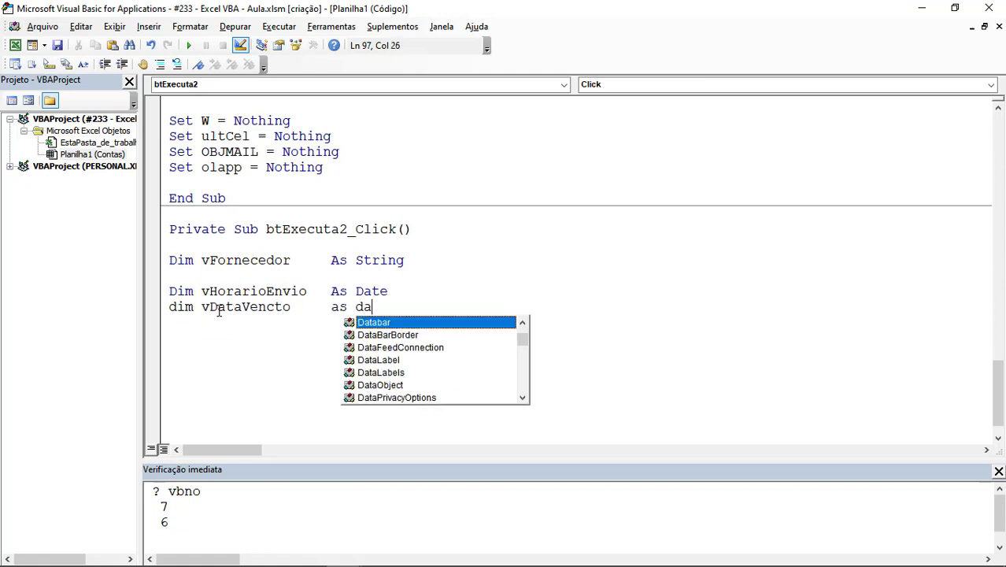
pyautogui.write('te')
pyautogui.press('Return')
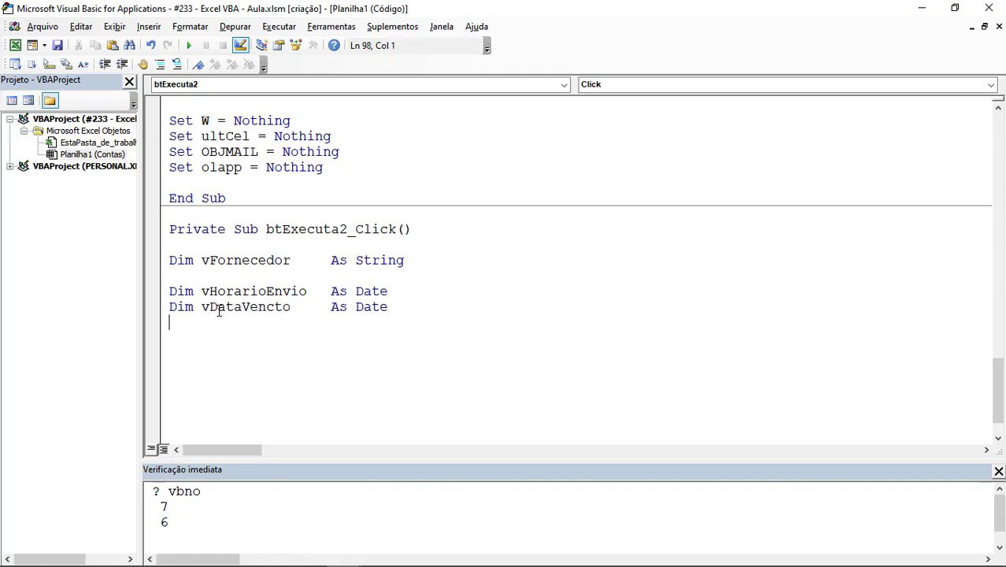
pyautogui.write('v')
pyautogui.press('BackSpace')
pyautogui.write('dim vData')
pyautogui.write('Compr  ')
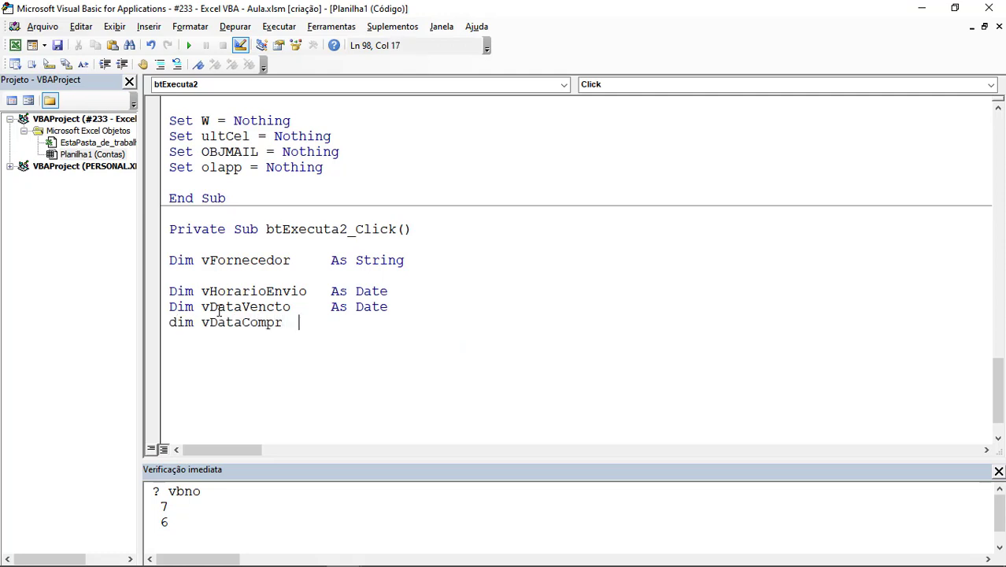
pyautogui.write('    as dat')
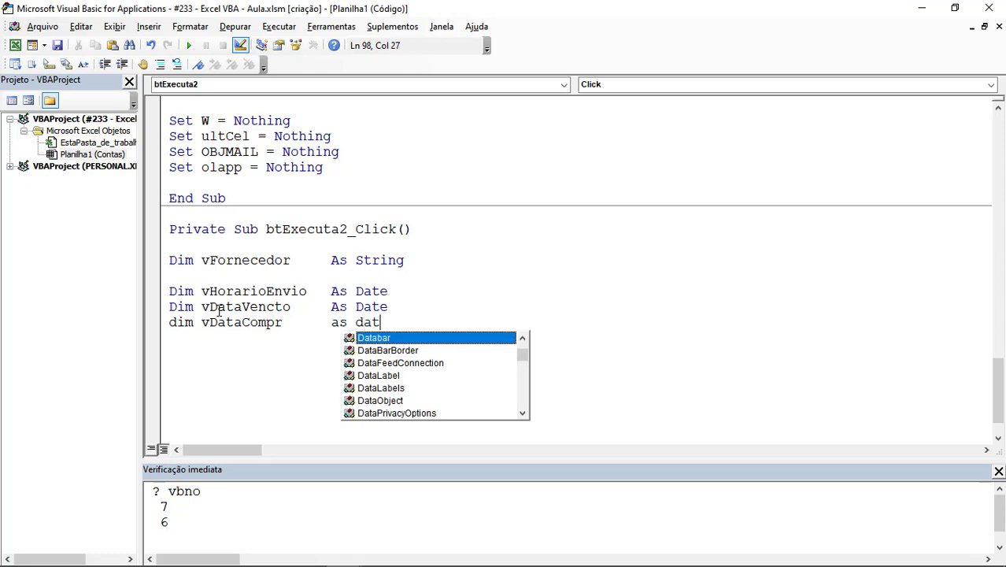
pyautogui.press('Return')
pyautogui.press('Return')
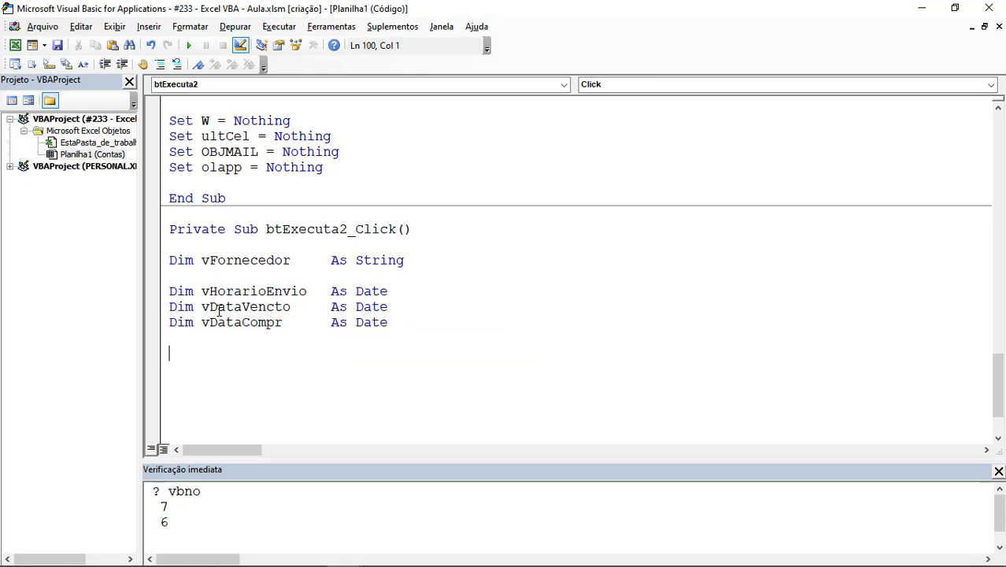
# Declare vDias As Integer
pyautogui.write('dim vDias')
pyautogui.press('Tab')
pyautogui.press('Tab')
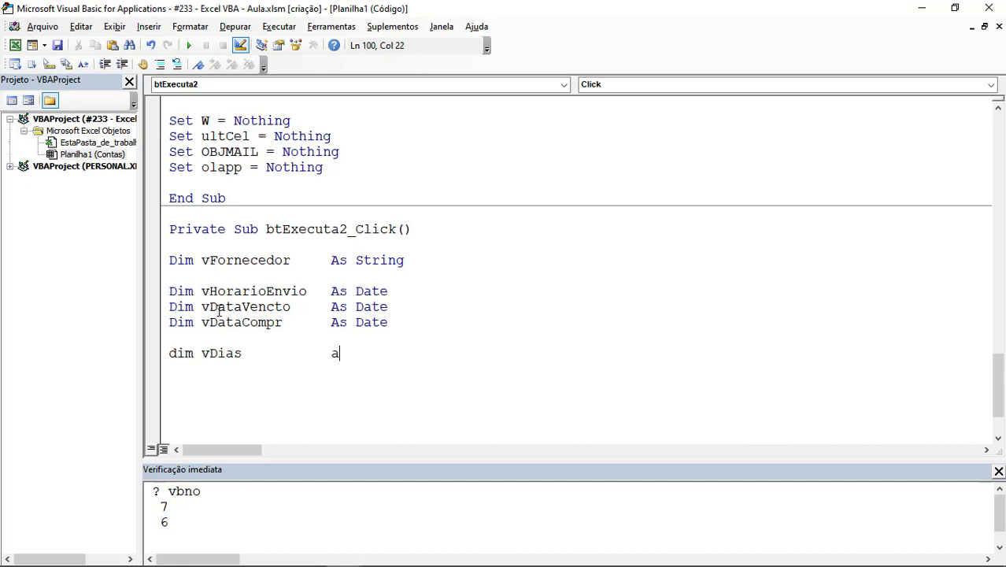
pyautogui.write('s integer')
pyautogui.press('Return')
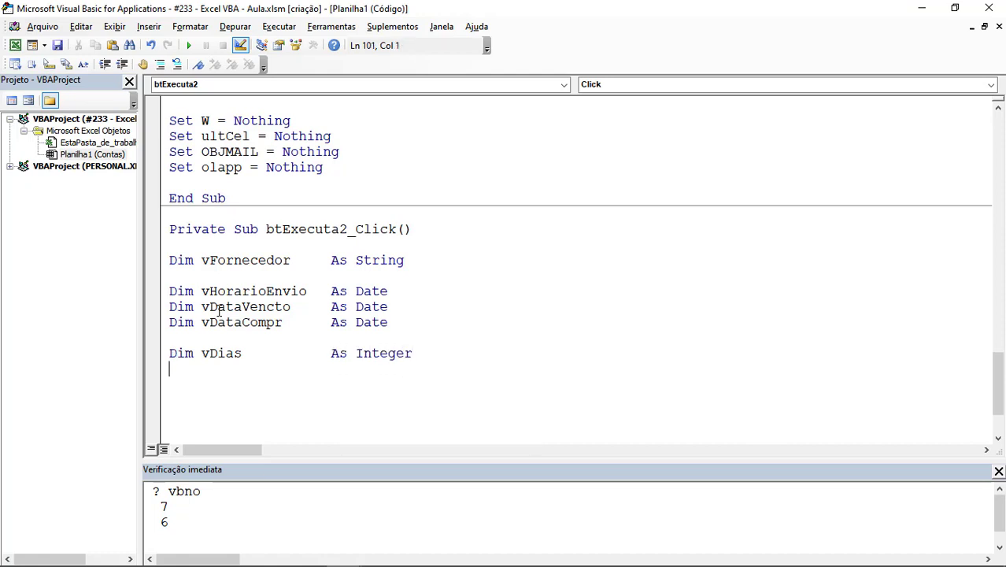
pyautogui.scroll(-2, 240, 285)
# Declare col As Integer and ln As Long below vDias
pyautogui.click(260, 261)
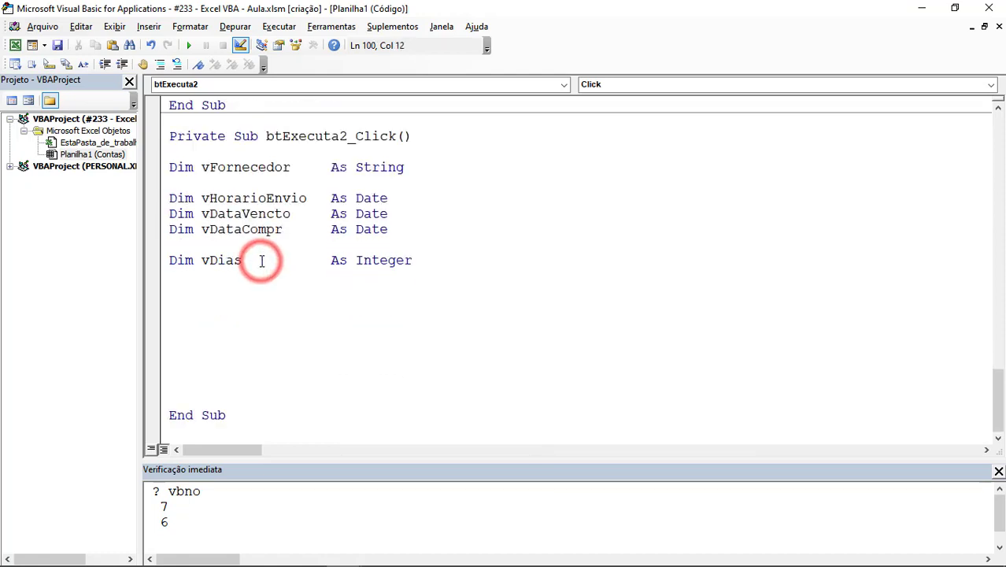
pyautogui.press('Down')
pyautogui.write('dim col')
pyautogui.press('Tab')
pyautogui.press('Tab')
pyautogui.press('Tab')
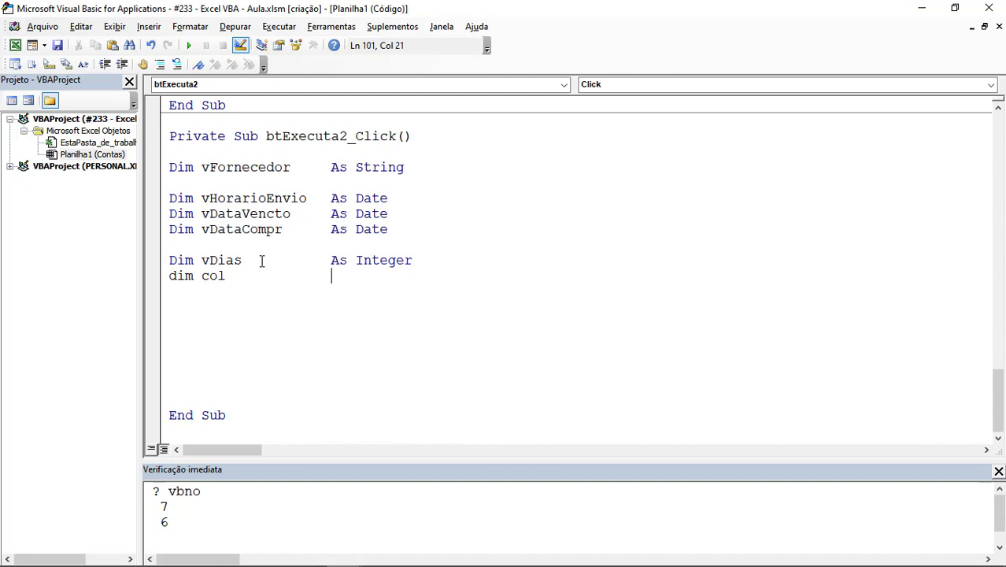
pyautogui.write('as integer')
pyautogui.press('Return')
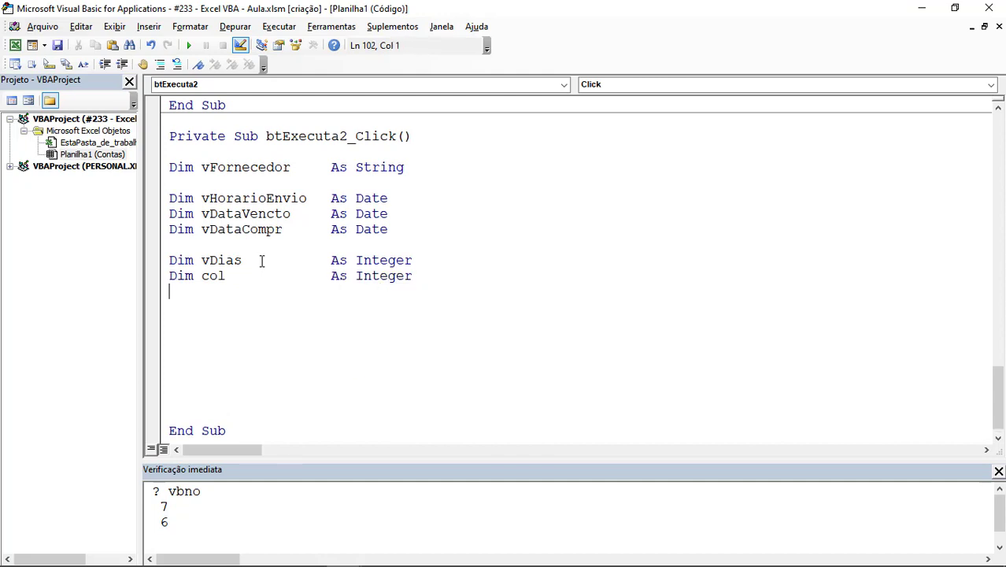
pyautogui.press('Return')
pyautogui.scroll(-1, 261, 261)
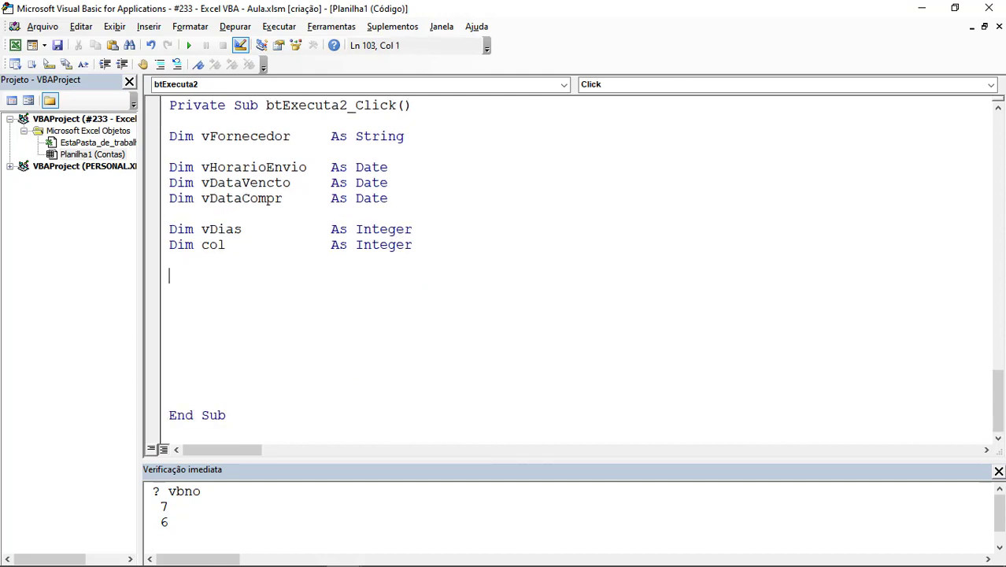
pyautogui.write('dim ln')
pyautogui.press('Tab')
pyautogui.press('Tab')
pyautogui.press('Tab')
pyautogui.press('Tab')
pyautogui.write('as lon')
pyautogui.press('Return')
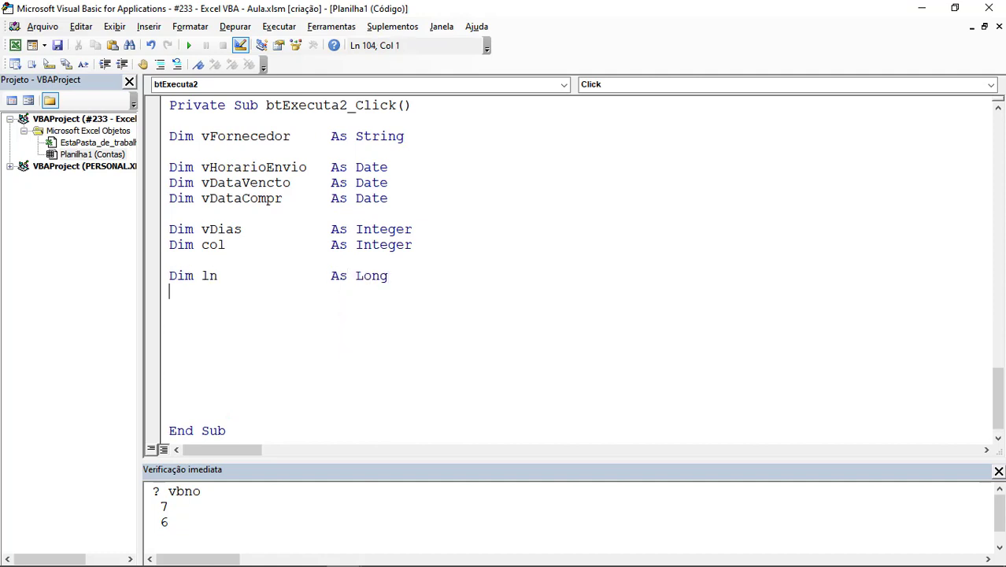
pyautogui.press('Return')
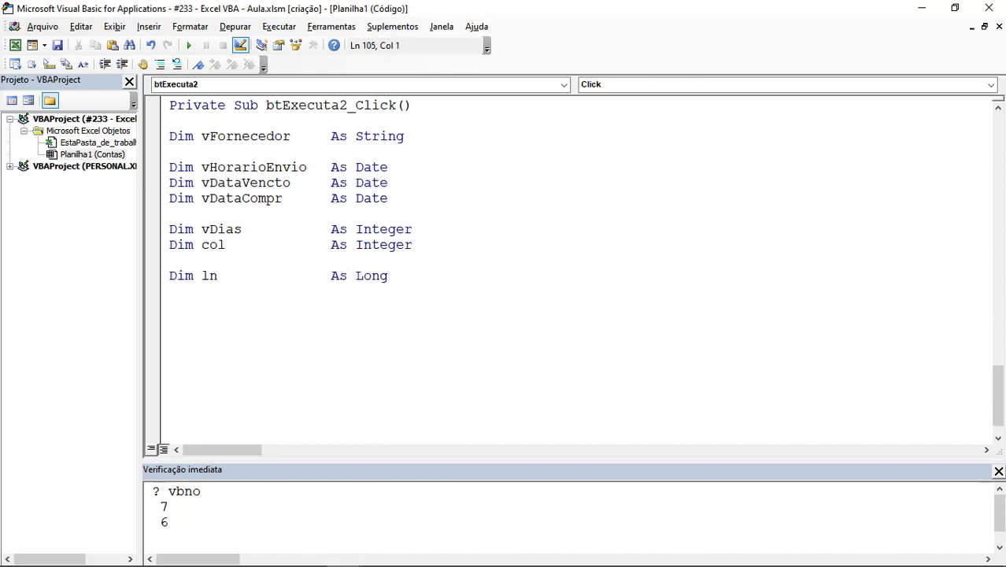
# Declare ultCel As Range and W As Worksheet
pyautogui.write('dim ')
pyautogui.write('ultCel')
pyautogui.press('Tab')
pyautogui.press('Tab')
pyautogui.press('Tab')
pyautogui.write('as ')
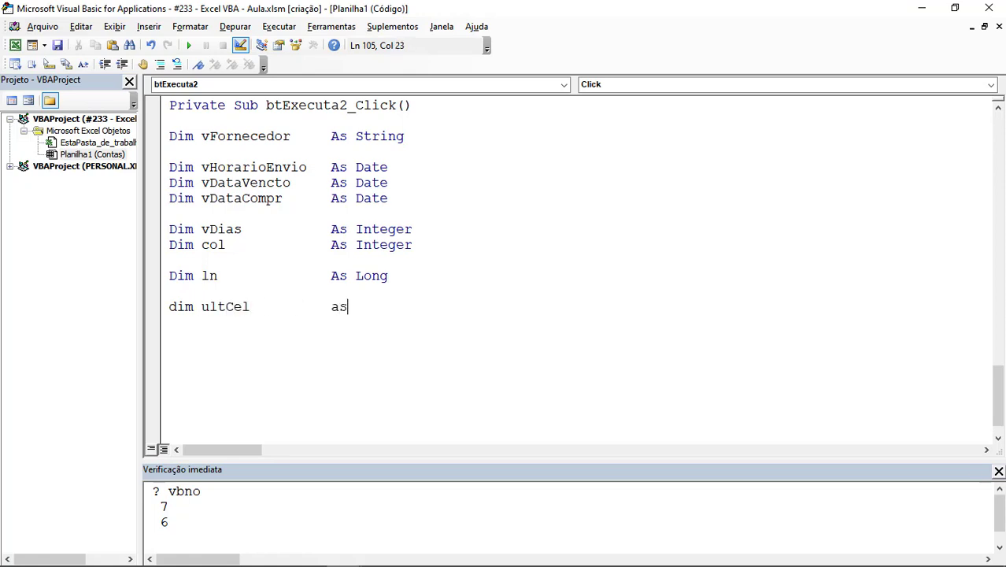
pyautogui.write('rang')
pyautogui.press('Return')
pyautogui.press('Return')
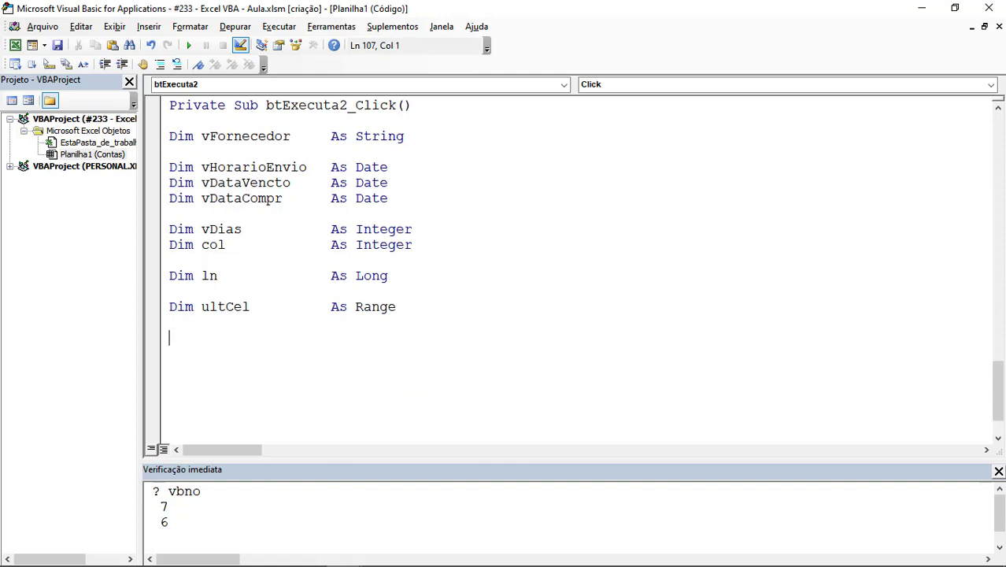
pyautogui.scroll(-1, 260, 270)
pyautogui.doubleClick(218, 261)
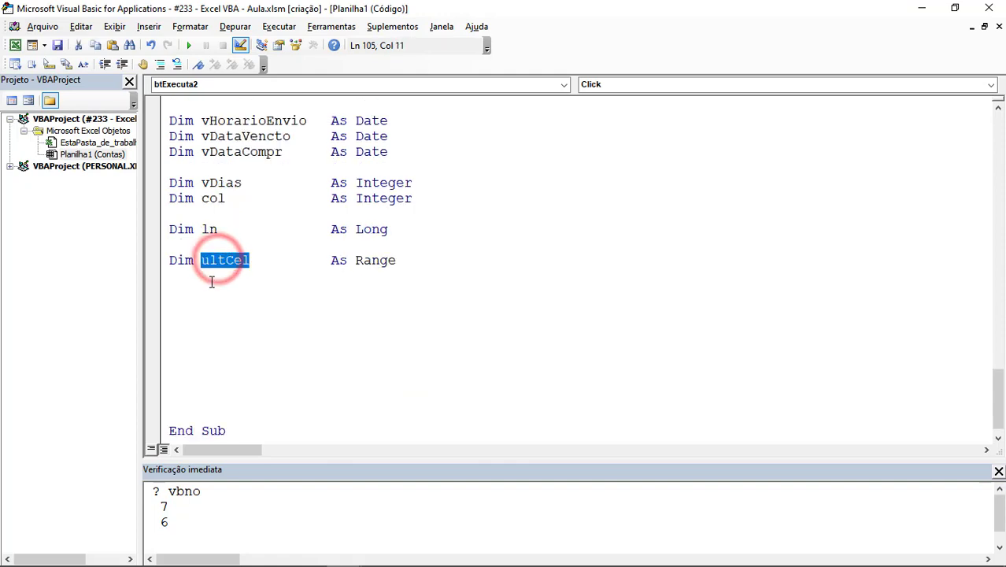
pyautogui.click(210, 282)
pyautogui.write('dim ')
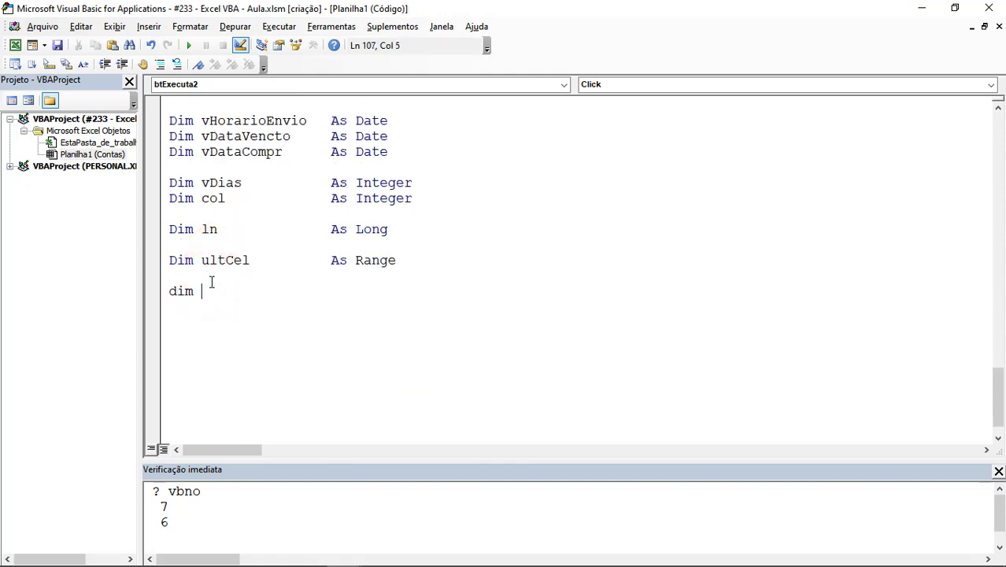
pyautogui.write('W')
pyautogui.press('Tab')
pyautogui.write('as w')
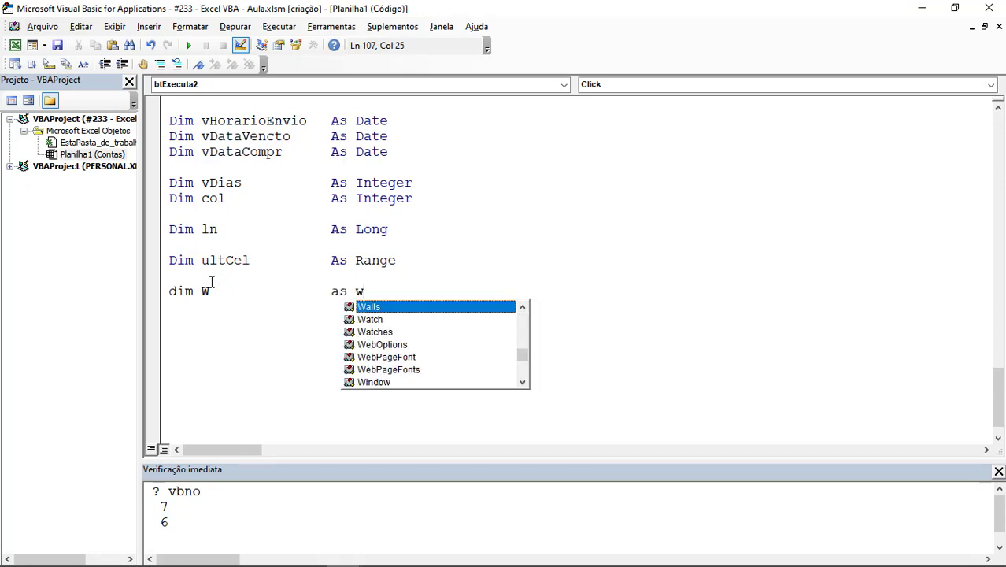
pyautogui.write('orks')
pyautogui.press('Tab')
pyautogui.press('Return')
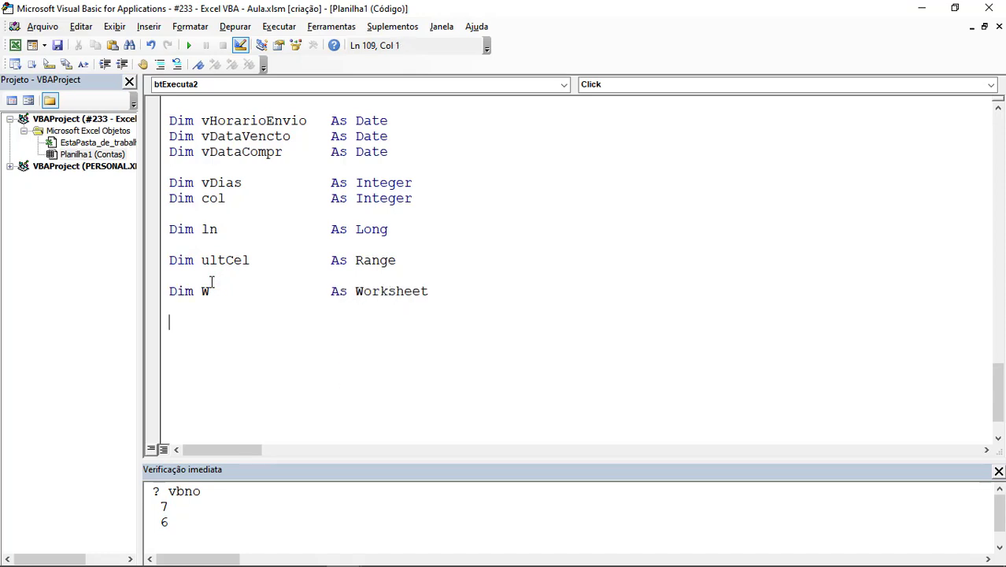
# Add Set W = Sheets("Contas")
pyautogui.write('Set')
pyautogui.write('  w-')
pyautogui.press('BackSpace')
pyautogui.write('=-')
pyautogui.press('BackSpace')
pyautogui.press('BackSpace')
pyautogui.write('sheets"')
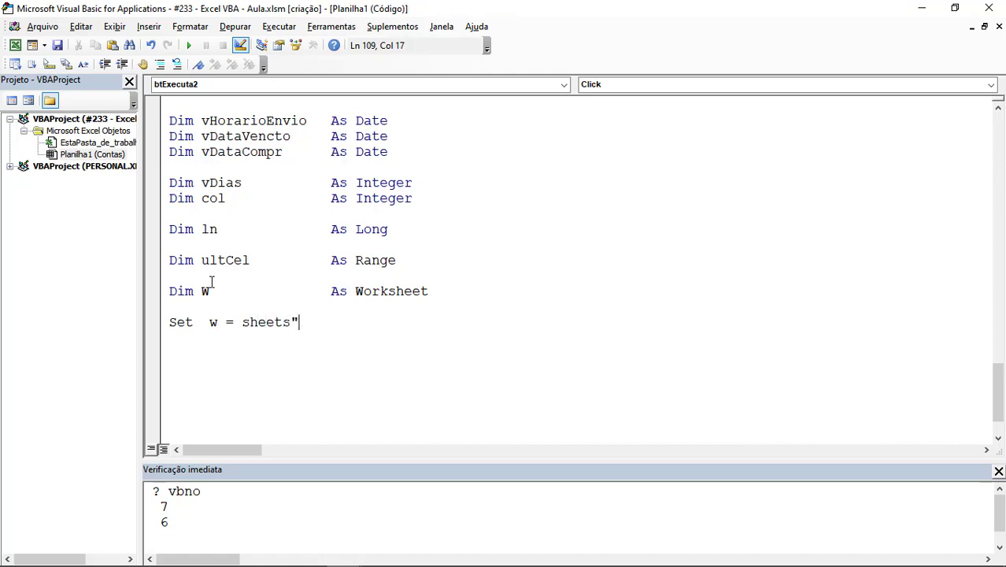
pyautogui.press('BackSpace')
pyautogui.write('("con')
pyautogui.press('BackSpace')
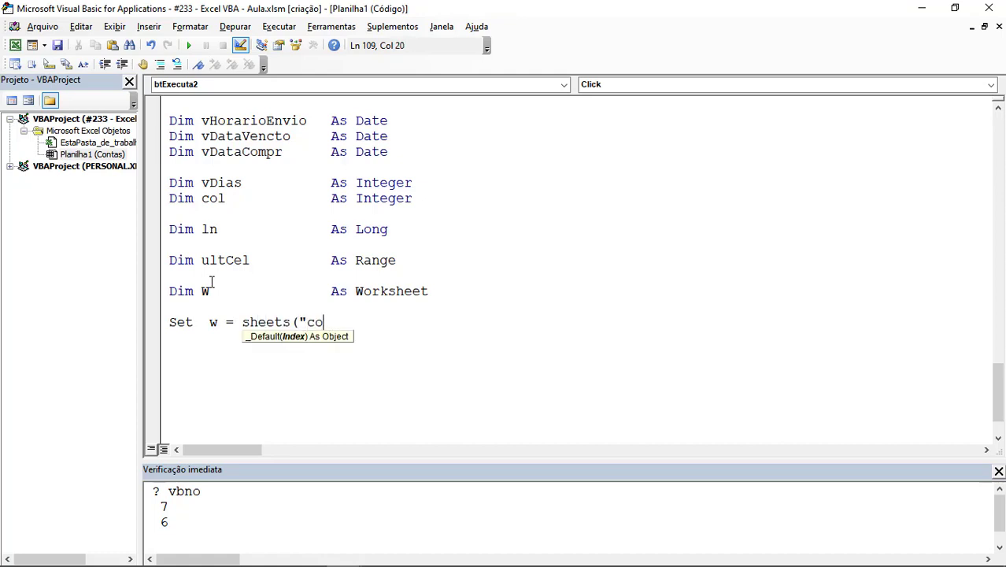
pyautogui.press('BackSpace')
pyautogui.press('BackSpace')
pyautogui.write('Contas")')
pyautogui.press('Return')
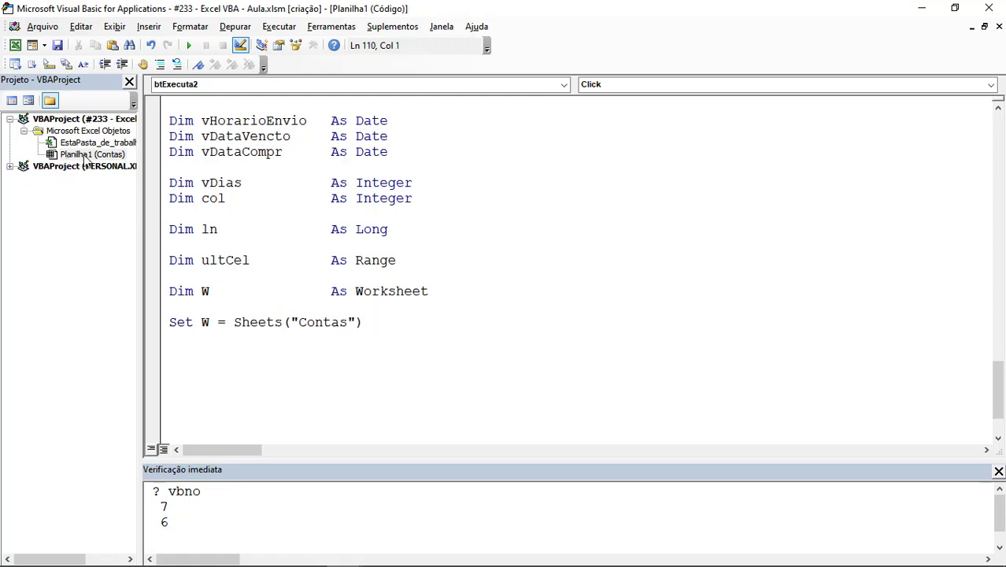
# Add Set ultCel = W.Cells(W.Rows.Count, 1).End(xlUp) and point out ultCel and Rows
pyautogui.click(200, 334)
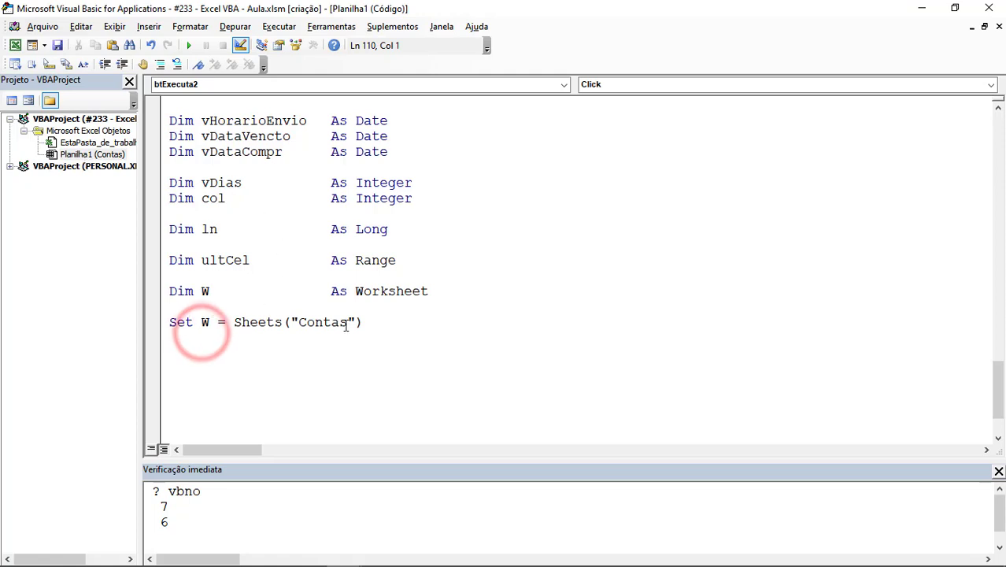
pyautogui.write('setultC')
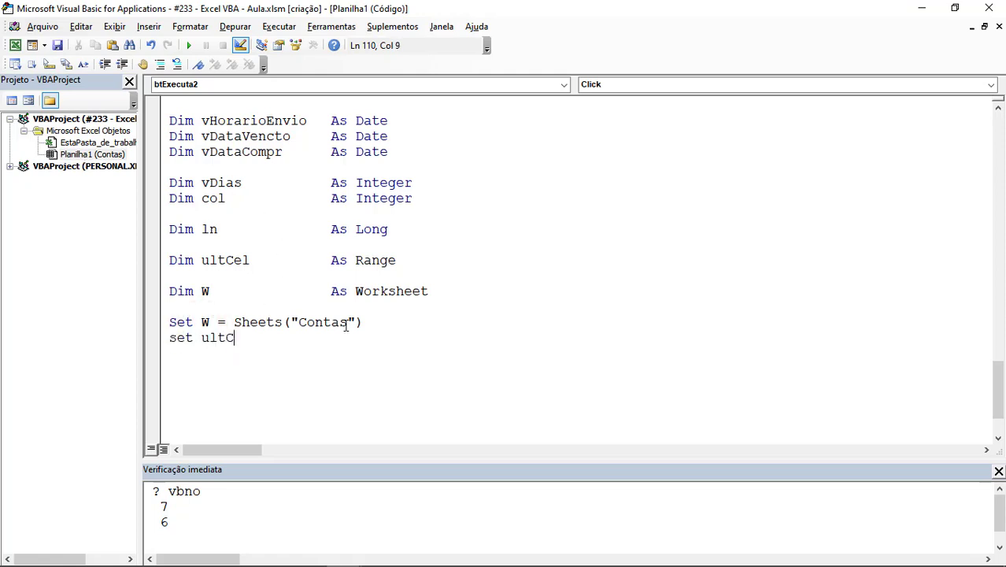
pyautogui.write('el = w.cell')
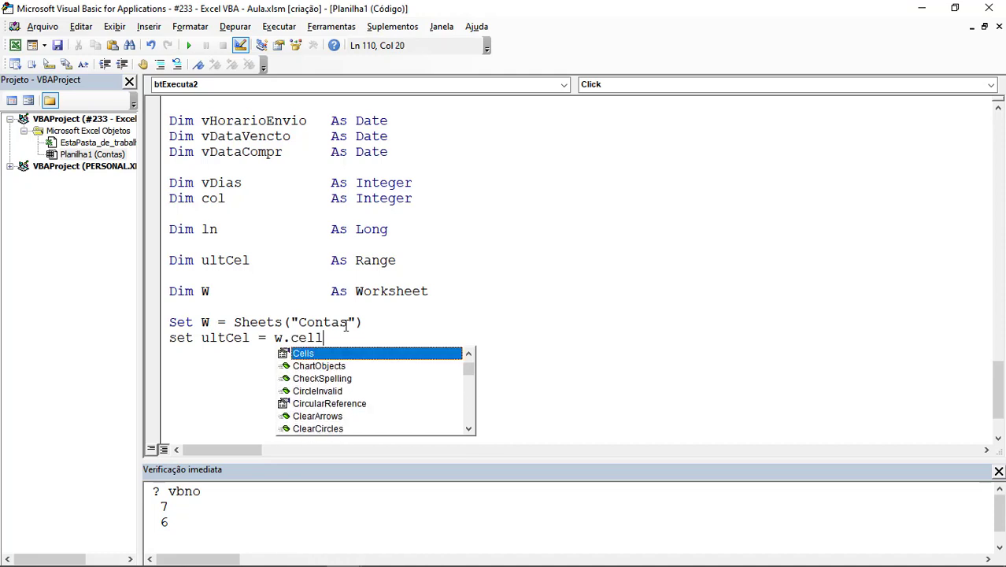
pyautogui.write('s(w.rows.coun')
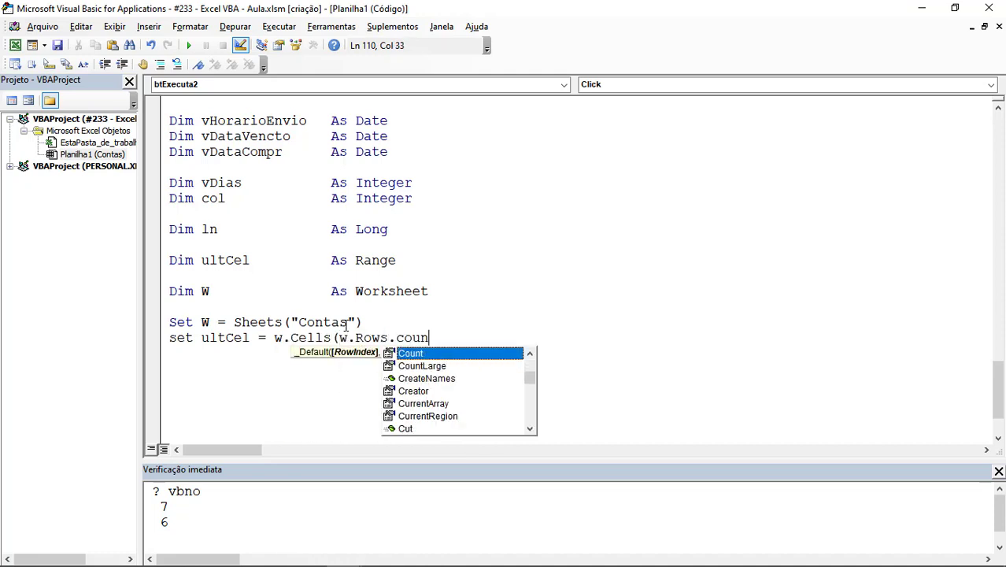
pyautogui.write('r')
pyautogui.press('BackSpace')
pyautogui.write('t,1).')
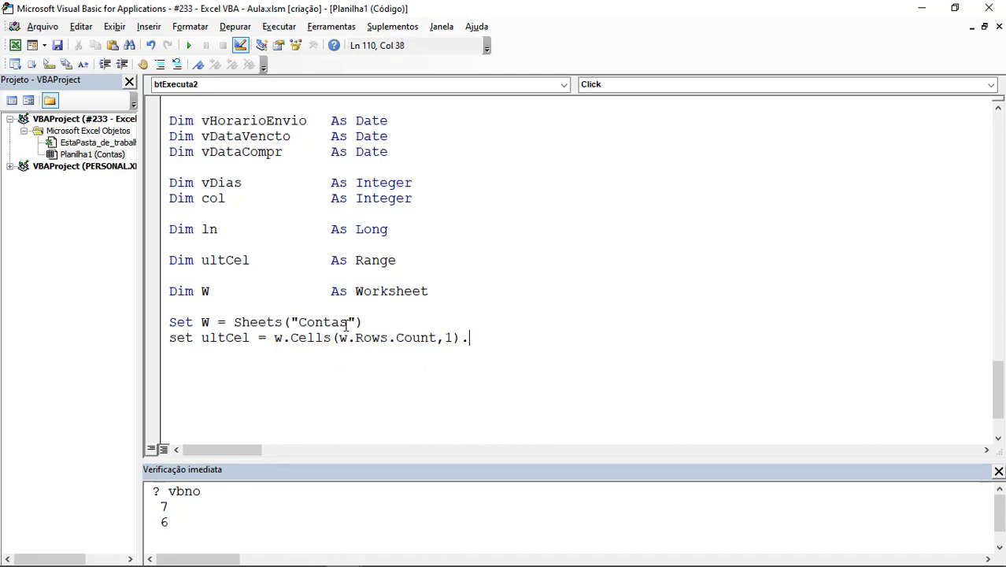
pyautogui.write('end(xlup)')
pyautogui.press('Return')
pyautogui.press('Return')
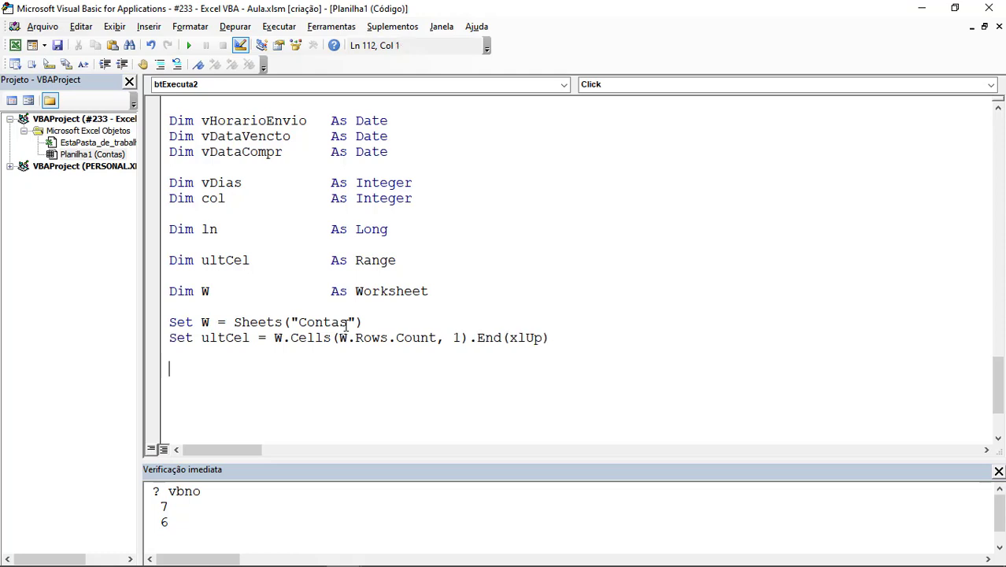
pyautogui.scroll(-1, 586, 342)
pyautogui.scroll(-2, 586, 341)
pyautogui.click(198, 229)
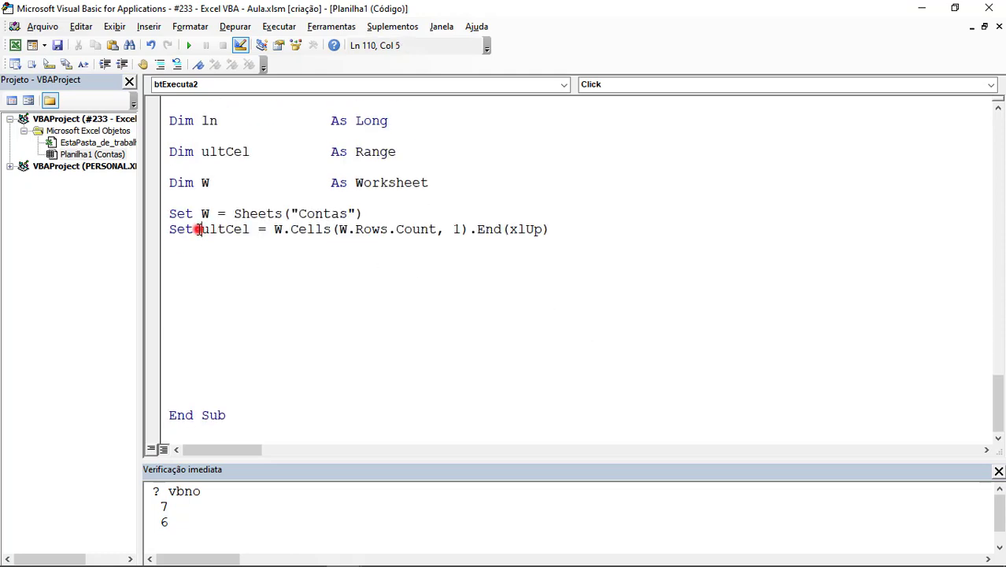
pyautogui.click(219, 229)
pyautogui.doubleClick(219, 229)
pyautogui.doubleClick(358, 229)
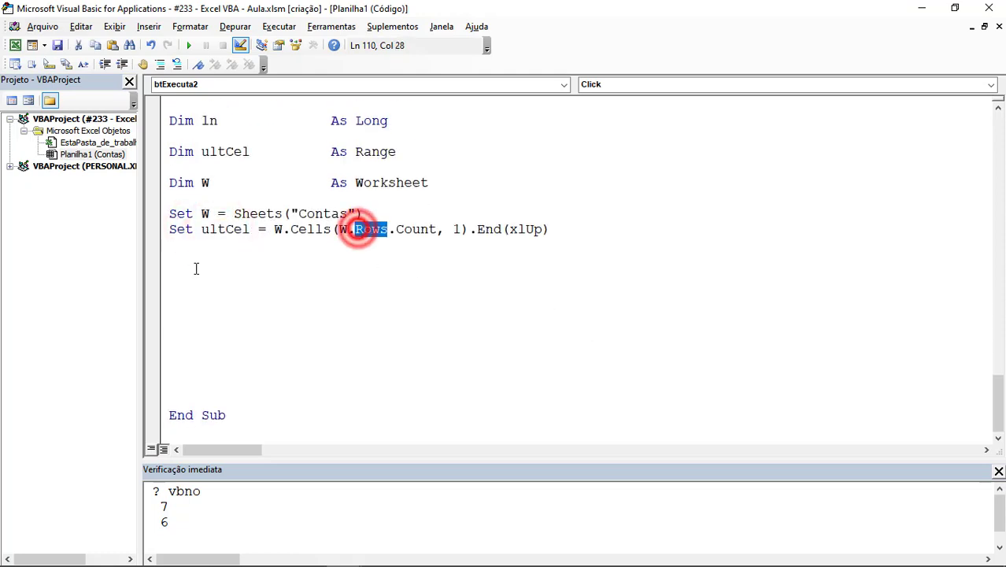
pyautogui.click(193, 268)
pyautogui.press('BackSpace')
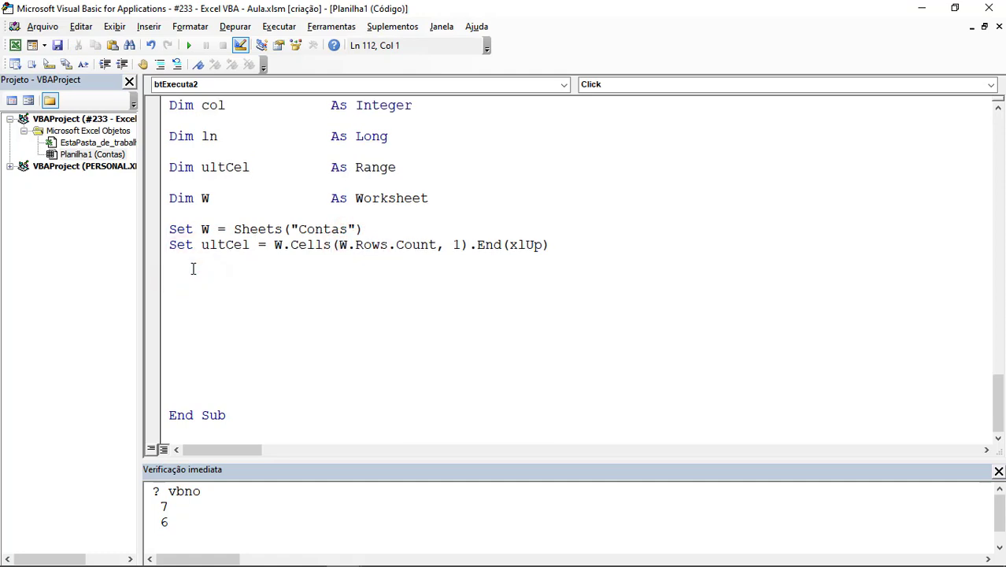
# Add the comment 'Criar instância do Outlook' with a dashed separator line below it
pyautogui.write("'Crian")
pyautogui.press('BackSpace')
pyautogui.press('BackSpace')
pyautogui.write('instancia')
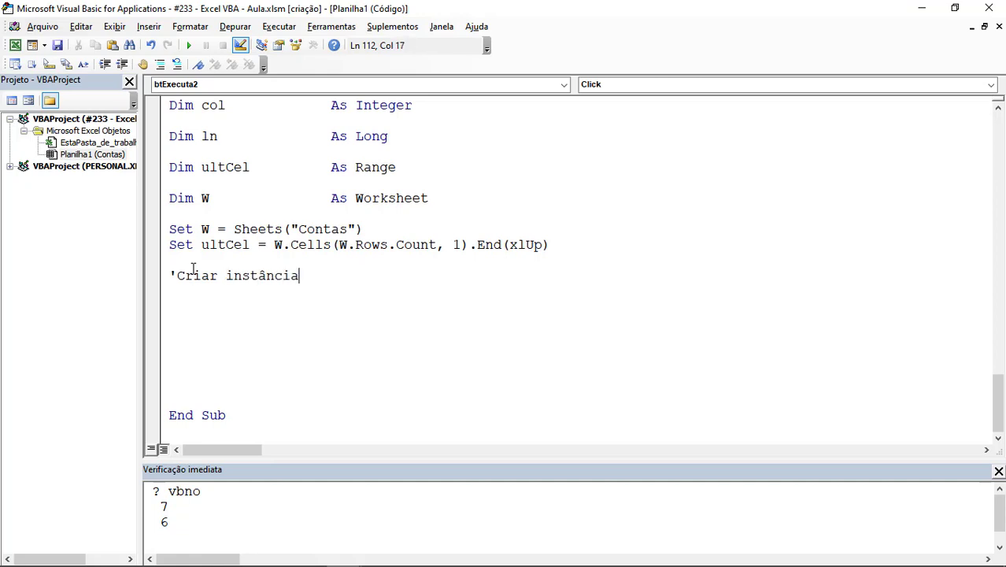
pyautogui.write(' do Outlook')
pyautogui.press('Return')
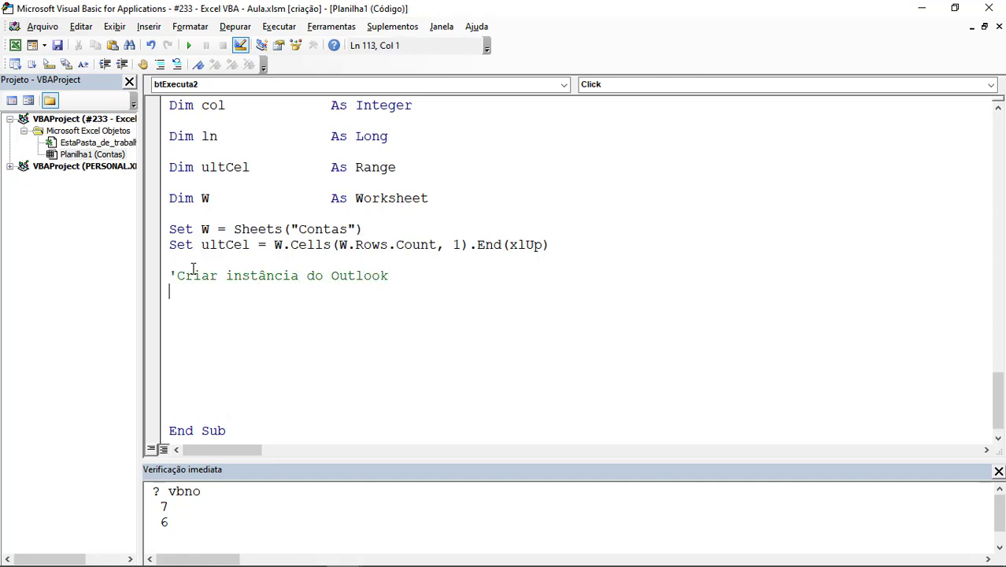
pyautogui.write("'--------------------------")
pyautogui.press('Return')
# Write Set objOutlook = CreateObject("Outlook.Application")
pyautogui.write('set ')
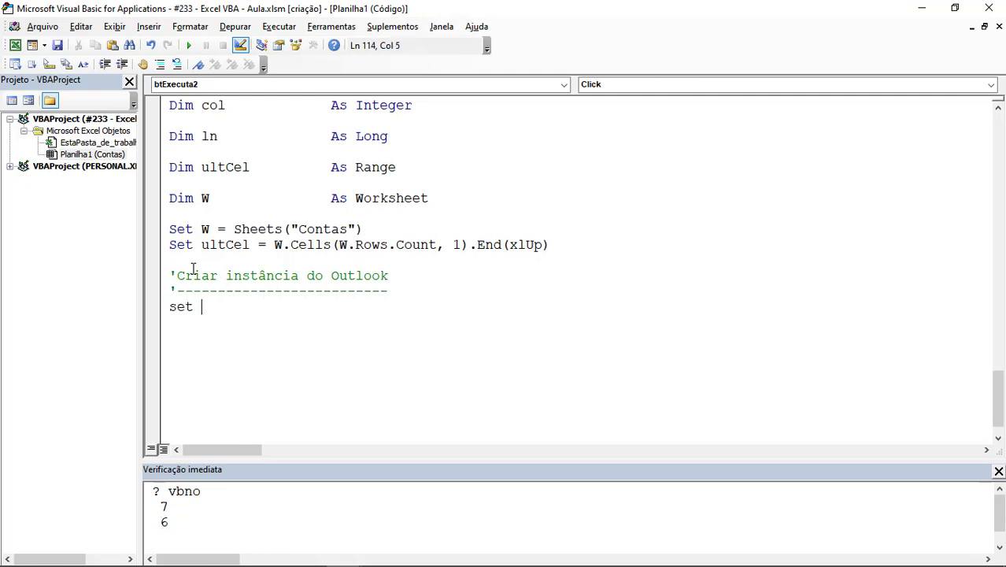
pyautogui.write('objoutloo')
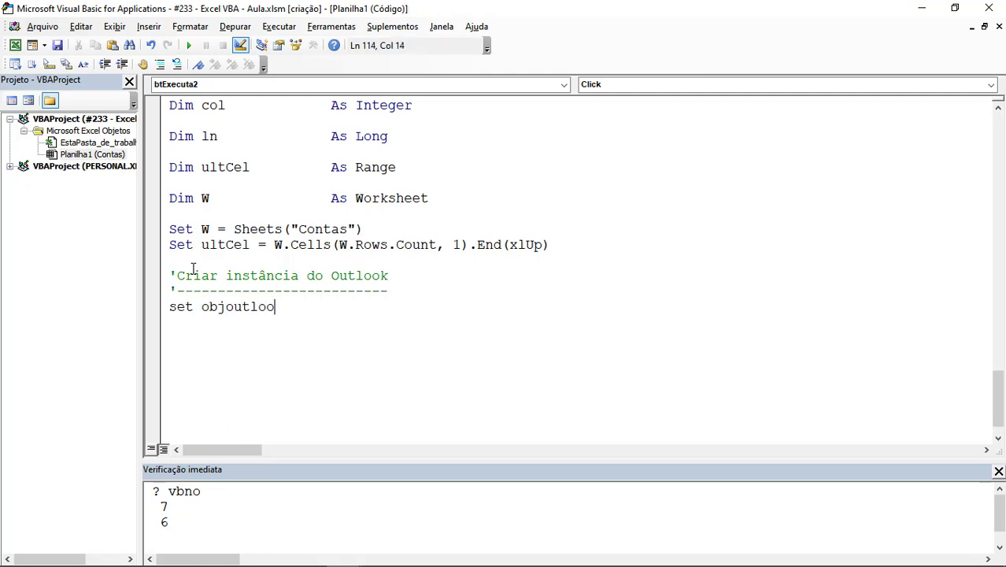
pyautogui.press('Left')
pyautogui.press('Left')
pyautogui.press('Left')
pyautogui.press('Delete')
pyautogui.write('O')
pyautogui.press('End')
pyautogui.write('create')
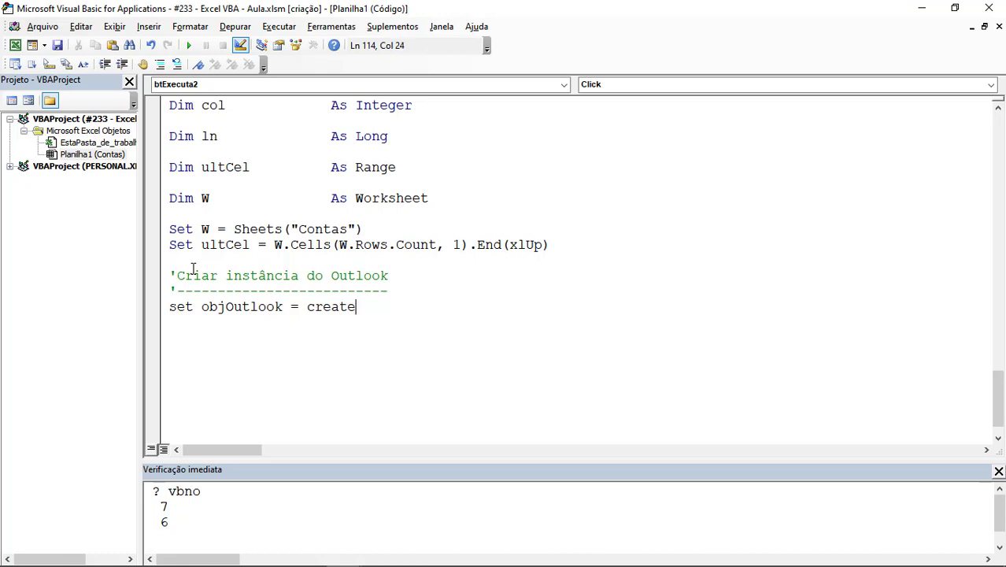
pyautogui.write('object("O')
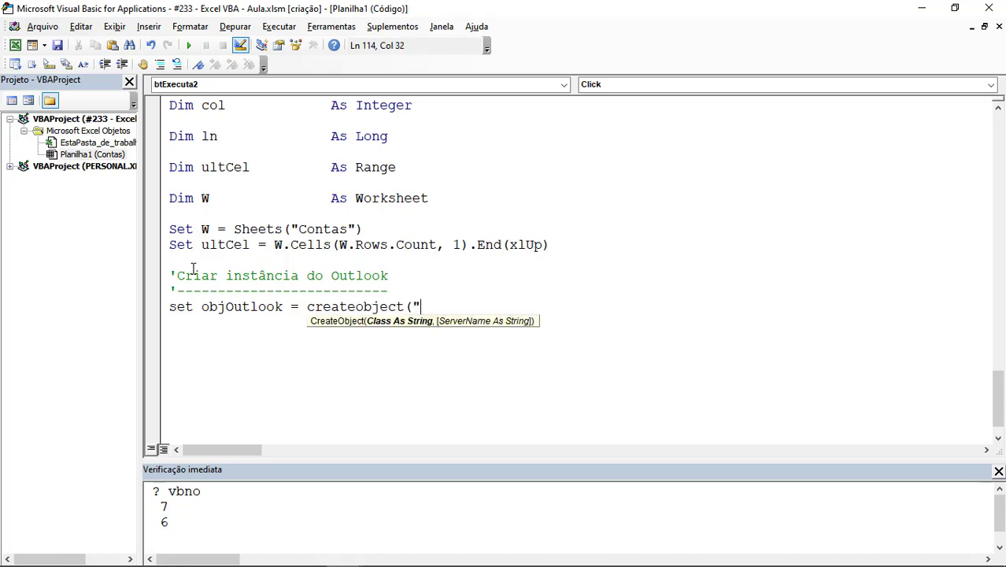
pyautogui.write('utlok.')
pyautogui.press('BackSpace')
pyautogui.write('ok.Appl')
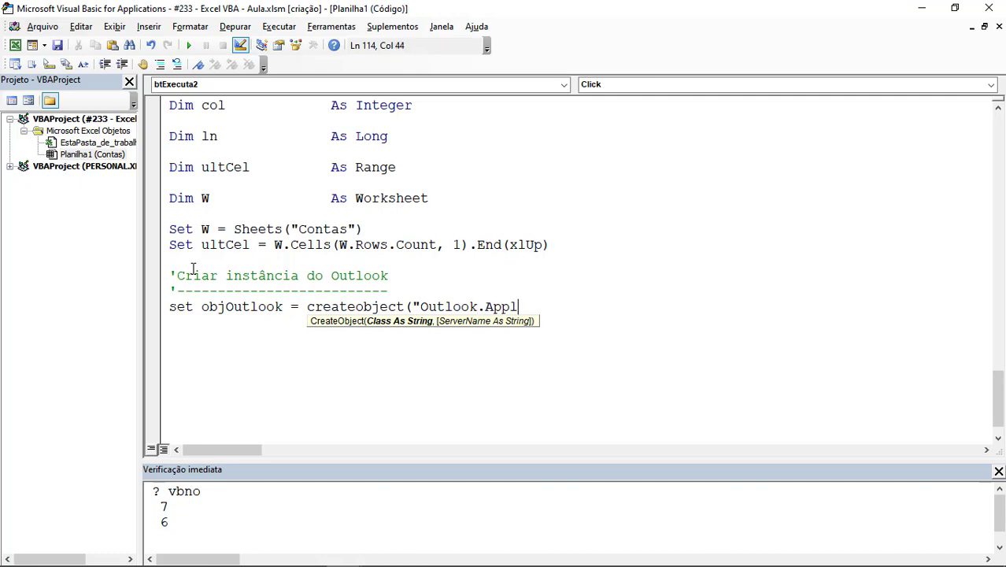
pyautogui.write('ication"')
pyautogui.write(')')
pyautogui.press('Return')
# Highlight objOutlook and Application in the new line, then move to the empty line below
pyautogui.scroll(-1, 302, 258)
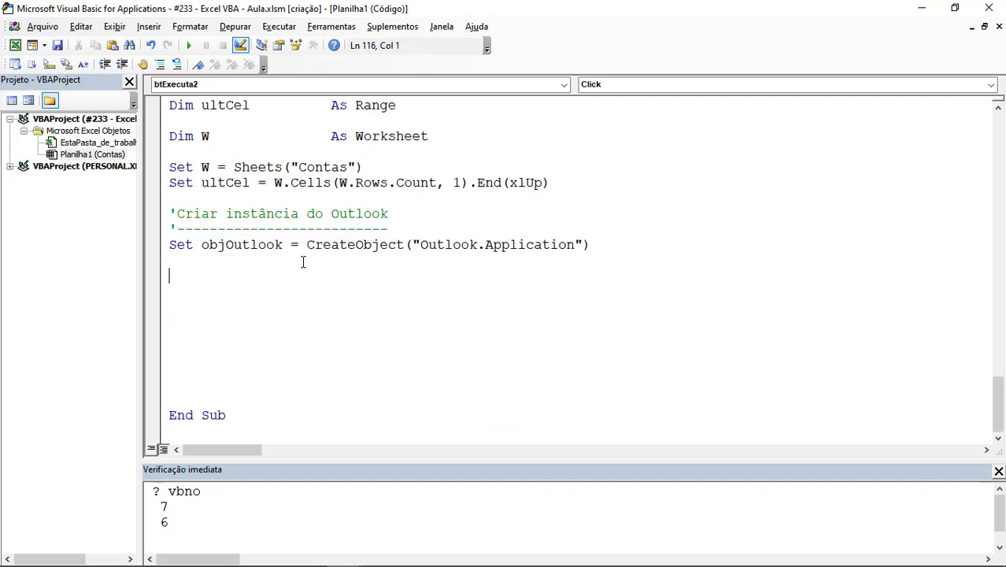
pyautogui.doubleClick(265, 245)
pyautogui.doubleClick(498, 245)
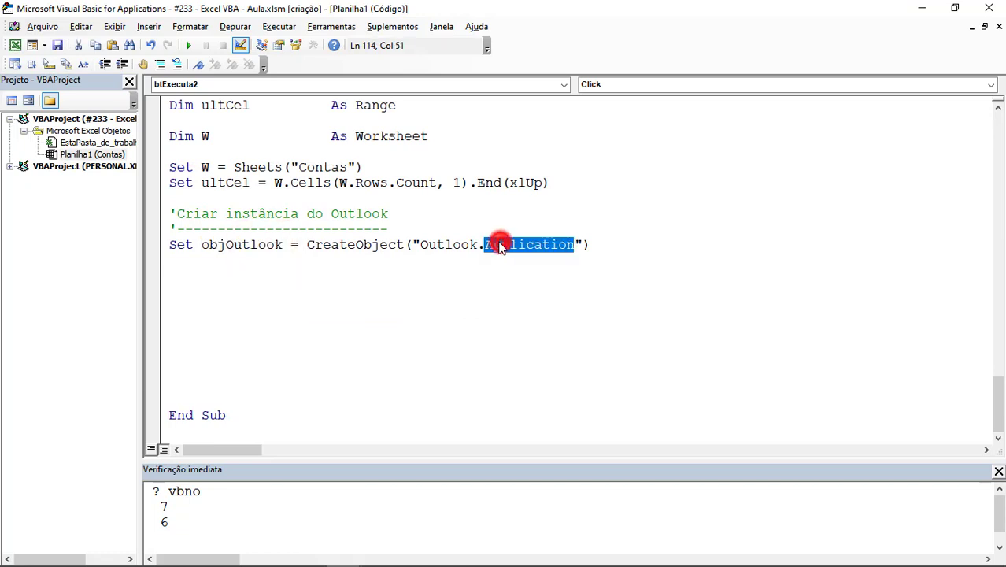
pyautogui.click(207, 245)
pyautogui.click(194, 260)
pyautogui.doubleClick(240, 245)
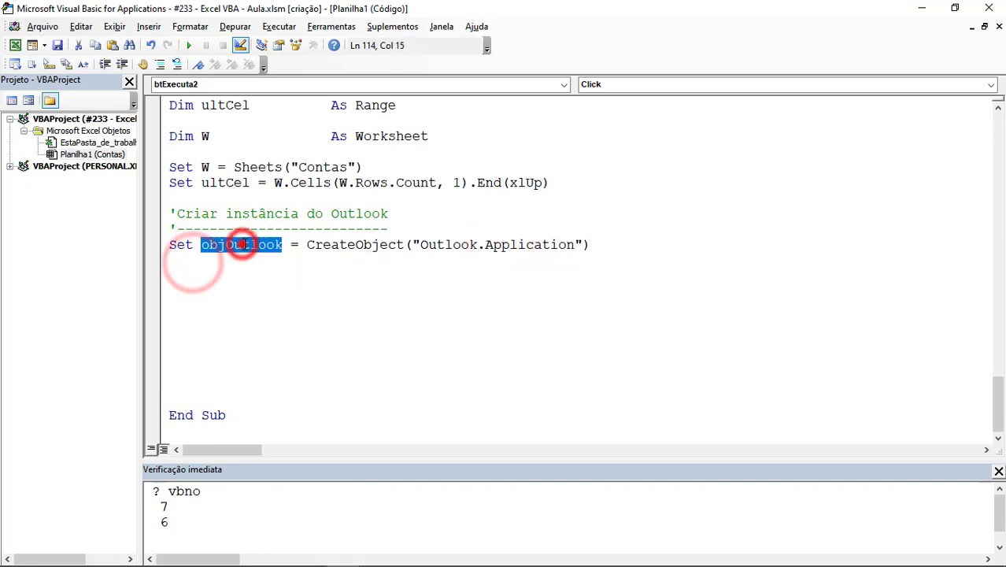
pyautogui.click(208, 279)
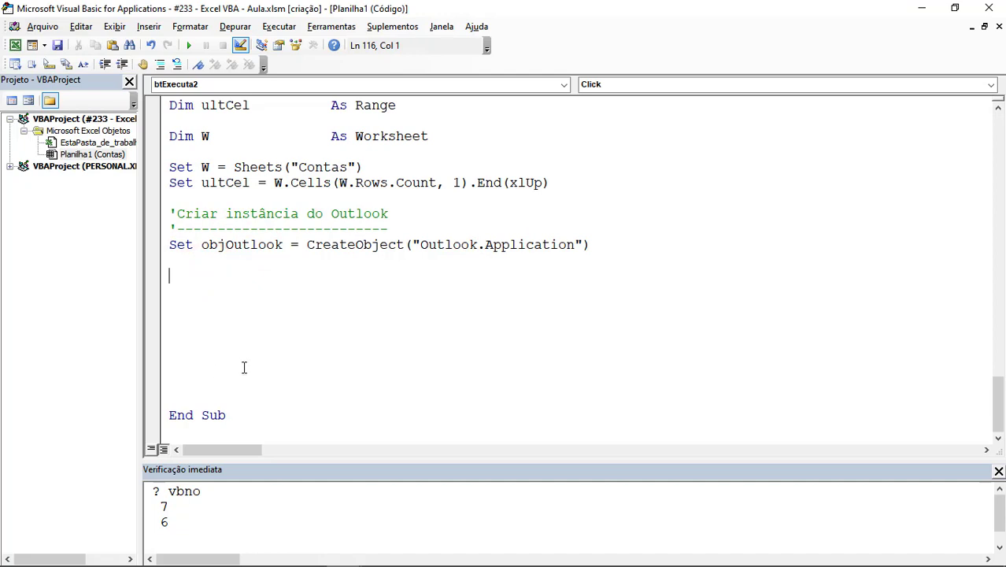
pyautogui.click(209, 259)
# Initialise the counters with ln = 2 and col = 1
pyautogui.click(198, 280)
pyautogui.write('ln =')
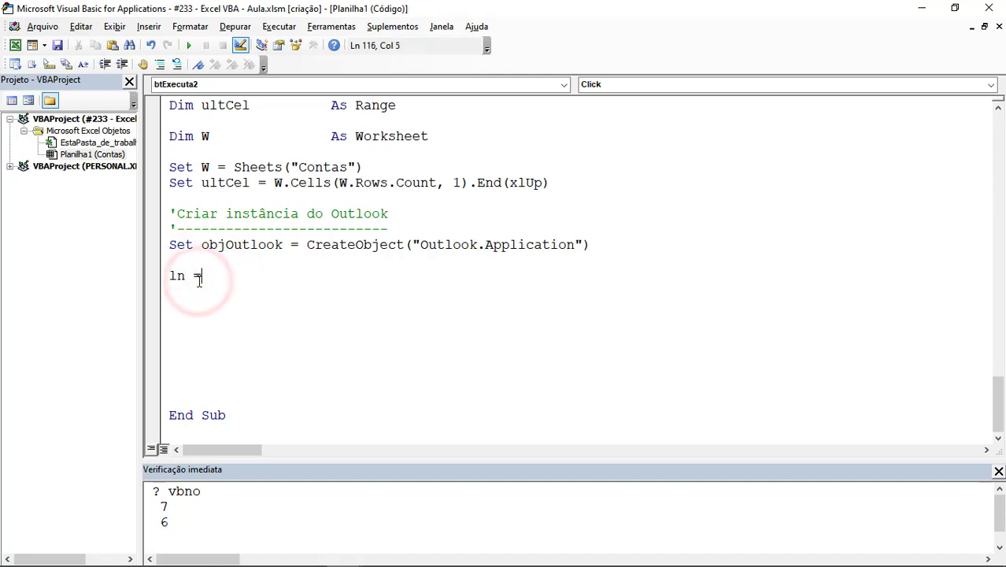
pyautogui.write(' 2')
pyautogui.press('Return')
pyautogui.write('col = 1')
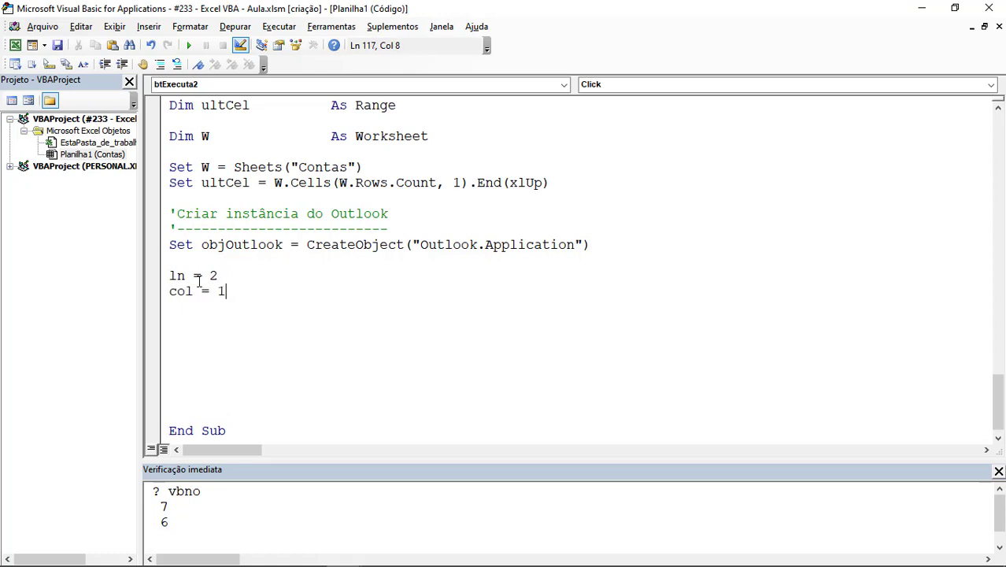
pyautogui.press('Return')
pyautogui.press('Return')
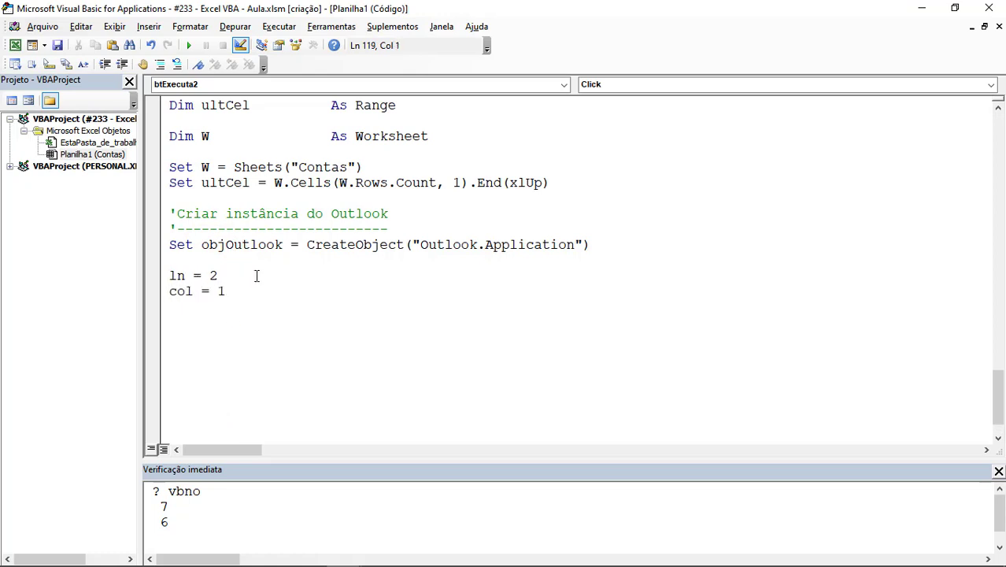
# Begin the constant declaration const olFolderCalendar = 9
pyautogui.write('const')
pyautogui.doubleClick(195, 320)
pyautogui.click(243, 322)
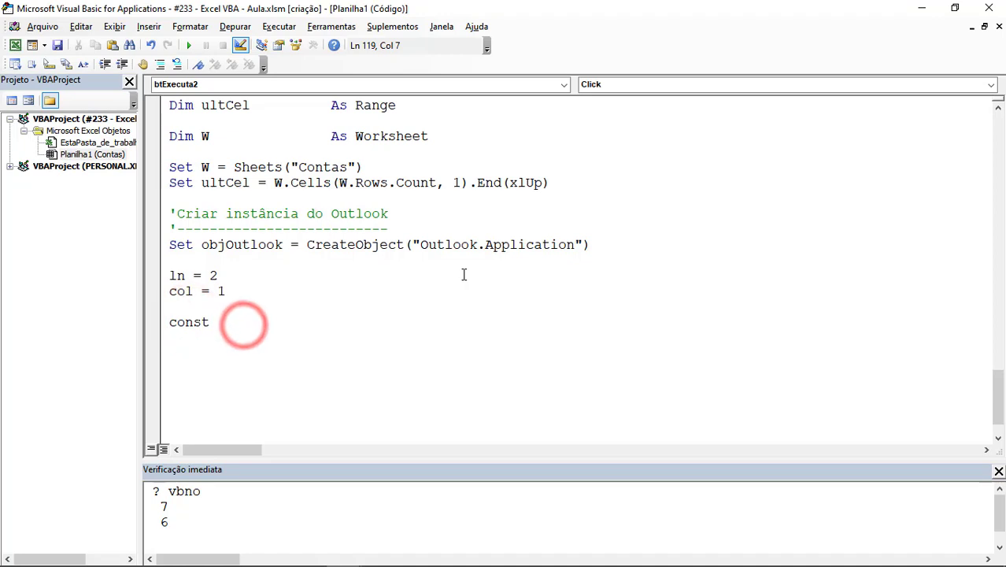
pyautogui.write('o')
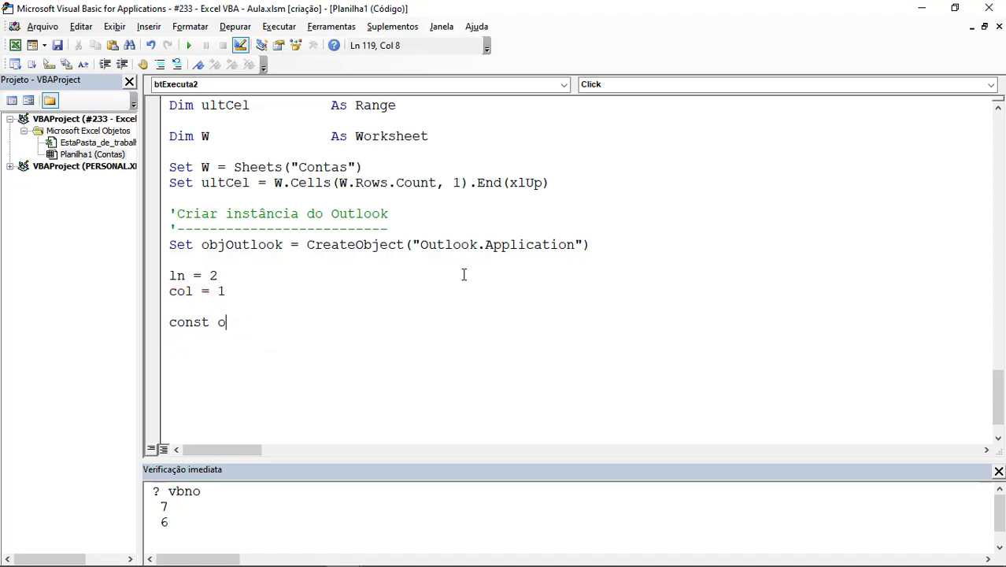
pyautogui.write('lFol')
pyautogui.write('derCalendar = 0')
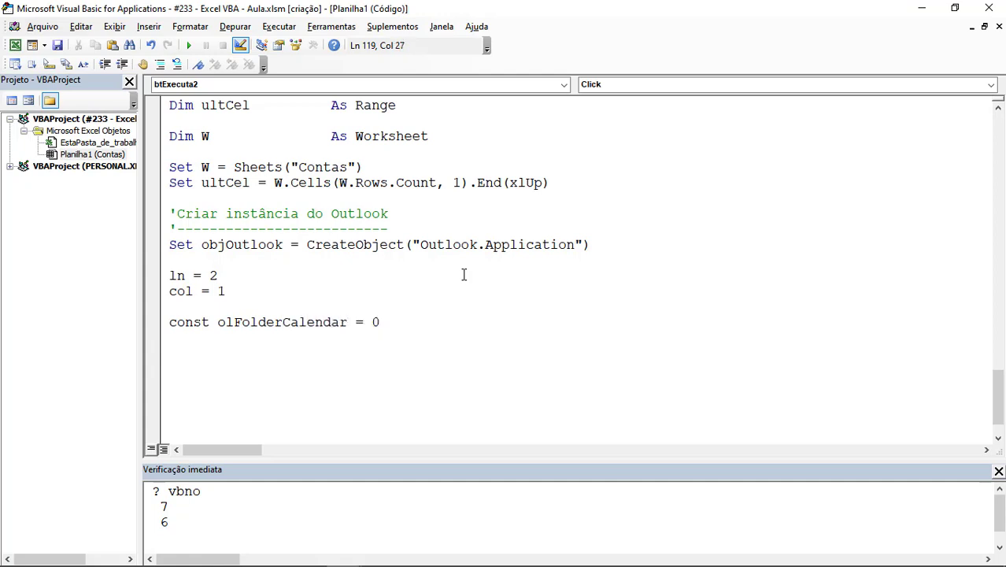
pyautogui.press('BackSpace')
pyautogui.write('9')
# Clear the old Immediate window output and evaluate ? vbyes, which returns 6
pyautogui.click(263, 510)
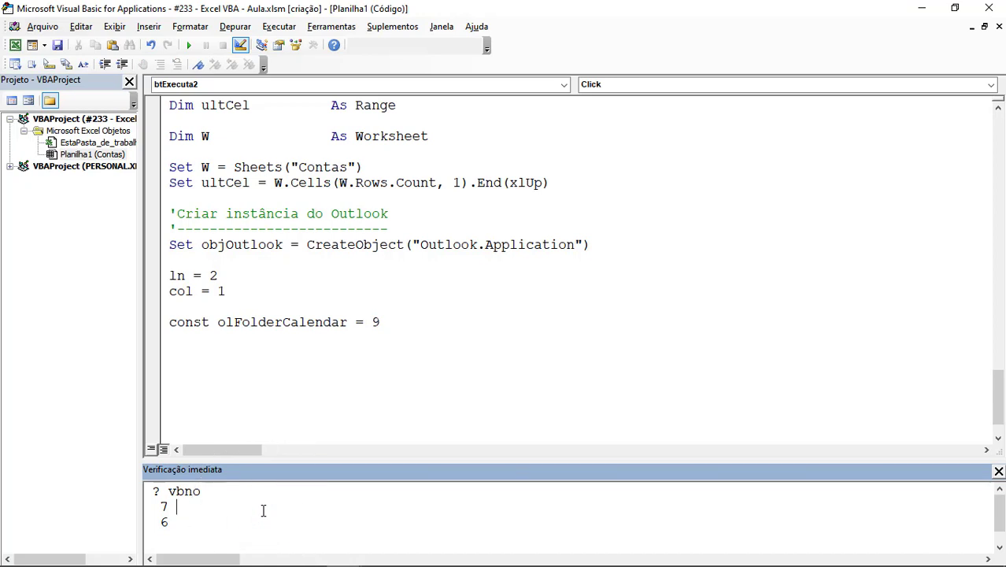
pyautogui.hotkey('shift', 'Down')
pyautogui.hotkey('shift', 'Home')
pyautogui.press('Delete')
pyautogui.press('BackSpace')
pyautogui.press('BackSpace')
pyautogui.press('BackSpace')
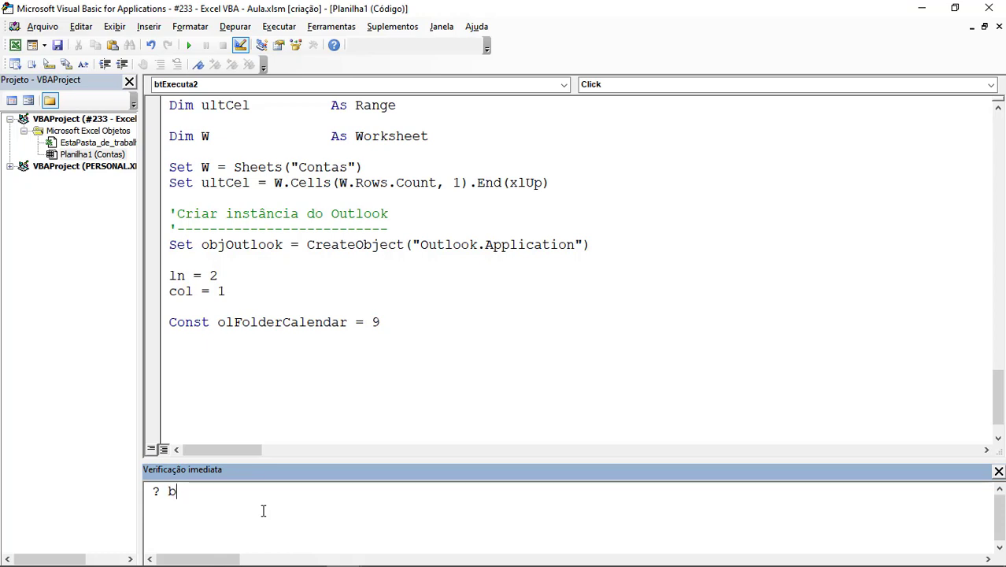
pyautogui.write('vbyes')
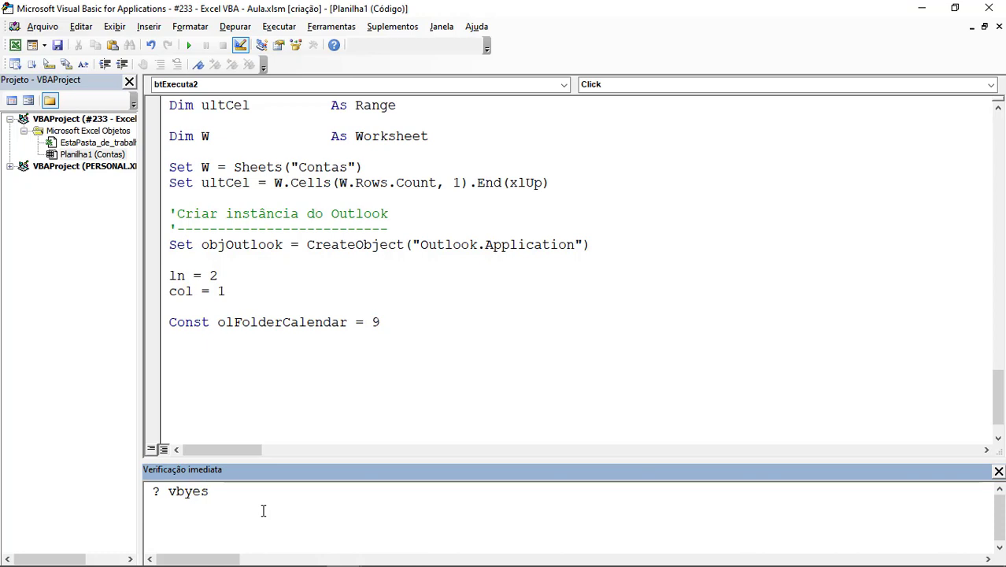
pyautogui.press('Return')
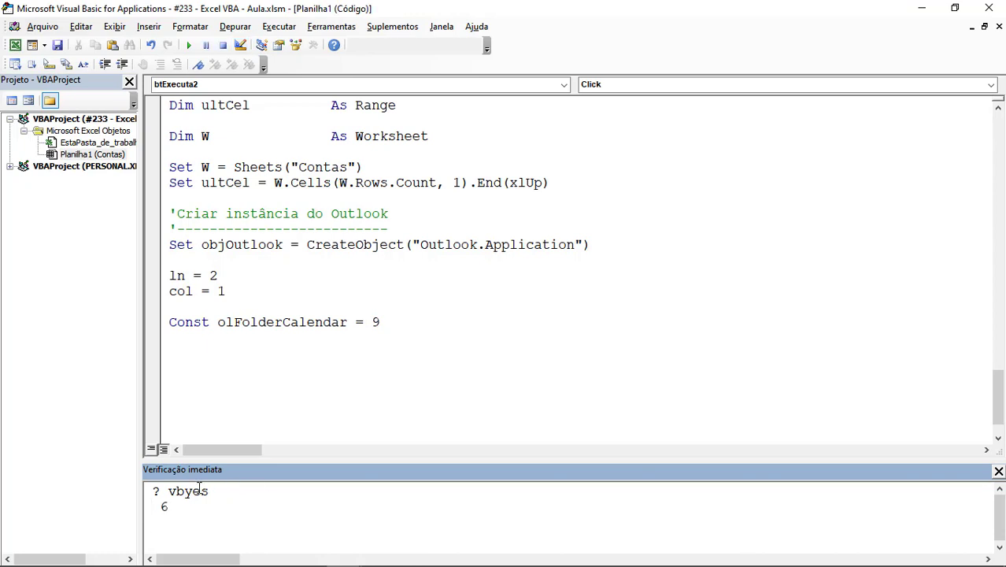
# Change the query to ? vbno and evaluate it, showing 7
pyautogui.doubleClick(179, 491)
pyautogui.click(178, 493)
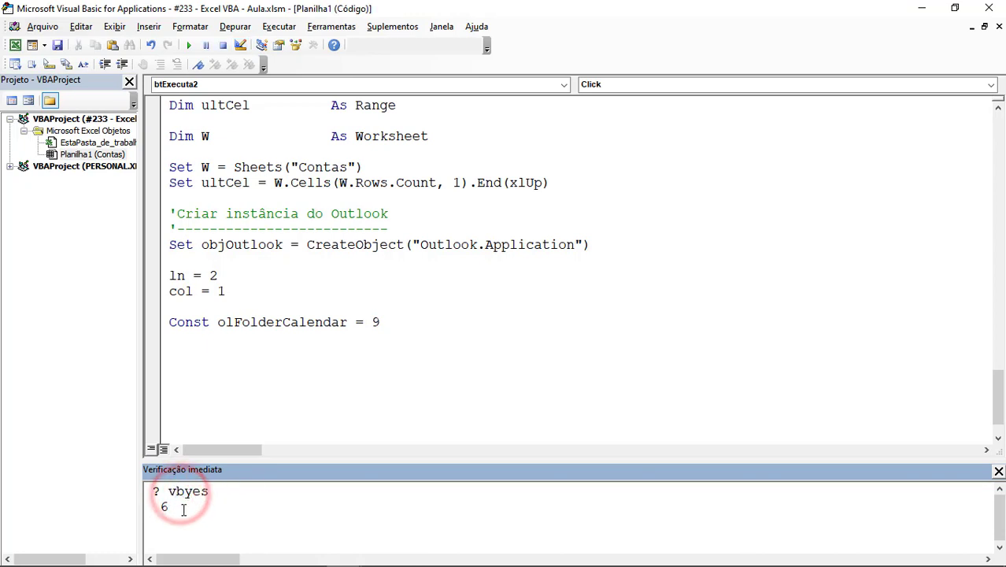
pyautogui.click(203, 492)
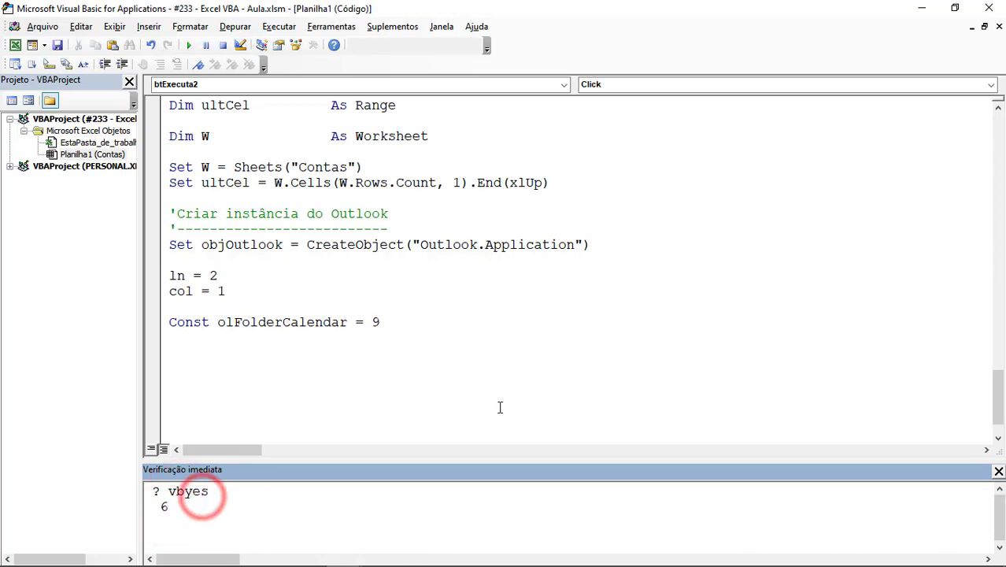
pyautogui.press('BackSpace')
pyautogui.press('BackSpace')
pyautogui.press('BackSpace')
pyautogui.write('no')
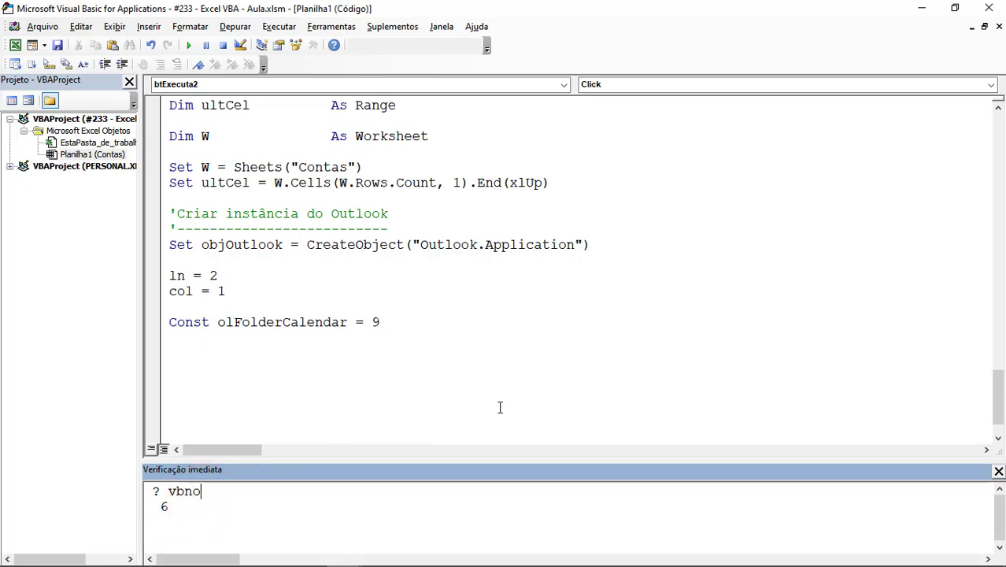
pyautogui.press('Return')
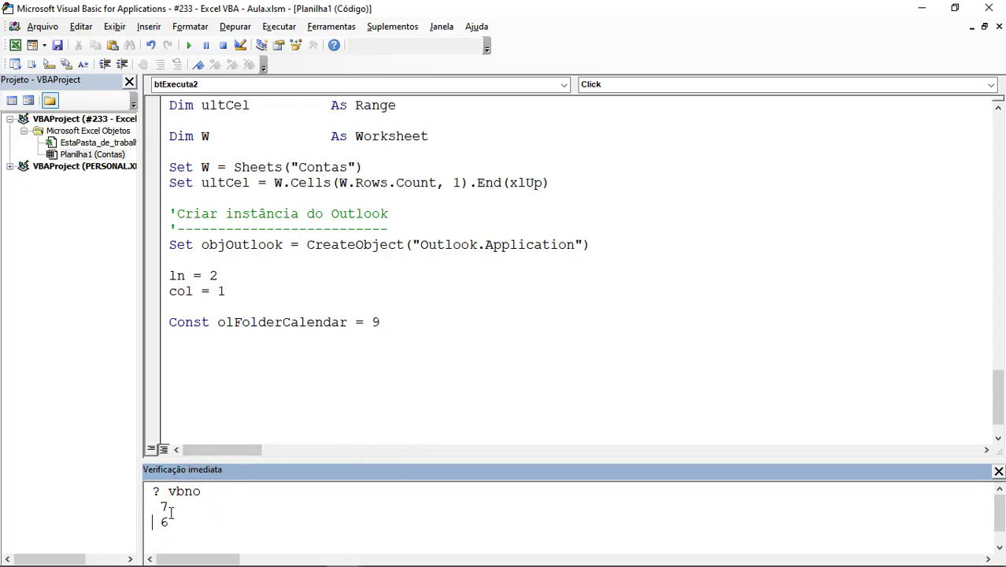
pyautogui.click(162, 506)
pyautogui.click(177, 483)
pyautogui.doubleClick(176, 484)
pyautogui.click(198, 491)
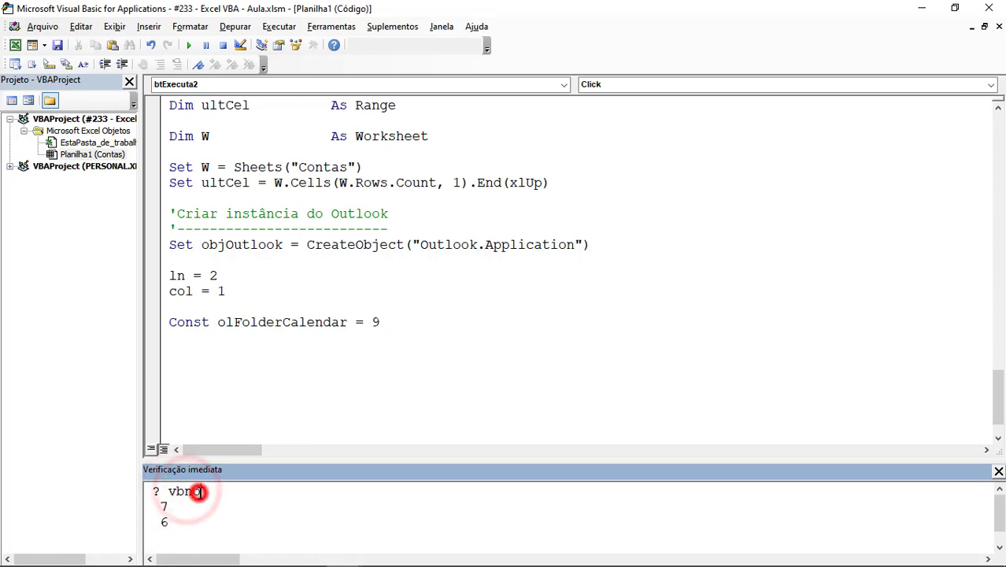
pyautogui.click(199, 491)
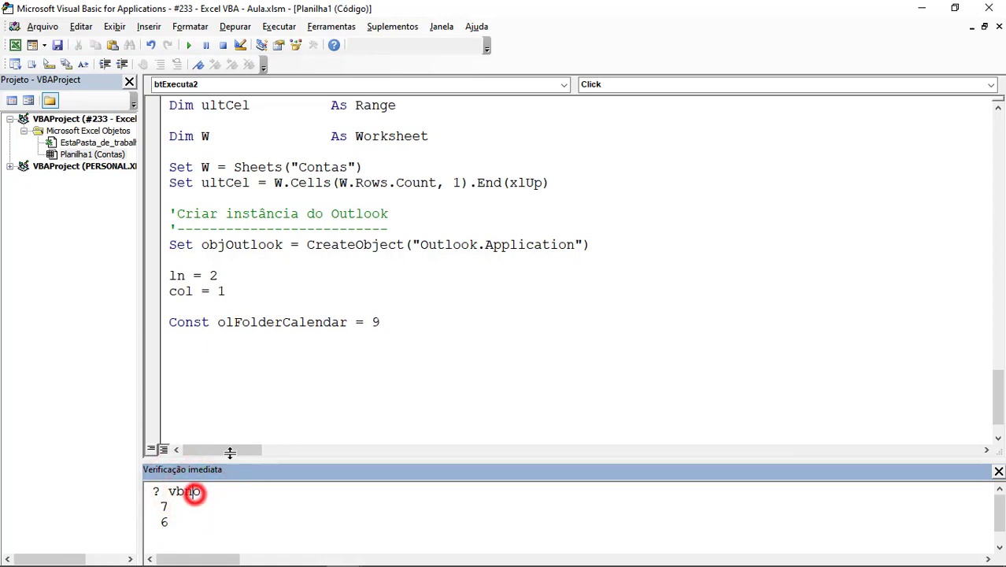
# Add Const olAppointmentItem = 1 below the olFolderCalendar constant
pyautogui.doubleClick(239, 325)
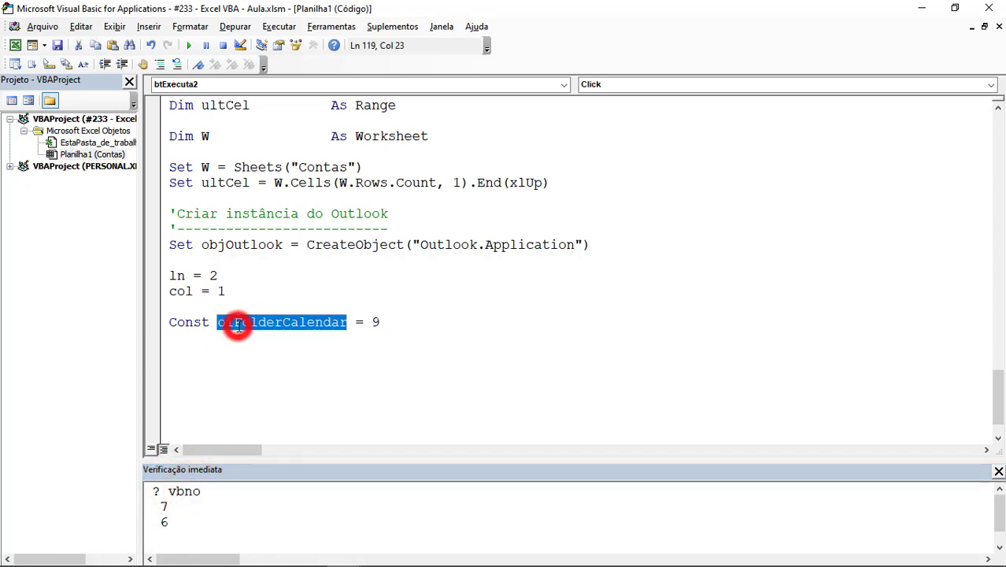
pyautogui.click(389, 322)
pyautogui.doubleClick(278, 322)
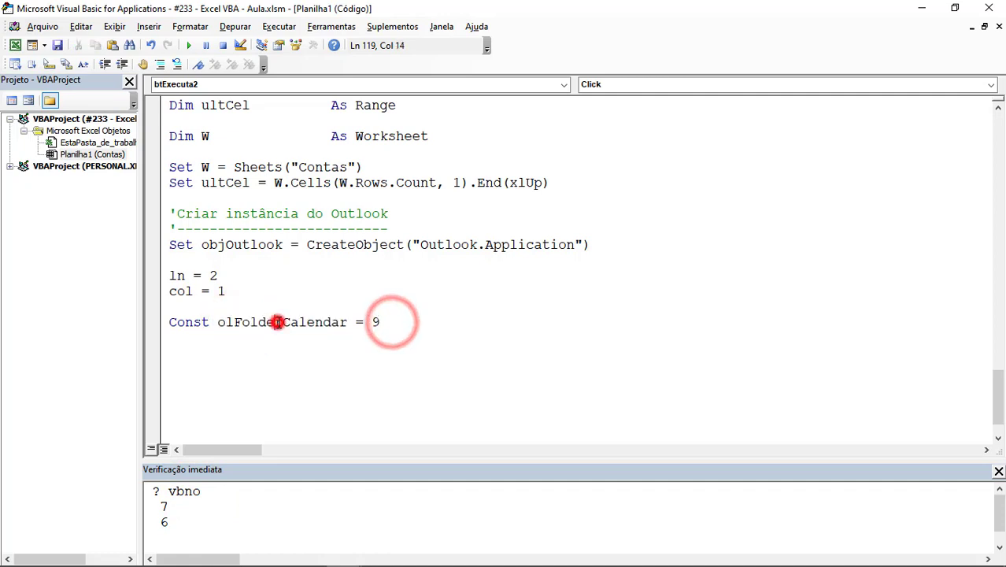
pyautogui.click(381, 322)
pyautogui.press('Return')
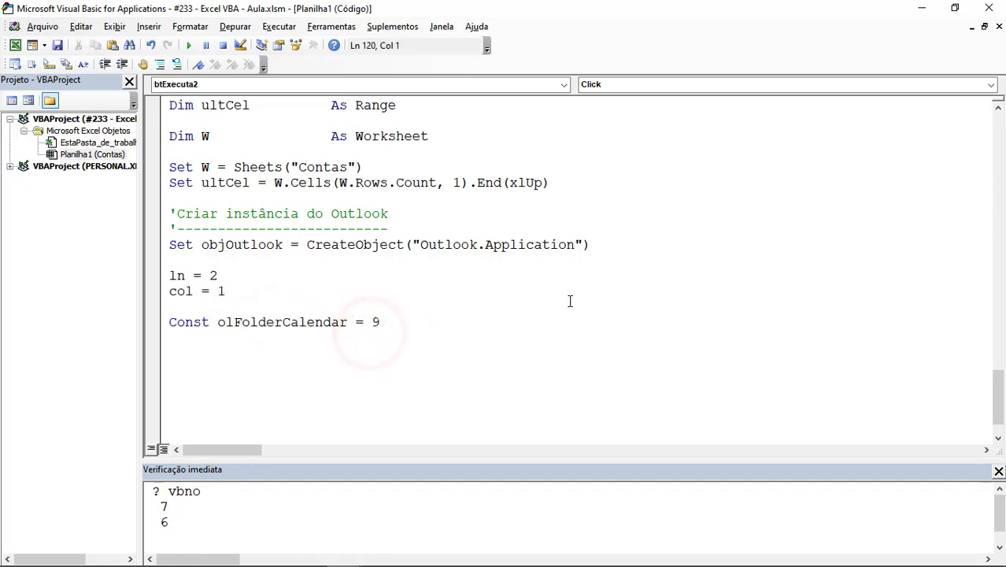
pyautogui.doubleClick(313, 321)
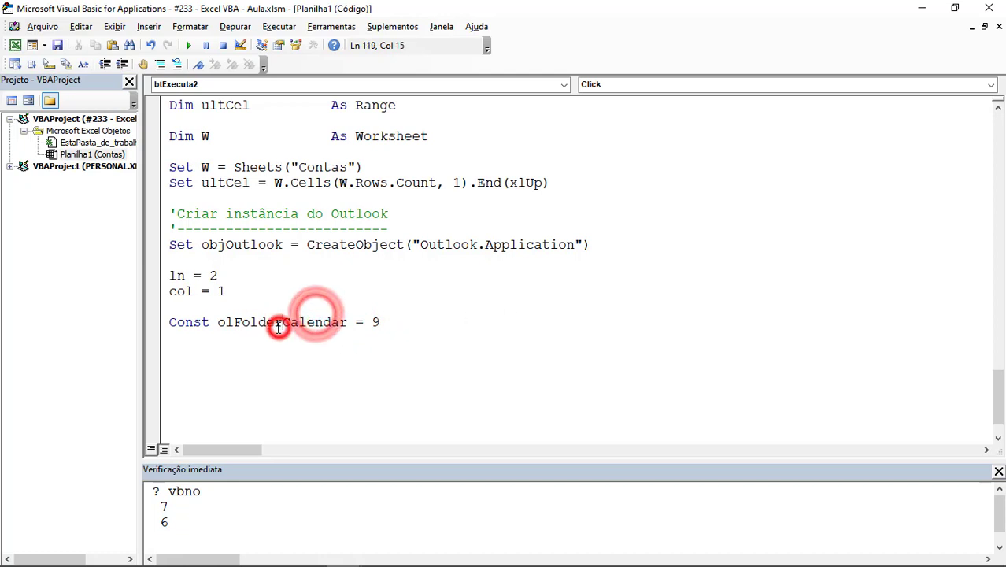
pyautogui.click(385, 324)
pyautogui.press('Return')
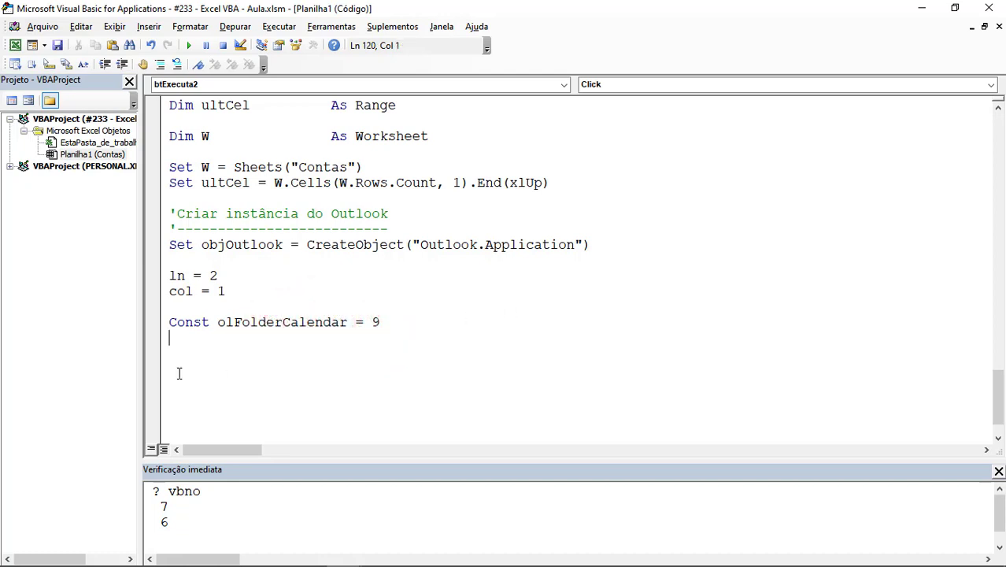
pyautogui.write('const ol')
pyautogui.write('Appoint')
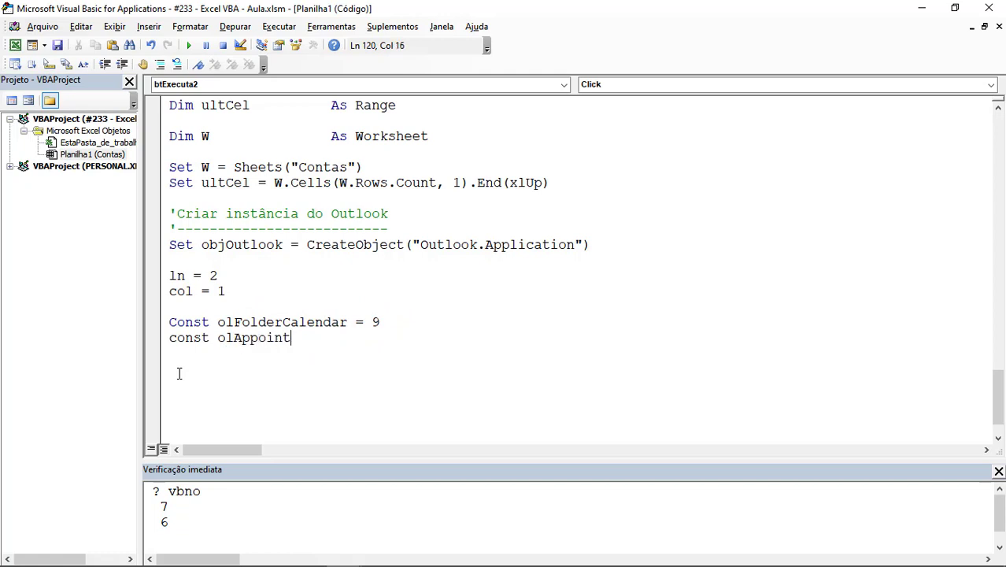
pyautogui.write('me')
pyautogui.write('tItem ')
pyautogui.write('= 1')
pyautogui.press('Return')
pyautogui.press('Return')
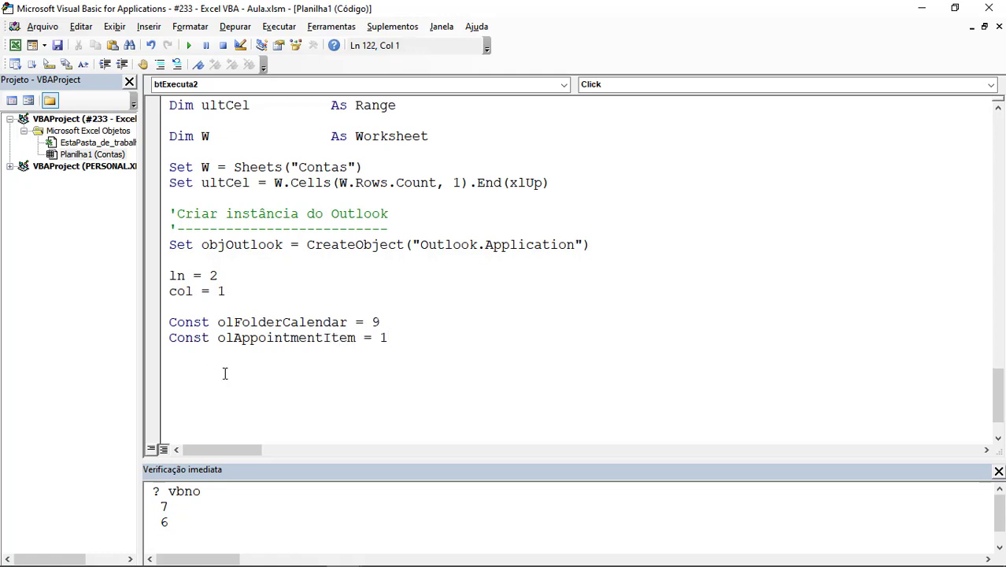
# Write Set objNamespace = objOutlook.GetNameSpace("MAPI")
pyautogui.scroll(-2, 224, 370)
pyautogui.doubleClick(332, 275)
pyautogui.click(386, 276)
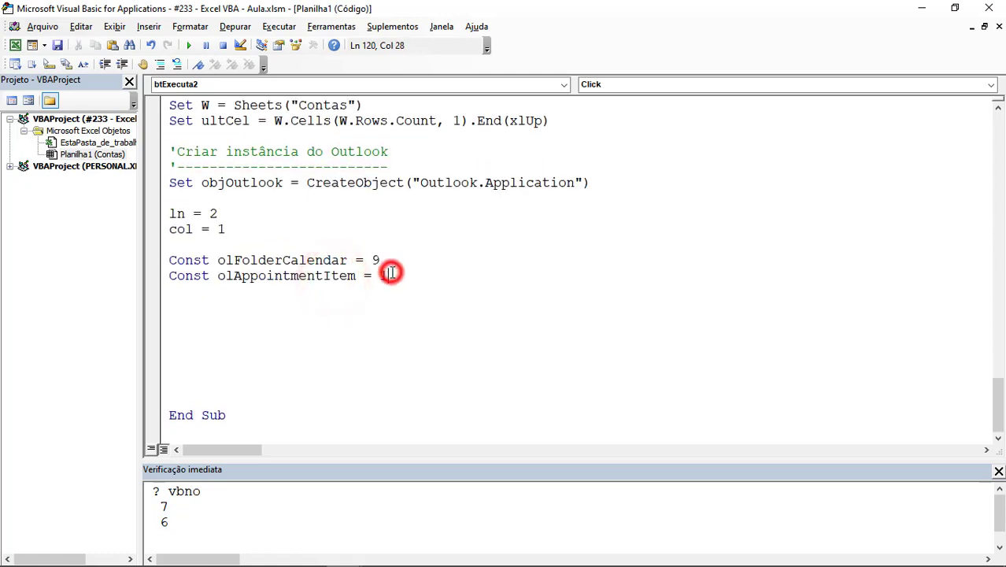
pyautogui.click(156, 309)
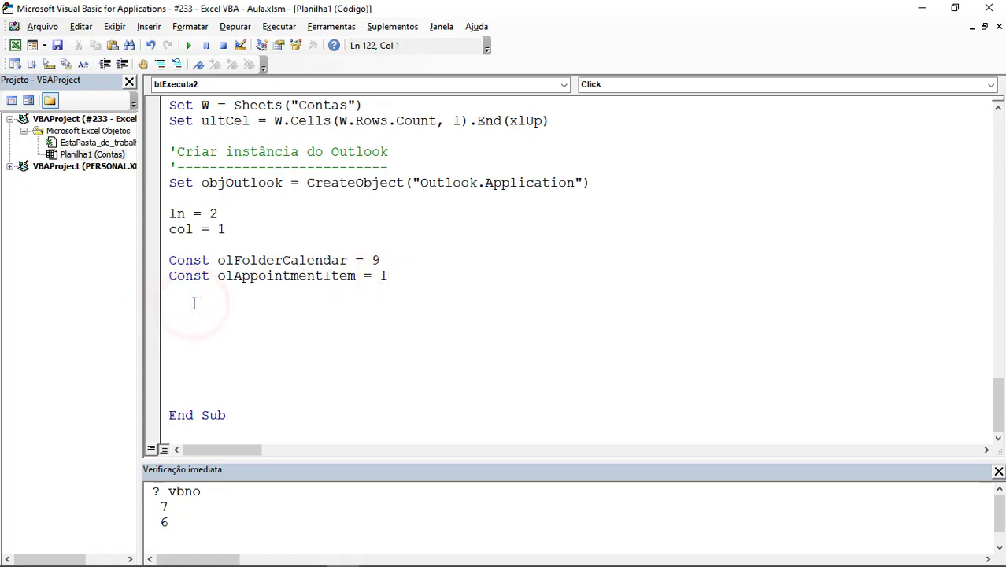
pyautogui.write('setobj')
pyautogui.write('ames')
pyautogui.write('pece')
pyautogui.press('BackSpace')
pyautogui.press('BackSpace')
pyautogui.press('BackSpace')
pyautogui.write('ace = ')
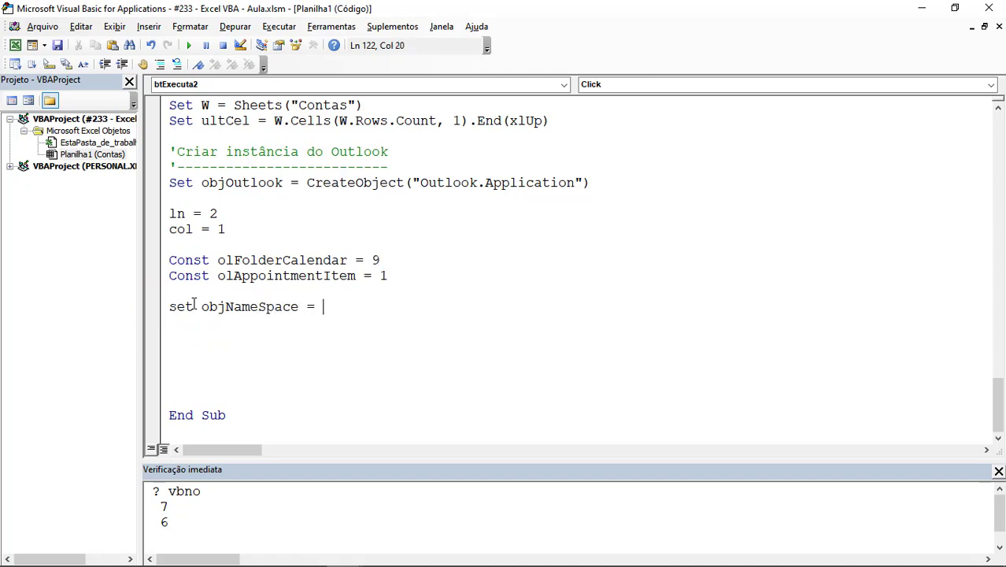
pyautogui.write('obj')
pyautogui.write('Outlook.')
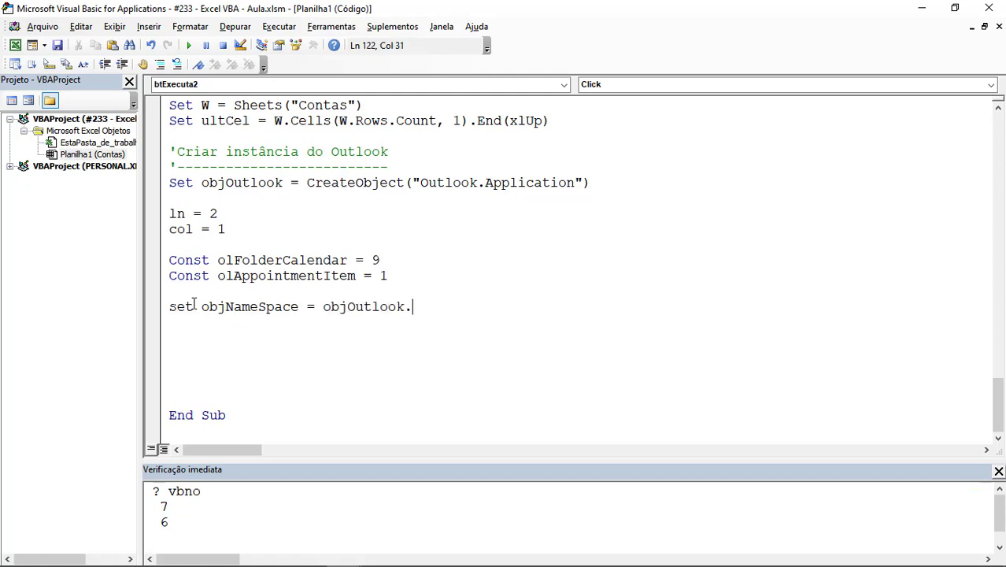
pyautogui.write('GetName')
pyautogui.write('Space(')
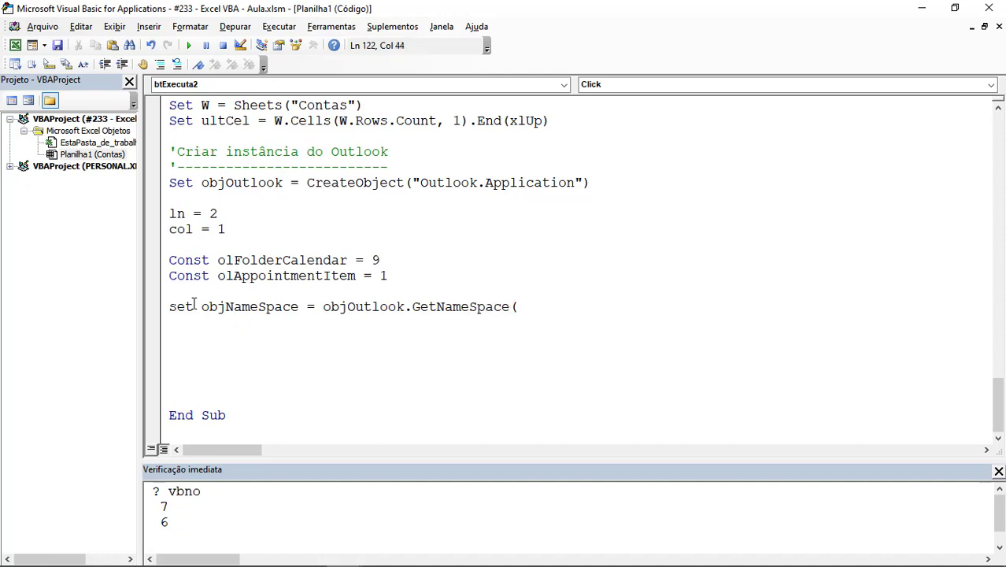
pyautogui.write('"MAPI')
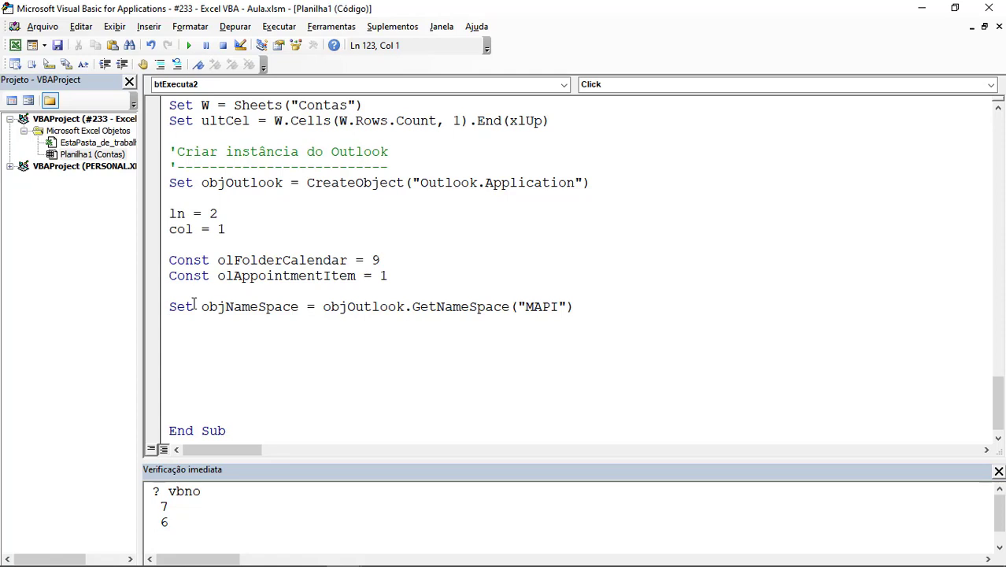
# Add Set Items = objNamespace.GetDefaultFolder(olFolderCalendar).Items on the next line
pyautogui.scroll(-1, 220, 307)
pyautogui.doubleClick(233, 291)
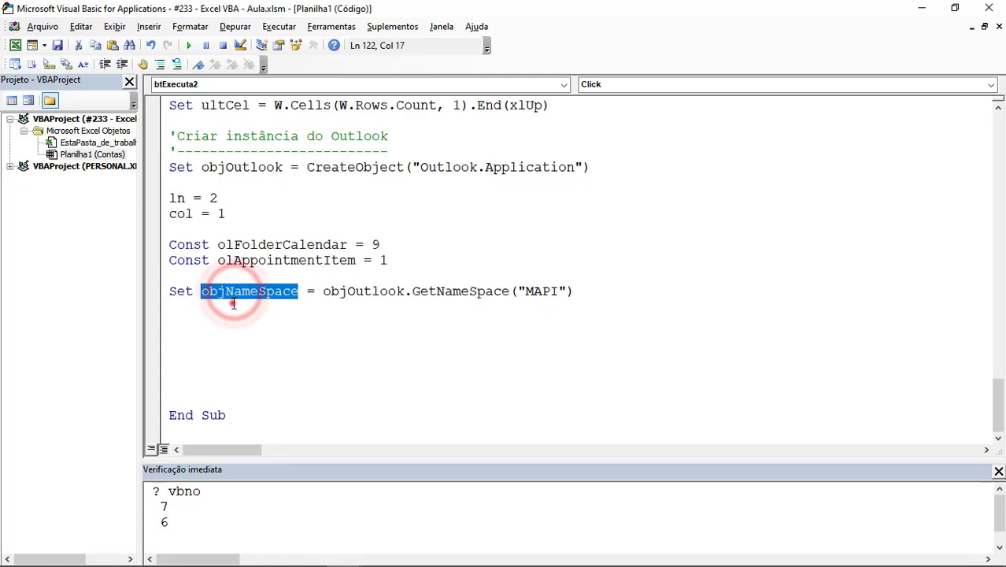
pyautogui.click(234, 305)
pyautogui.write('set ')
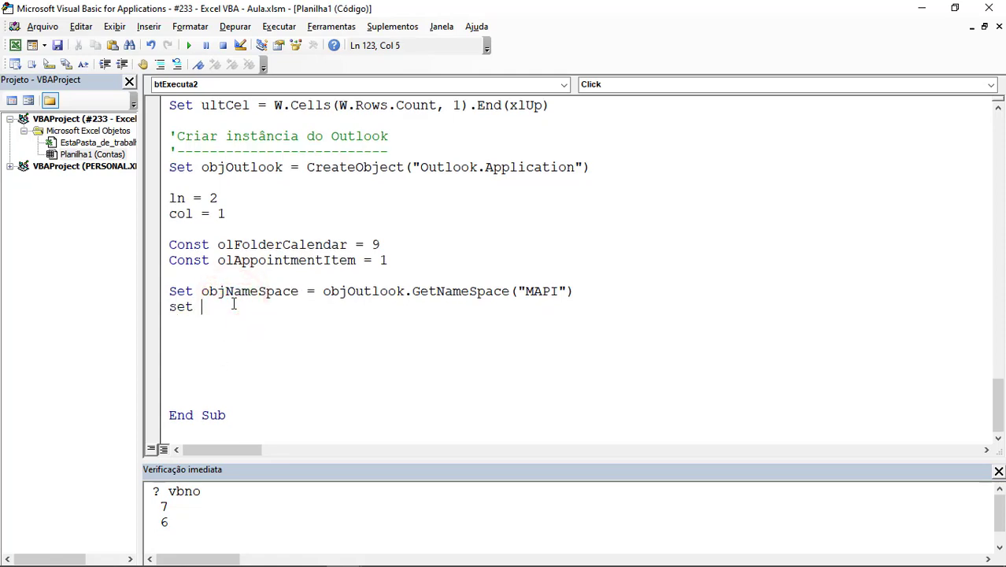
pyautogui.write('Items = ')
pyautogui.write('obj')
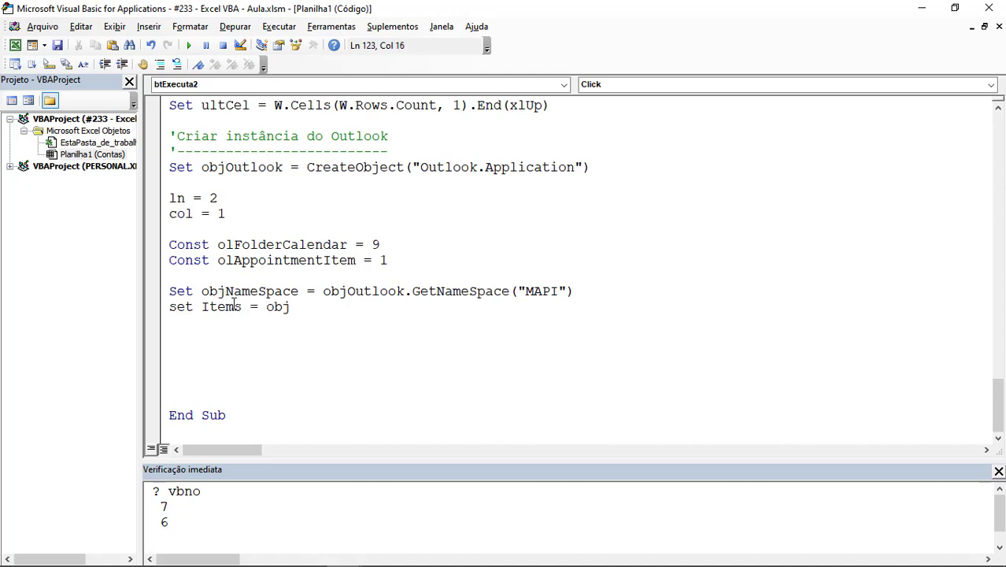
pyautogui.write('Namas')
pyautogui.press('BackSpace')
pyautogui.write('m')
pyautogui.write('asp')
pyautogui.press('BackSpace')
pyautogui.press('BackSpace')
pyautogui.press('BackSpace')
pyautogui.write('e')
pyautogui.write('pa')
pyautogui.press('BackSpace')
pyautogui.press('BackSpace')
pyautogui.write('space')
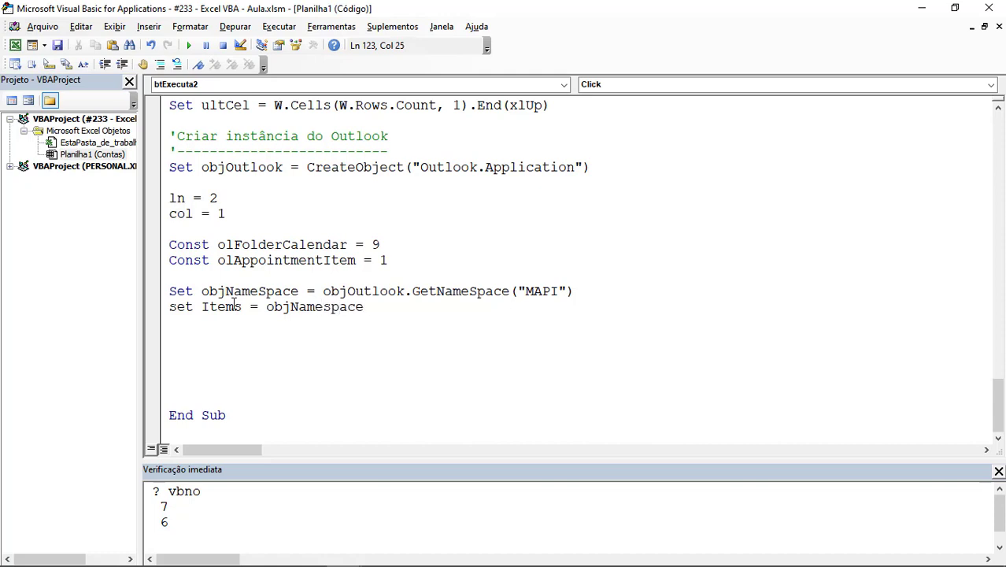
pyautogui.write('.GetDefault')
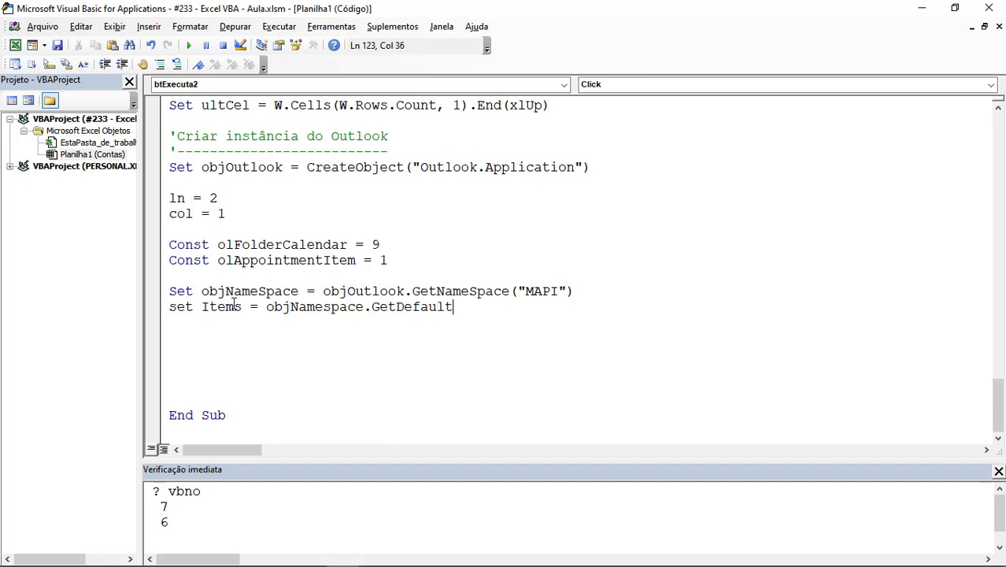
pyautogui.write('Folder(')
pyautogui.write('o')
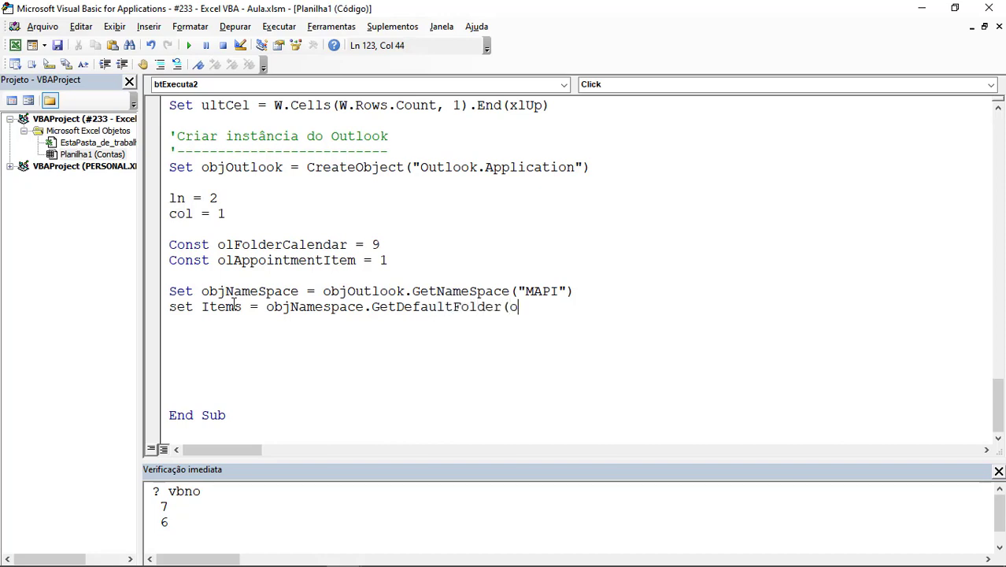
pyautogui.write('lfol')
pyautogui.hotkey('ctrl', 'space')
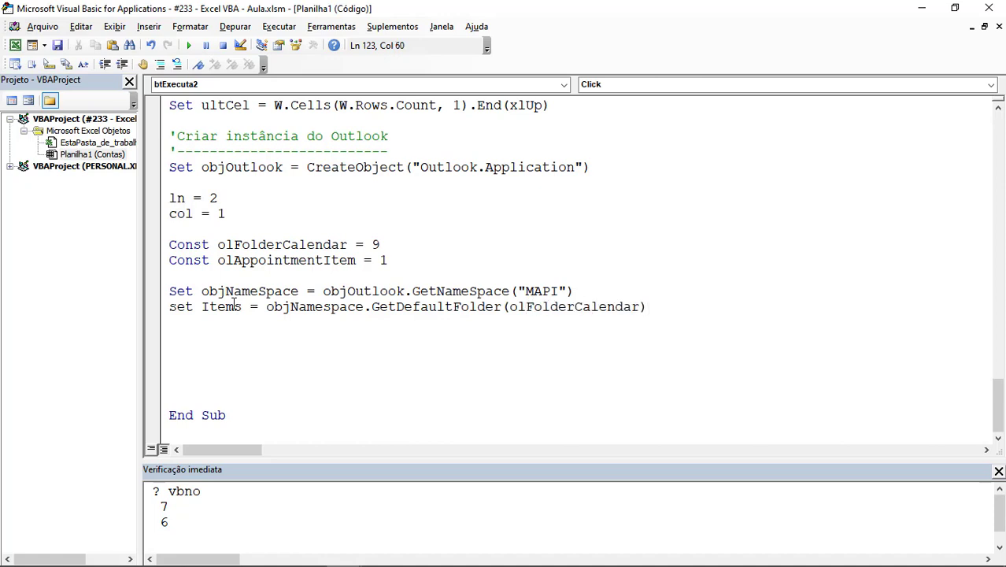
pyautogui.write('.Items')
pyautogui.press('Return')
pyautogui.press('Return')
pyautogui.press('Return')
pyautogui.press('Return')
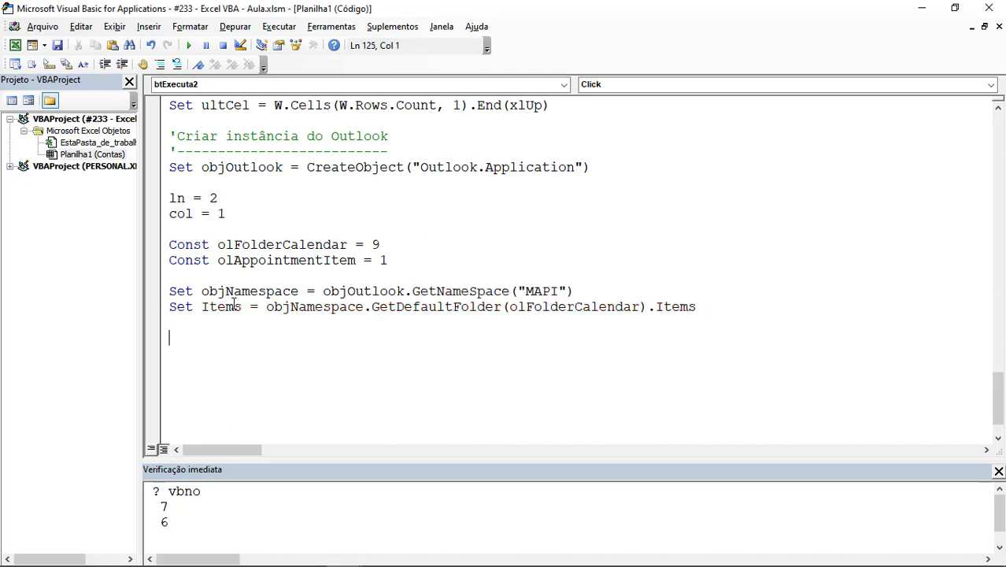
# Add Set objCalendar = objNamespace.GetDefaultFolder(olFolderCalendar) with comment 'Calendário Principal
pyautogui.write('set ob')
pyautogui.write('jCal')
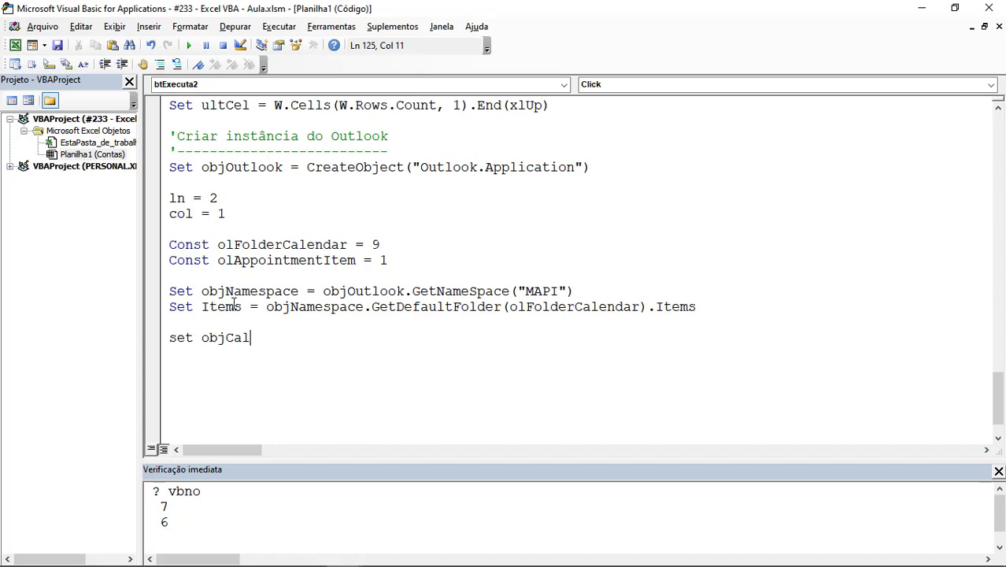
pyautogui.write('ender =')
pyautogui.press('BackSpace')
pyautogui.press('BackSpace')
pyautogui.press('BackSpace')
pyautogui.press('BackSpace')
pyautogui.write('ar ')
pyautogui.write('= objNa')
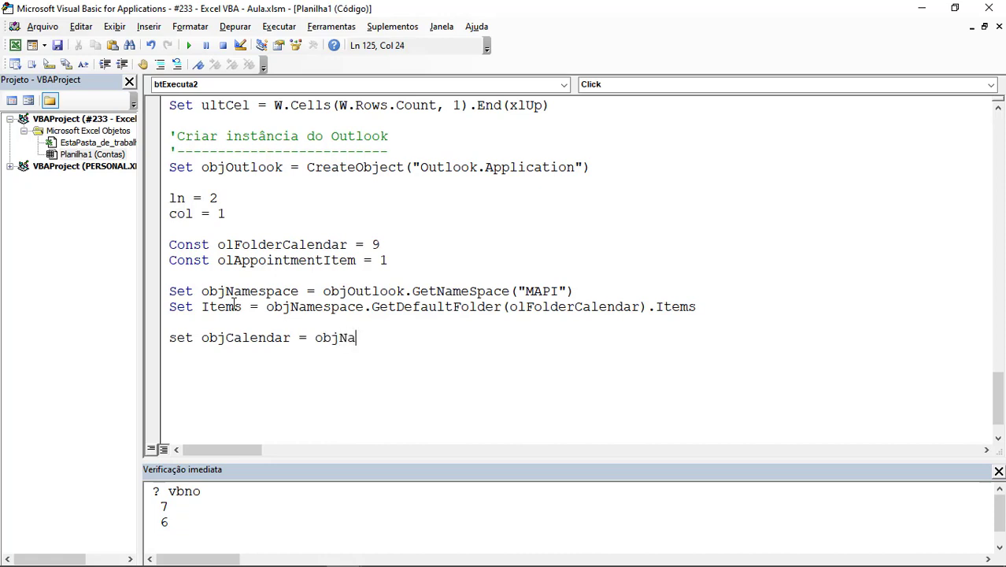
pyautogui.write('m')
pyautogui.press('BackSpace')
pyautogui.write('mespac')
pyautogui.write('e.Ge')
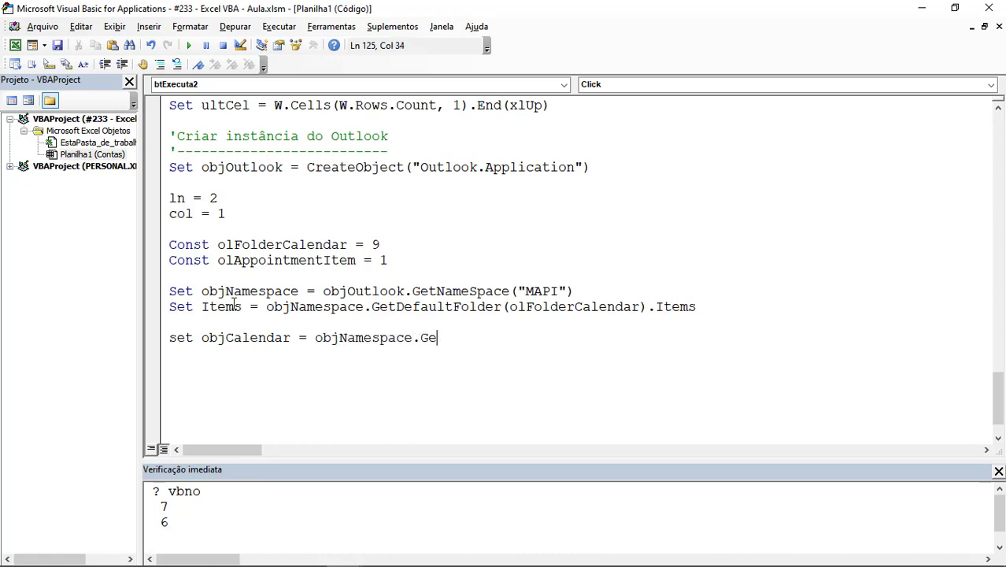
pyautogui.write('tDefault')
pyautogui.write('Folder')
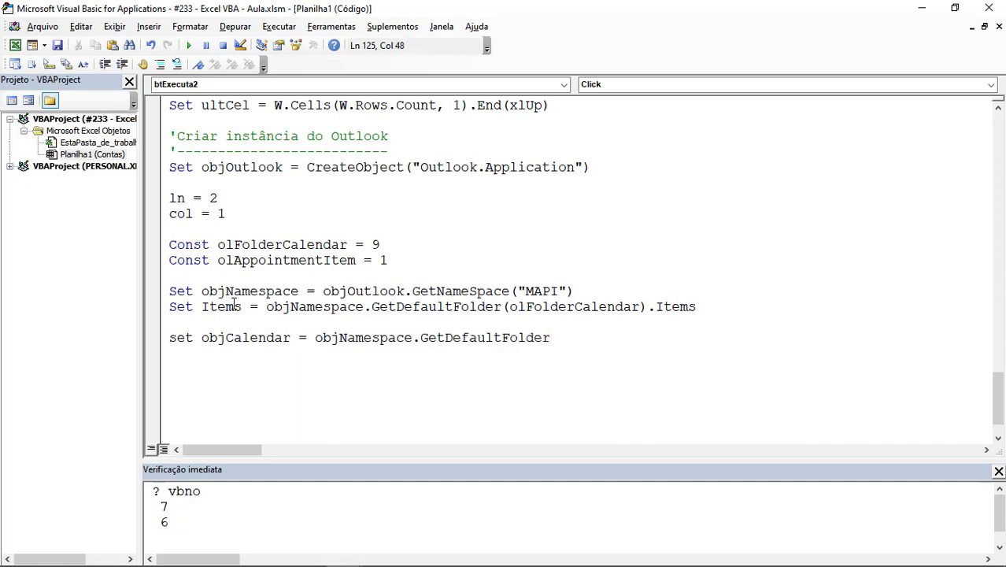
pyautogui.write('o')
pyautogui.write('lFolderCalendar')
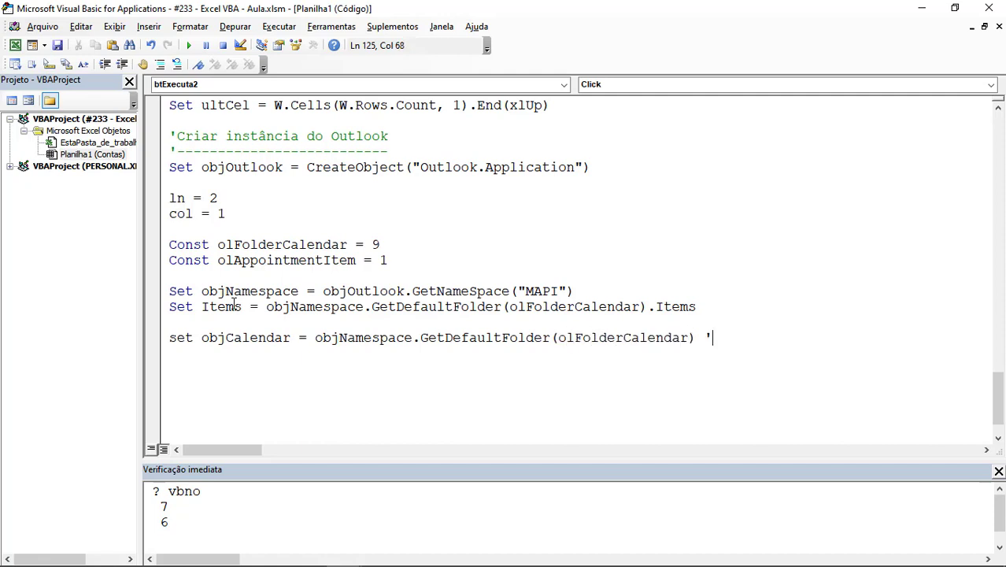
pyautogui.write('Caldndário')
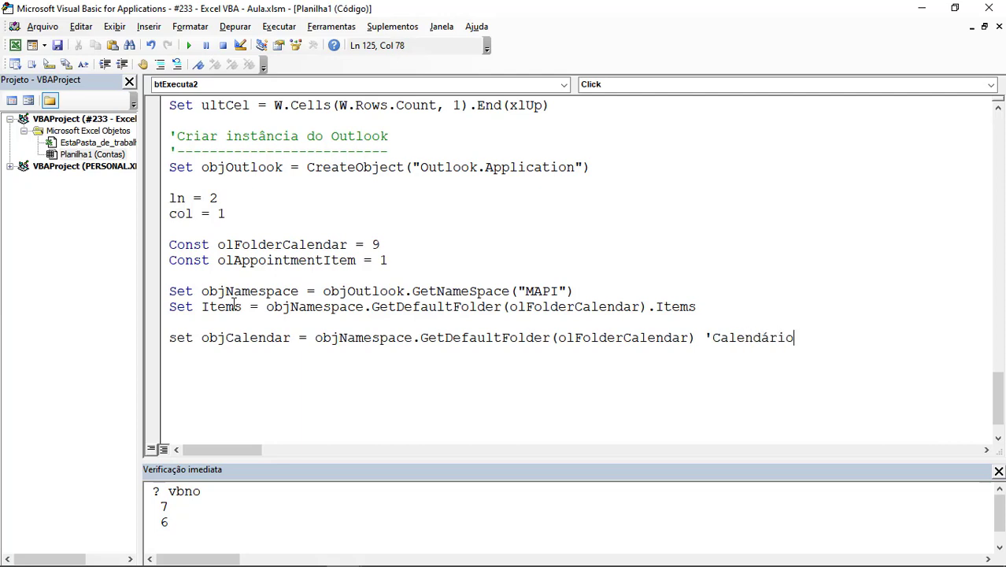
pyautogui.write(' Principal')
pyautogui.press('Return')
pyautogui.press('Return')
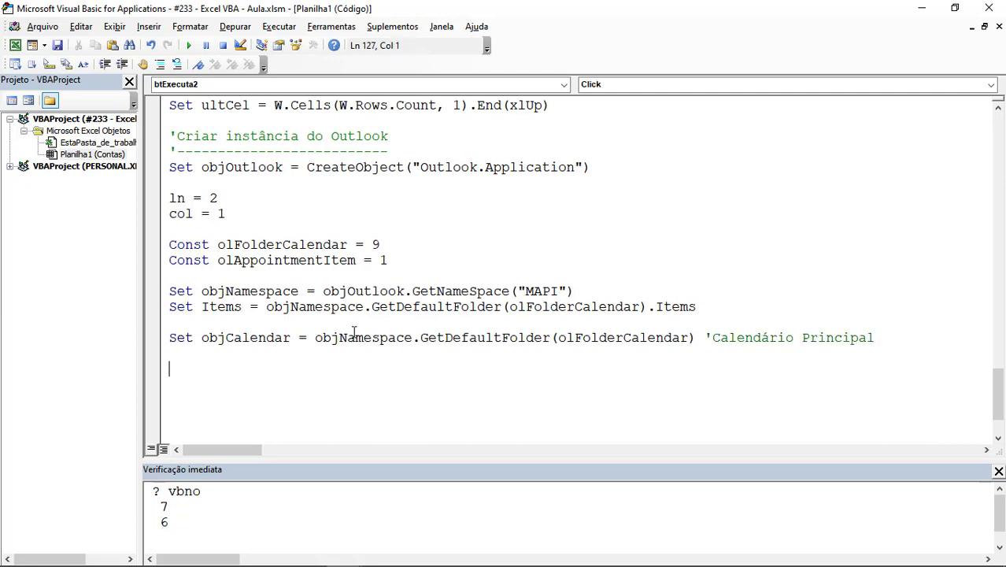
pyautogui.scroll(-1, 352, 332)
# Write a Do While ln <= ultCel.Row loop containing ln = ln + 1, closed by Loop
pyautogui.write('do')
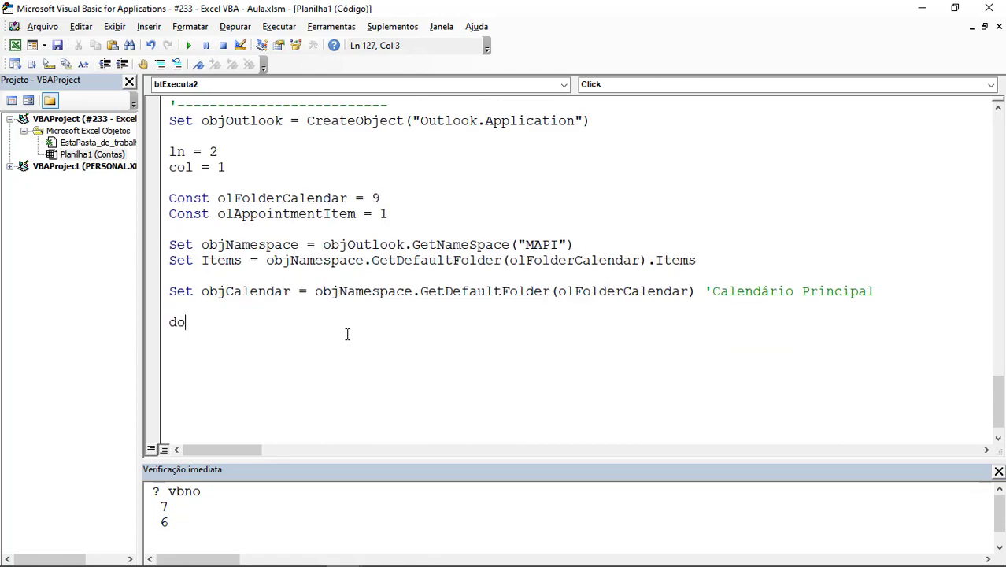
pyautogui.write('hilt ')
pyautogui.write('ln')
pyautogui.press('BackSpace')
pyautogui.press('BackSpace')
pyautogui.press('BackSpace')
pyautogui.press('BackSpace')
pyautogui.write('e')
pyautogui.write(' ln ')
pyautogui.write('= ')
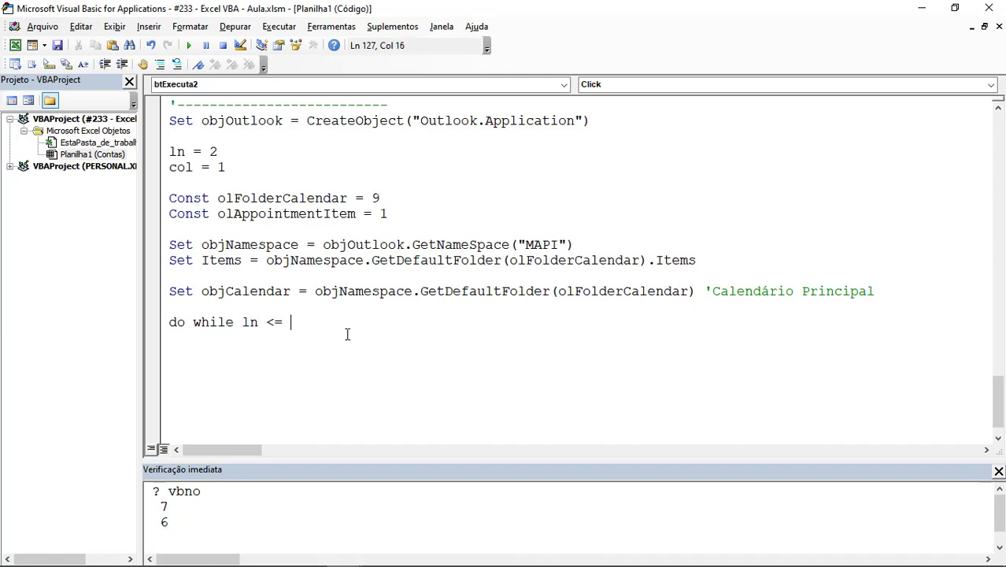
pyautogui.write('ultce')
pyautogui.write('l.row')
pyautogui.press('Return')
pyautogui.press('Return')
pyautogui.press('Return')
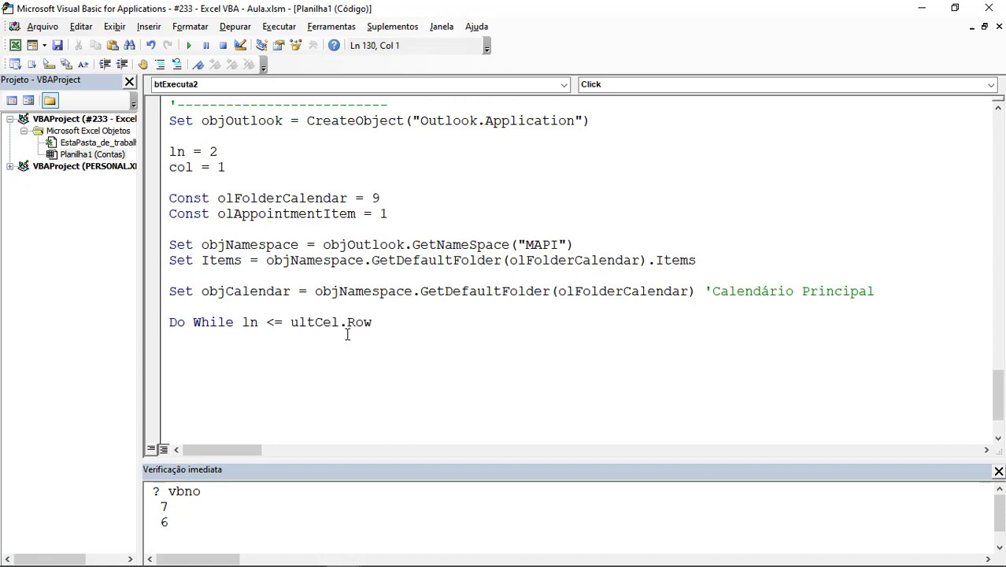
pyautogui.press('Return')
pyautogui.press('Tab')
pyautogui.write('ln = ')
pyautogui.write('ln + 1')
pyautogui.press('Return')
pyautogui.press('Return')
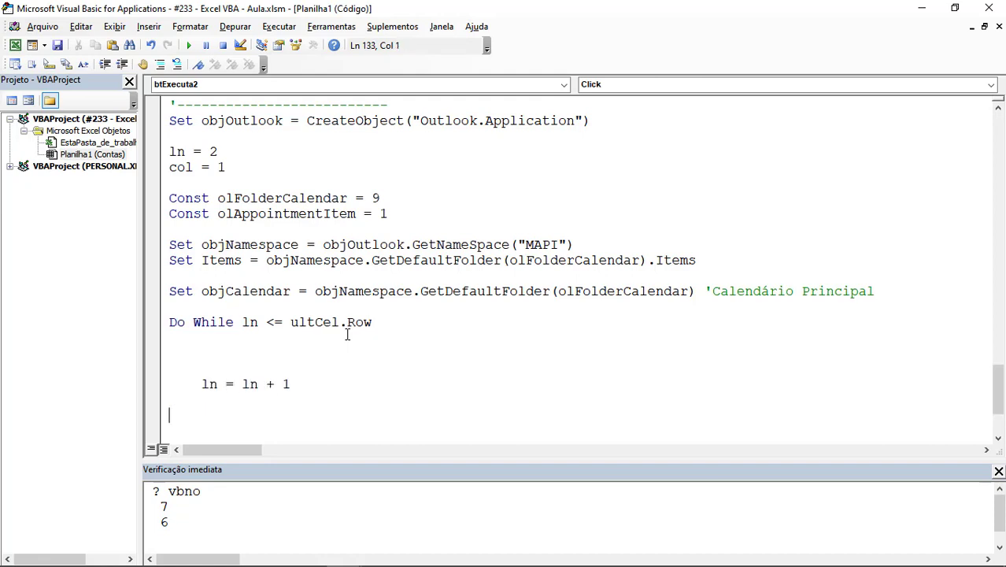
pyautogui.write('loop')
# Indent the empty line inside the loop and move the editor aside to reveal the Contas sheet
pyautogui.press('Up')
pyautogui.press('Up')
pyautogui.press('Up')
pyautogui.press('Tab')
pyautogui.scroll(-2, 350, 368)
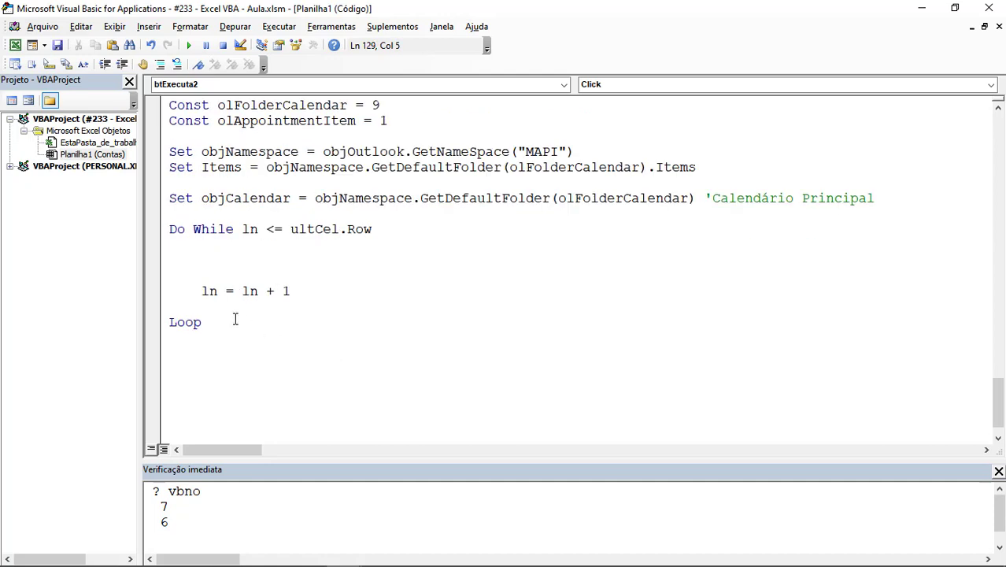
pyautogui.moveTo(228, 317)
pyautogui.mouseDown()
pyautogui.moveTo(193, 281)
pyautogui.moveTo(169, 228)
pyautogui.mouseUp()
pyautogui.click(189, 244)
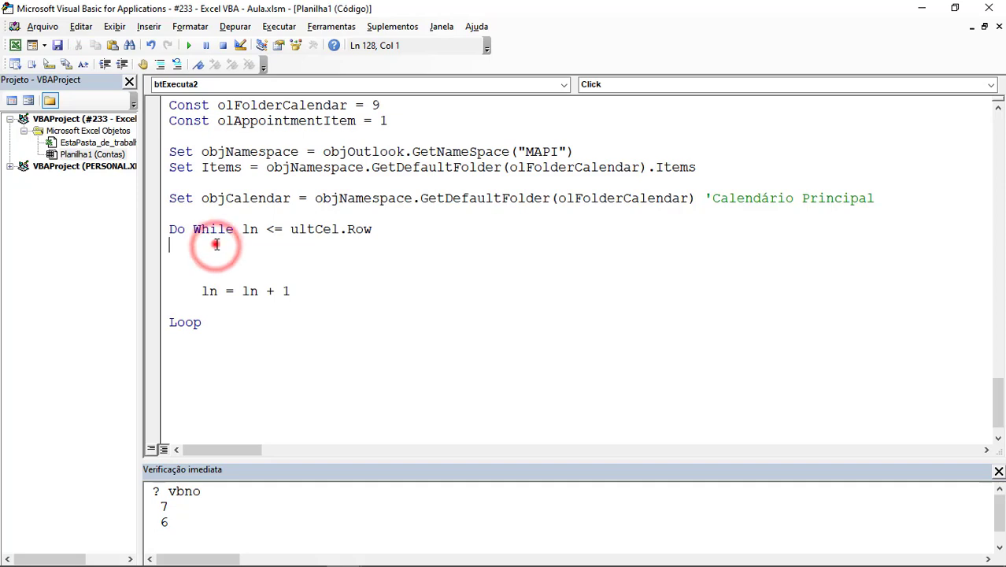
pyautogui.click(218, 256)
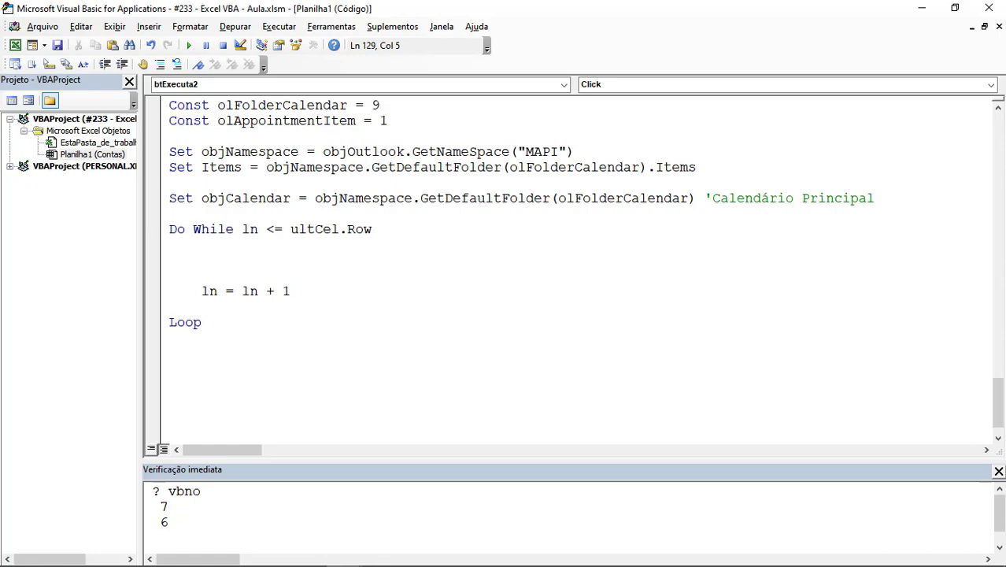
pyautogui.moveTo(415, 6)
pyautogui.mouseDown()
pyautogui.moveTo(403, 282)
pyautogui.moveTo(440, 306)
pyautogui.mouseUp()
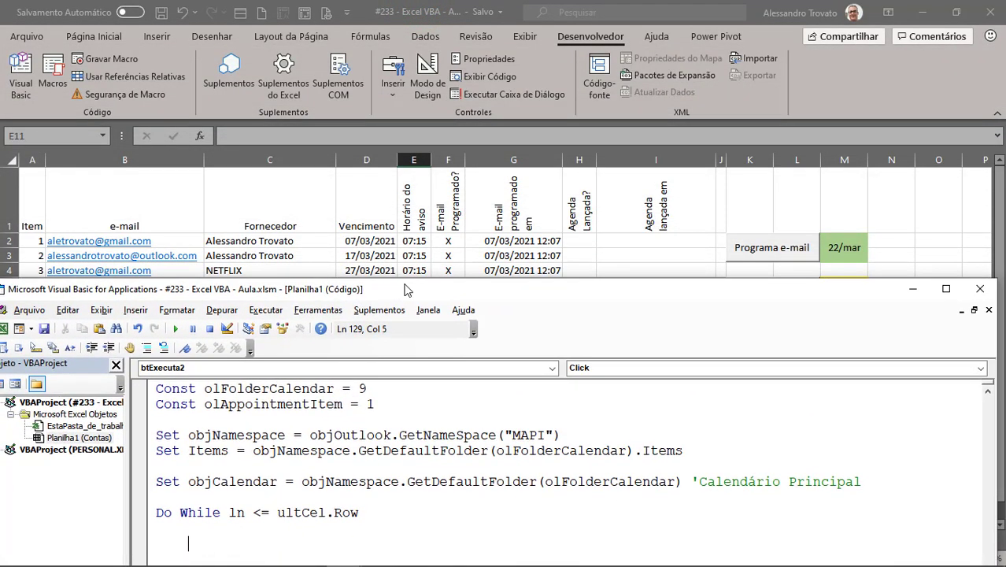
# Enter X in cell H2 of the Agenda Lançada? column, then return to the VBA editor
pyautogui.click(452, 241)
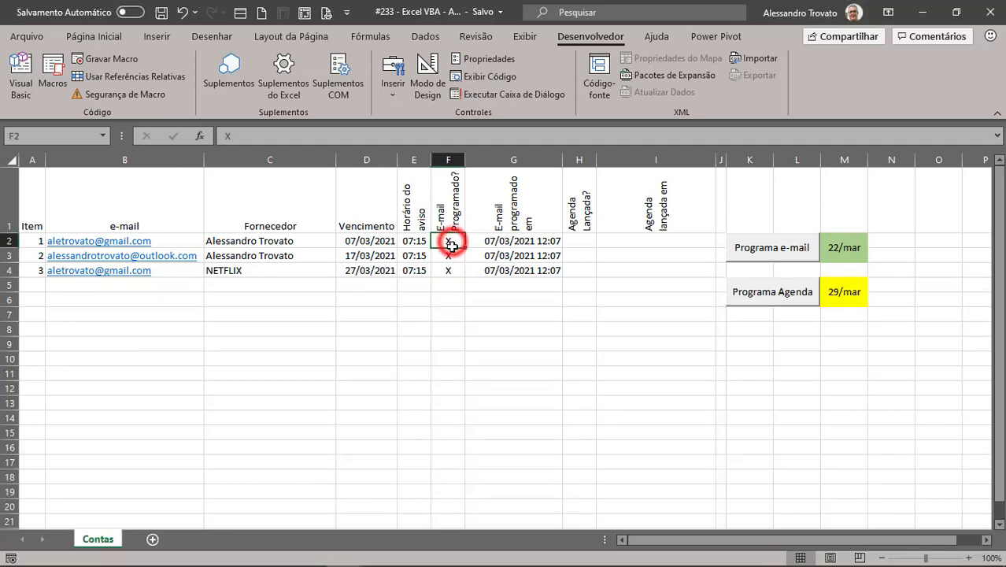
pyautogui.click(593, 247)
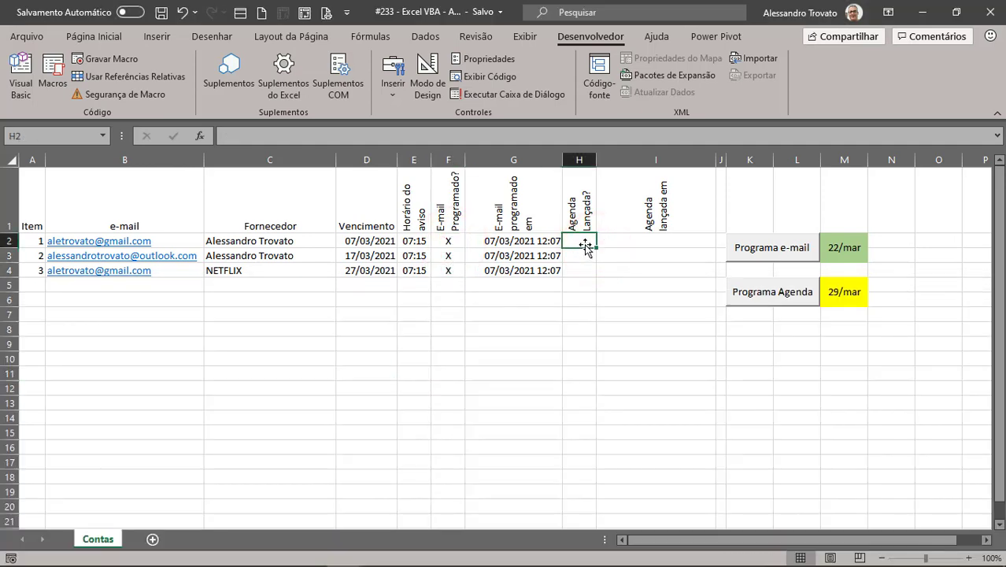
pyautogui.click(585, 241)
pyautogui.write('X')
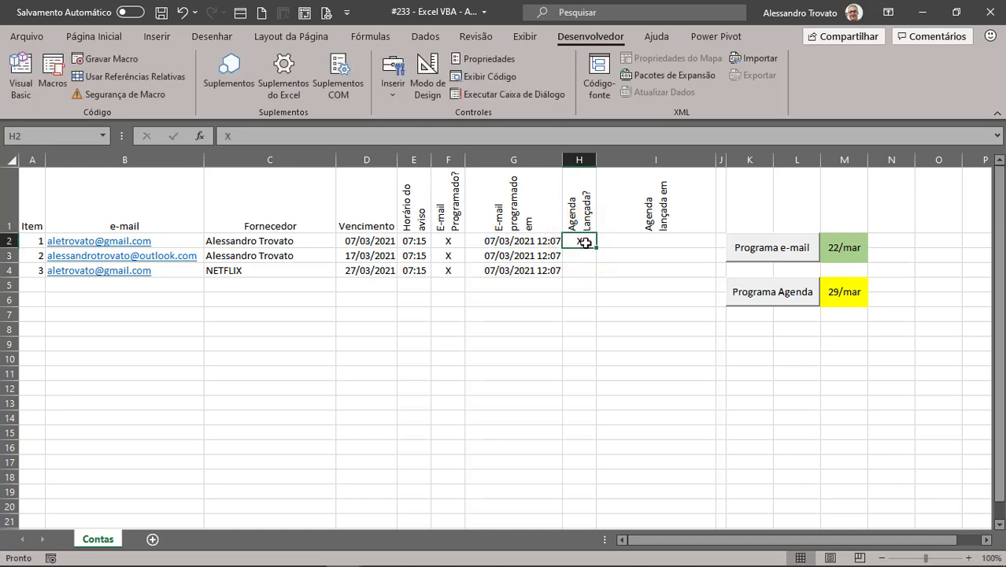
pyautogui.click(584, 242)
pyautogui.hotkey('alt', 'F11')
# Inside the loop, add an If W.Cells(ln, col + 7) <> "X" Then ... End If block
pyautogui.doubleClick(491, 298)
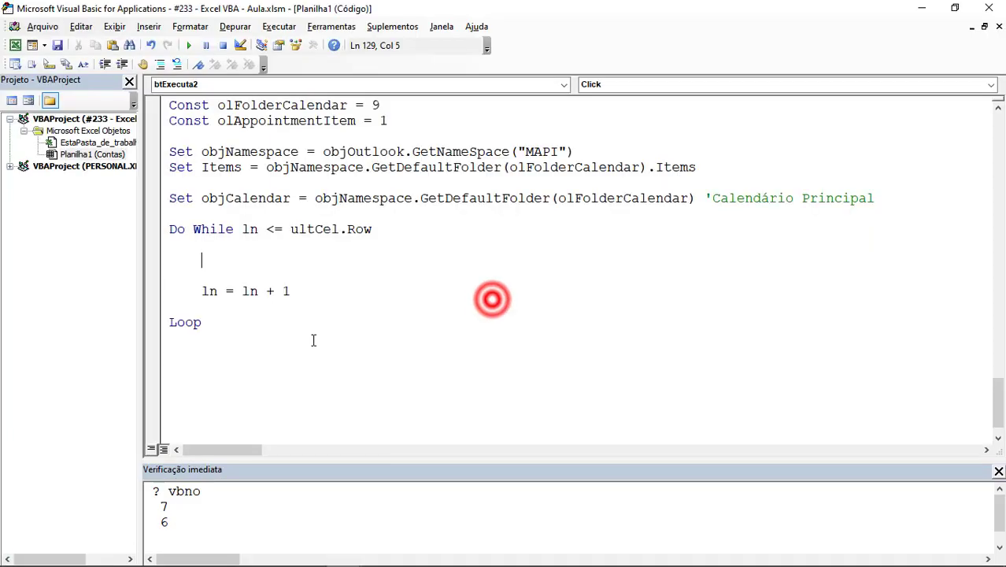
pyautogui.write('if')
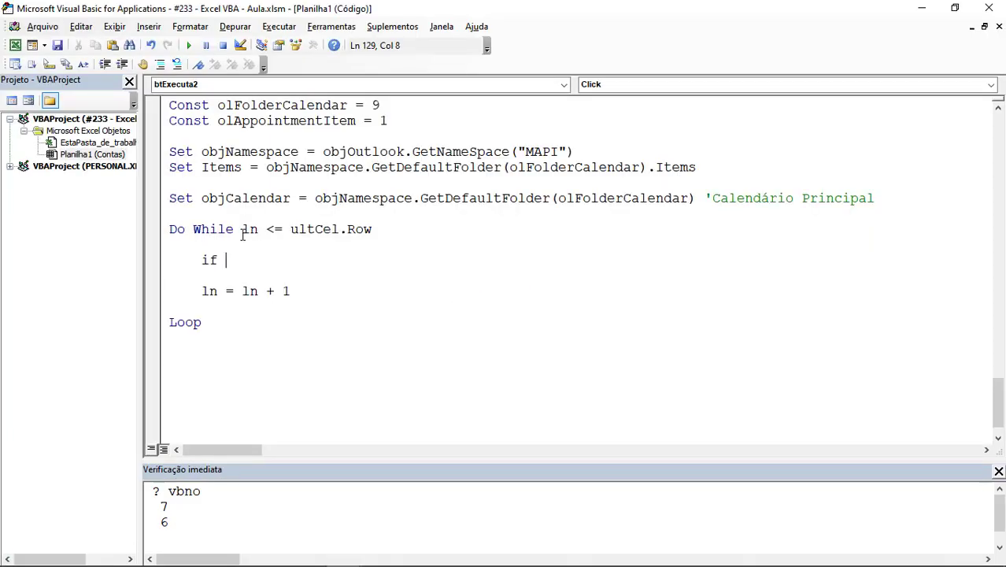
pyautogui.write('w.Cells(')
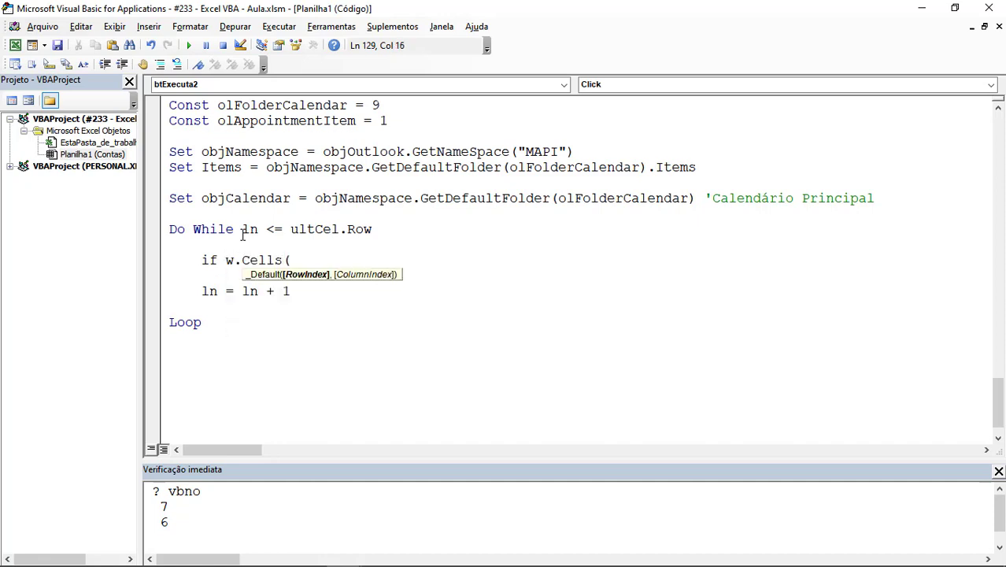
pyautogui.write('ln, co')
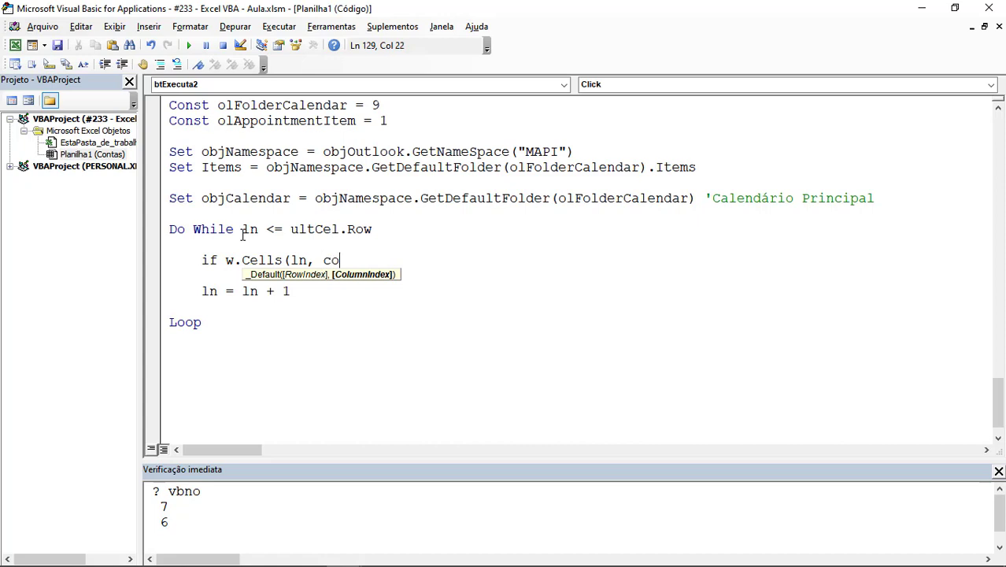
pyautogui.write('l + 8')
pyautogui.press('BackSpace')
pyautogui.write('7)')
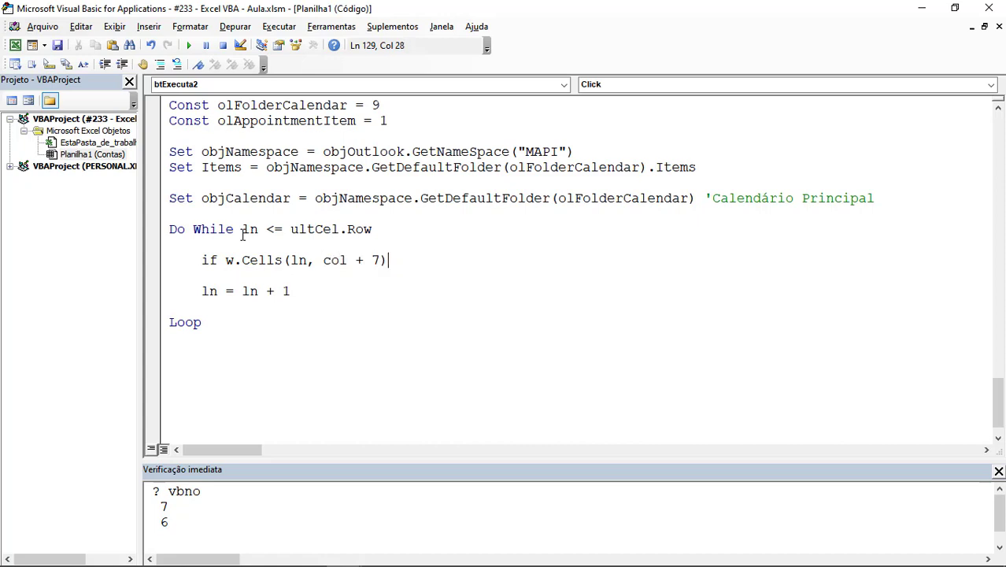
pyautogui.write(' =')
pyautogui.write('<>')
pyautogui.write('X")')
pyautogui.write('then')
pyautogui.press('Return')
pyautogui.press('Return')
pyautogui.press('Return')
pyautogui.press('Return')
pyautogui.write('e')
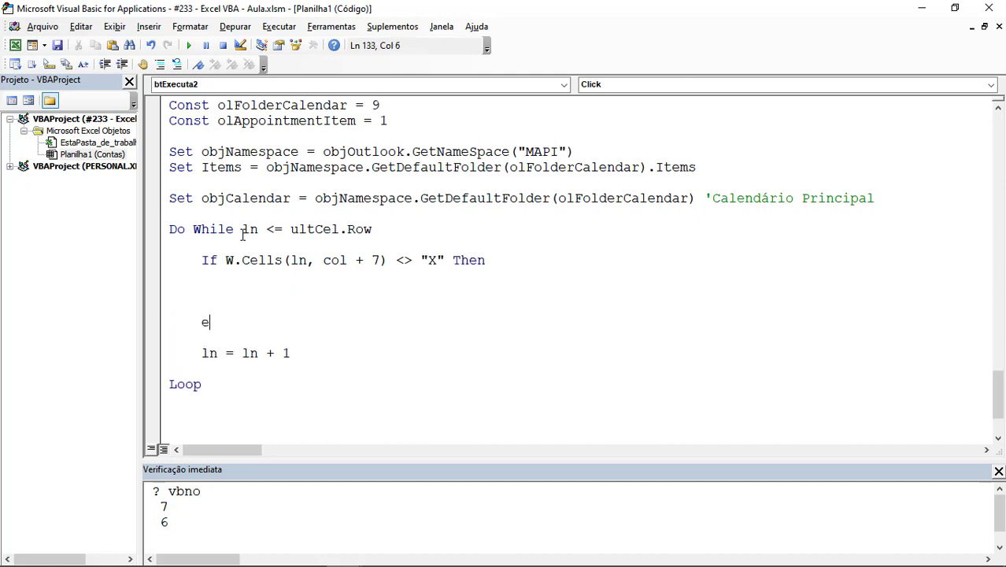
pyautogui.write('ndif')
pyautogui.press('Up')
pyautogui.press('Up')
pyautogui.click(244, 353)
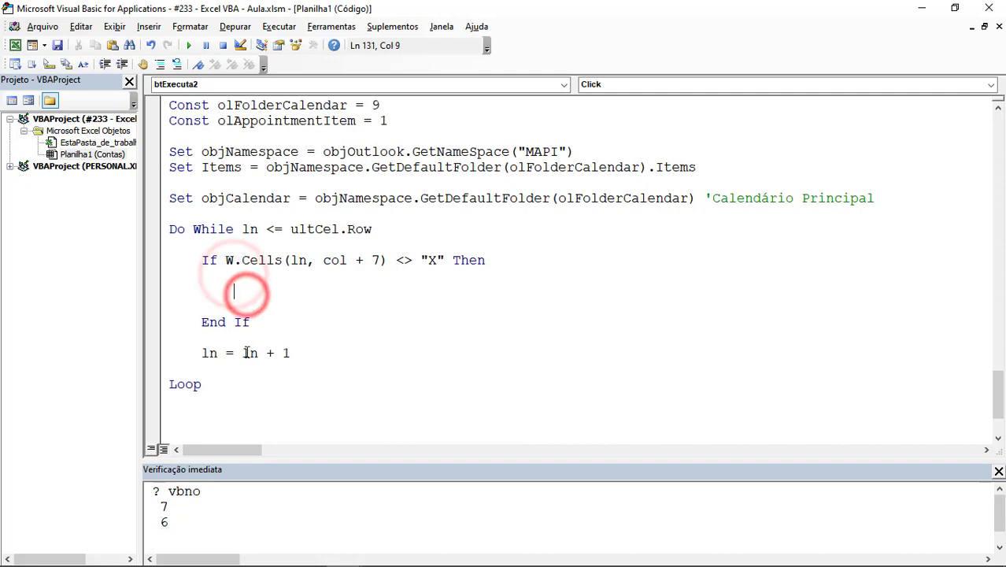
pyautogui.click(250, 278)
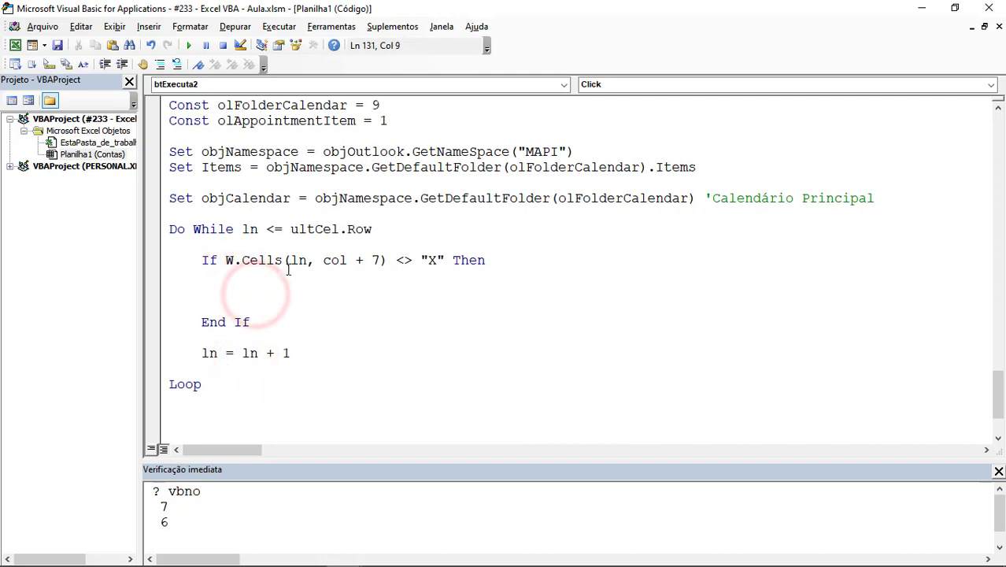
# Add Set objApt = objCalendar.Itens.Add(olAppointmentItem) inside the If block
pyautogui.write('set')
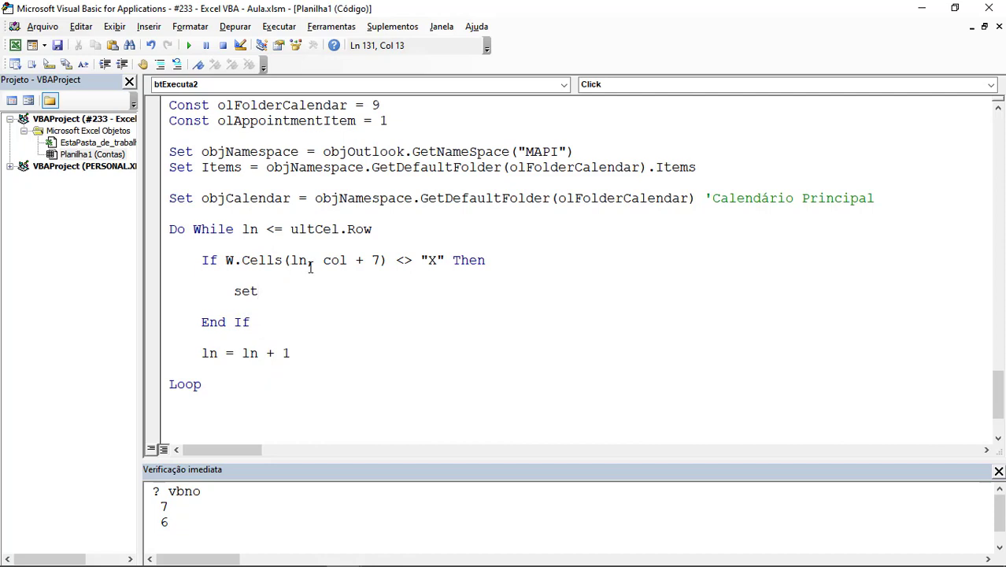
pyautogui.write(' objApt')
pyautogui.write(' = objC')
pyautogui.write('alenda.I')
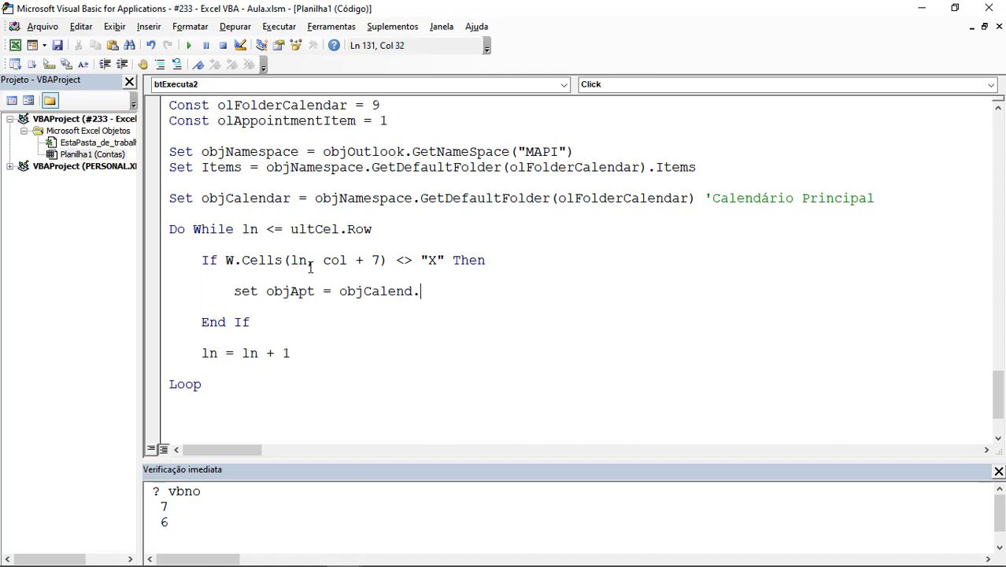
pyautogui.write('tens')
pyautogui.press('Left')
pyautogui.press('Left')
pyautogui.press('Left')
pyautogui.press('Left')
pyautogui.press('Left')
pyautogui.press('Left')
pyautogui.write('ar')
pyautogui.press('End')
pyautogui.write('.')
pyautogui.write('add(')
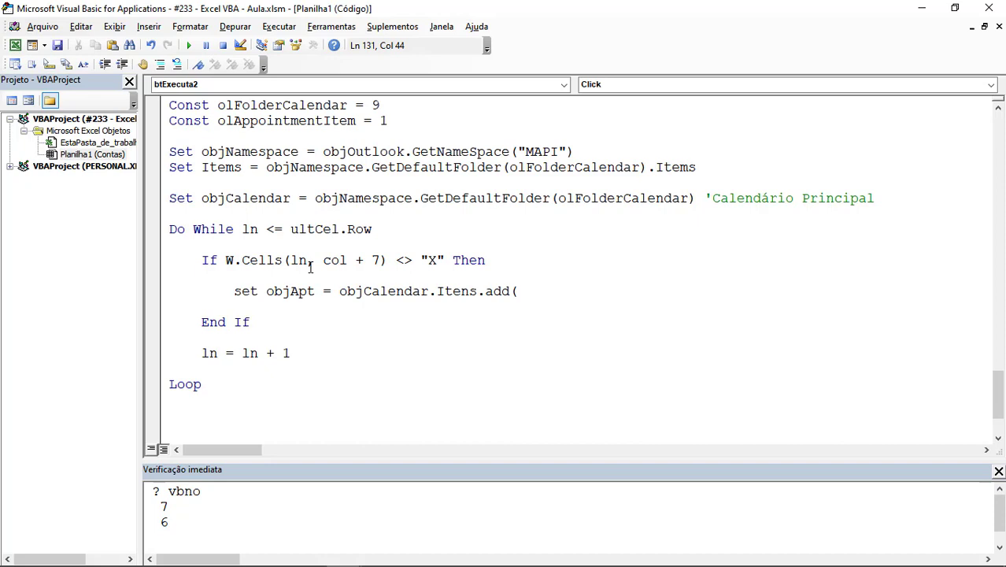
pyautogui.write('olApp')
pyautogui.hotkey('ctrl', 'space')
pyautogui.write(')')
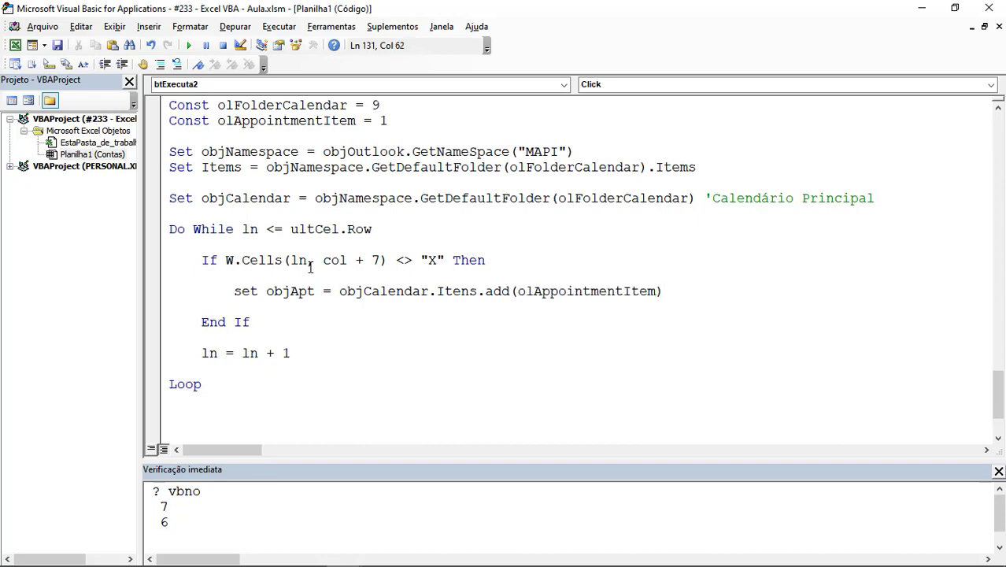
# Show where olAppointmentItem is defined and highlight objApt, Itens and olAppointmentItem on the new line
pyautogui.scroll(3, 306, 226)
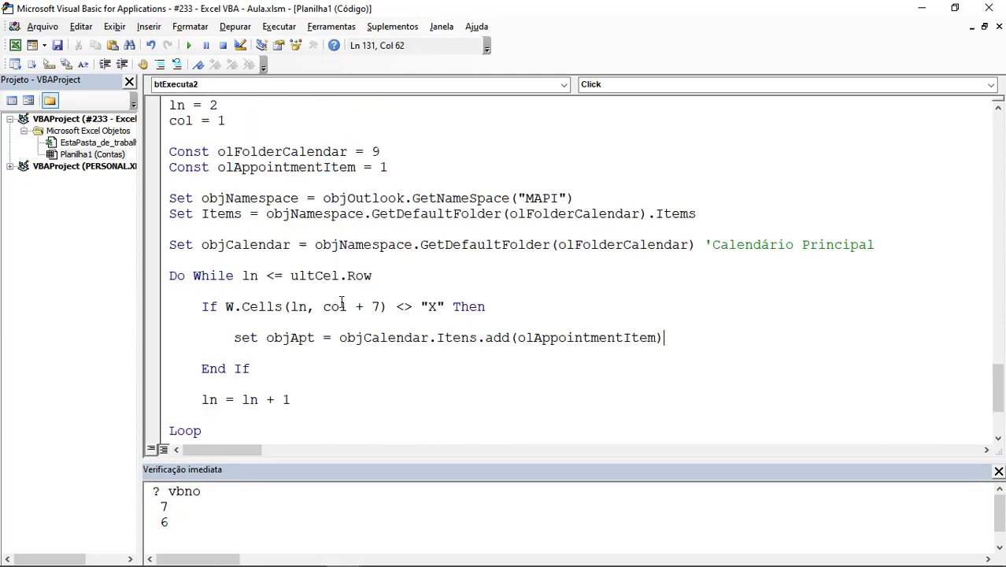
pyautogui.doubleClick(287, 167)
pyautogui.scroll(-2, 491, 353)
pyautogui.click(303, 262)
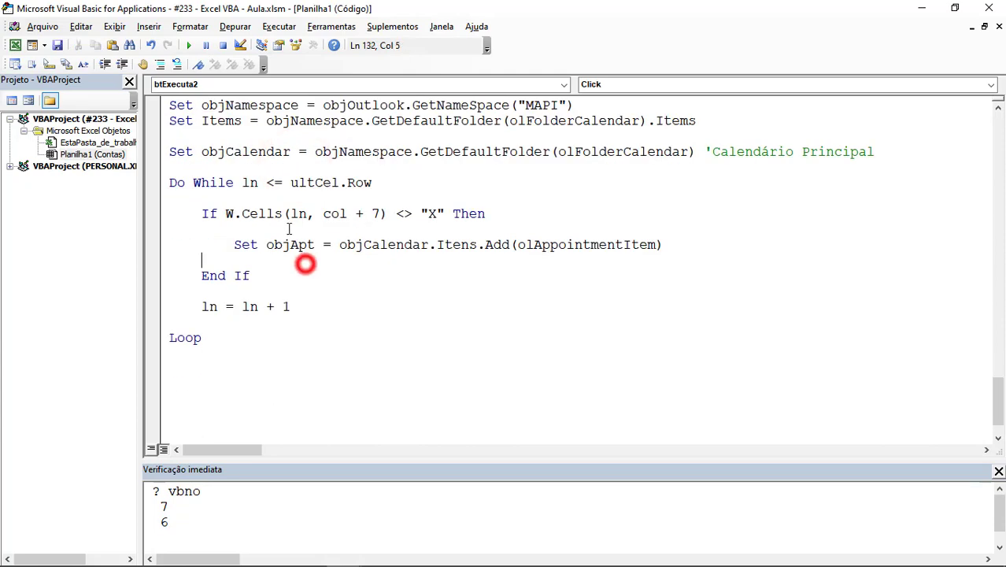
pyautogui.click(288, 243)
pyautogui.doubleClick(289, 243)
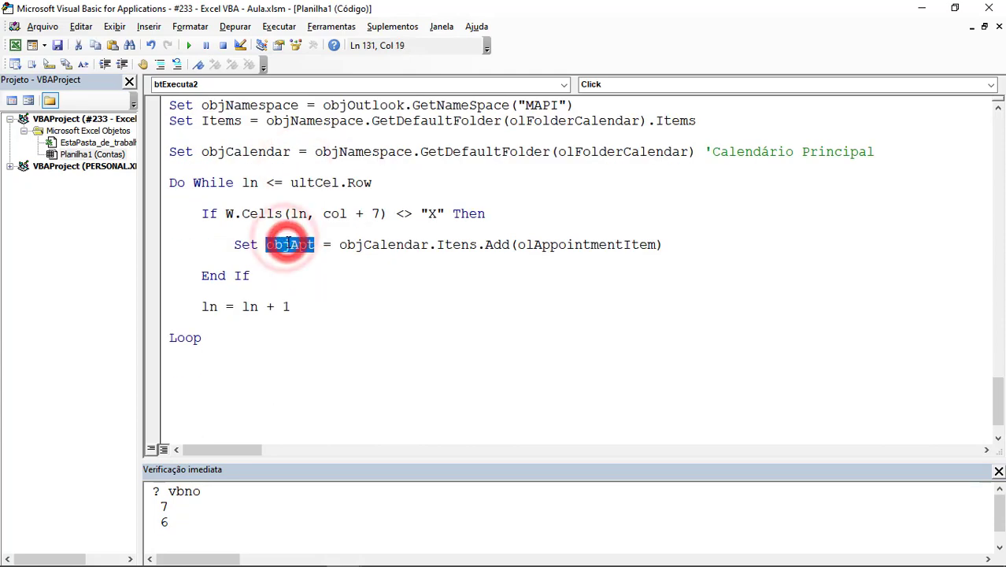
pyautogui.doubleClick(615, 244)
pyautogui.doubleClick(475, 245)
pyautogui.click(348, 255)
# Add vHorarioEnvio = W.Cells(ln, col + 4), compare it with col = 1, and leave blank lines below
pyautogui.press('Return')
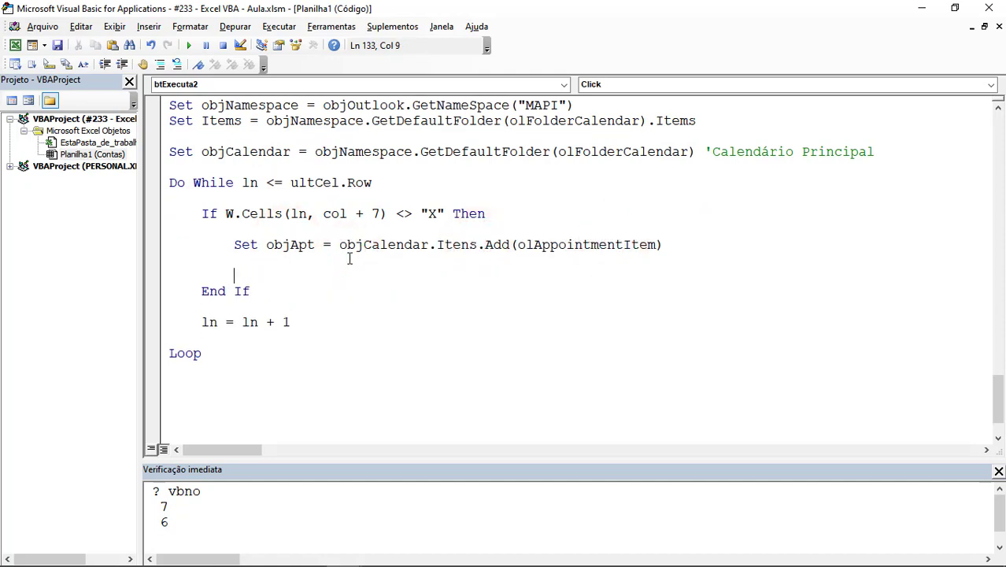
pyautogui.write('vHorarioE')
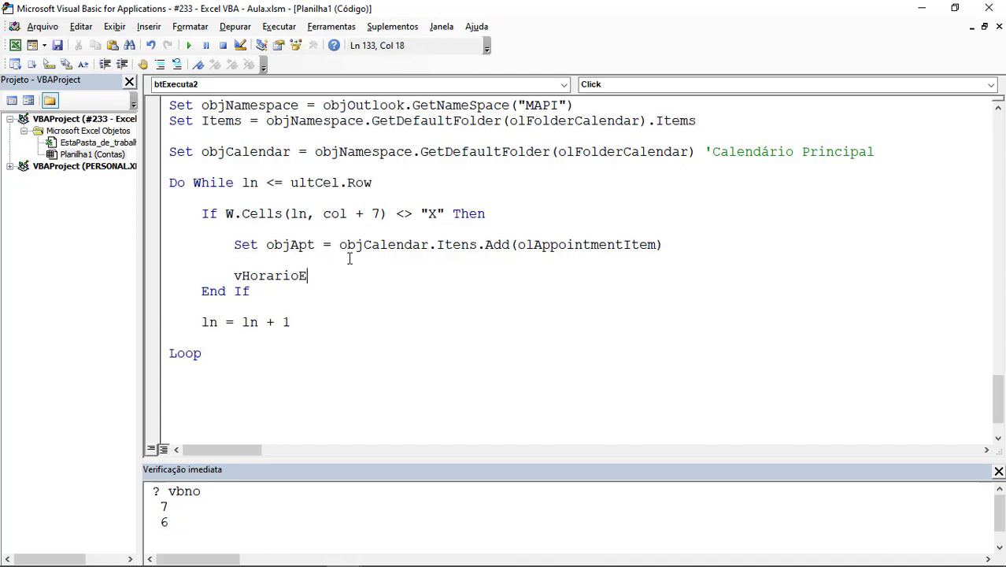
pyautogui.write('nvio = ')
pyautogui.write('w.cells(ln,')
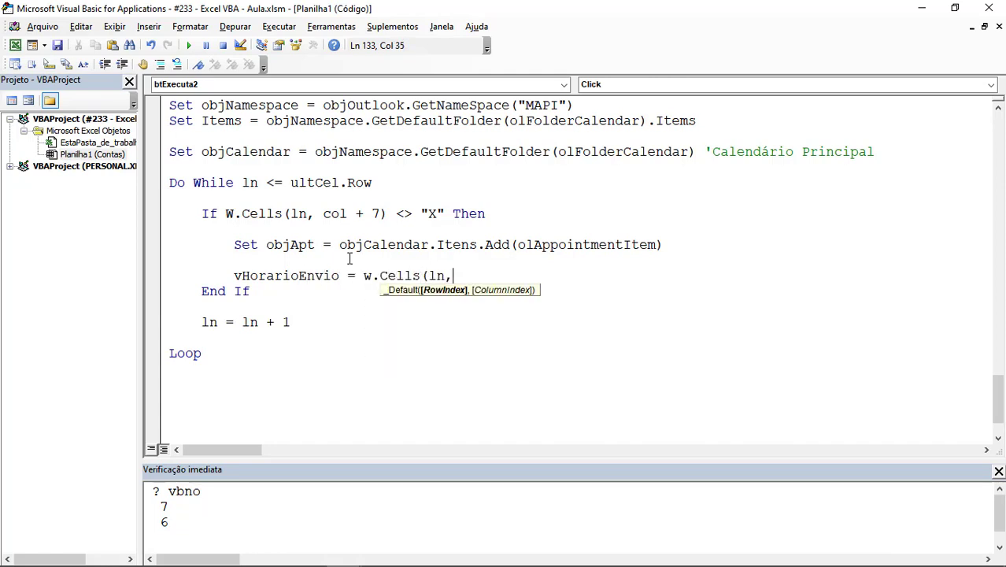
pyautogui.write(' col + 4)')
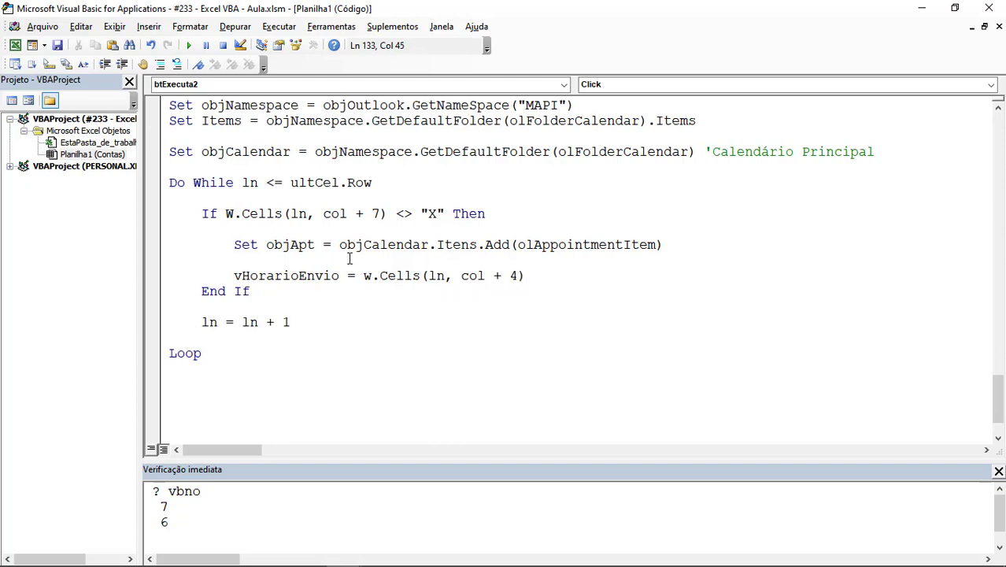
pyautogui.press('Return')
pyautogui.scroll(1, 236, 260)
pyautogui.scroll(2, 258, 195)
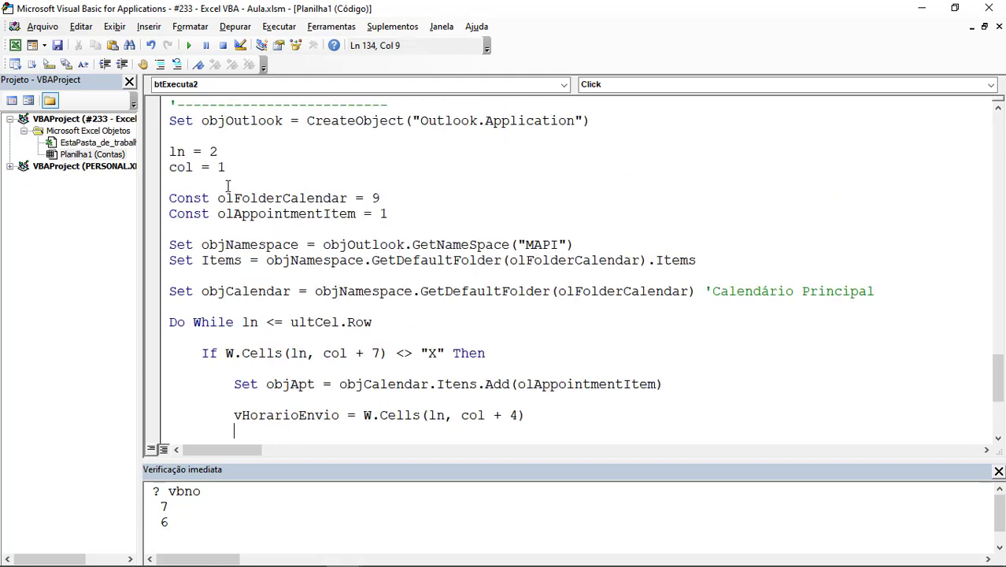
pyautogui.click(225, 167)
pyautogui.hotkey('shift', 'Home')
pyautogui.scroll(-4, 292, 185)
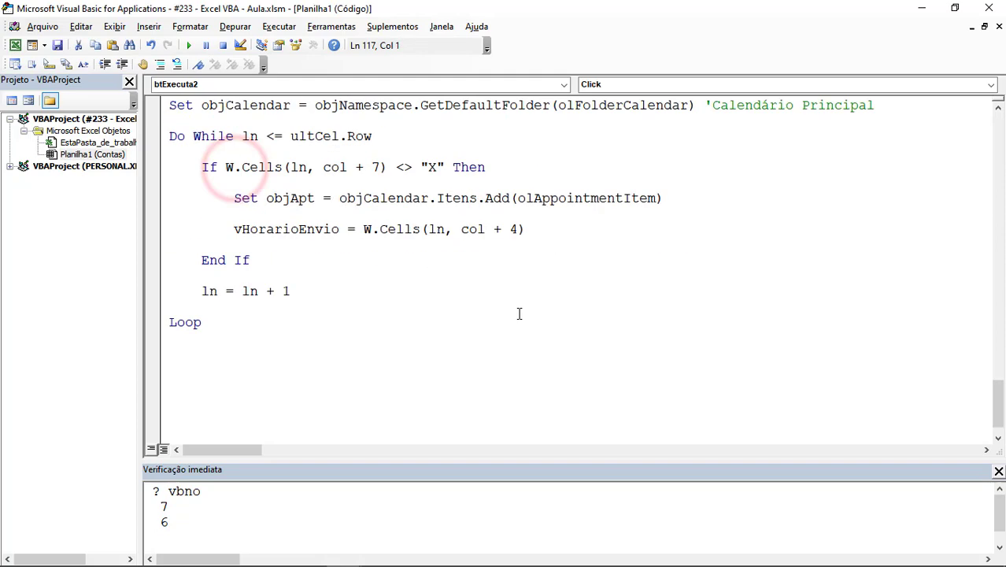
pyautogui.click(524, 229)
pyautogui.press('Return')
pyautogui.press('Return')
pyautogui.press('Return')
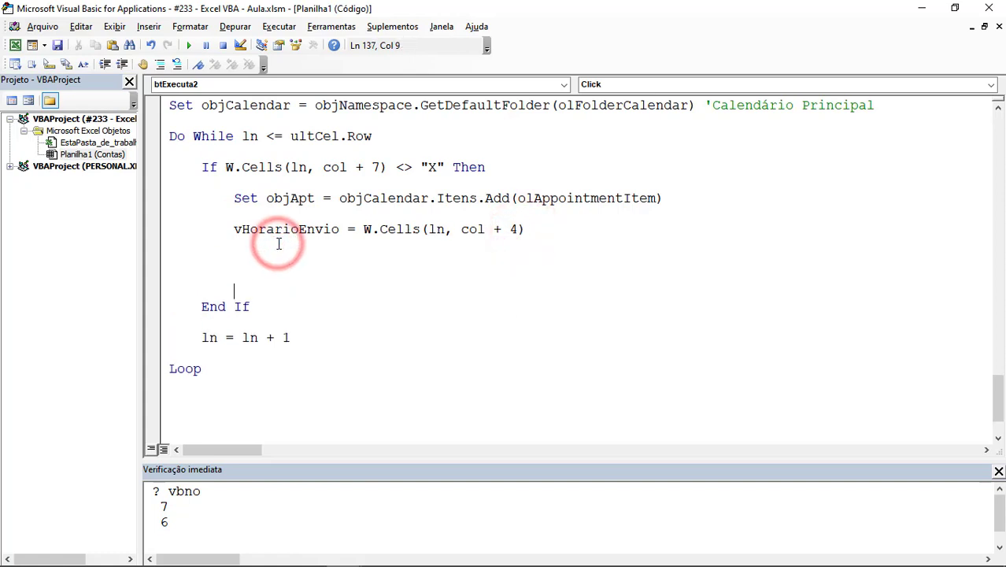
pyautogui.press('Return')
pyautogui.press('Return')
pyautogui.press('Return')
pyautogui.press('Down')
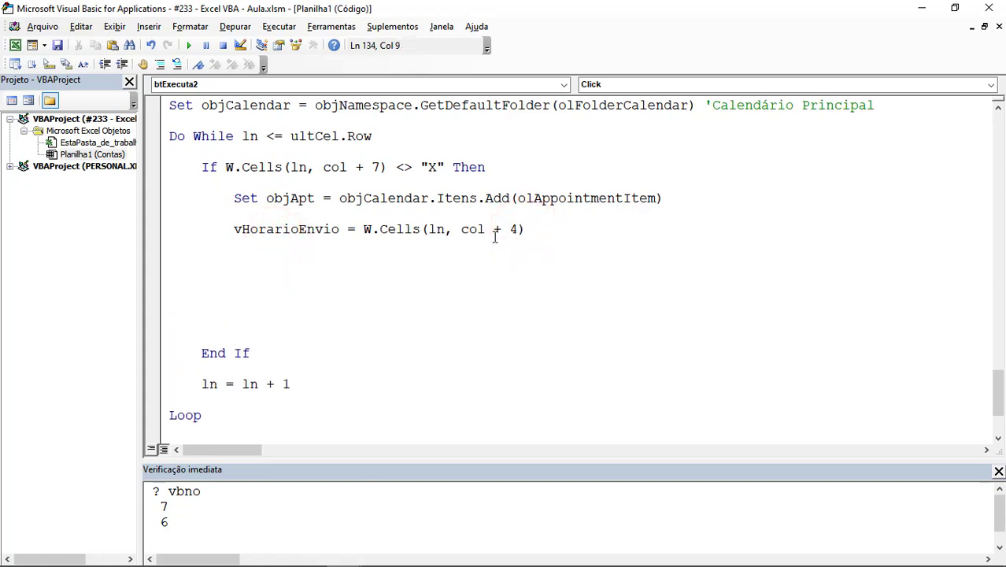
pyautogui.moveTo(517, 229); pyautogui.dragTo(461, 229)
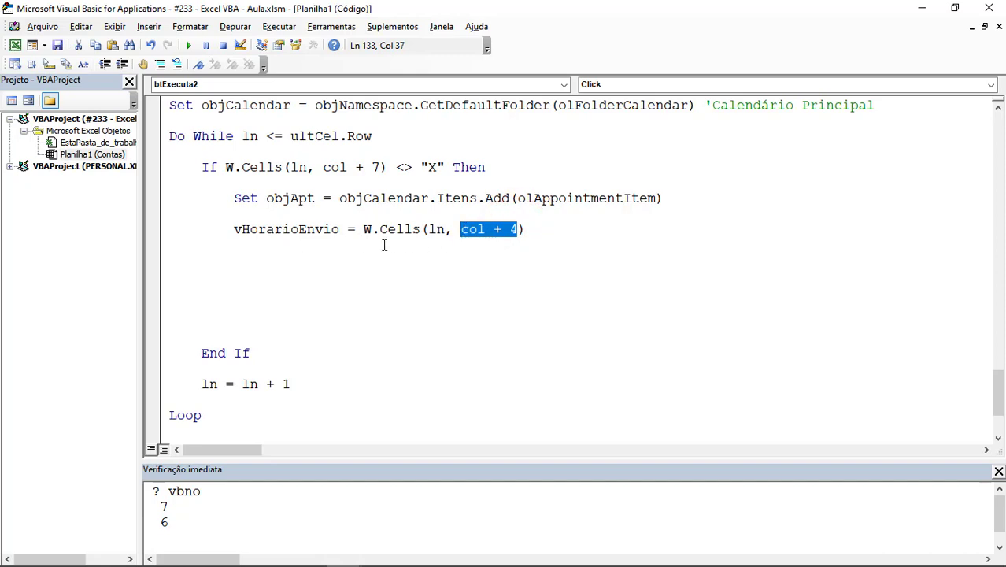
pyautogui.click(484, 243)
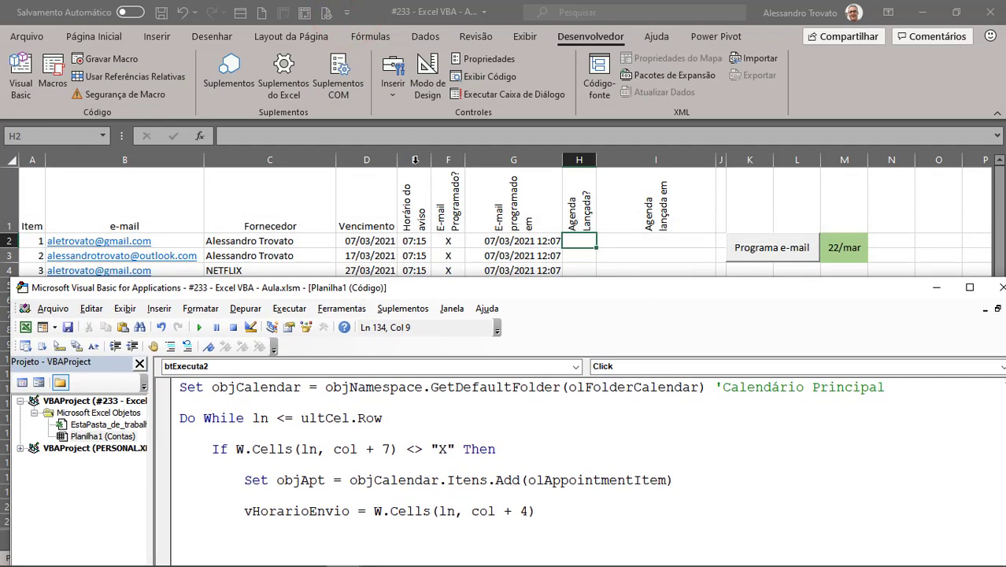
# Add vDataVencto = W.Cells(ln, col + 3) 'Coluna 4 and vFornecedor = W.Cells(ln, col + 2) 'Coluna 3
pyautogui.moveTo(399, 288); pyautogui.dragTo(403, 6)
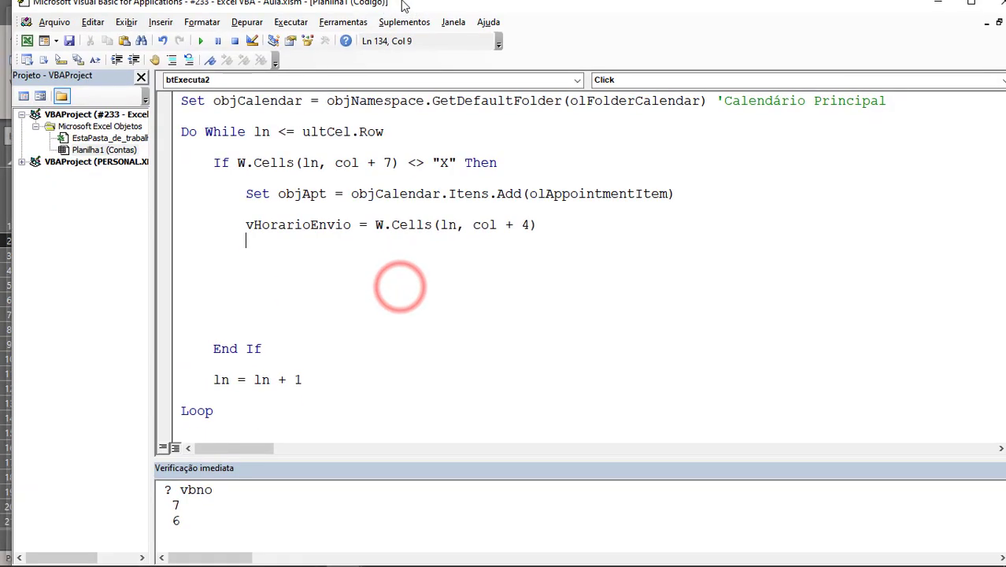
pyautogui.write('v')
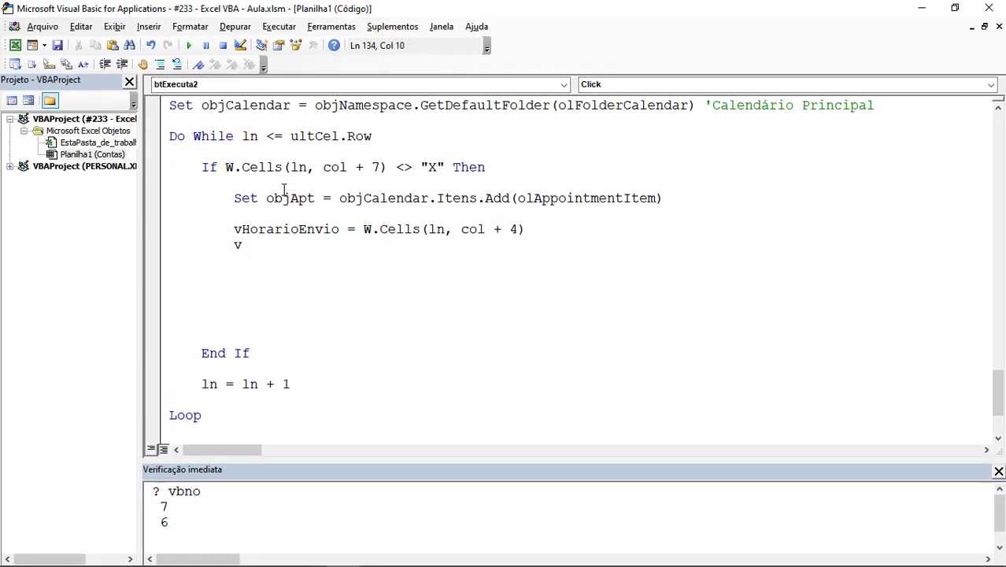
pyautogui.write('DataVencto ')
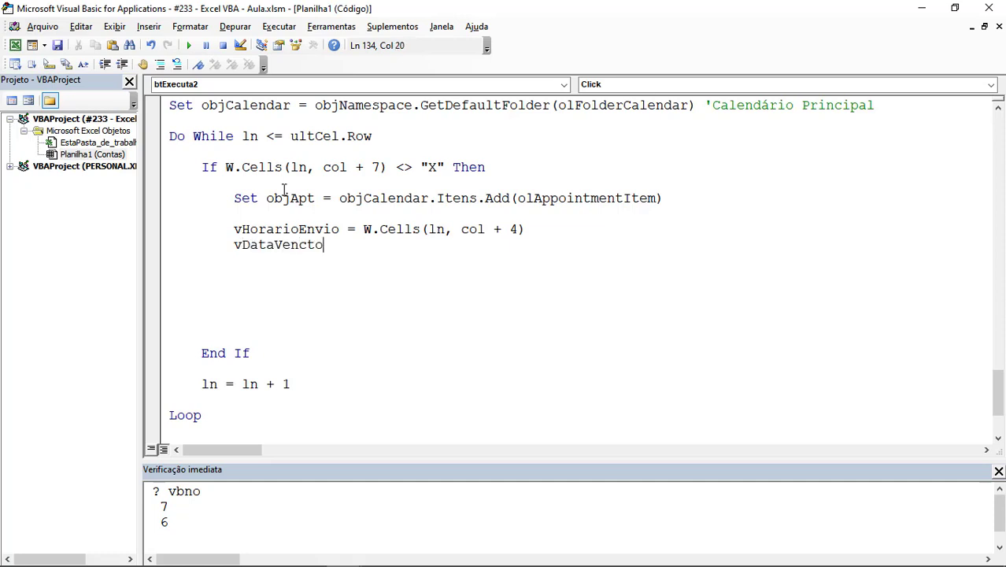
pyautogui.write('= ')
pyautogui.write('w.cells')
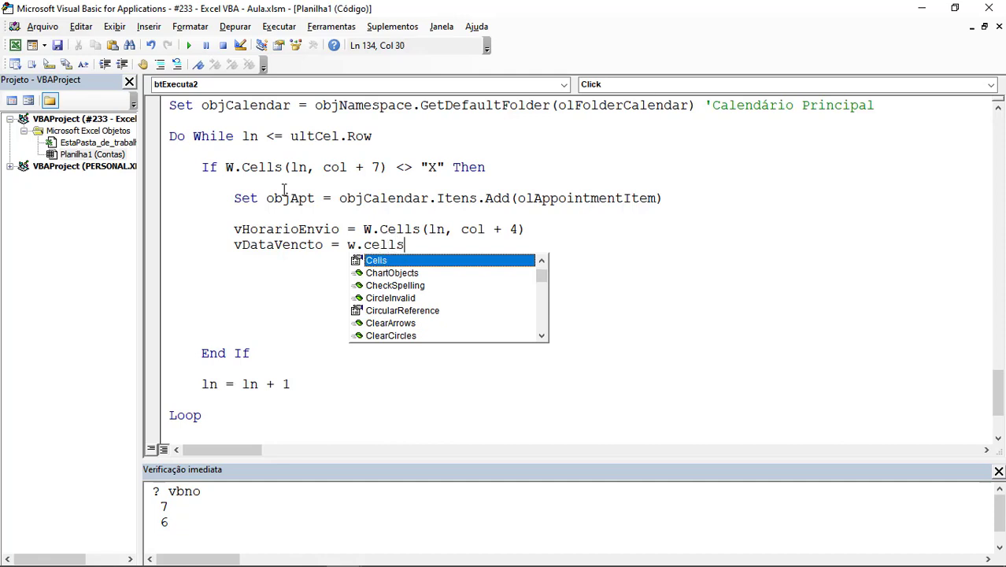
pyautogui.write('(l')
pyautogui.write(', col')
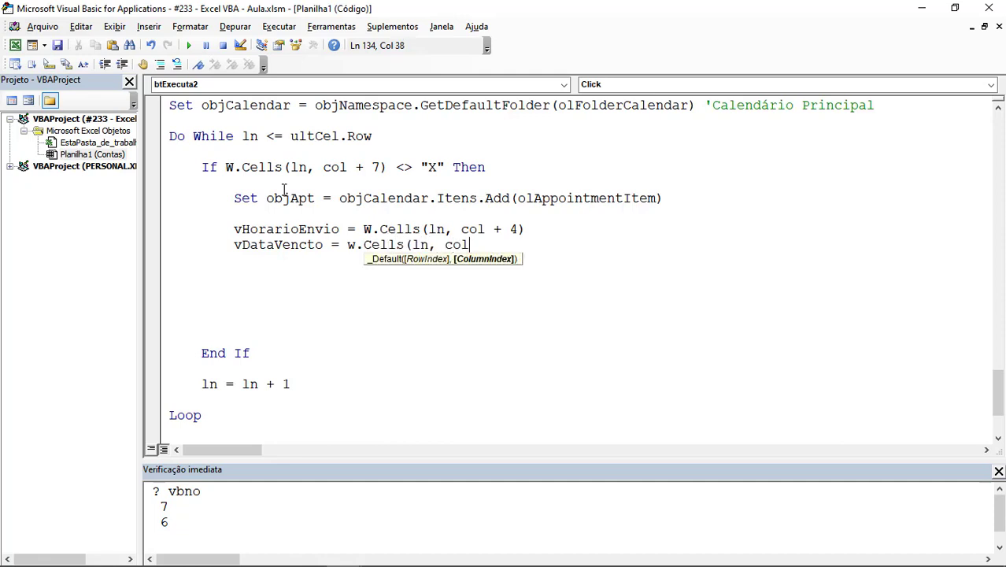
pyautogui.write(" + 3)  'C")
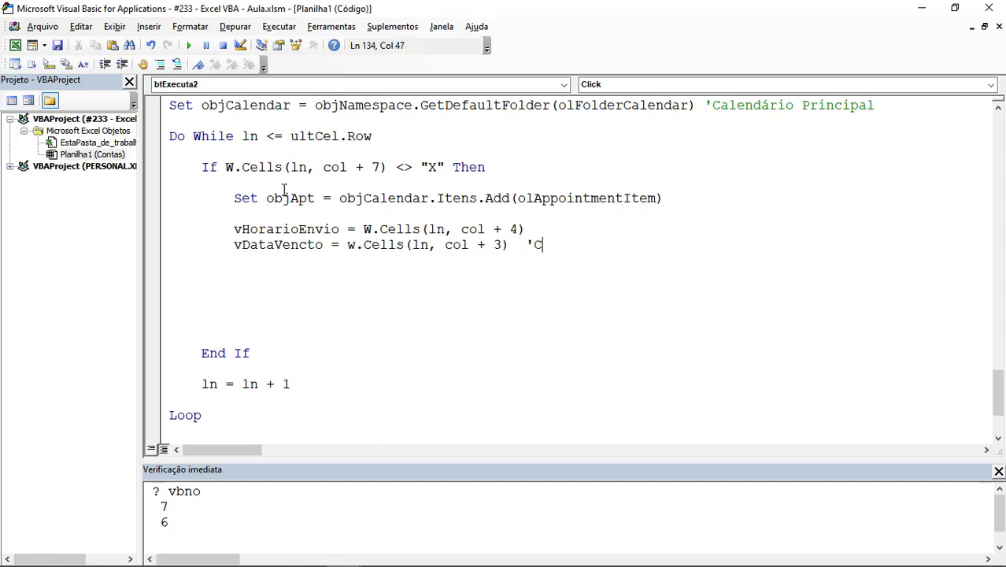
pyautogui.write('oplu')
pyautogui.press('BackSpace')
pyautogui.press('BackSpace')
pyautogui.press('BackSpace')
pyautogui.write('luna 4')
pyautogui.press('Up')
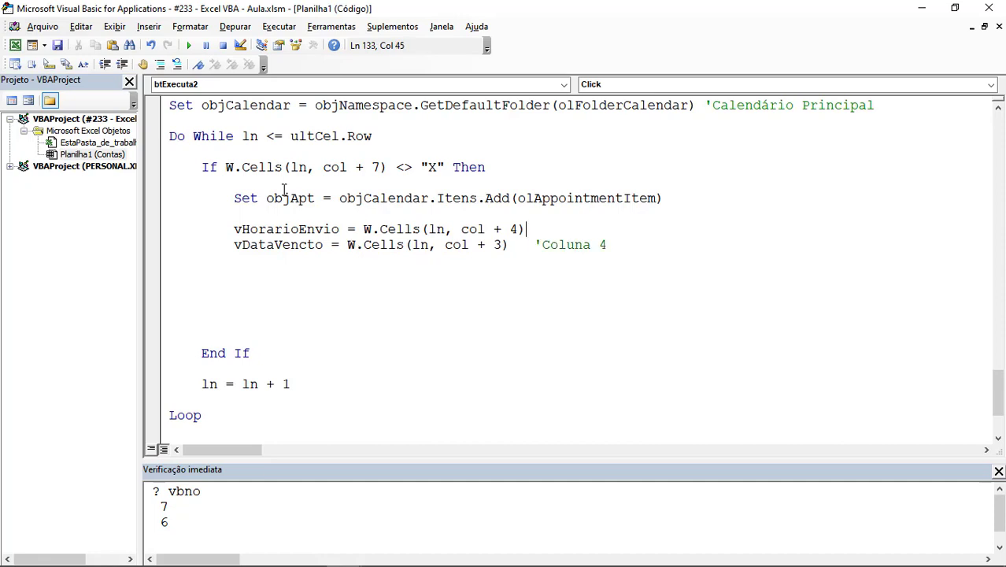
pyautogui.write(" 'Coluna 5")
pyautogui.press('Down')
pyautogui.press('Return')
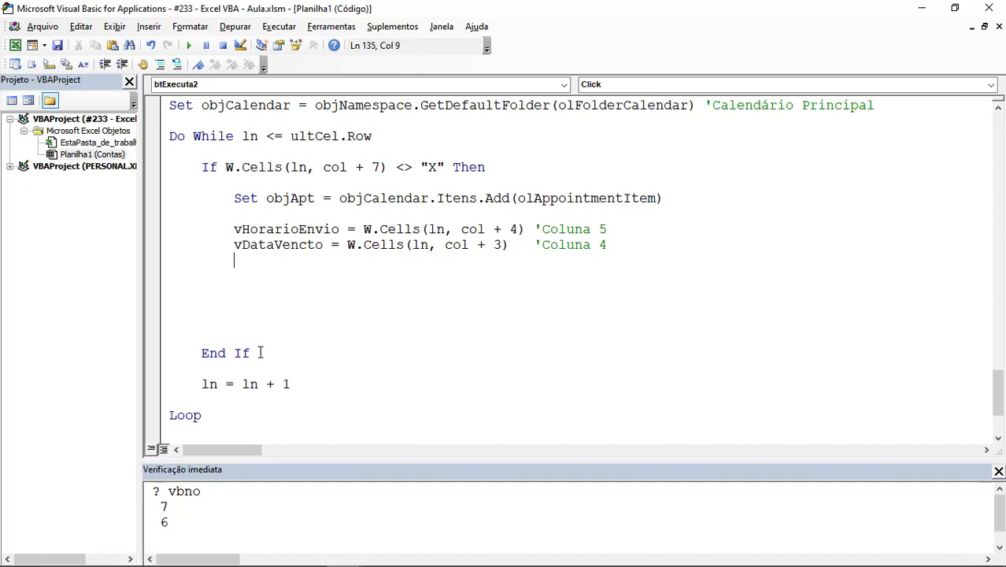
pyautogui.click(264, 262)
pyautogui.write('vFornec')
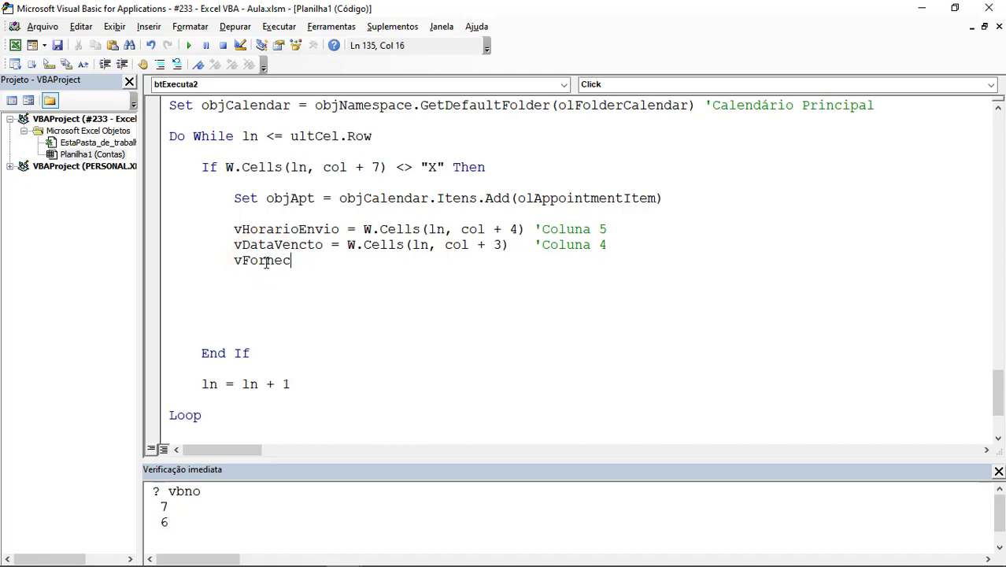
pyautogui.write('edor = ')
pyautogui.write('w.')
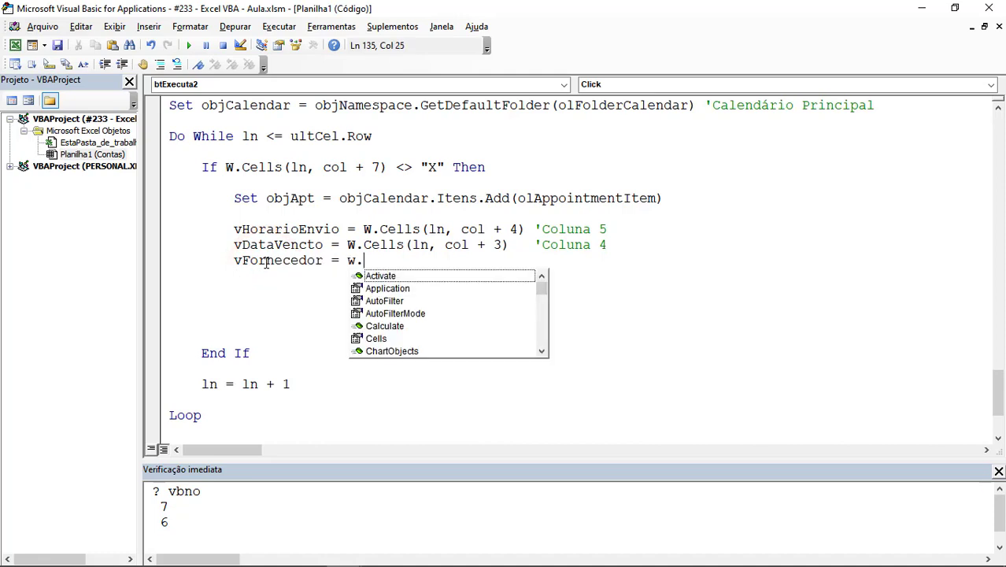
pyautogui.write('cells(ln')
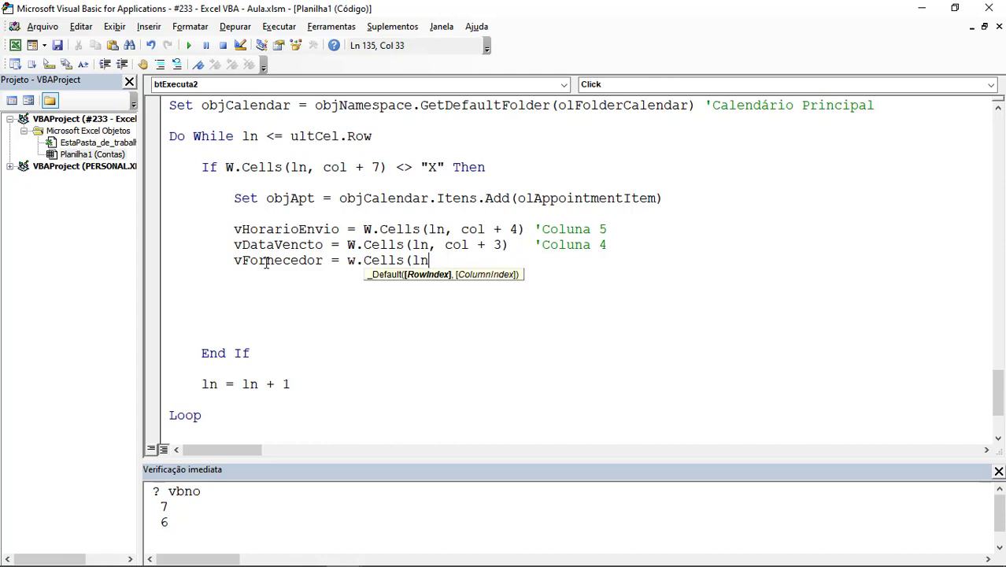
pyautogui.write(', col + 2)')
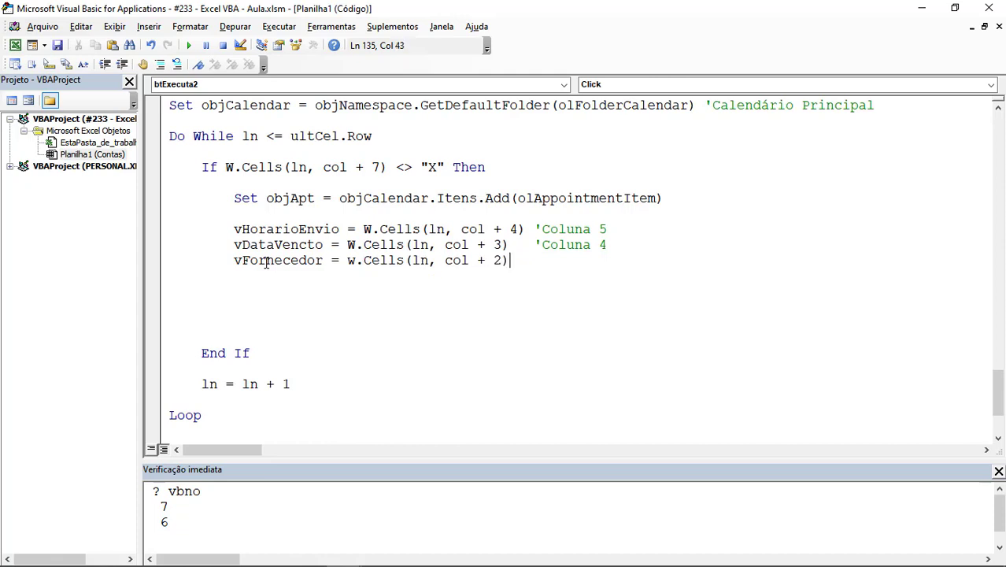
pyautogui.write("'Coluna ")
pyautogui.write('3')
pyautogui.press('Return')
pyautogui.press('Return')
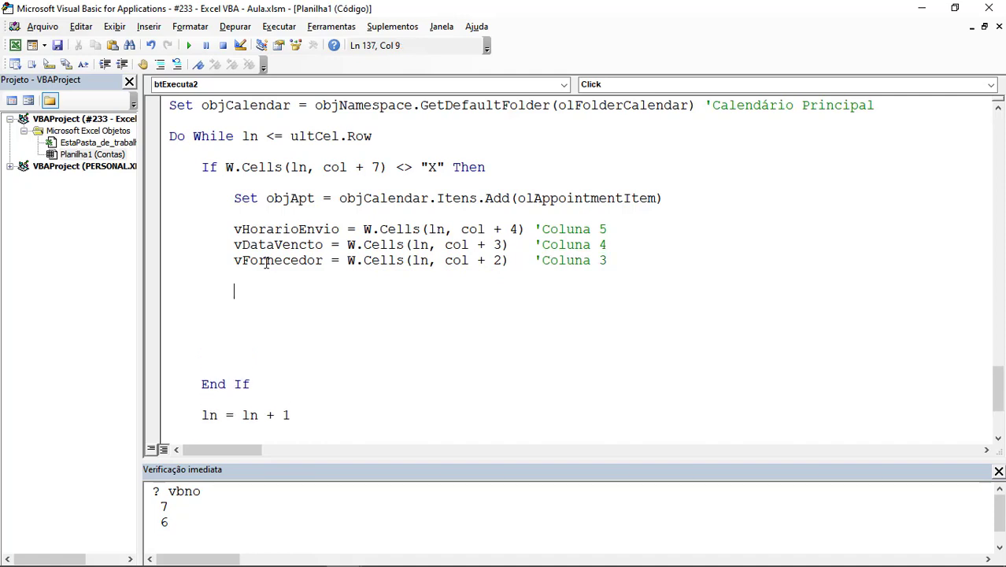
# Add vDataCompr = vDataVencto + vHorarioEnvio below the supplier line
pyautogui.write('vDataCompro')
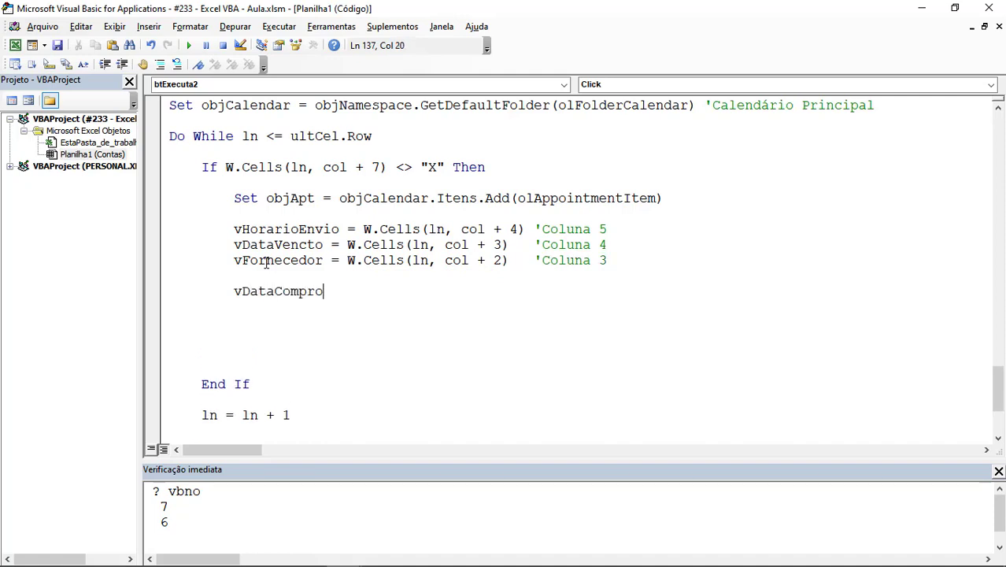
pyautogui.press('BackSpace')
pyautogui.write('= ')
pyautogui.write('v')
pyautogui.write('datav')
pyautogui.hotkey('ctrl', 'space')
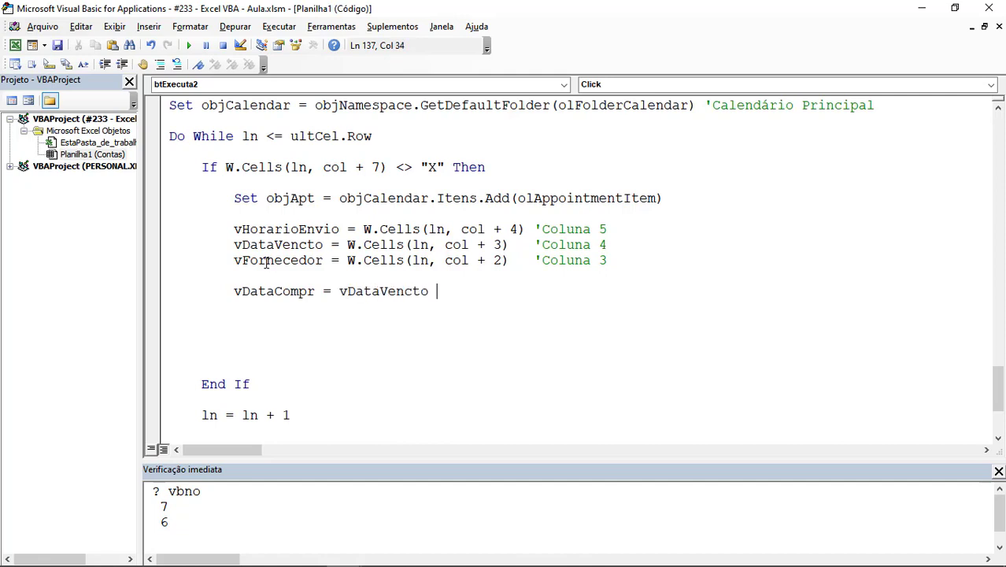
pyautogui.write('+ vhoraa')
pyautogui.hotkey('ctrl', 'space')
pyautogui.press('Tab')
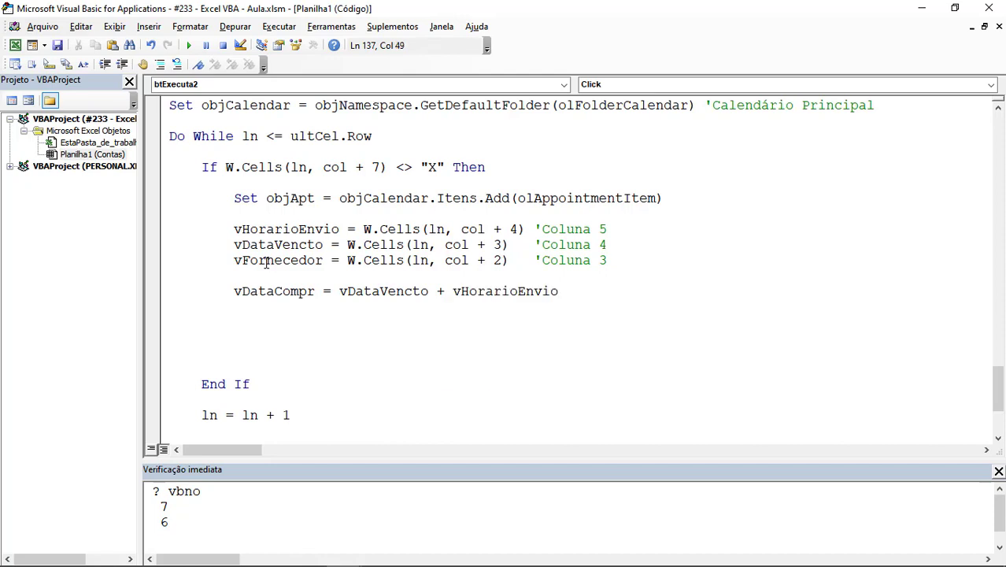
pyautogui.press('Return')
pyautogui.press('Return')
pyautogui.doubleClick(266, 292)
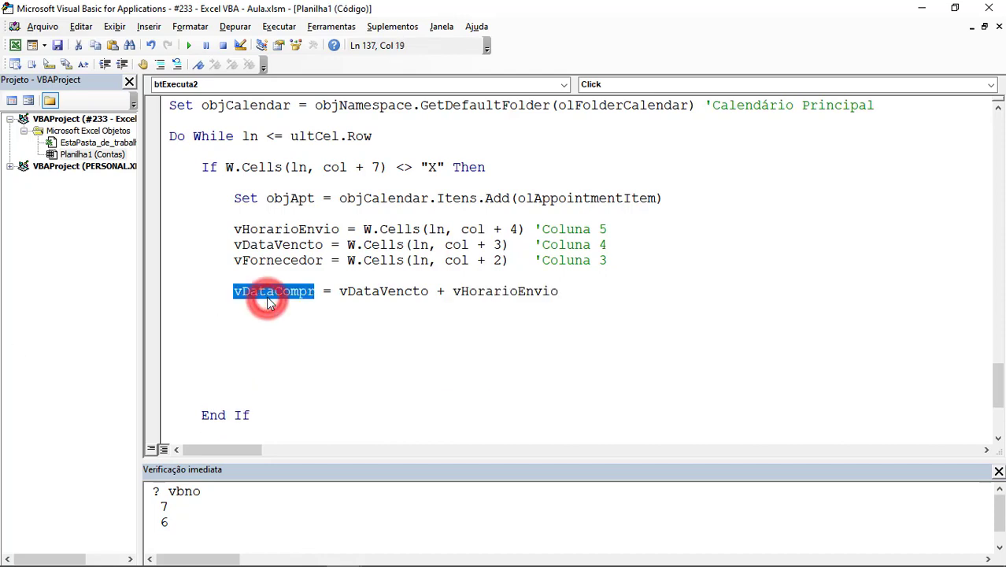
pyautogui.scroll(-2, 269, 303)
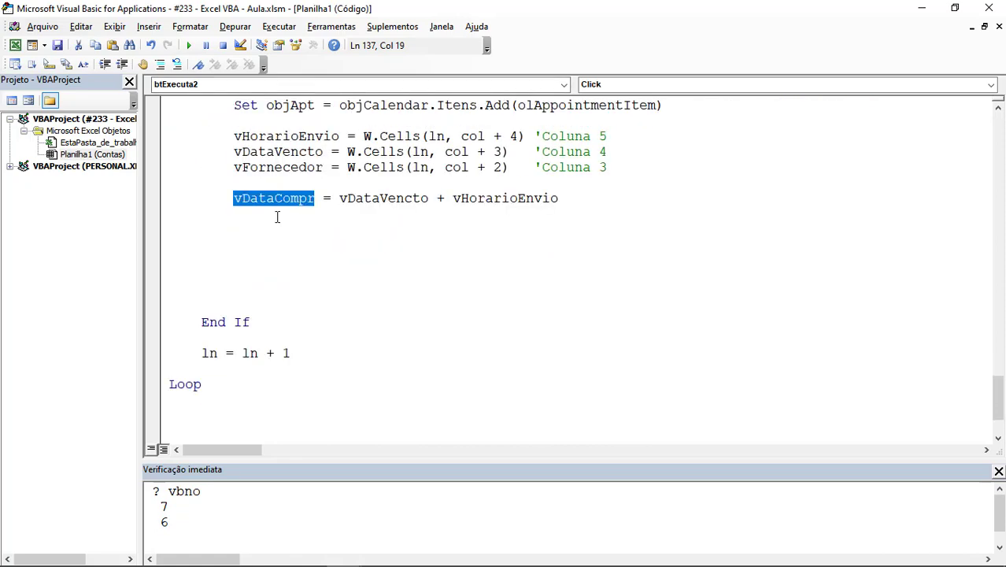
pyautogui.scroll(1, 277, 217)
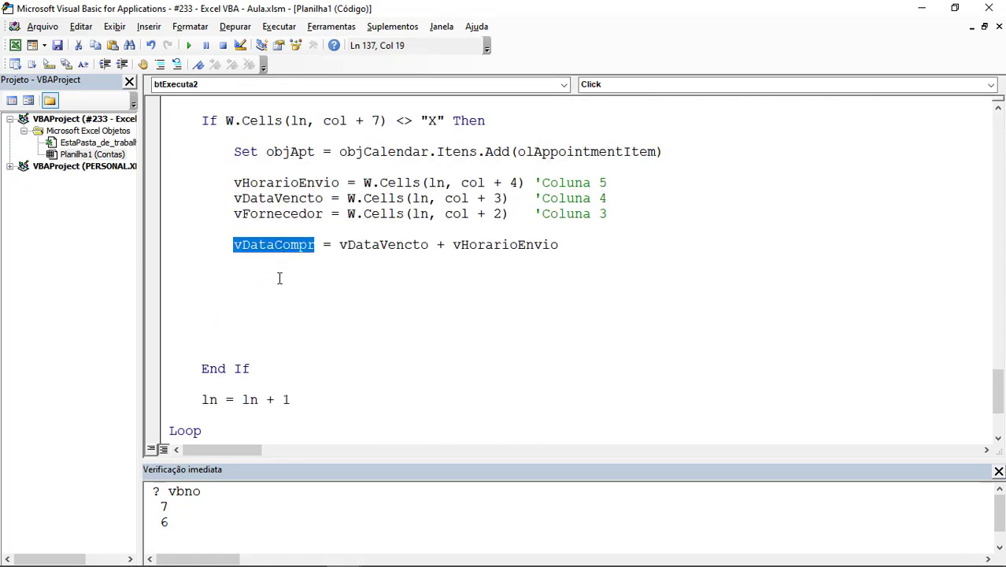
pyautogui.click(279, 278)
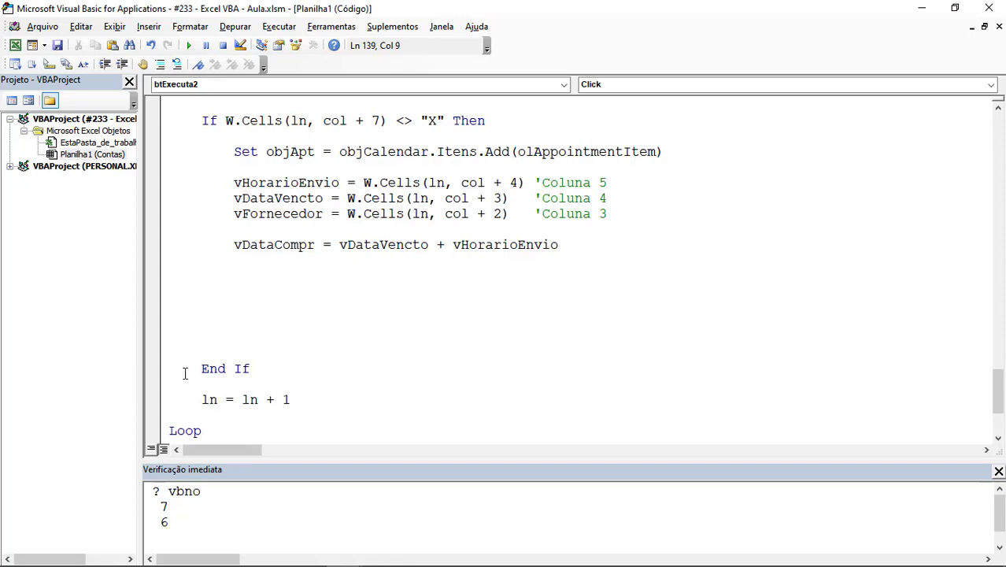
# Add an If vDataCompr <= Now Then block that sets vDataCompr = Now, closed with End If
pyautogui.write('if ')
pyautogui.write('vdatacompr')
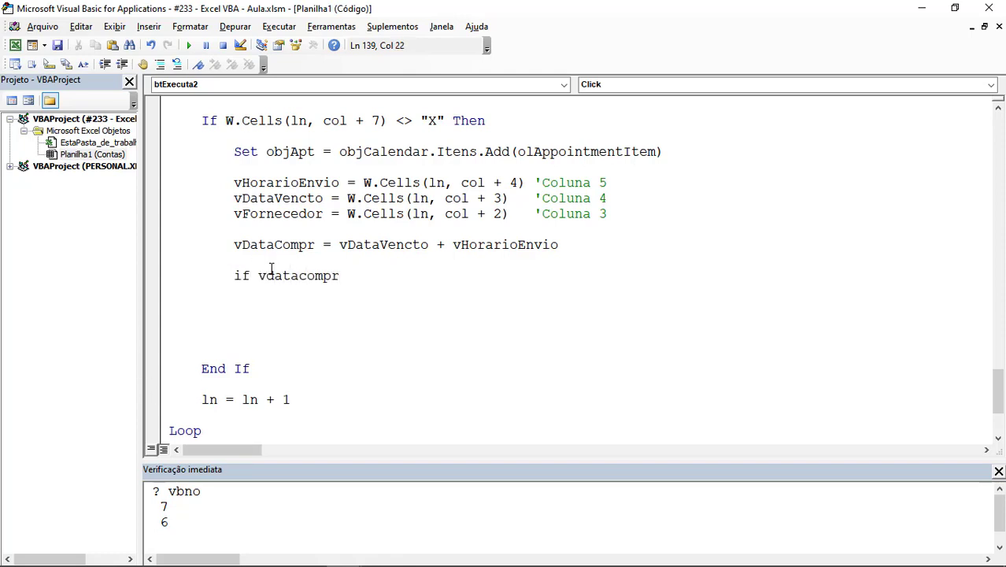
pyautogui.write(' <')
pyautogui.write(' now')
pyautogui.write(' then')
pyautogui.press('Return')
pyautogui.press('Return')
pyautogui.press('Return')
pyautogui.write('endif')
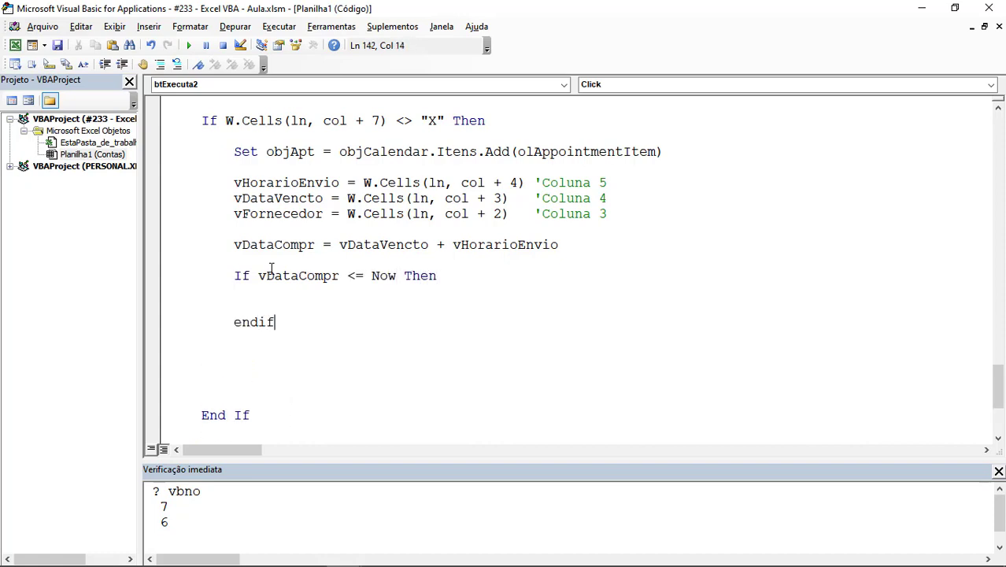
pyautogui.press('Up')
pyautogui.press('Return')
pyautogui.press('Up')
pyautogui.press('Tab')
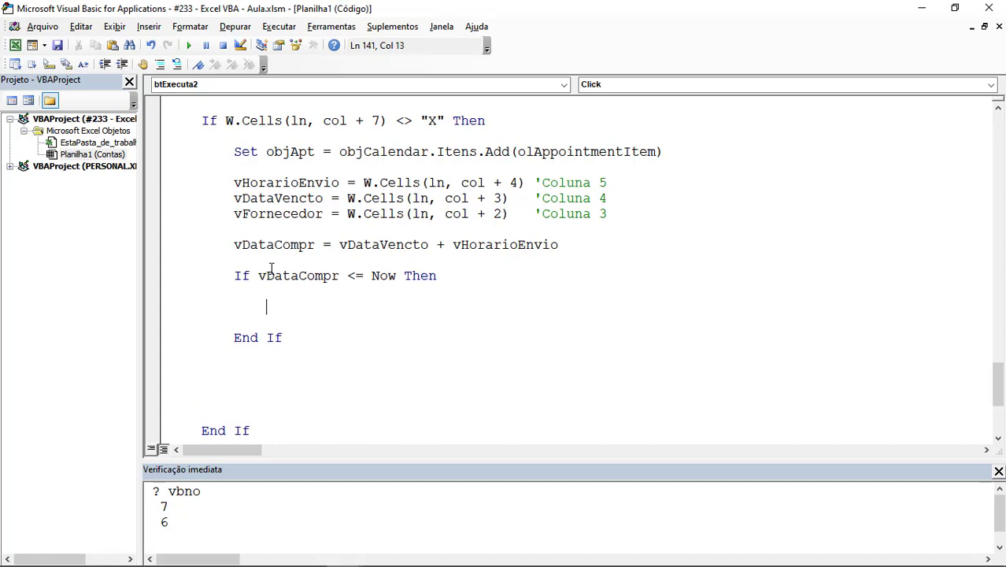
pyautogui.write('vdatacomp')
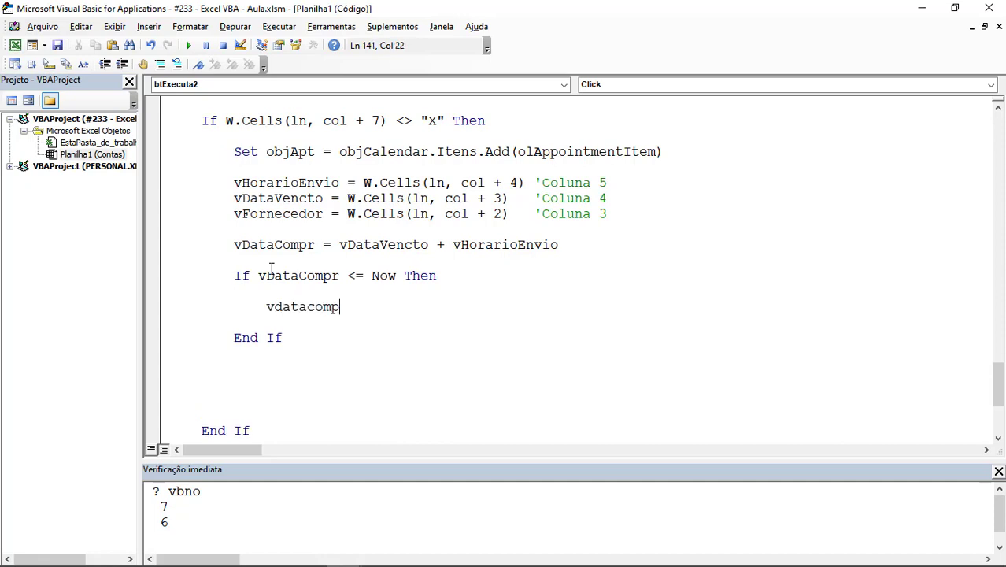
pyautogui.write('r = now')
pyautogui.press('Down')
pyautogui.press('Down')
pyautogui.press('Down')
pyautogui.doubleClick(370, 275)
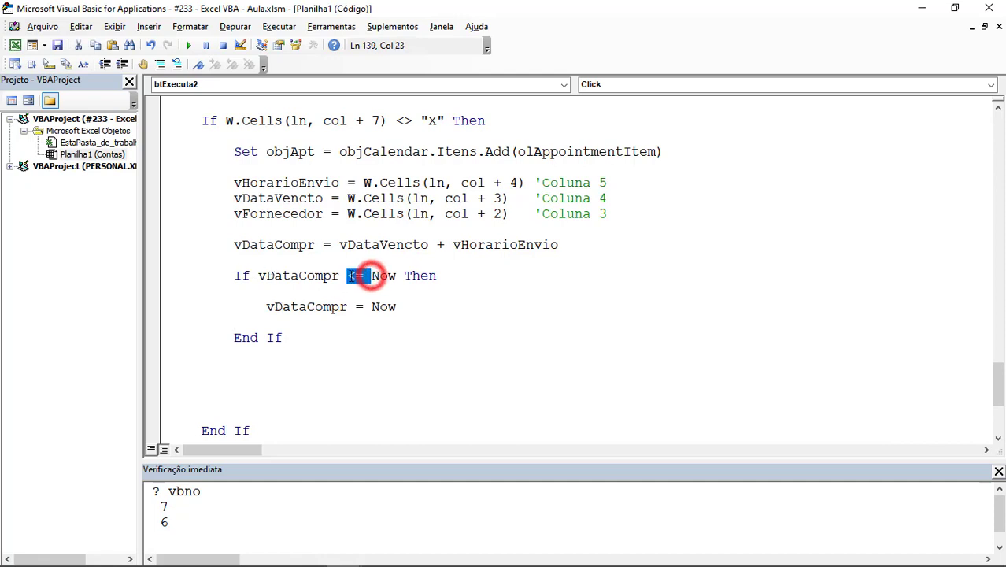
pyautogui.press('Right')
pyautogui.press('Right')
pyautogui.press('Right')
pyautogui.press('Right')
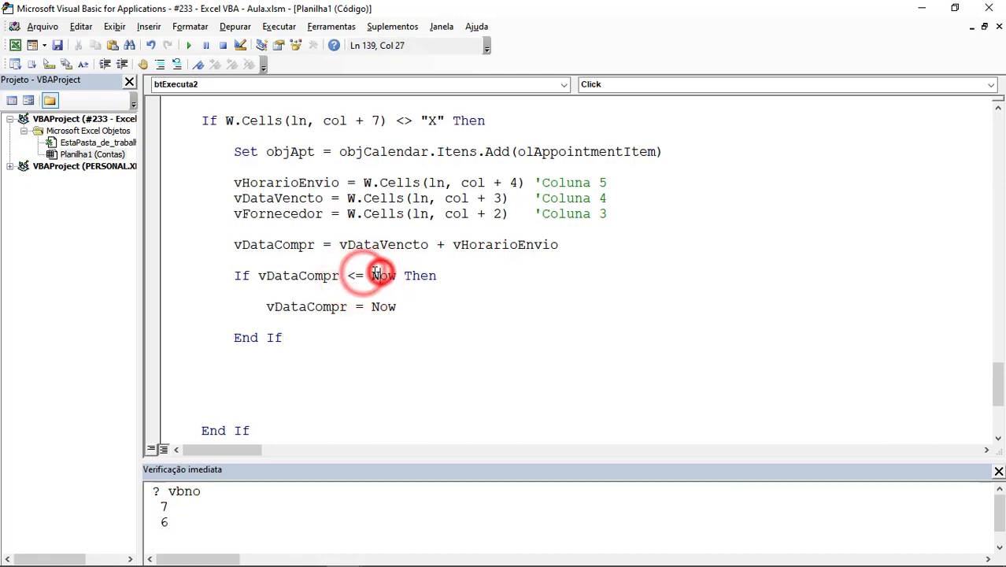
# Replace the old vbno output in the Immediate window with '? now', returning 07/03/2021 12:48:27
pyautogui.click(247, 510)
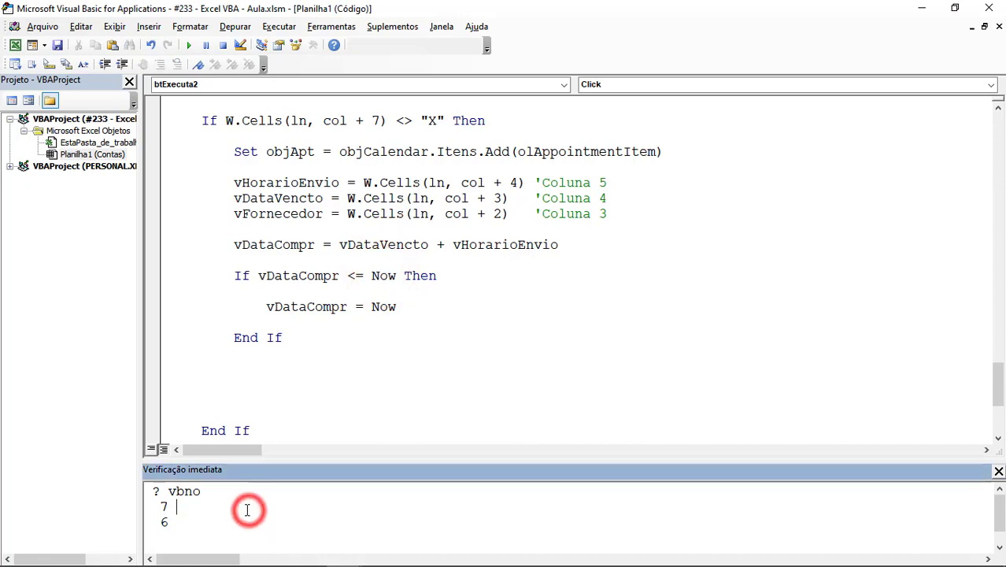
pyautogui.hotkey('ctrl', 'a')
pyautogui.press('Left')
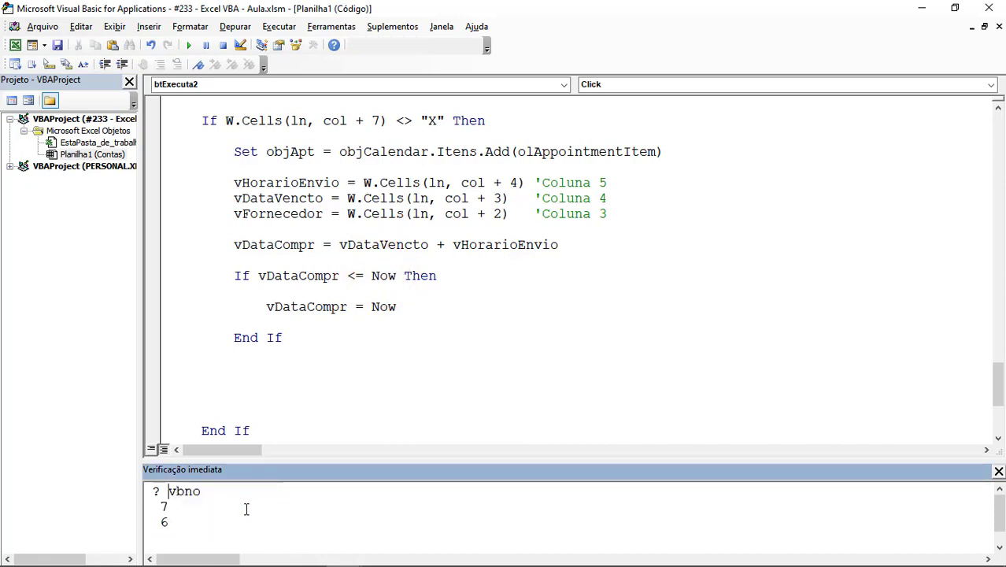
pyautogui.hotkey('shift', 'ctrl', 'End')
pyautogui.write('now')
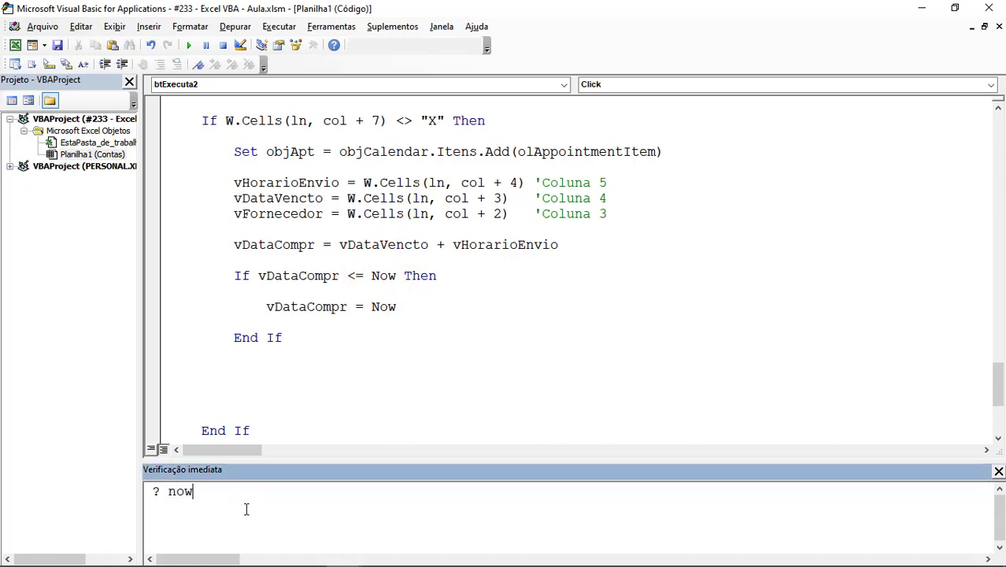
pyautogui.press('Return')
pyautogui.moveTo(183, 506)
pyautogui.mouseDown()
pyautogui.moveTo(312, 506)
pyautogui.moveTo(152, 506)
pyautogui.mouseUp()
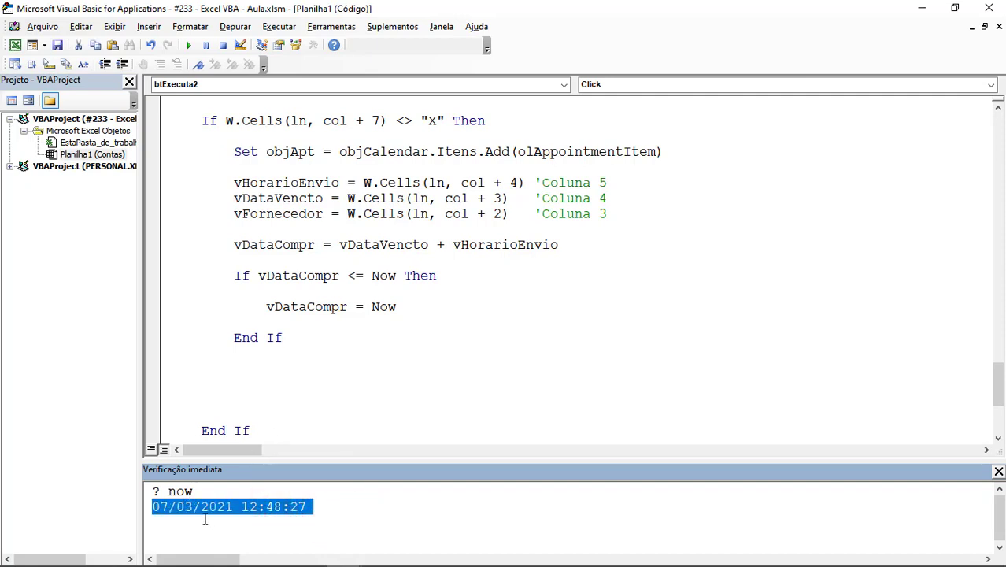
# Review the vDataCompr and Now references in the new If block, ending below End If
pyautogui.click(388, 271)
pyautogui.doubleClick(323, 307)
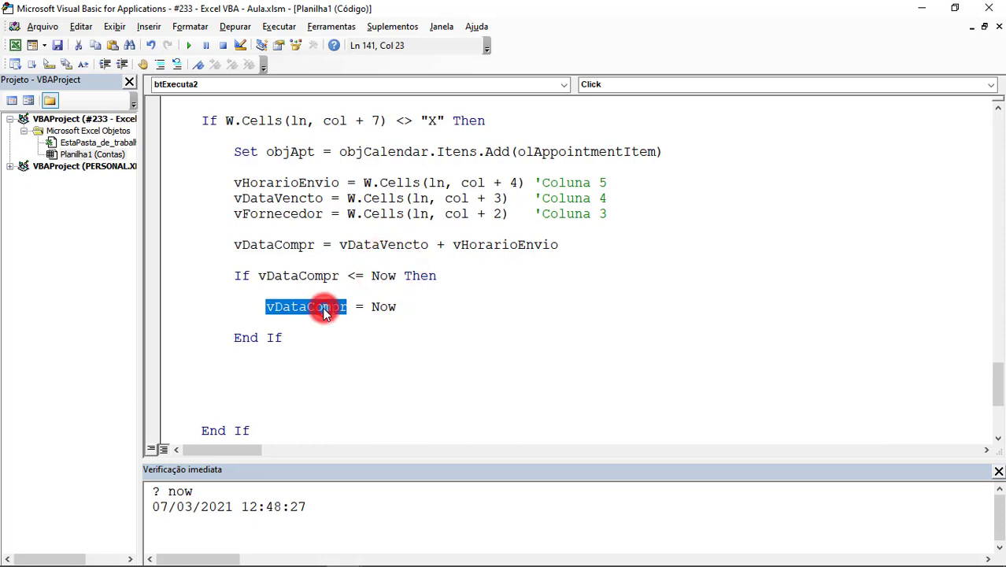
pyautogui.click(381, 275)
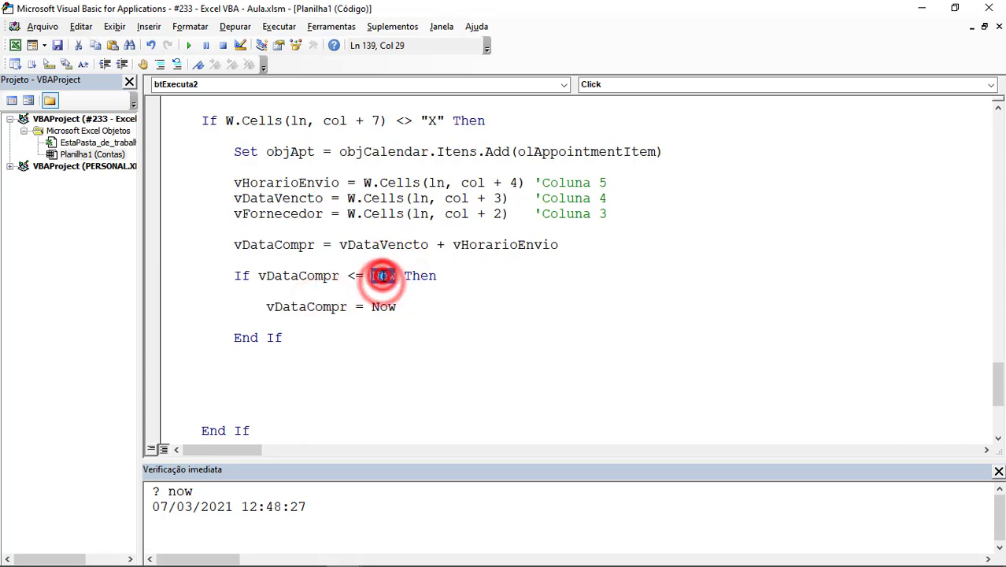
pyautogui.click(300, 309)
pyautogui.doubleClick(300, 308)
pyautogui.doubleClick(297, 275)
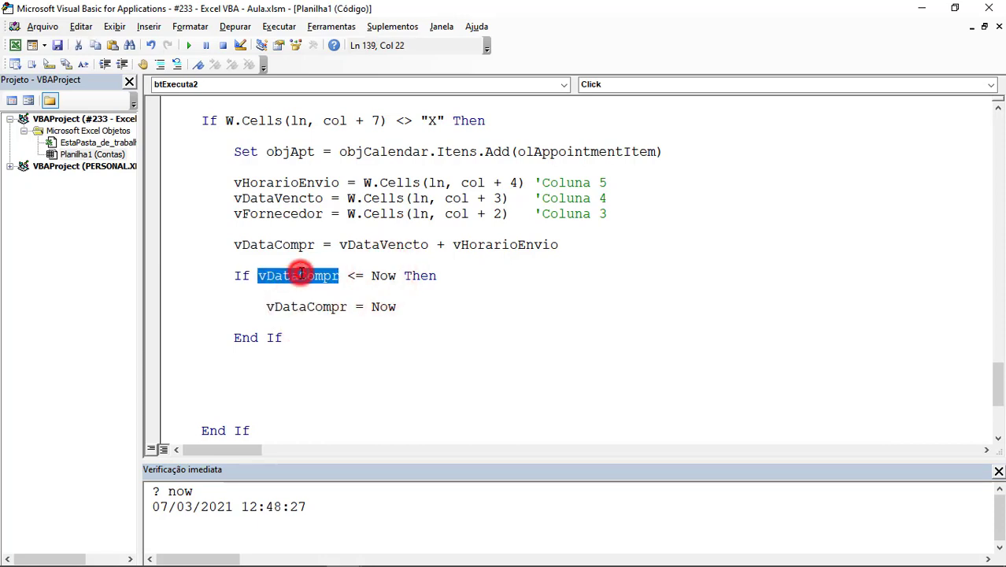
pyautogui.click(264, 357)
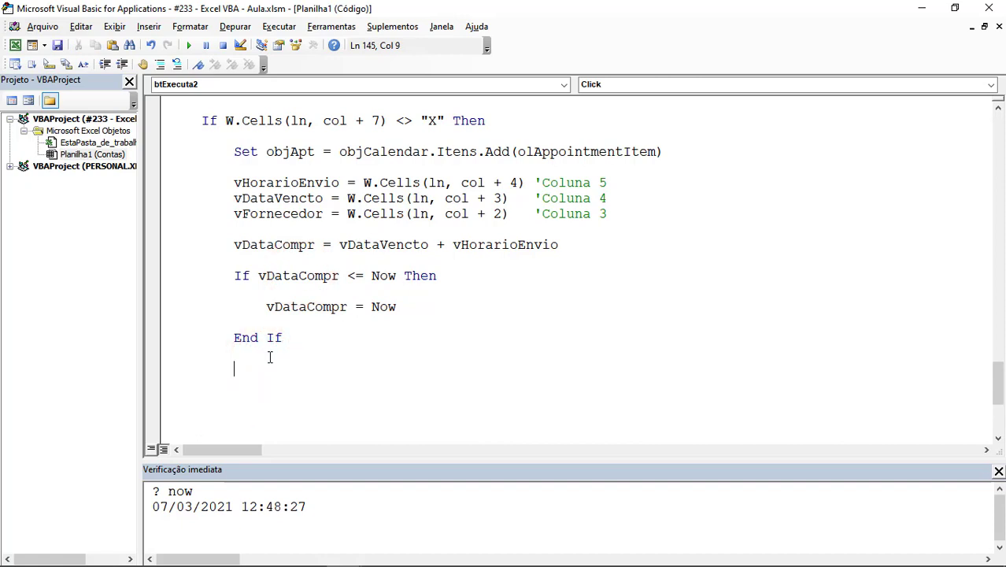
# Below End If, add the line vDias = CInt(vDataVencto - Date)
pyautogui.write('vDias = ')
pyautogui.write('ci')
pyautogui.write('nt(')
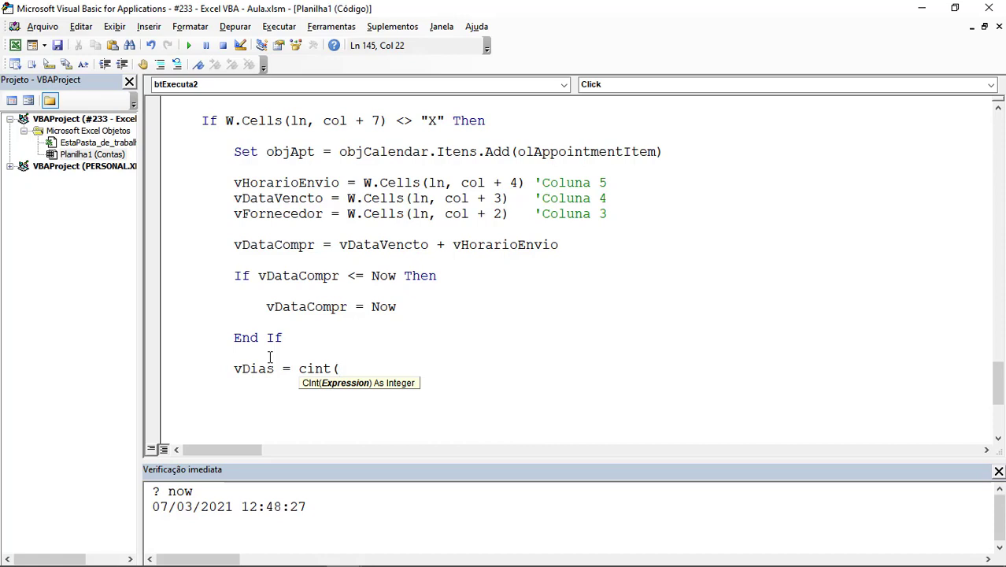
pyautogui.write('vData')
pyautogui.write('Vencto')
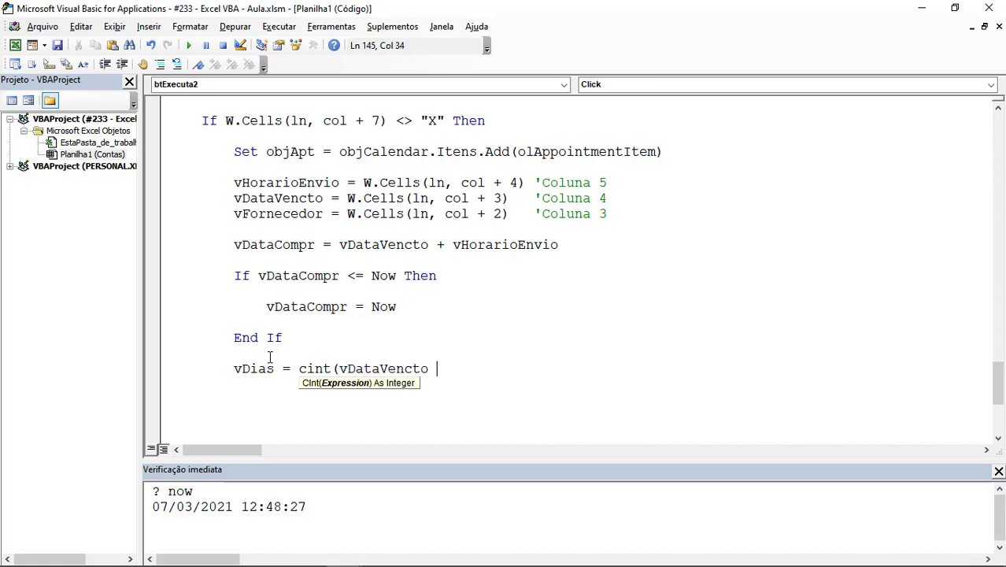
pyautogui.write('- date)')
pyautogui.press('Return')
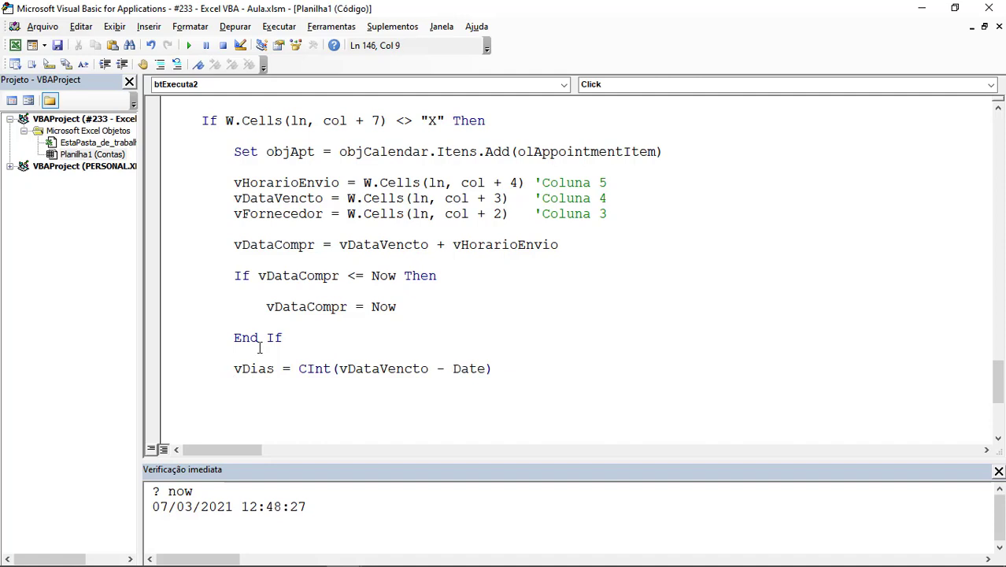
pyautogui.scroll(-1, 259, 347)
pyautogui.press('Return')
# Add an empty If vDias = 0 Then … End If block
pyautogui.write('if vd')
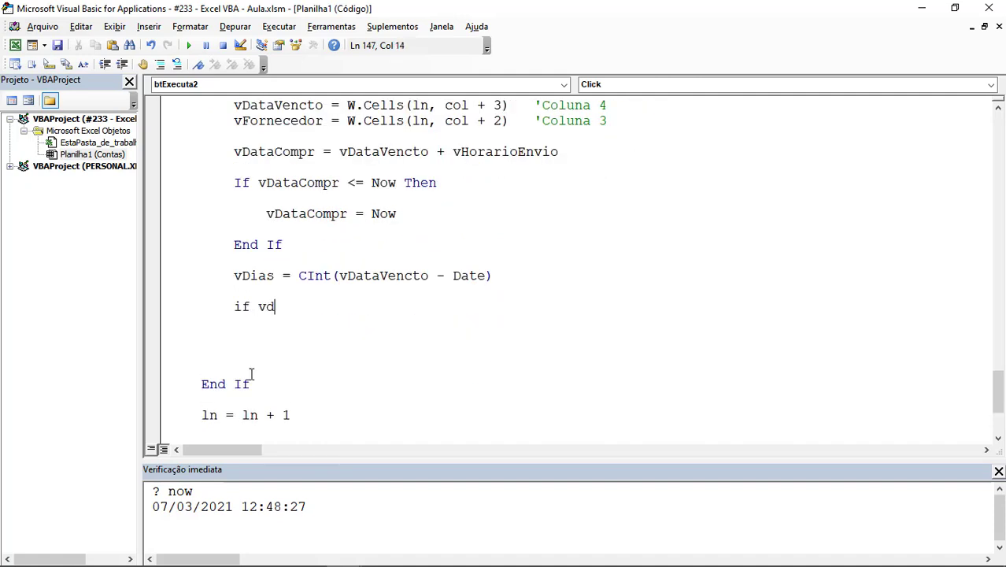
pyautogui.write('ias = 0 th')
pyautogui.write('en')
pyautogui.press('Return')
pyautogui.press('Return')
pyautogui.press('Return')
pyautogui.write('endif')
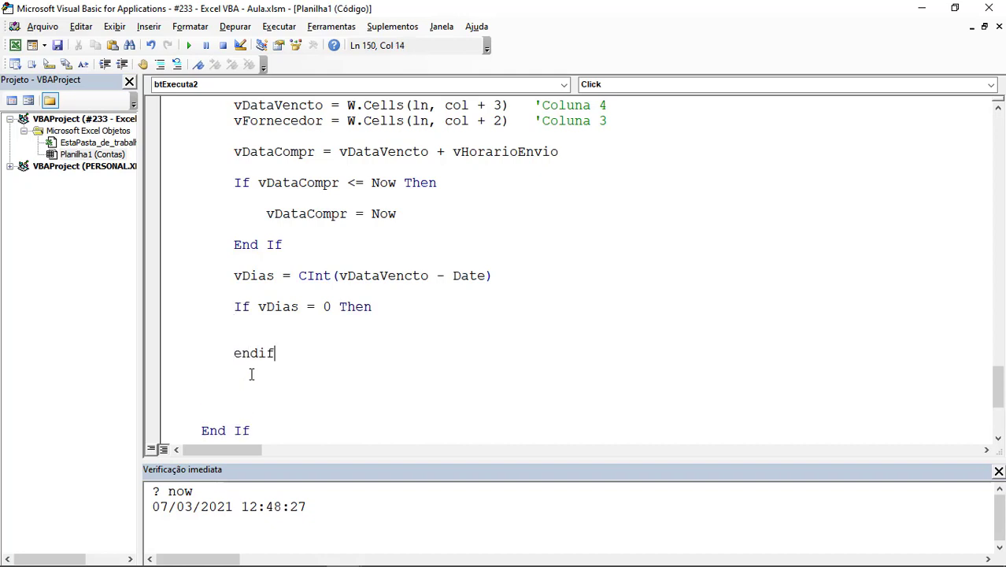
pyautogui.press('Up')
pyautogui.press('Up')
pyautogui.press('Return')
pyautogui.press('Tab')
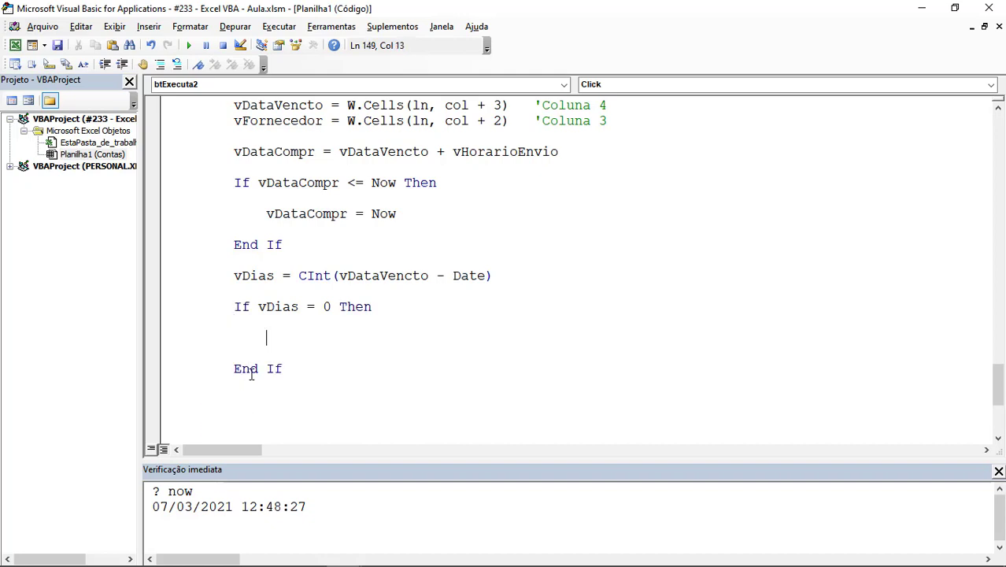
# Inside the If block, set vDataEnvio = DateAdd("n", 5, Now)
pyautogui.write('vdatae')
pyautogui.write('nvio = ')
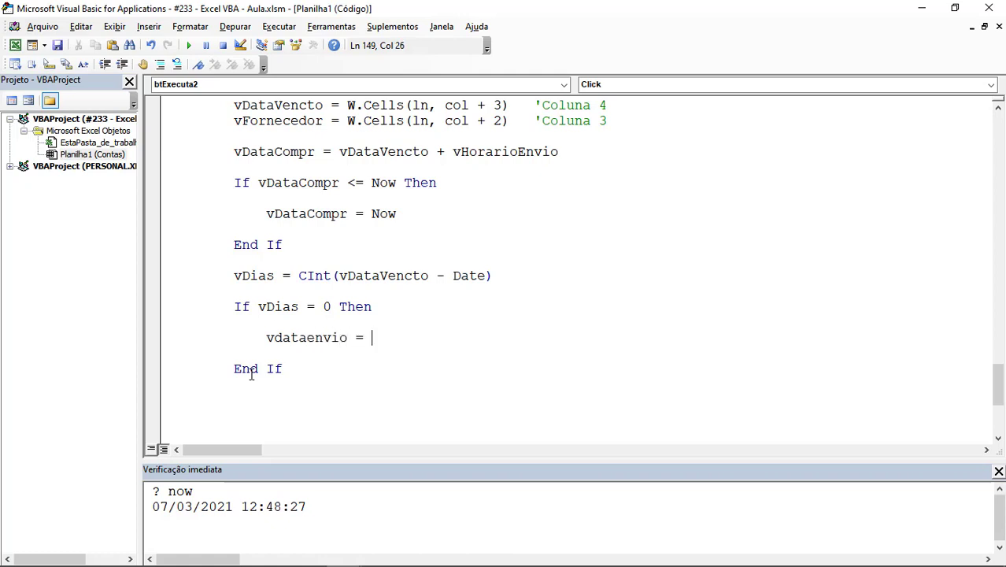
pyautogui.write('date')
pyautogui.write('add(')
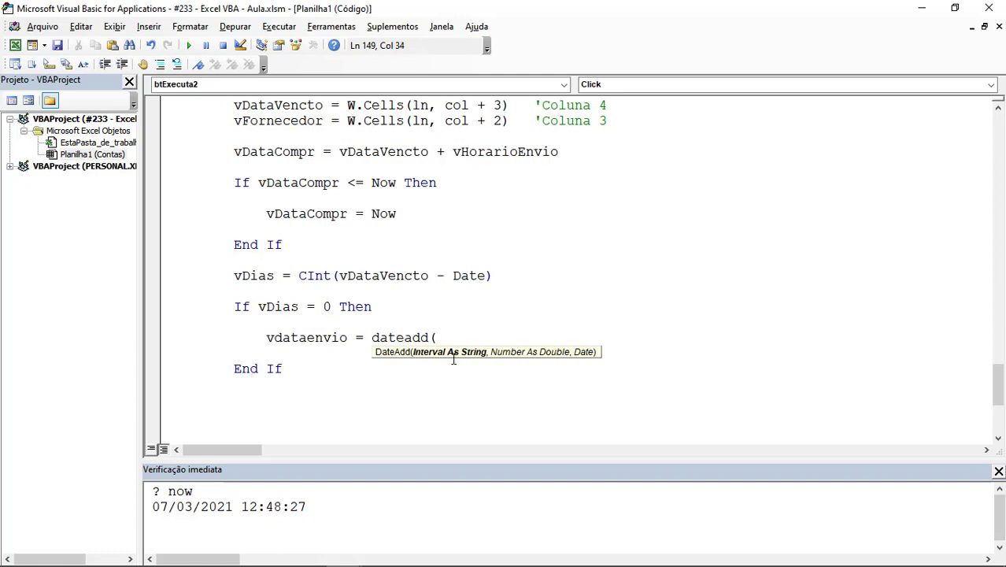
pyautogui.doubleClick(417, 339)
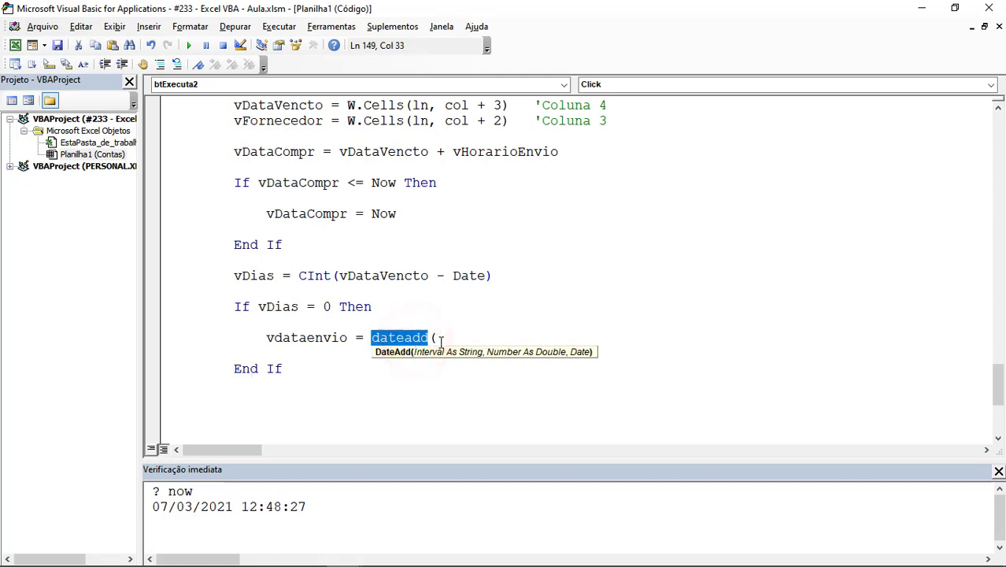
pyautogui.click(439, 337)
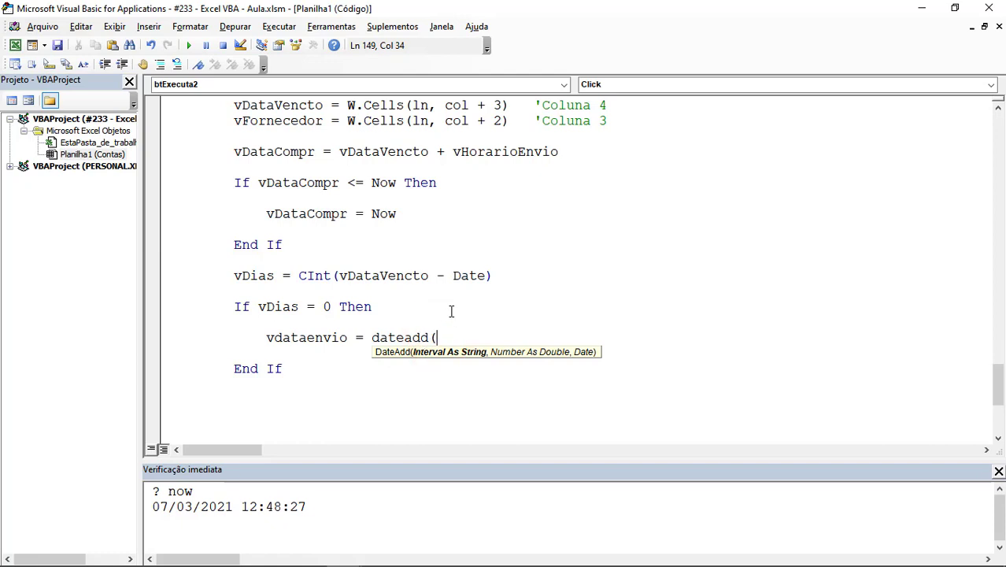
pyautogui.write('"n"')
pyautogui.write(', ')
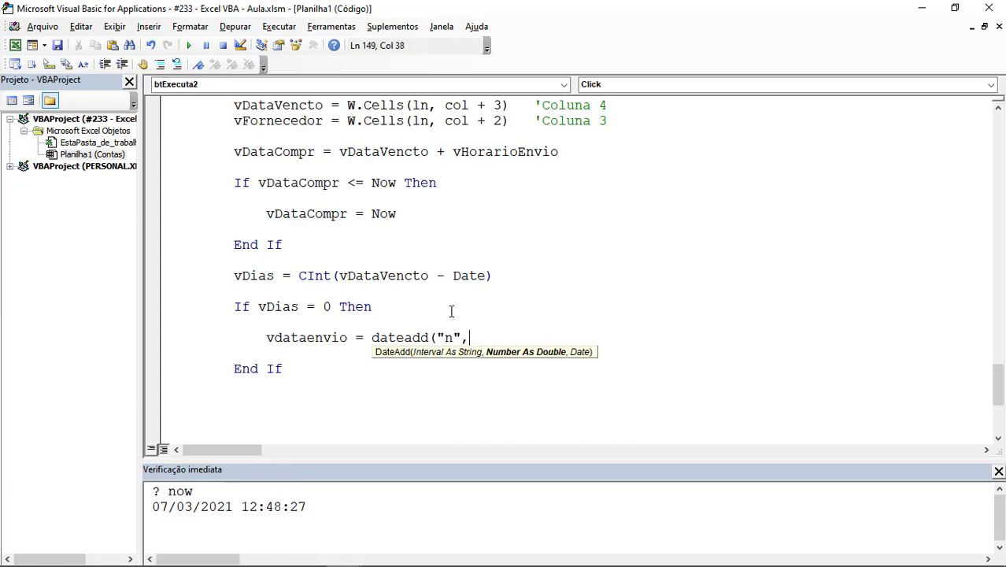
pyautogui.write('5')
pyautogui.write(', no')
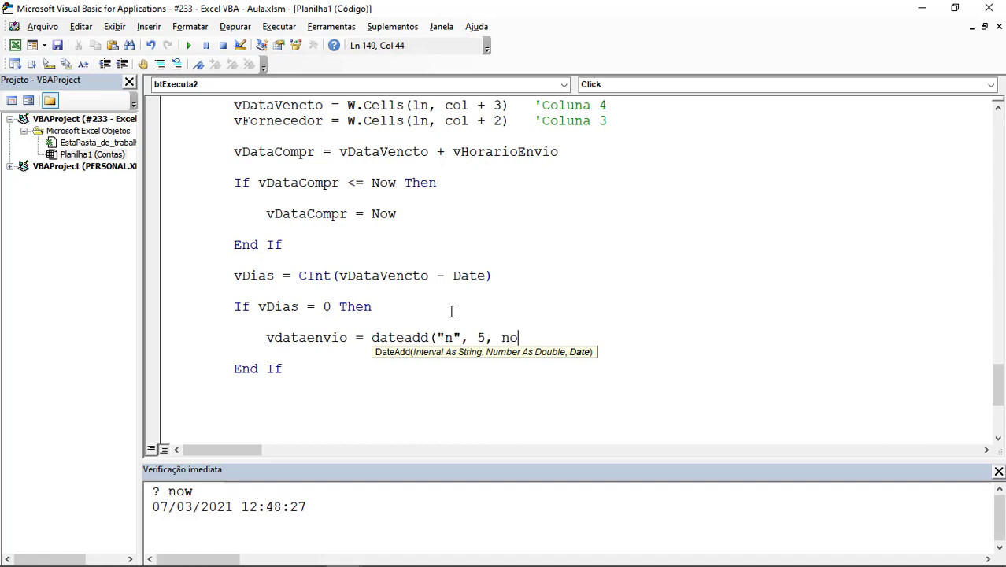
pyautogui.write('w)')
pyautogui.press('Down')
pyautogui.scroll(-1, 451, 311)
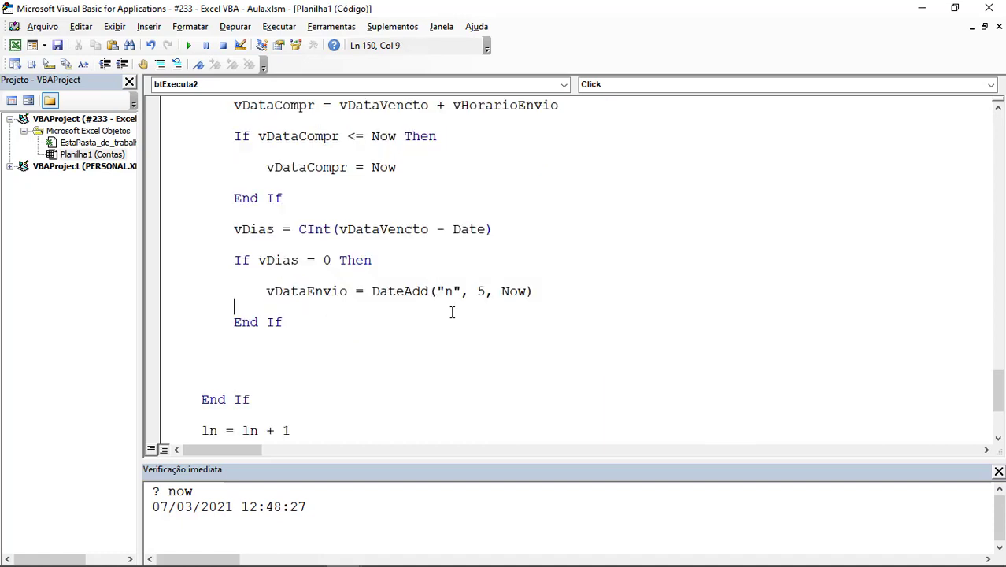
pyautogui.press('Up')
# Revise the DateAdd minutes value, trying 30 and 25 before keeping 5
pyautogui.click(477, 292)
pyautogui.doubleClick(480, 292)
pyautogui.write('30')
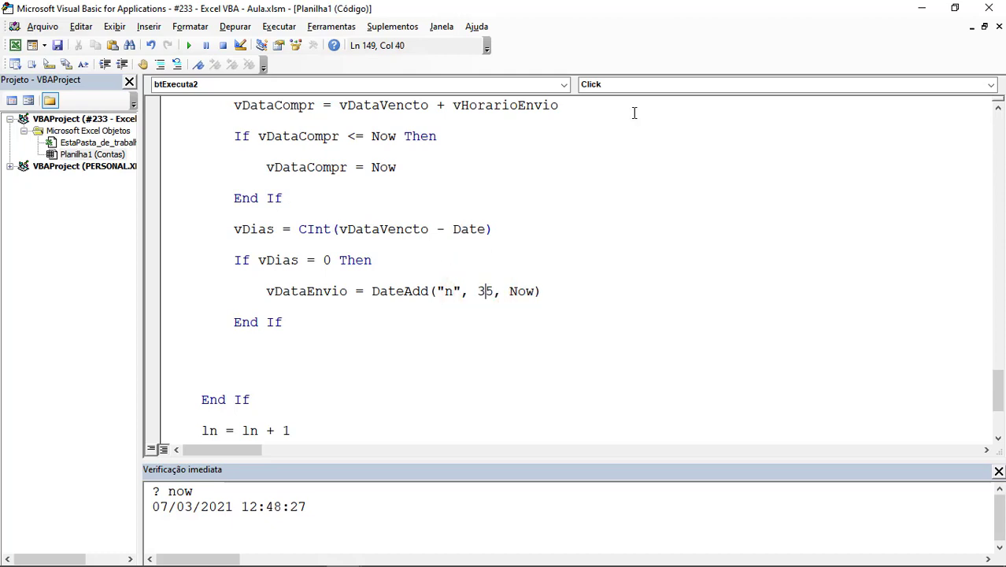
pyautogui.hotkey('shift', 'Left')
pyautogui.hotkey('shift', 'Left')
pyautogui.press('BackSpace')
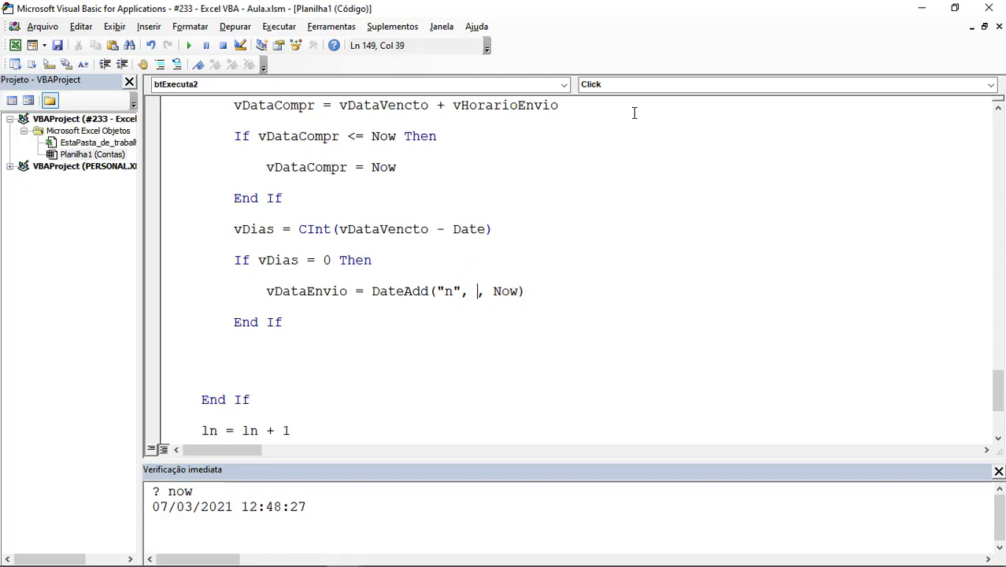
pyautogui.write('25')
pyautogui.press('Left')
pyautogui.press('Left')
pyautogui.press('Delete')
# Below the DateAdd line, add vHorarioEnvio = Time + TimeValue("00:02:00")
pyautogui.click(306, 338)
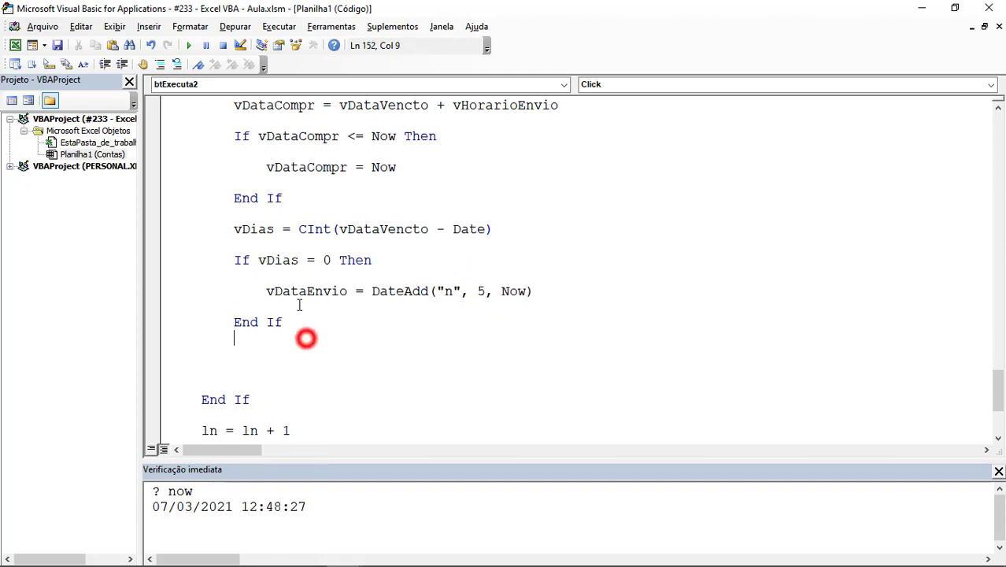
pyautogui.click(292, 294)
pyautogui.press('End')
pyautogui.press('Return')
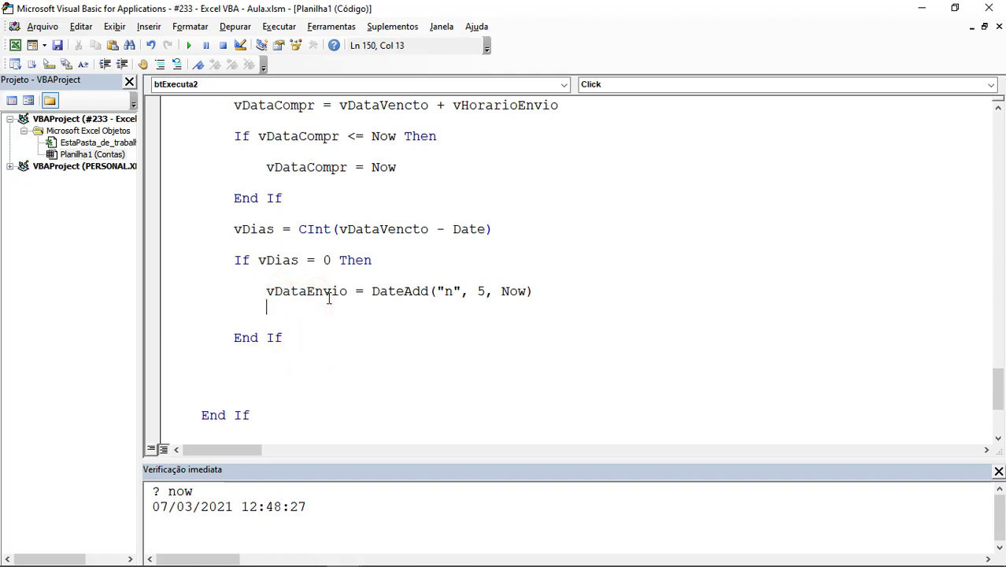
pyautogui.write('vhorario')
pyautogui.write('envio = time')
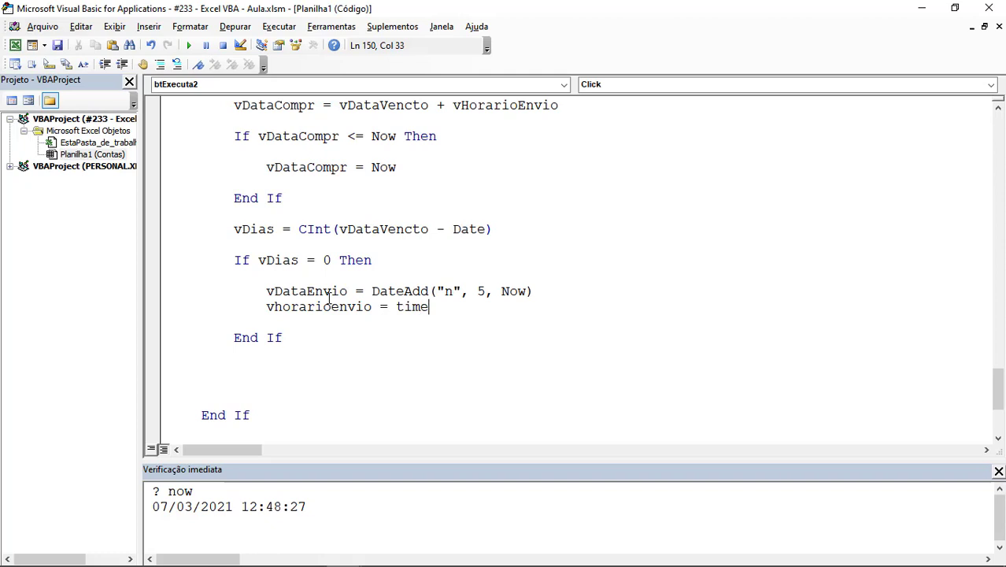
pyautogui.write(' +_ ')
pyautogui.write('t')
pyautogui.write('imevalue(')
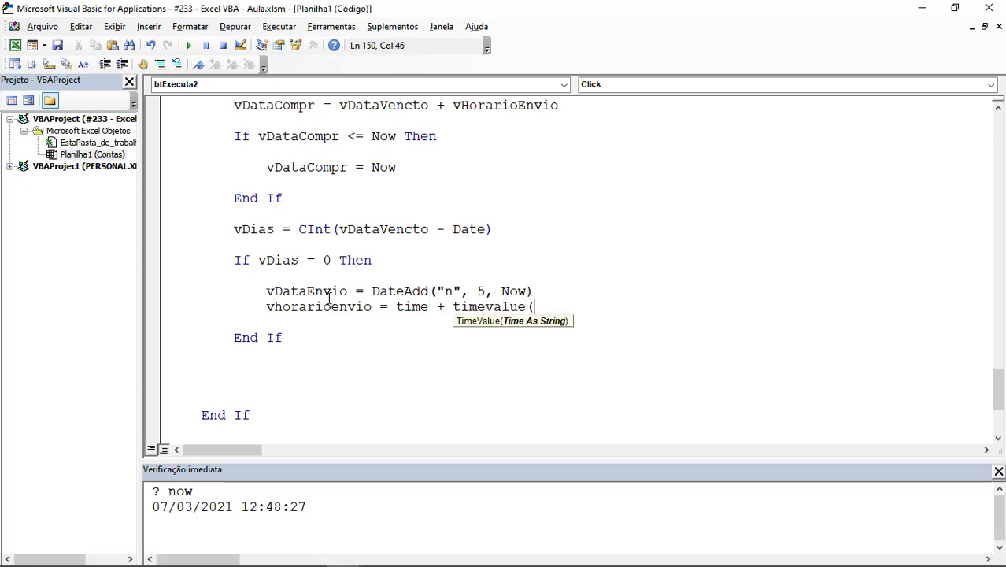
pyautogui.write('"")')
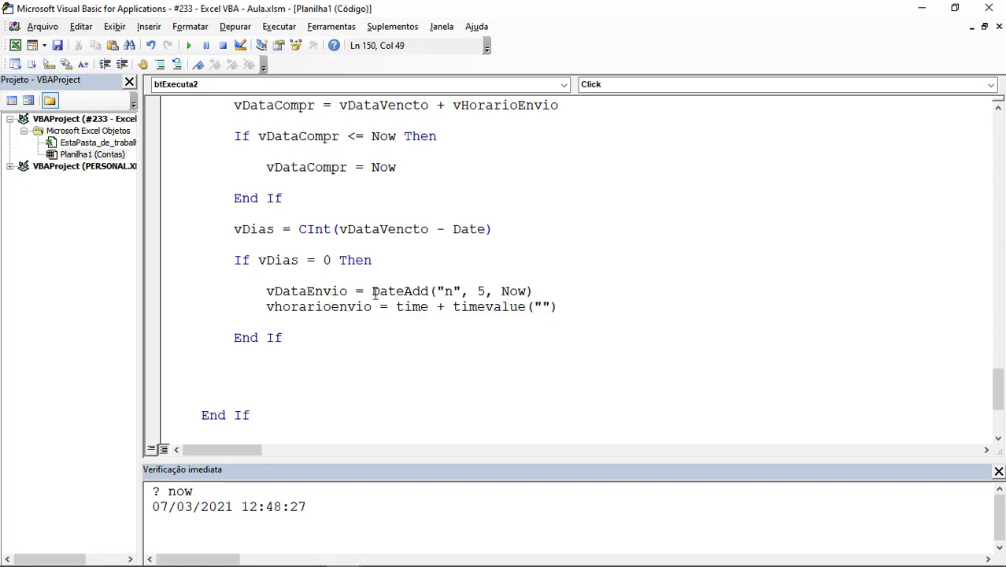
pyautogui.click(540, 307)
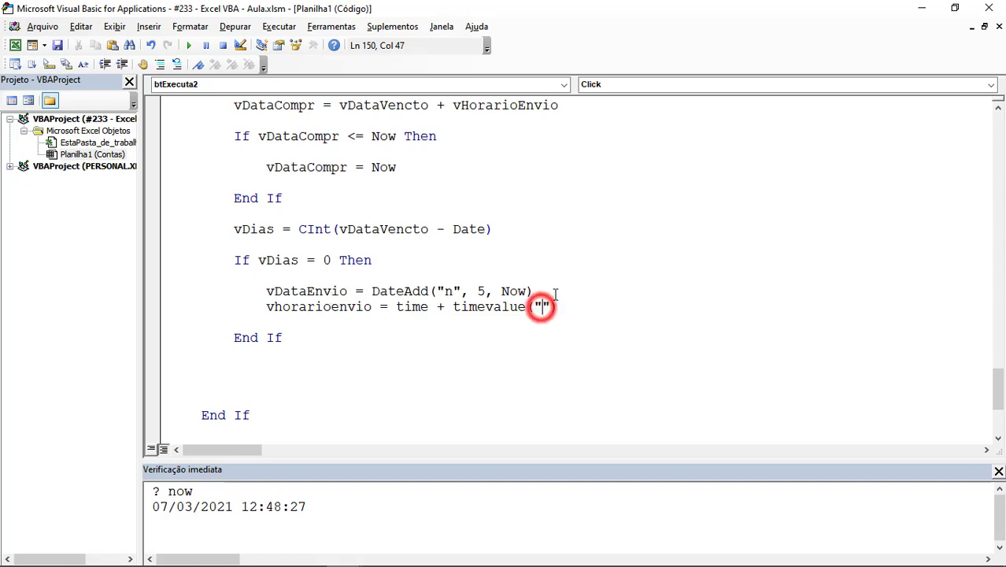
pyautogui.click(490, 307)
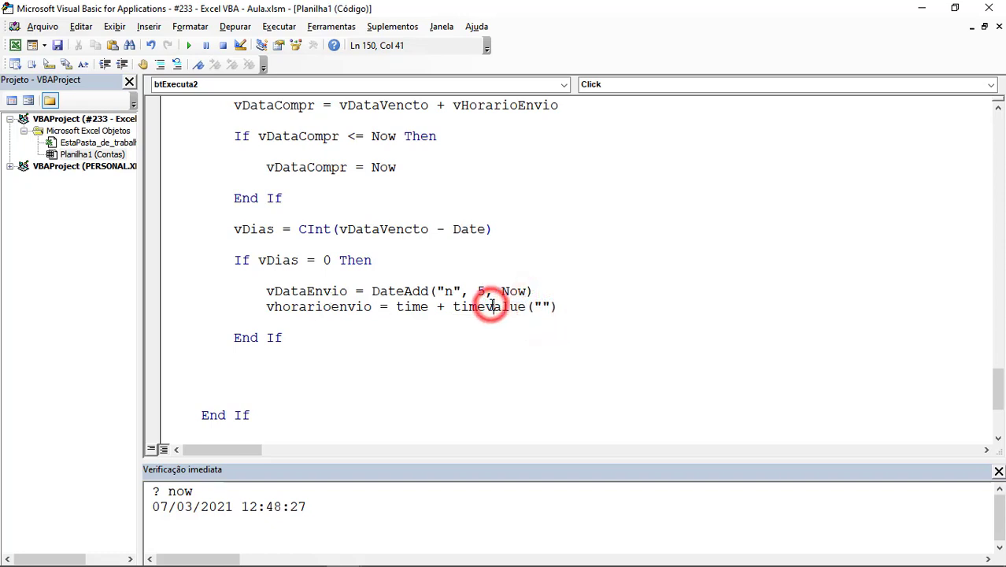
pyautogui.click(504, 306)
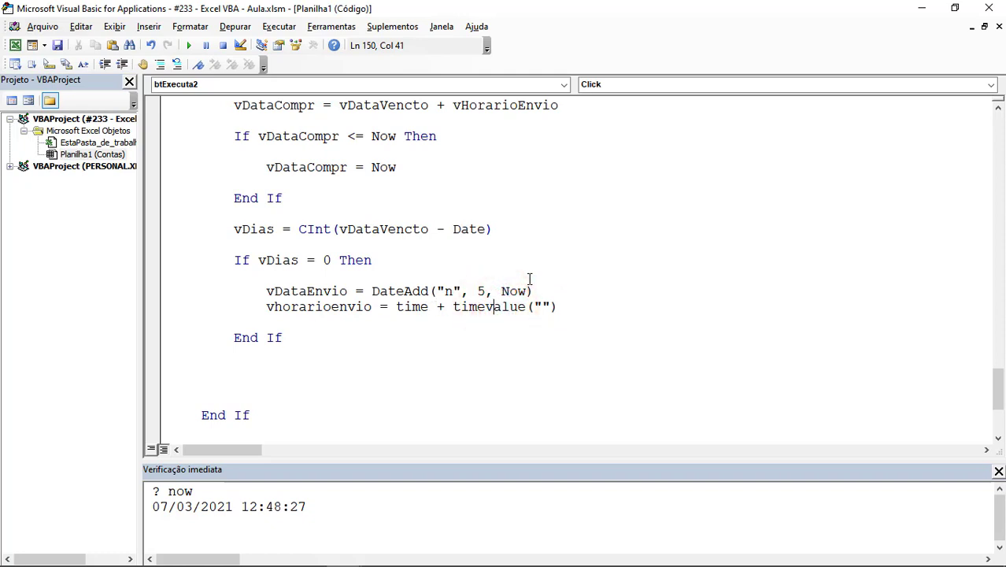
pyautogui.press('Left')
pyautogui.press('Left')
pyautogui.write('00:02')
pyautogui.write(':00')
# Change the TimeValue minutes from 02 to 05, giving "00:05:00"
pyautogui.scroll(-1, 517, 260)
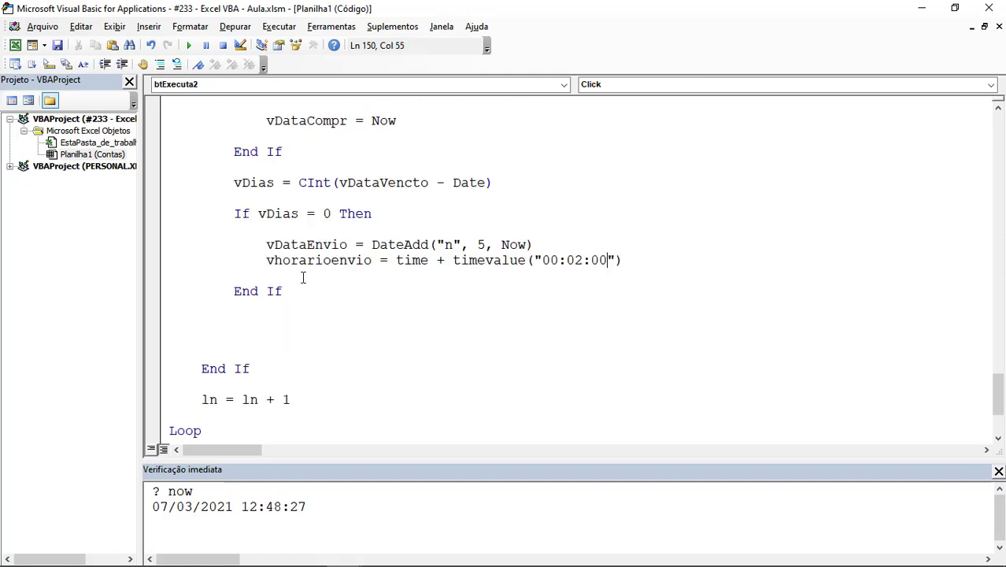
pyautogui.doubleClick(309, 260)
pyautogui.doubleClick(579, 259)
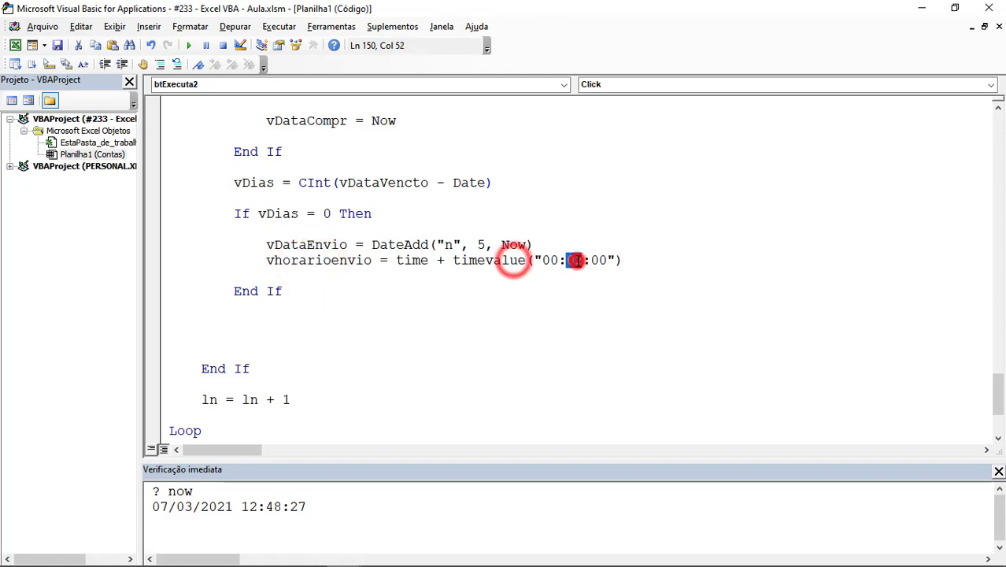
pyautogui.doubleClick(448, 245)
pyautogui.click(334, 244)
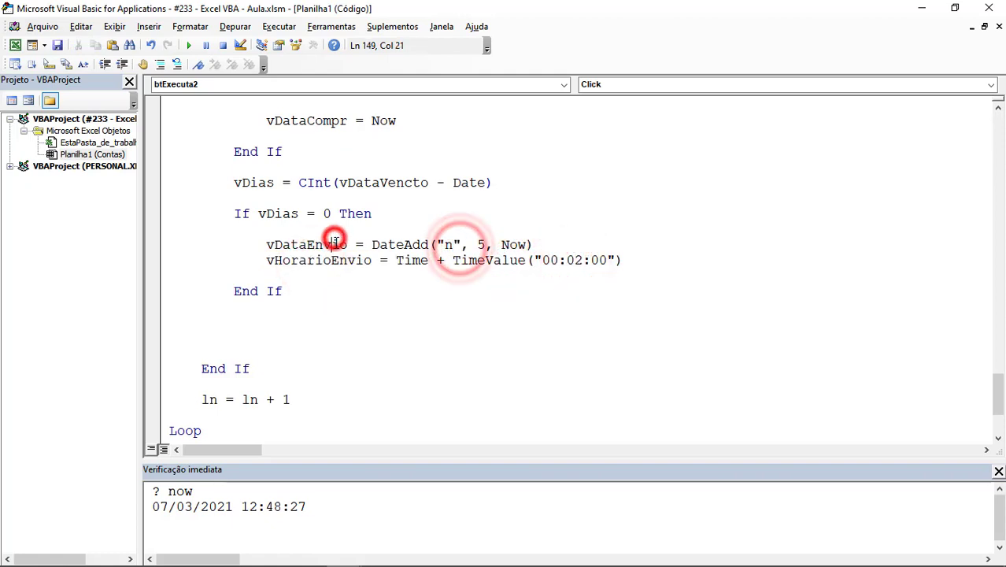
pyautogui.doubleClick(512, 245)
pyautogui.doubleClick(580, 259)
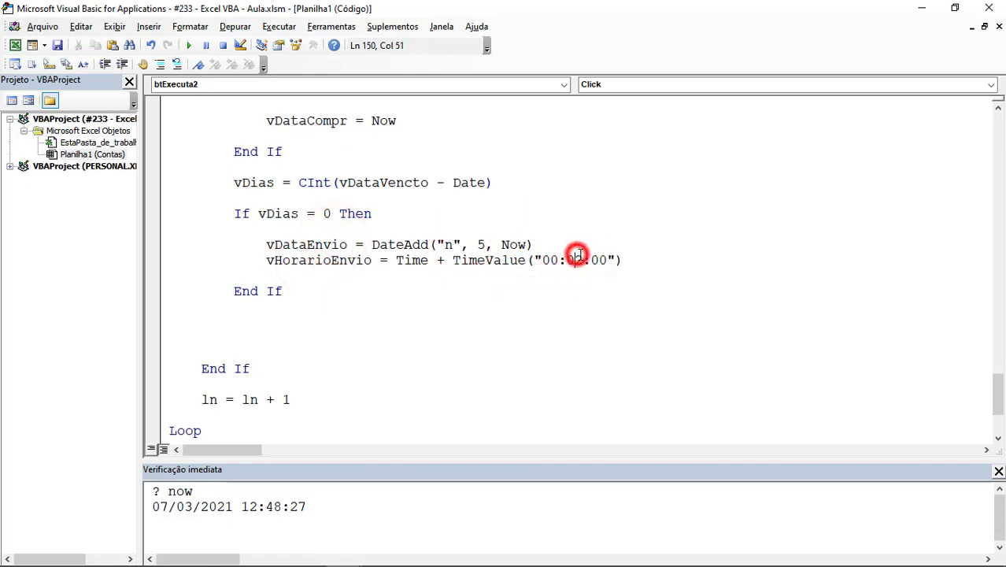
pyautogui.write('05')
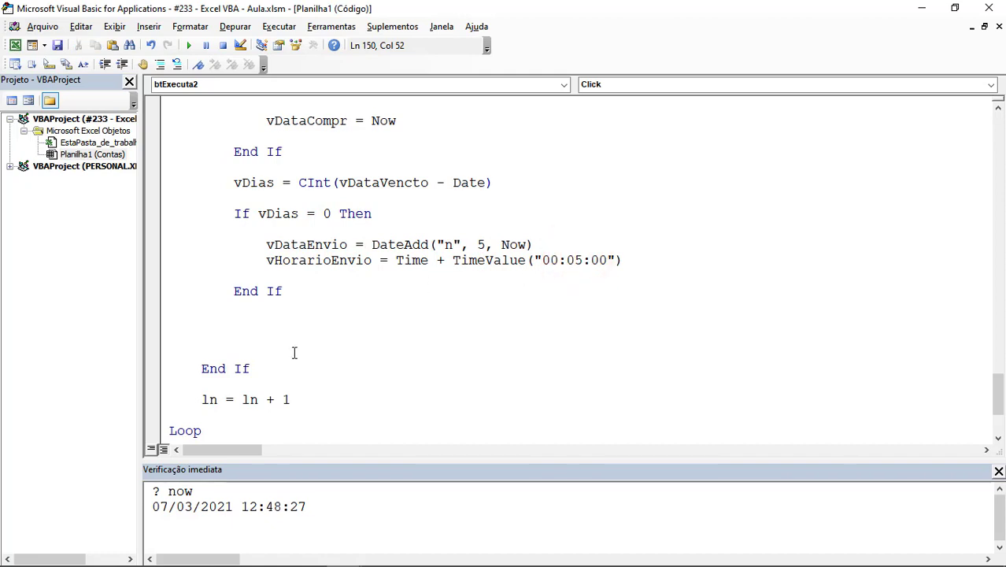
pyautogui.click(288, 323)
# Add a 'Criar evento no Outlook' comment with a dashed comment separator line
pyautogui.scroll(-2, 535, 280)
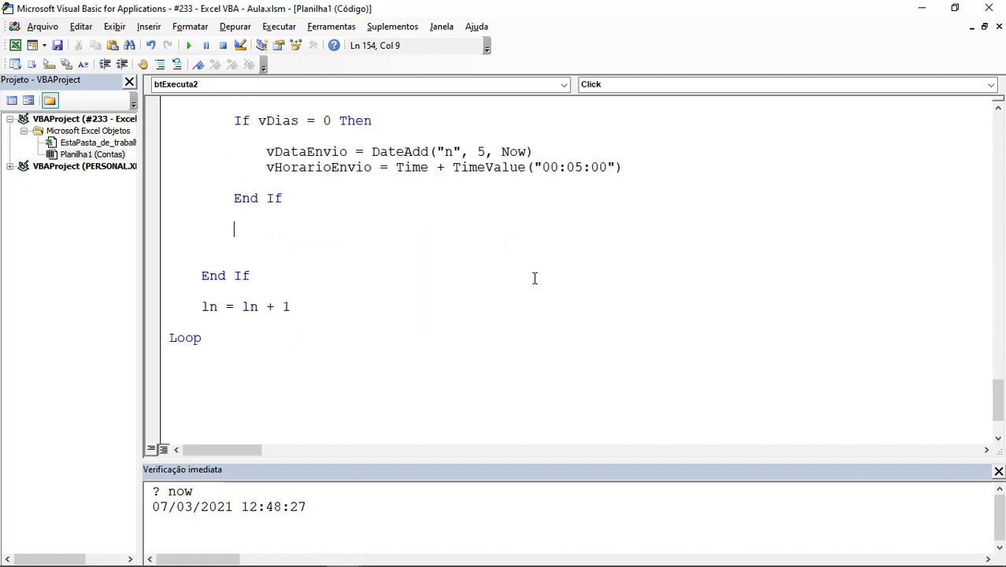
pyautogui.scroll(1, 535, 280)
pyautogui.write("'")
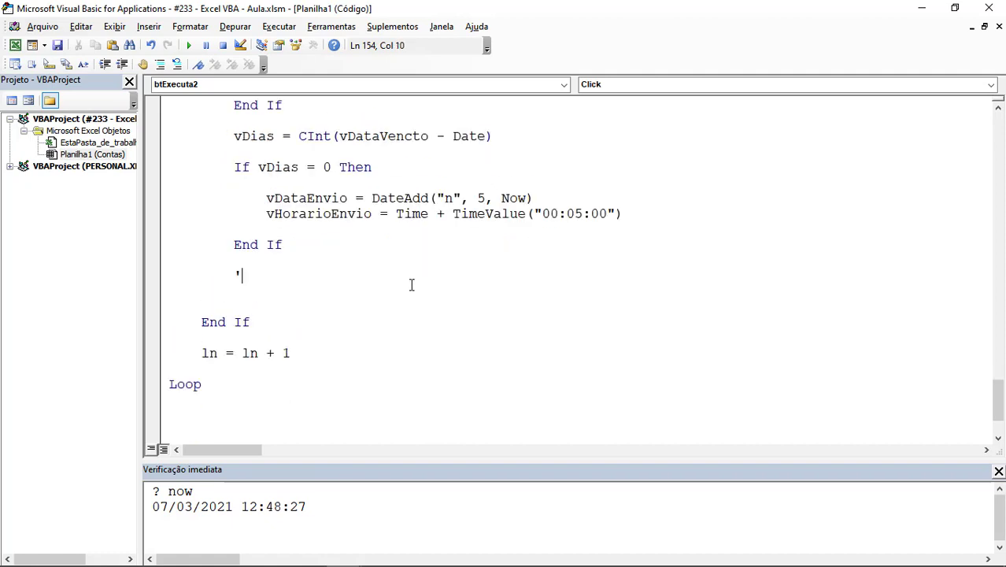
pyautogui.write('Criar ')
pyautogui.write('evento no ')
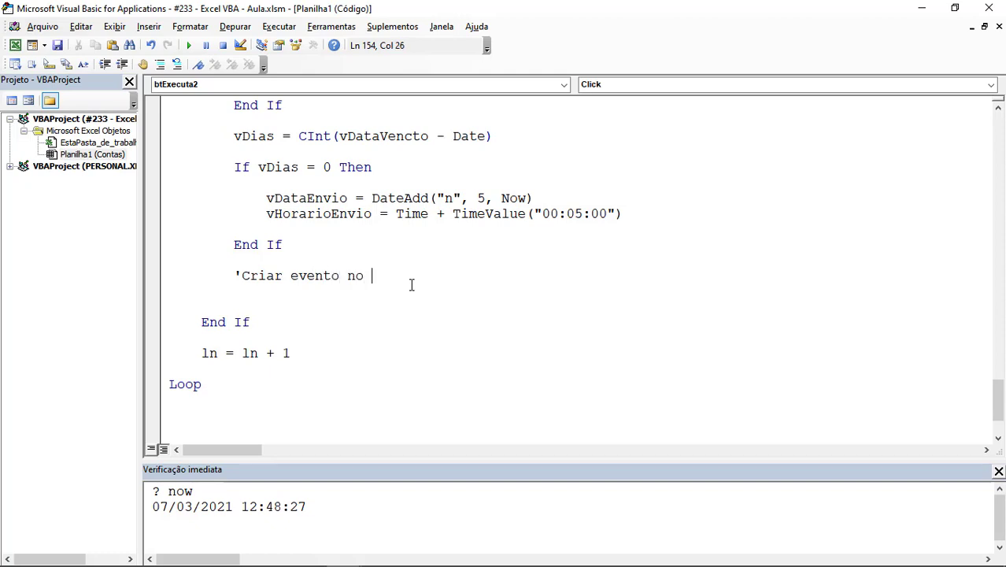
pyautogui.write("Outlook'")
pyautogui.press('Return')
pyautogui.write('-')
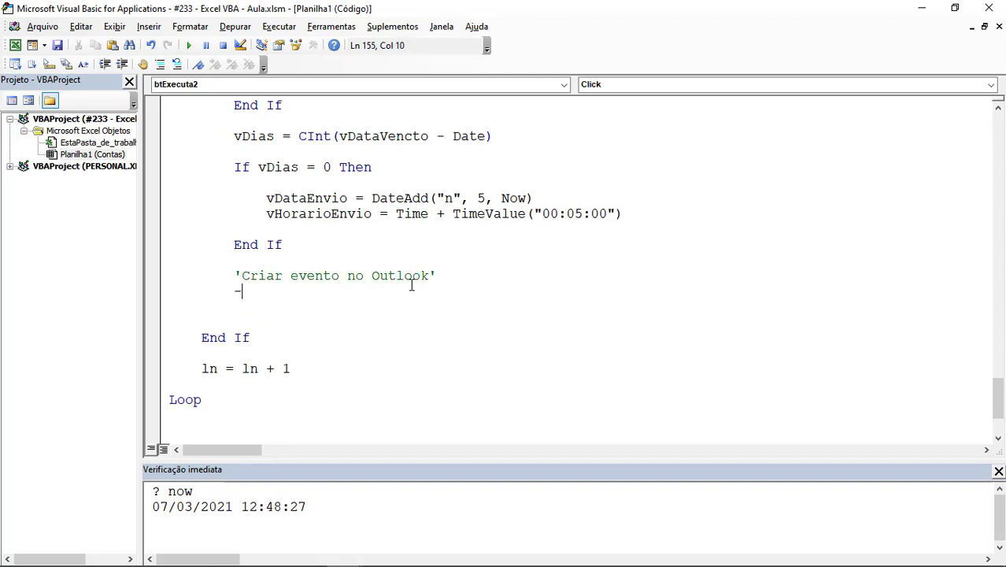
pyautogui.write('------------------------')
pyautogui.press('Home')
pyautogui.write("'")
pyautogui.press('End')
pyautogui.press('Return')
pyautogui.press('Return')
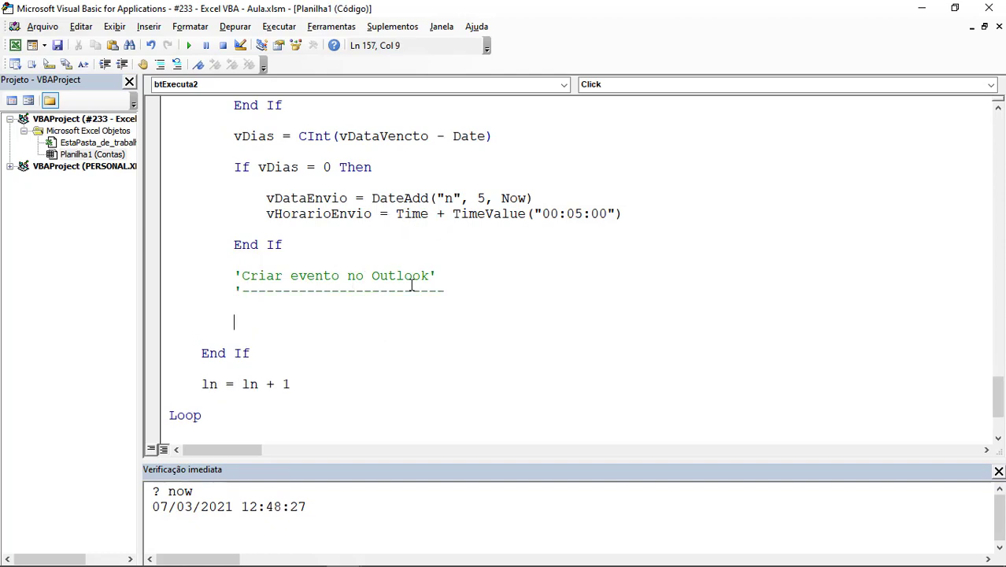
pyautogui.press('Return')
# Set objApt.Subject to "AVISO DE VENCIMENTO: Fornecedor" plus vFornecedor, "Vcto" and vDataVencto
pyautogui.write('obj')
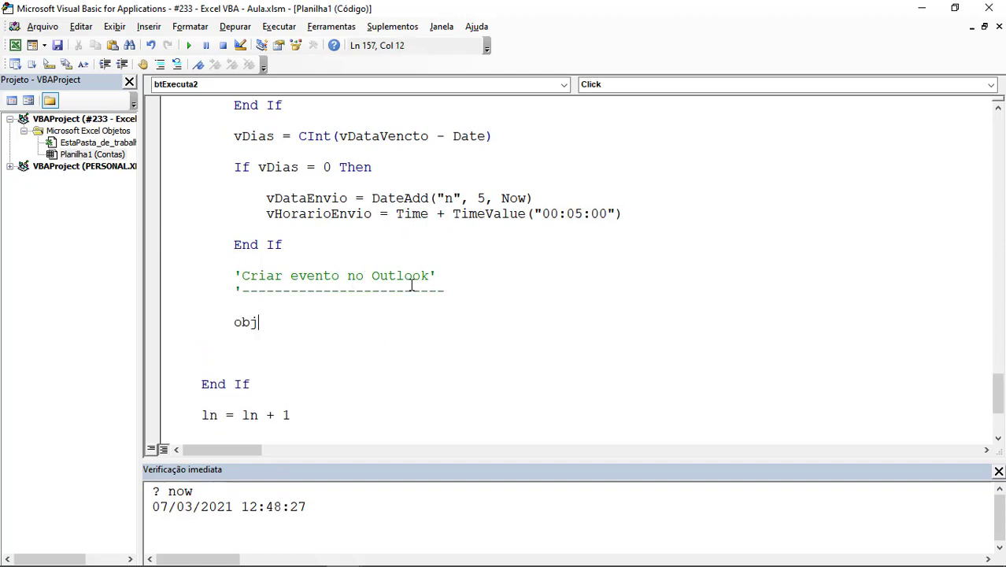
pyautogui.write('Apt')
pyautogui.write(' =')
pyautogui.press('BackSpace')
pyautogui.press('BackSpace')
pyautogui.write('.Sub')
pyautogui.write('ject = "A')
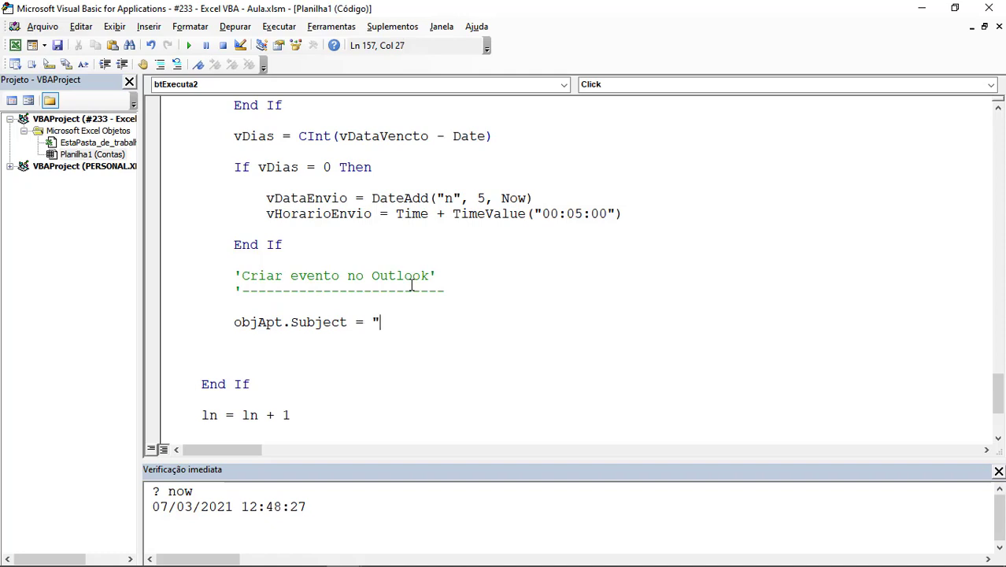
pyautogui.write('VISO DE VEN')
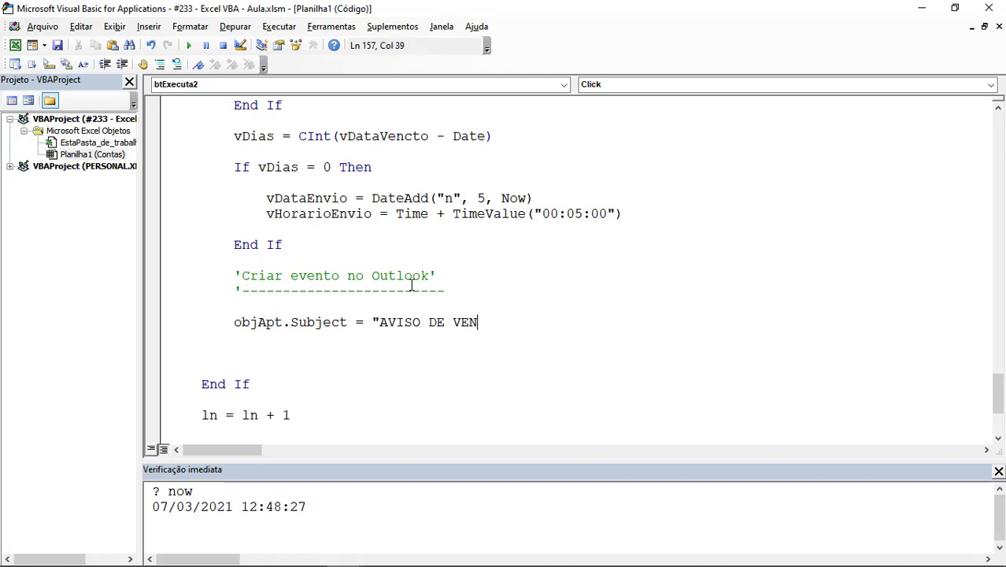
pyautogui.write('CIMENTO: FR')
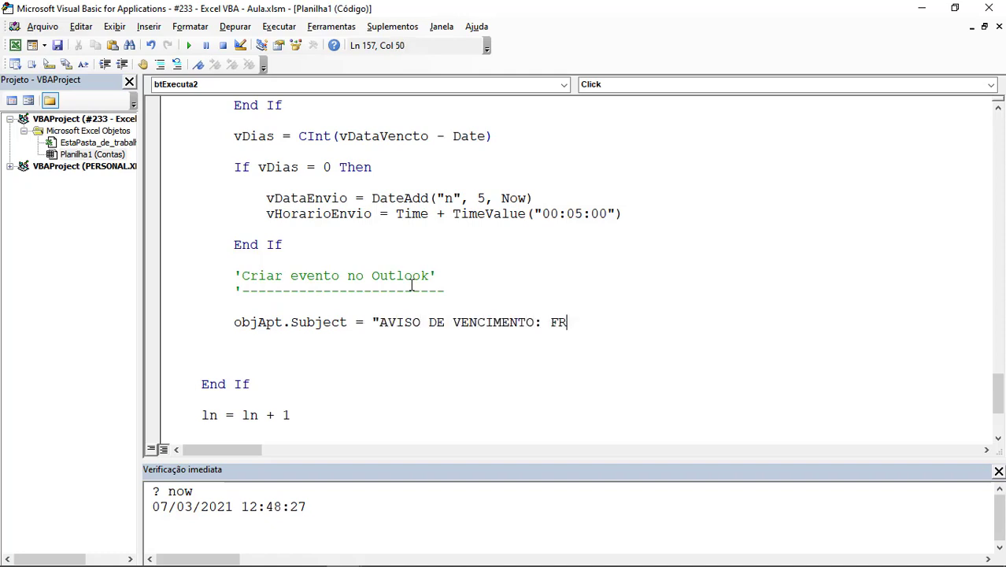
pyautogui.write('ornec')
pyautogui.press('BackSpace')
pyautogui.press('BackSpace')
pyautogui.press('BackSpace')
pyautogui.write('ce')
pyautogui.press('BackSpace')
pyautogui.press('BackSpace')
pyautogui.write('necedor ')
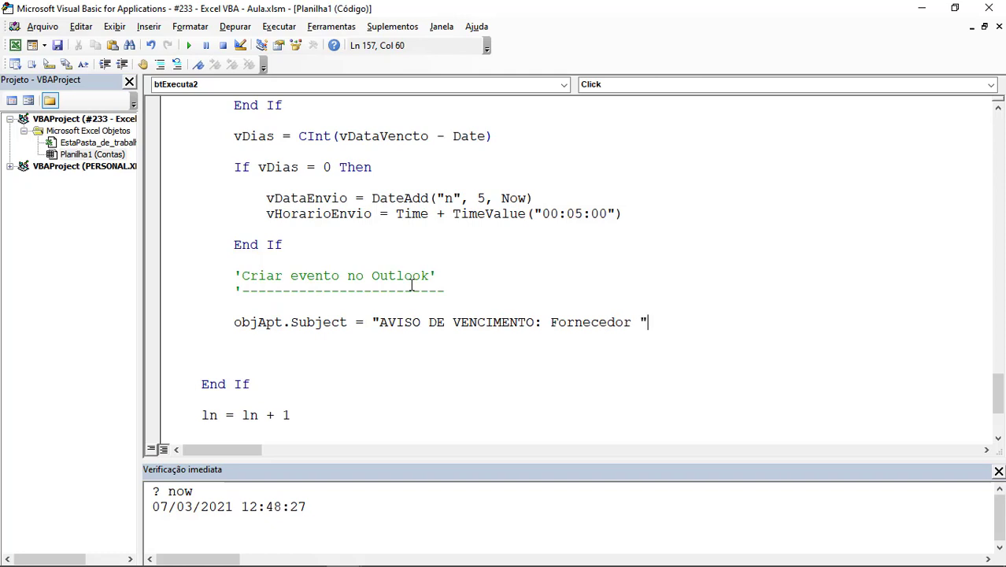
pyautogui.write('forn')
pyautogui.hotkey('ctrl', 'space')
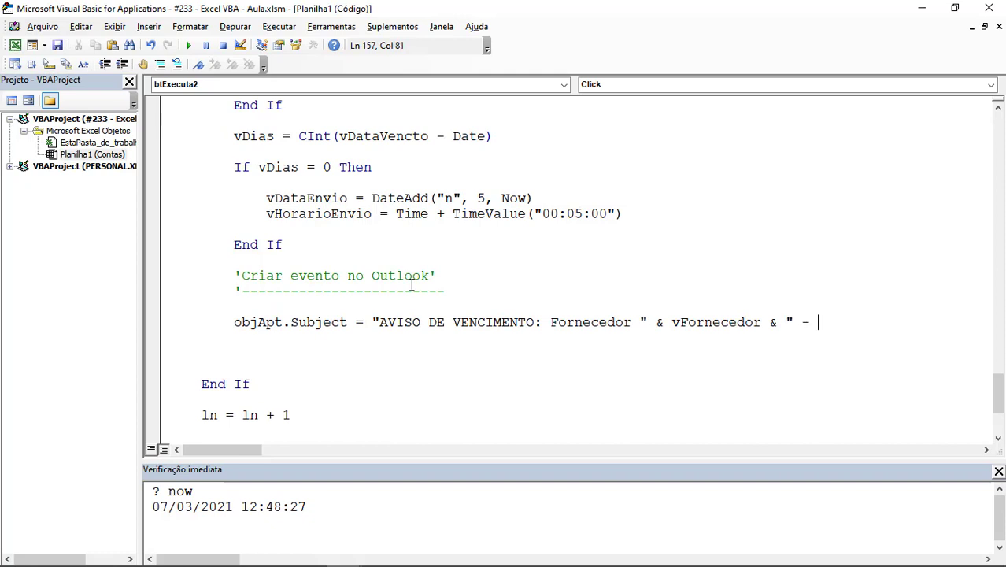
pyautogui.write('Vcto:')
pyautogui.write('" & vda')
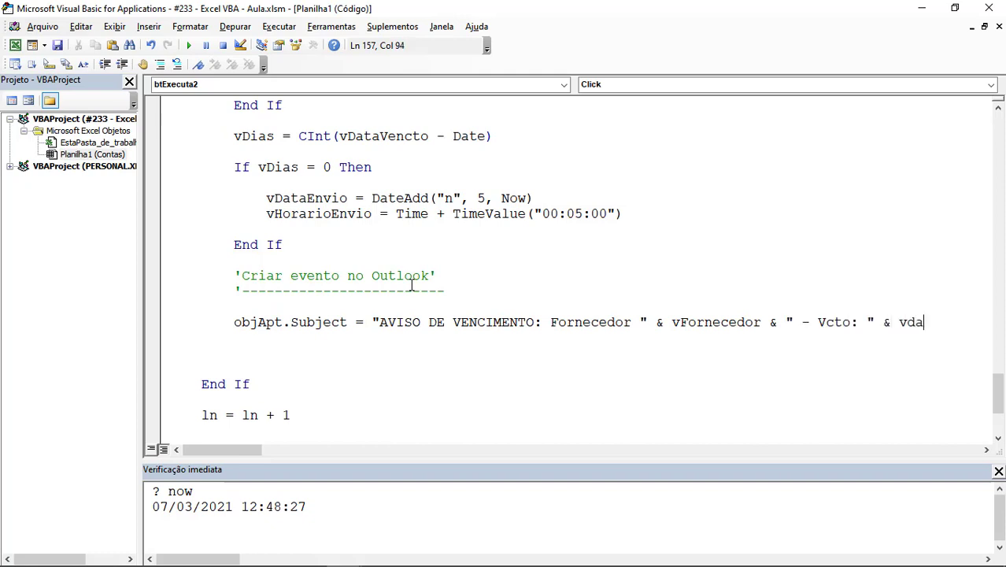
pyautogui.write('tav')
pyautogui.hotkey('ctrl', 'space')
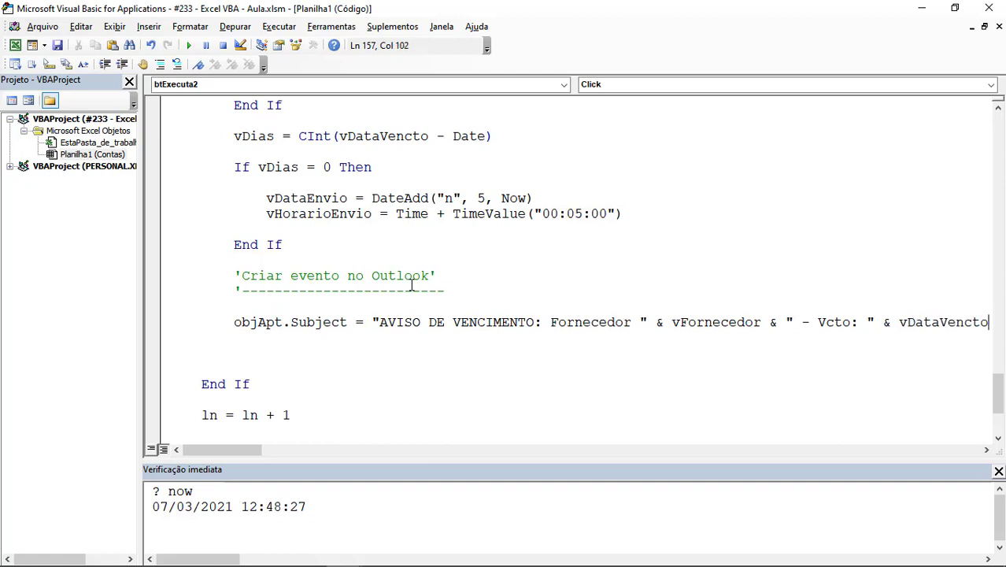
pyautogui.press('Return')
# Set objApt.Start = vDataCompr, checking where vDataCompr is computed above
pyautogui.write('obj')
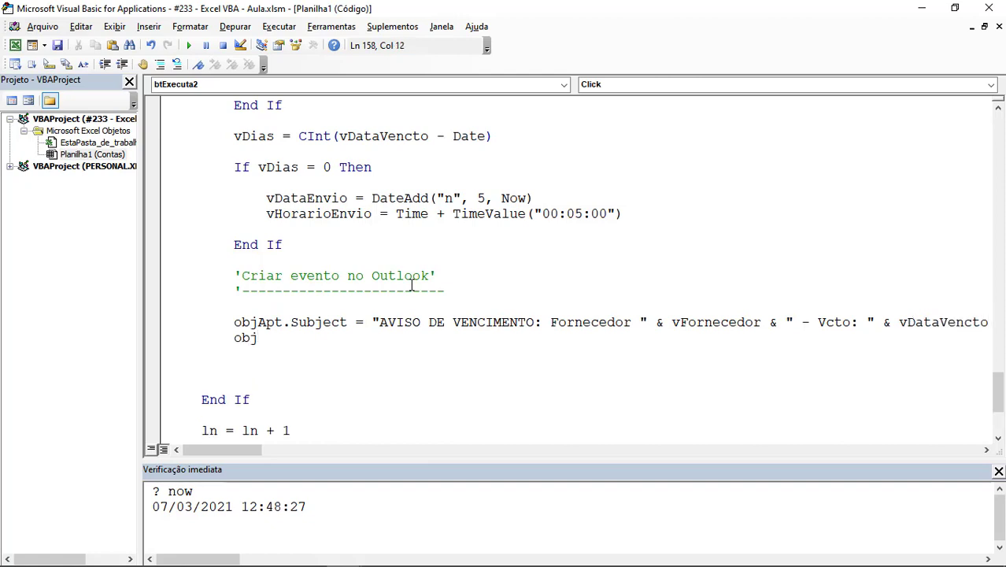
pyautogui.write('apt')
pyautogui.press('BackSpace')
pyautogui.press('BackSpace')
pyautogui.write('pt.')
pyautogui.write('Start = ')
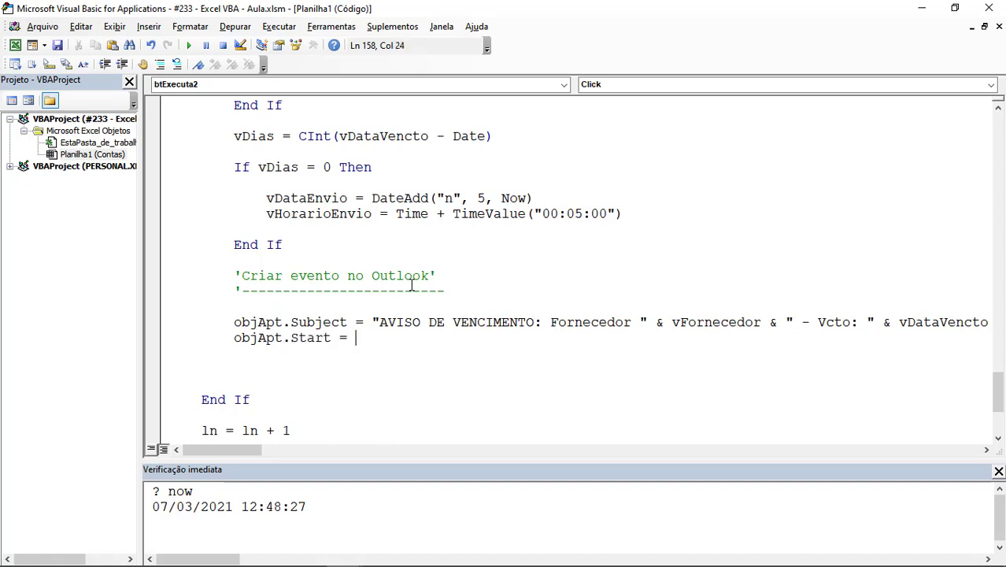
pyautogui.write('vDat')
pyautogui.write('aCompr')
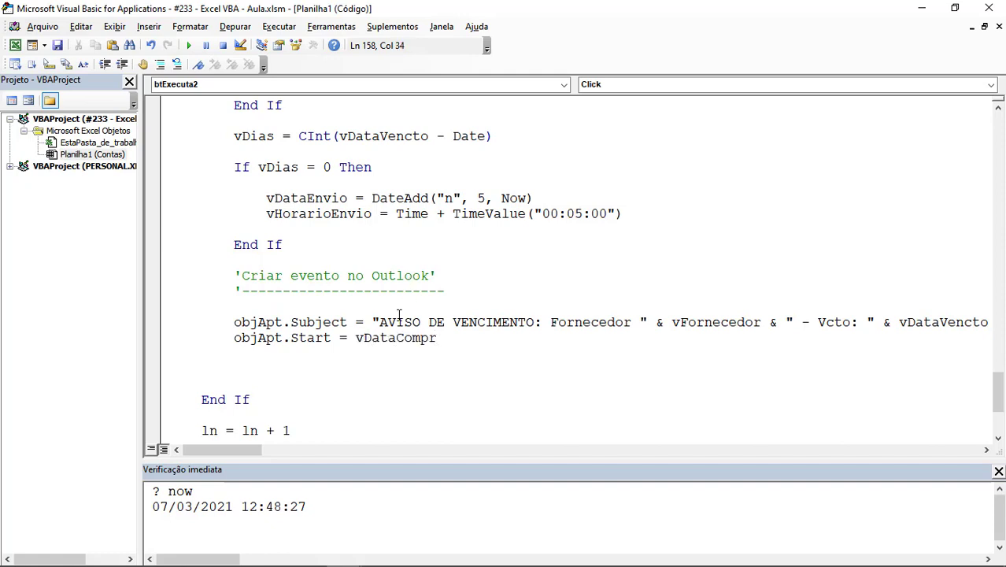
pyautogui.doubleClick(386, 337)
pyautogui.scroll(1, 395, 340)
pyautogui.scroll(2, 396, 341)
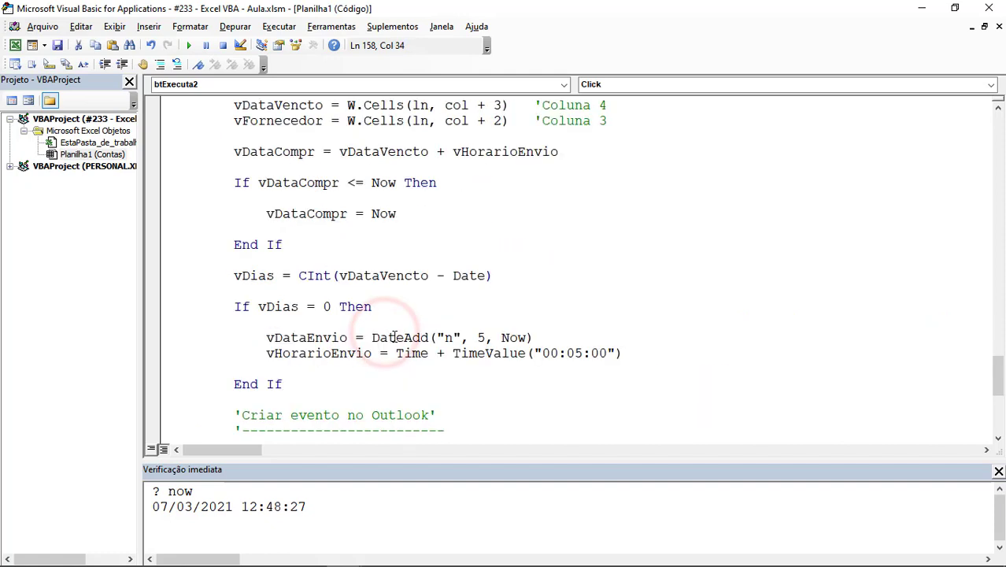
pyautogui.doubleClick(318, 214)
pyautogui.doubleClick(386, 214)
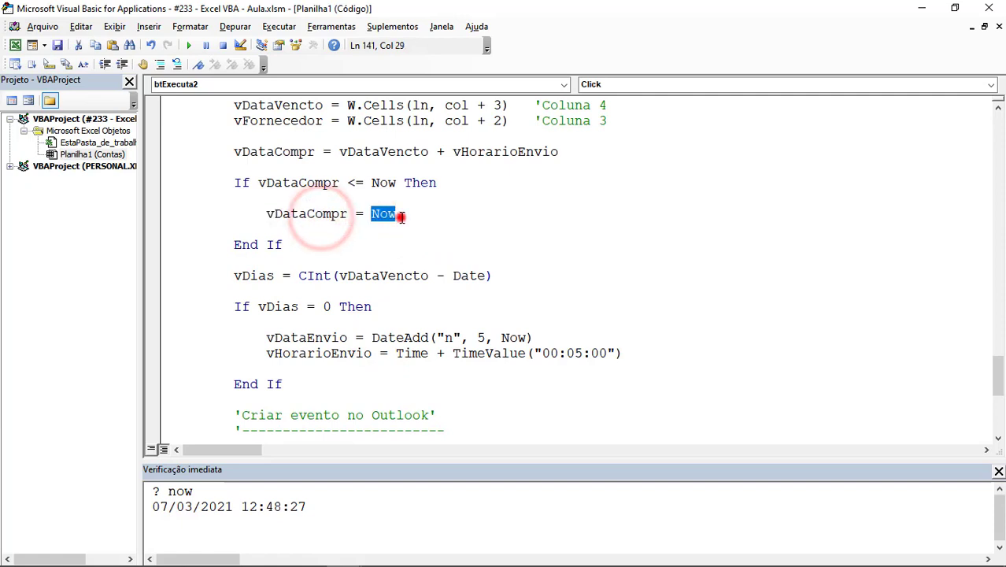
pyautogui.click(288, 182)
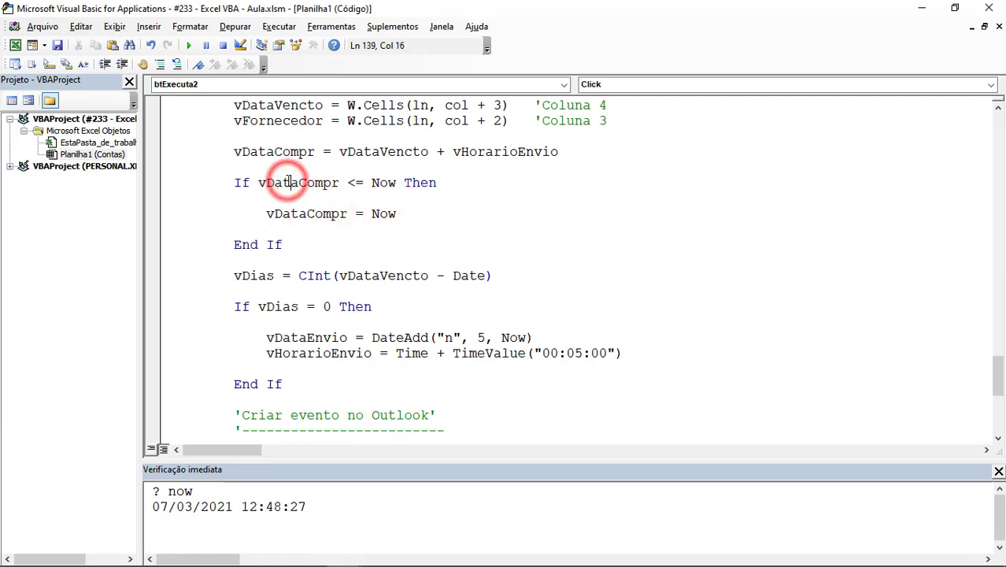
pyautogui.click(277, 152)
pyautogui.doubleClick(276, 152)
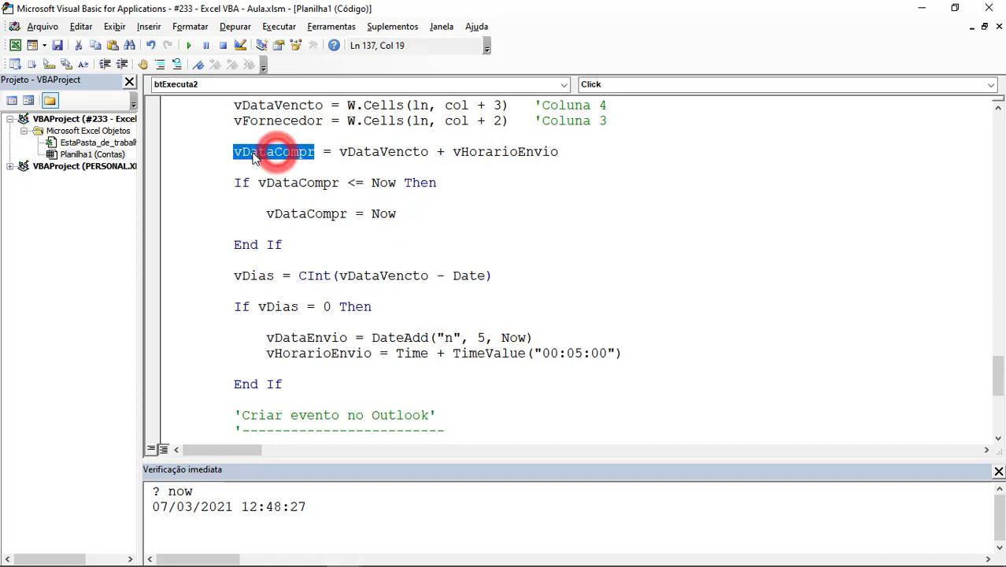
pyautogui.doubleClick(365, 152)
pyautogui.press('End')
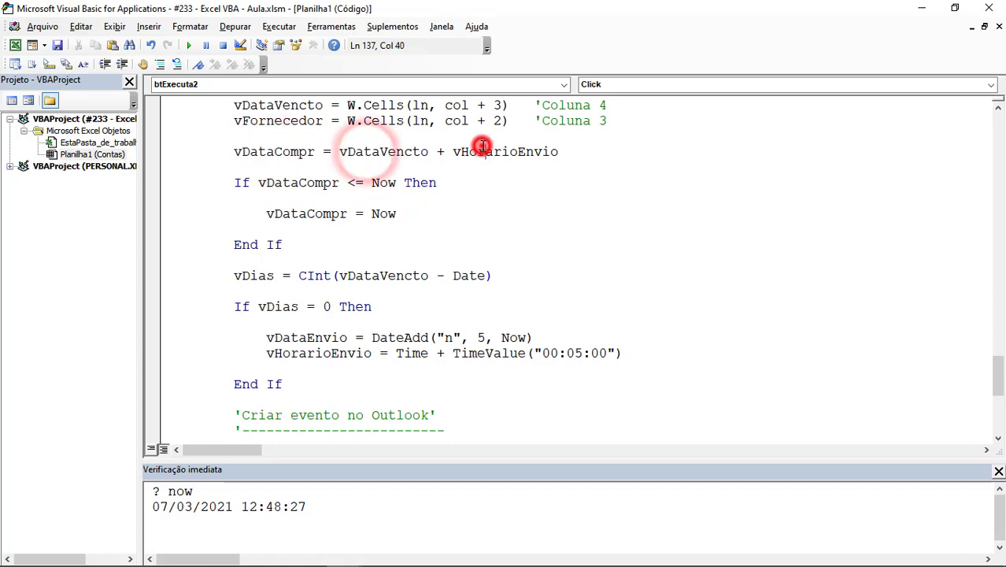
# Add objApt.Duration = 1 with a 'dias comment
pyautogui.scroll(-3, 479, 142)
pyautogui.scroll(-2, 479, 142)
pyautogui.click(404, 245)
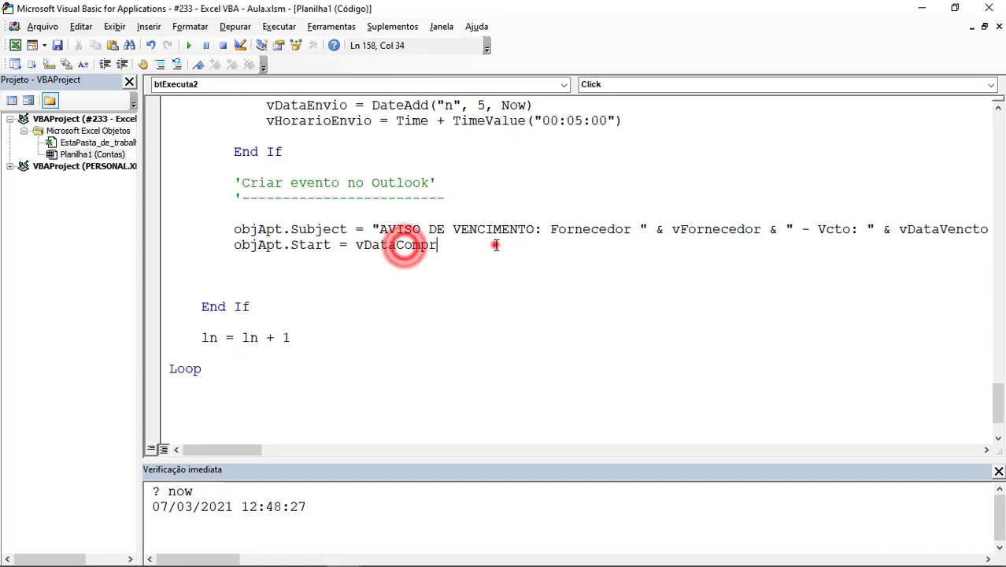
pyautogui.click(494, 245)
pyautogui.press('Return')
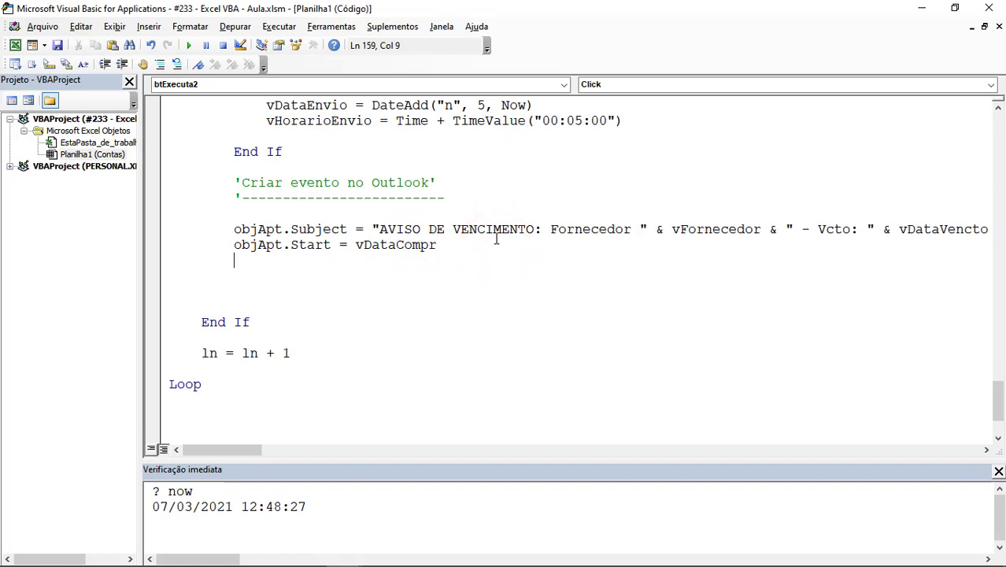
pyautogui.write('objApt.')
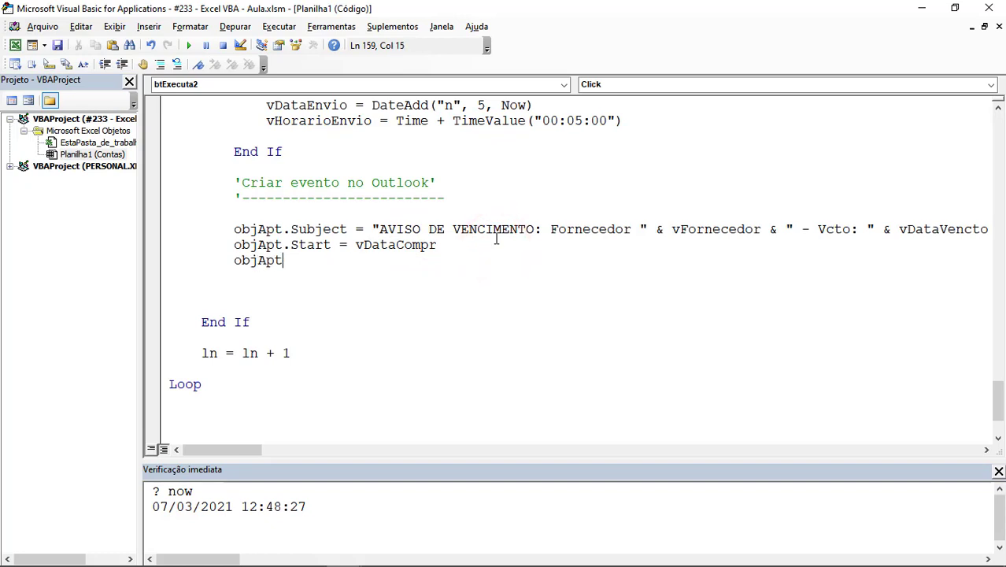
pyautogui.write('Durat')
pyautogui.write('ion = 1')
pyautogui.press('Return')
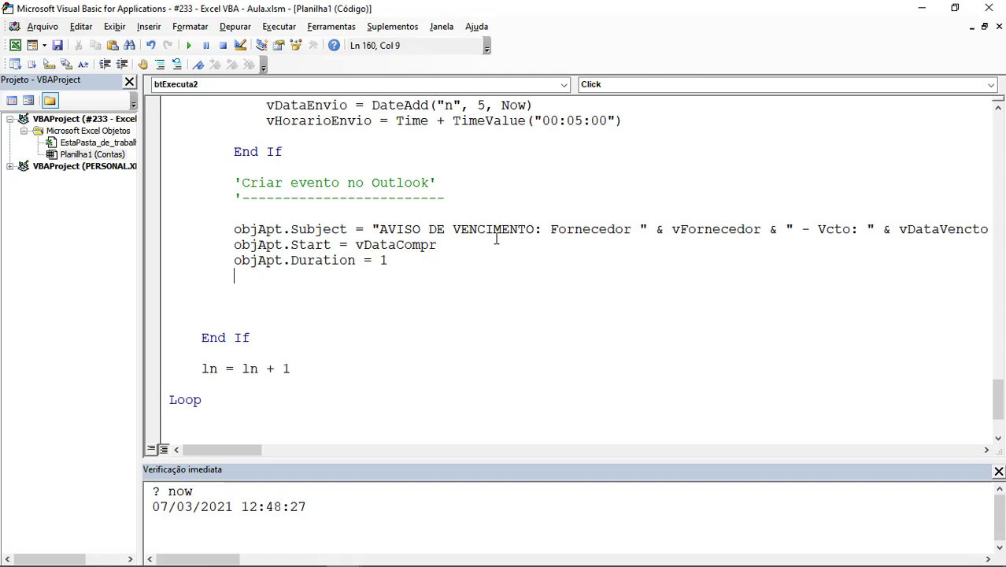
pyautogui.press('Up')
pyautogui.press('End')
pyautogui.write("'dias")
# Set objApt.End = vDataCompr + TimeValue("00:10:00") for a ten-minute event
pyautogui.press('Down')
pyautogui.write('obj')
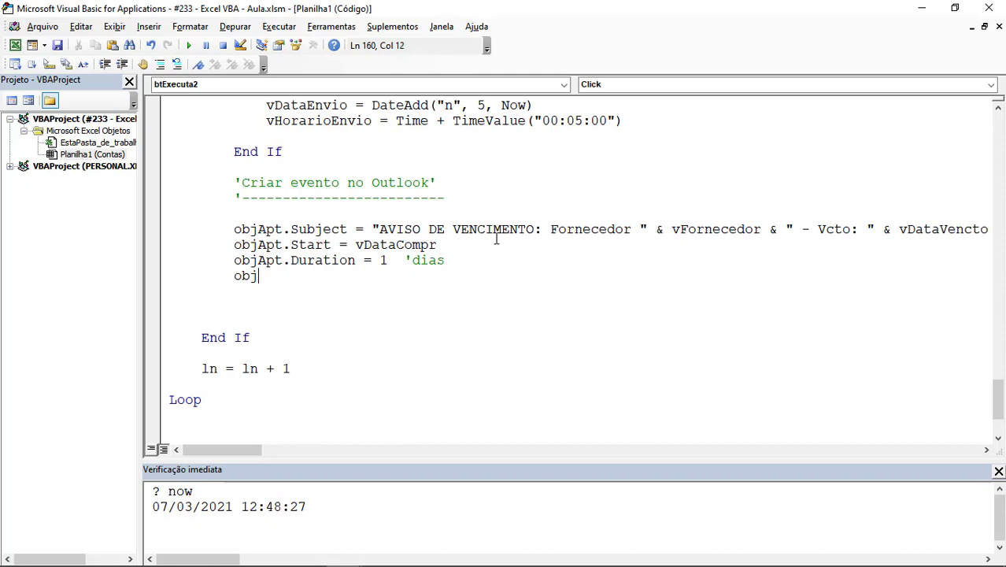
pyautogui.write('Apt')
pyautogui.write('.En')
pyautogui.write(' = ')
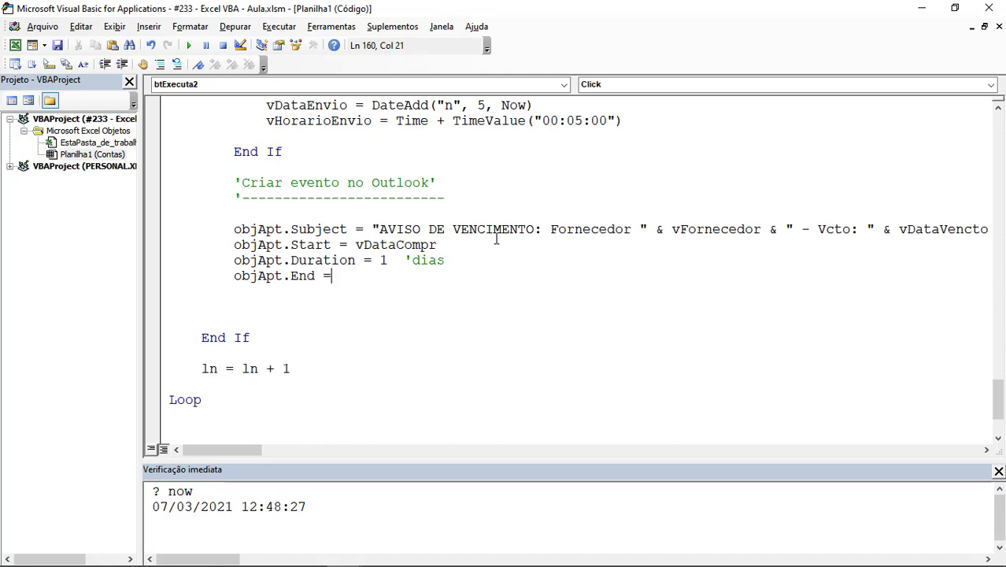
pyautogui.write('v')
pyautogui.write('DataCompr')
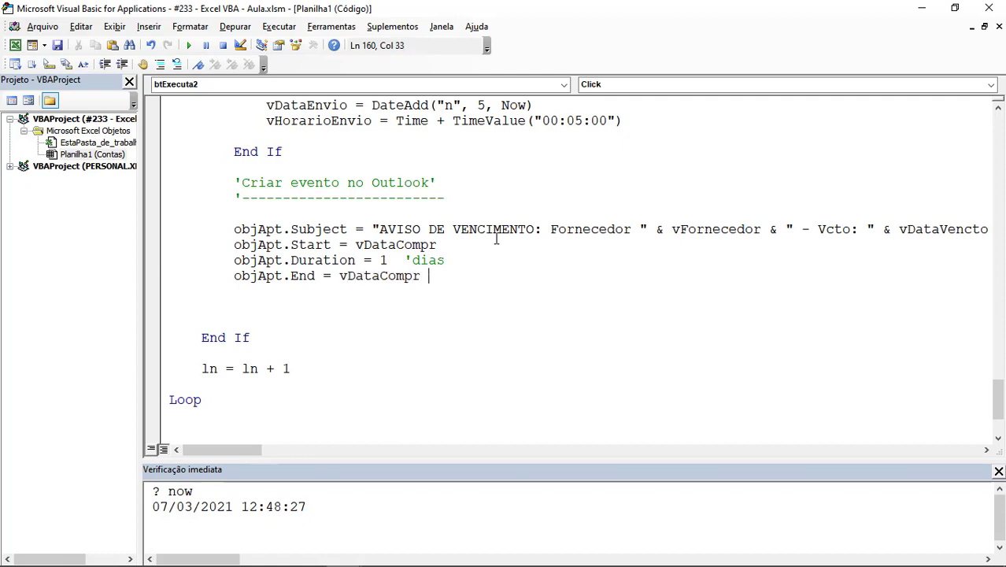
pyautogui.write('timevalue')
pyautogui.write('(')
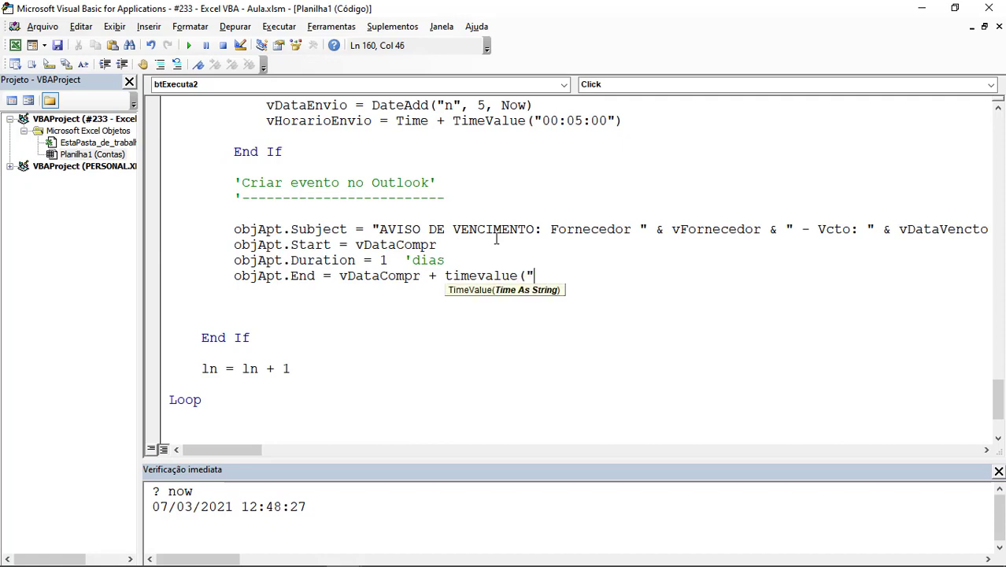
pyautogui.write('")')
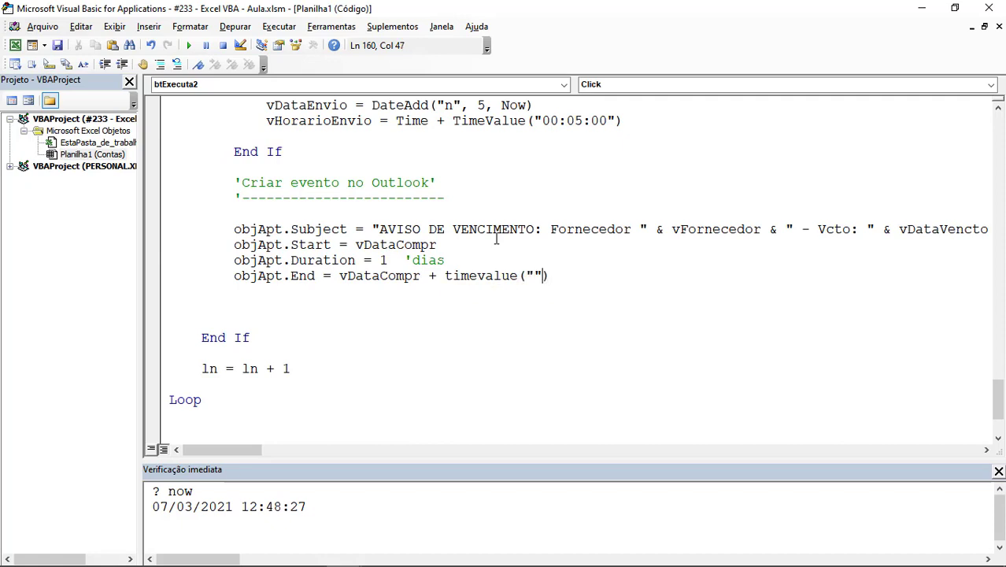
pyautogui.write('00')
pyautogui.write(':')
pyautogui.write('01:')
pyautogui.write('00')
pyautogui.press('Left')
pyautogui.press('Left')
pyautogui.press('Left')
pyautogui.press('Left')
pyautogui.press('BackSpace')
pyautogui.press('Right')
pyautogui.write('0')
pyautogui.press('Return')
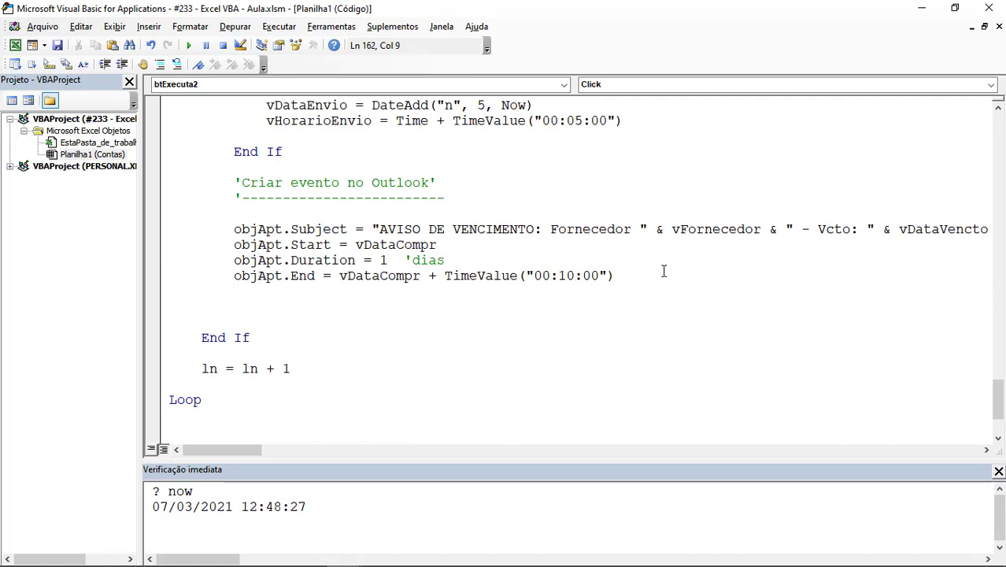
pyautogui.moveTo(615, 276); pyautogui.dragTo(446, 284)
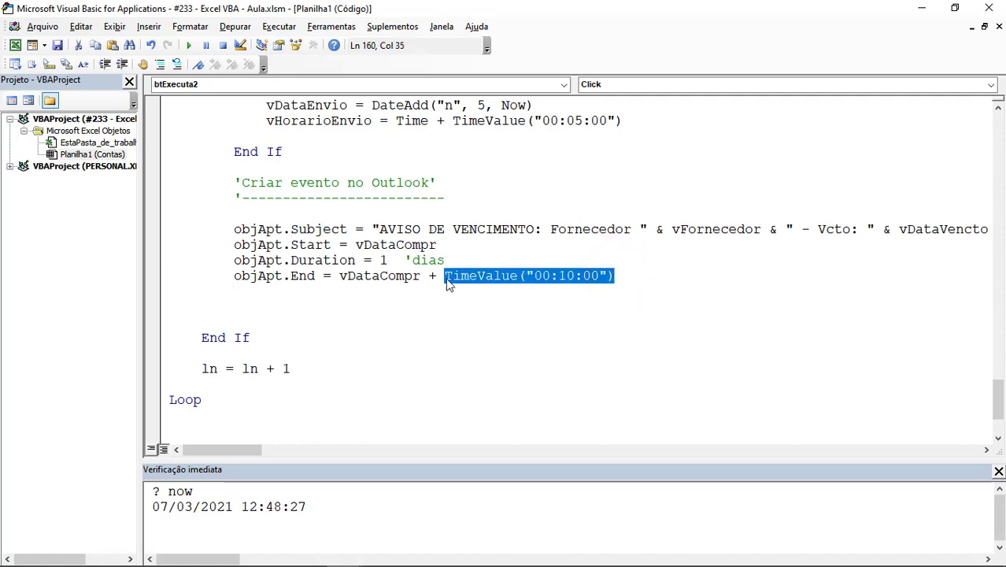
pyautogui.scroll(-1, 446, 283)
pyautogui.hotkey('alt', 'Tab')
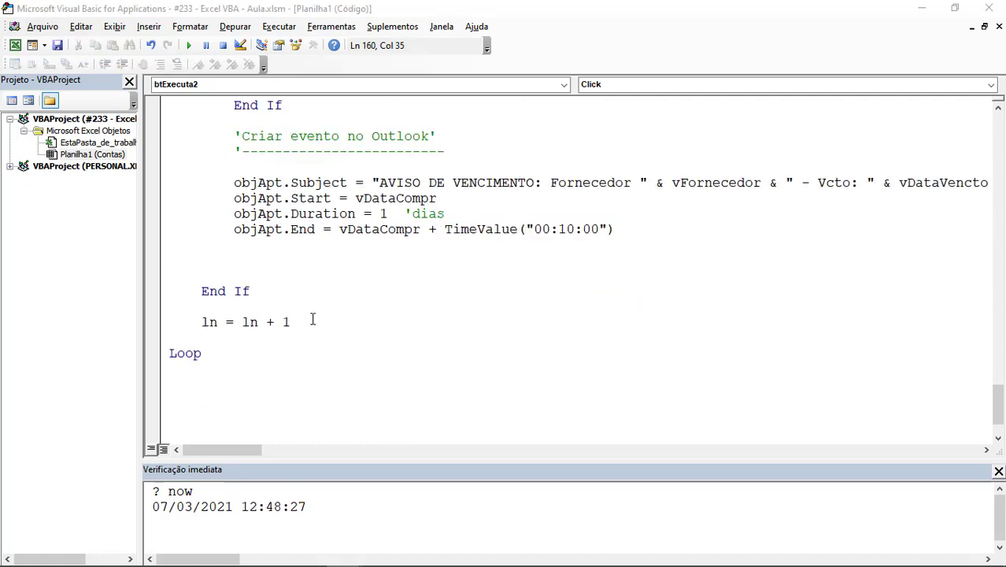
pyautogui.click(288, 250)
pyautogui.press('Return')
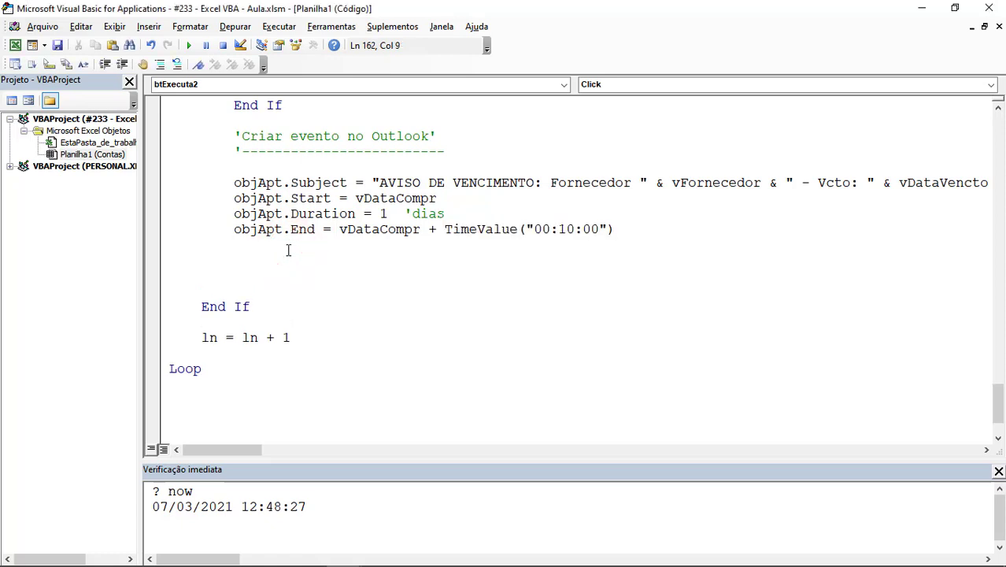
# Add objApt.Save to save each appointment
pyautogui.write('obj')
pyautogui.write('pt. ')
pyautogui.write('alve')
pyautogui.press('BackSpace')
pyautogui.press('BackSpace')
pyautogui.press('BackSpace')
pyautogui.write('ve')
pyautogui.press('Return')
pyautogui.press('Return')
pyautogui.press('Up')
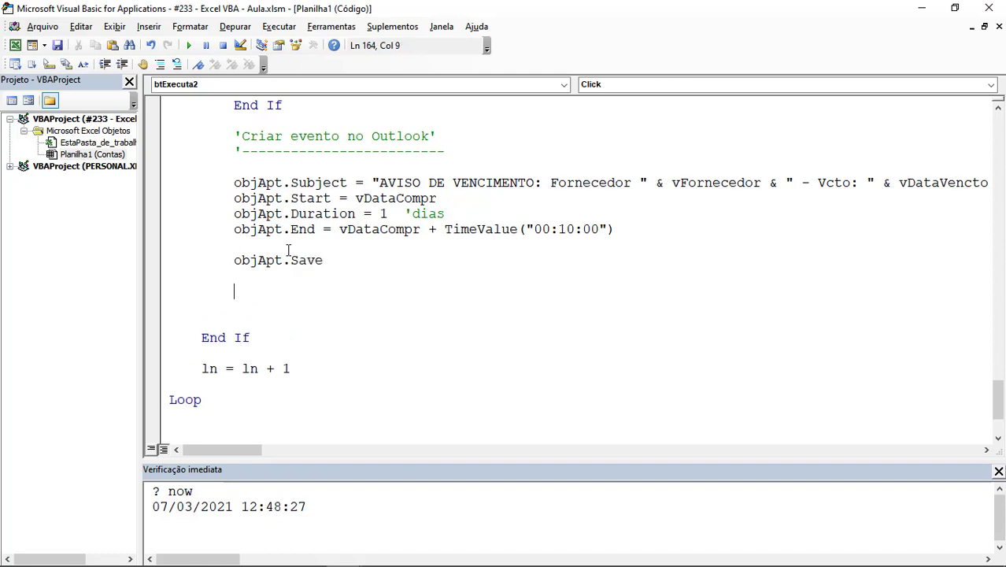
# Stamp the row with W.Cells(ln, col + 7) = "X" and W.Cells(ln, col + 8) = Now
pyautogui.write('w.')
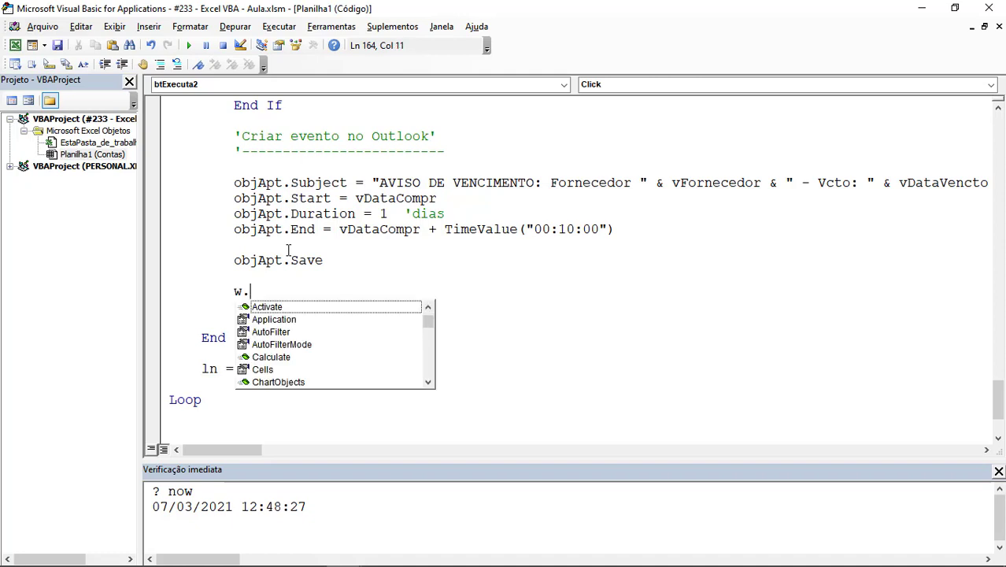
pyautogui.write('cells(')
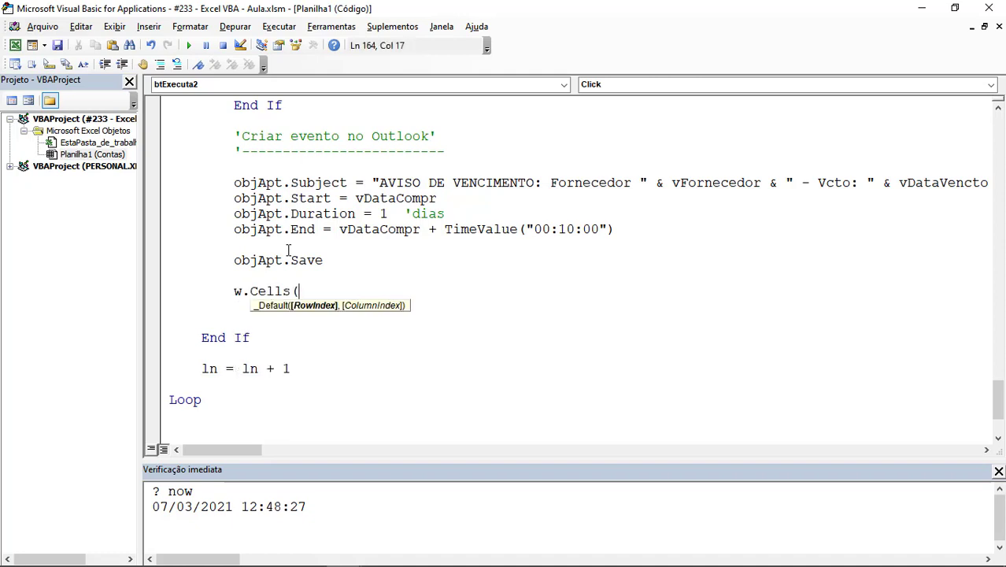
pyautogui.write('ln, col ')
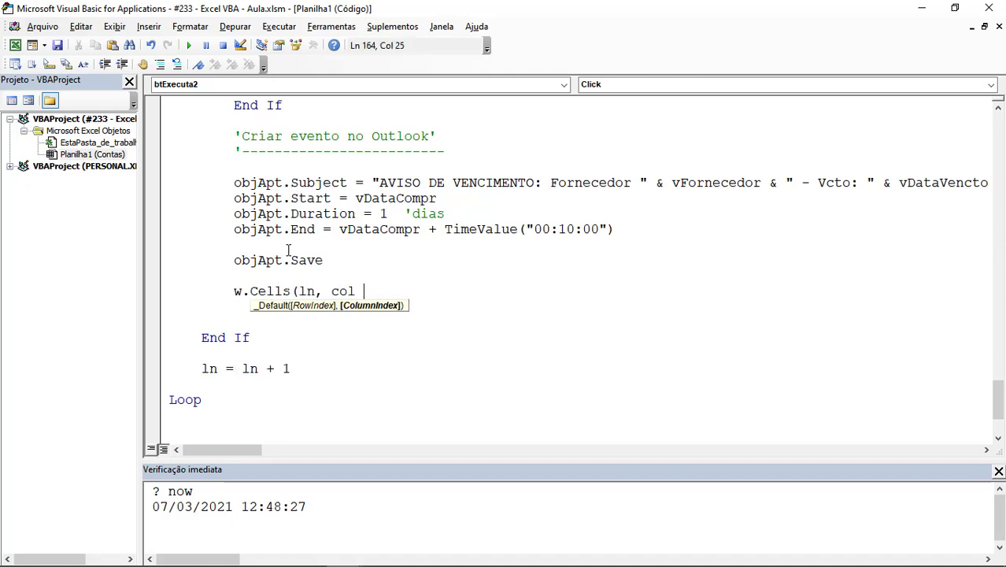
pyautogui.write('+ 7)')
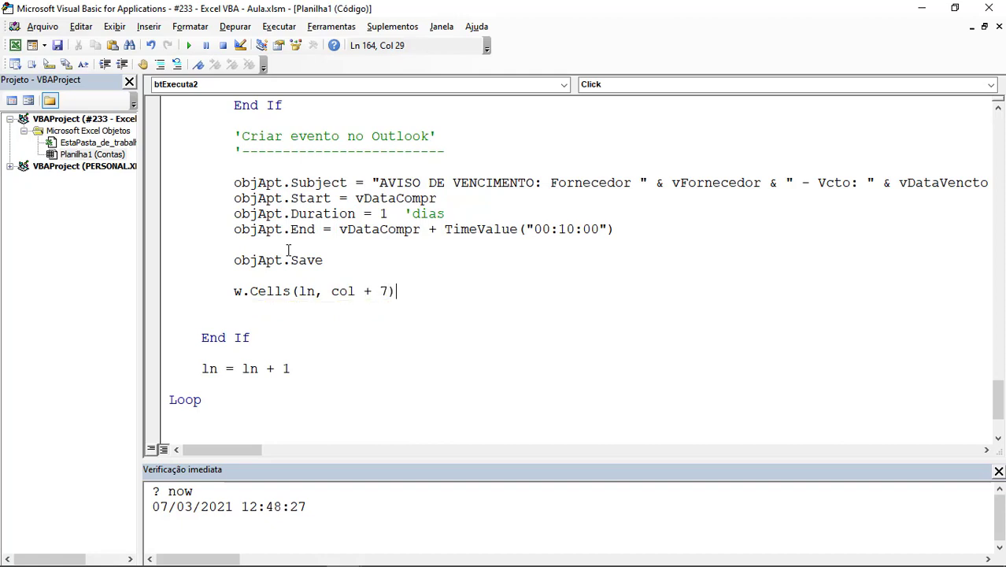
pyautogui.write('+ ')
pyautogui.write('X')
pyautogui.press('Return')
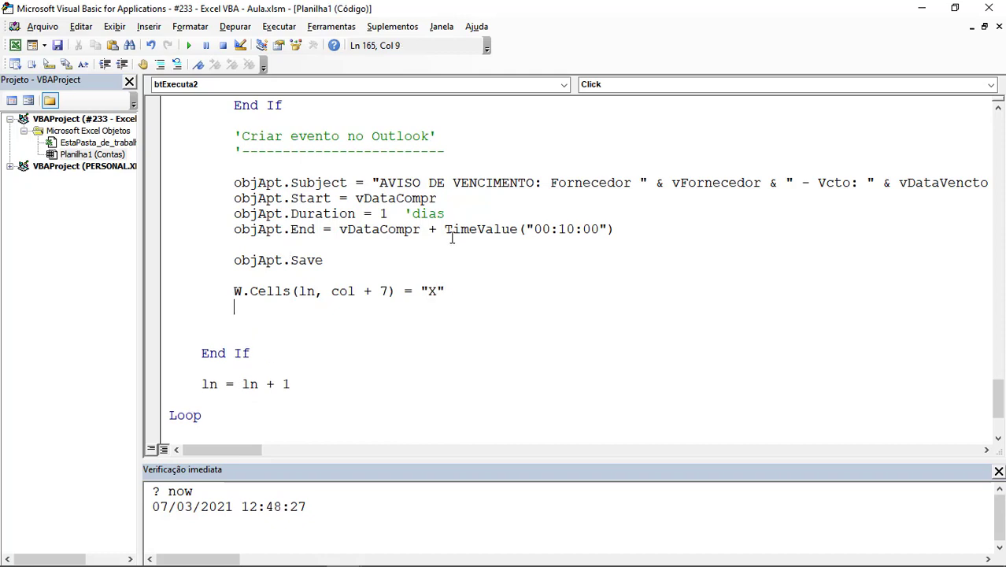
pyautogui.moveTo(455, 289); pyautogui.dragTo(266, 293)
pyautogui.click(245, 312)
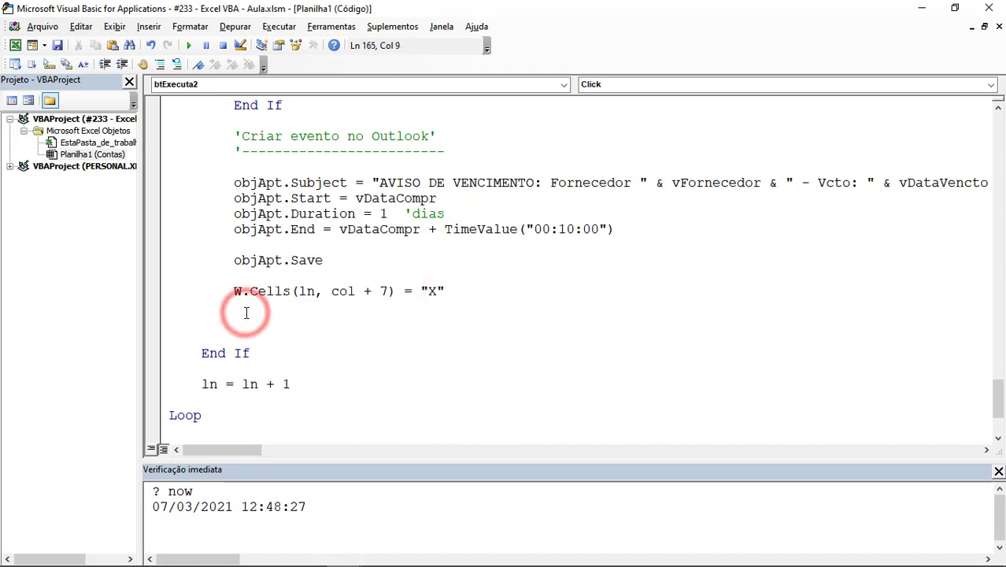
pyautogui.write('w.cells(ln, col')
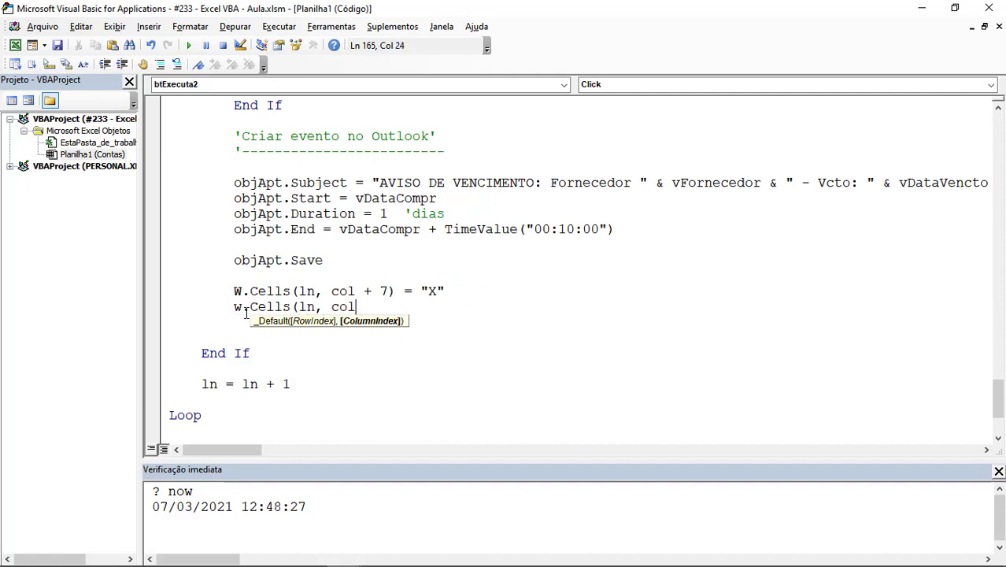
pyautogui.write(' + 8) = now')
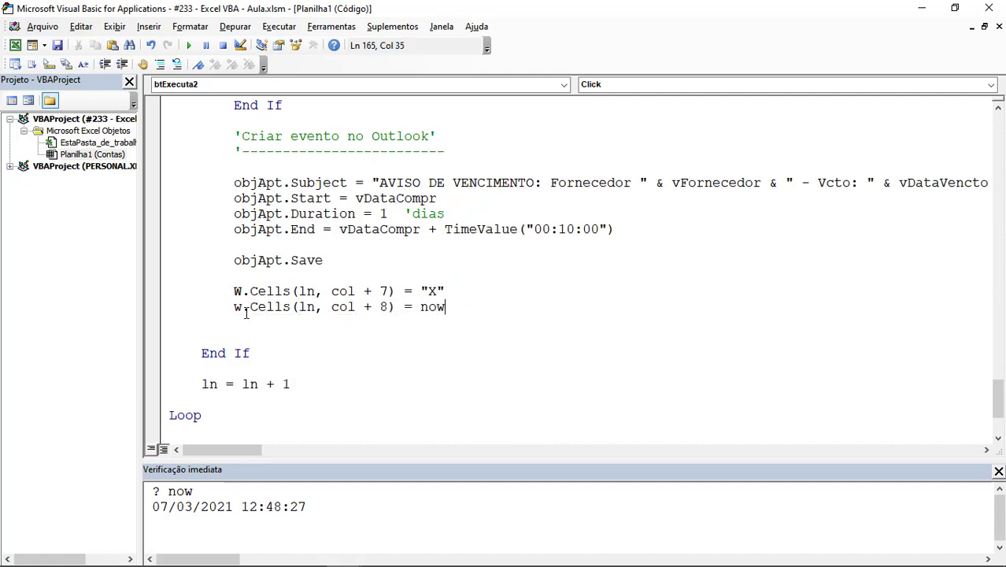
pyautogui.press('Return')
pyautogui.moveTo(395, 11); pyautogui.dragTo(397, 328)
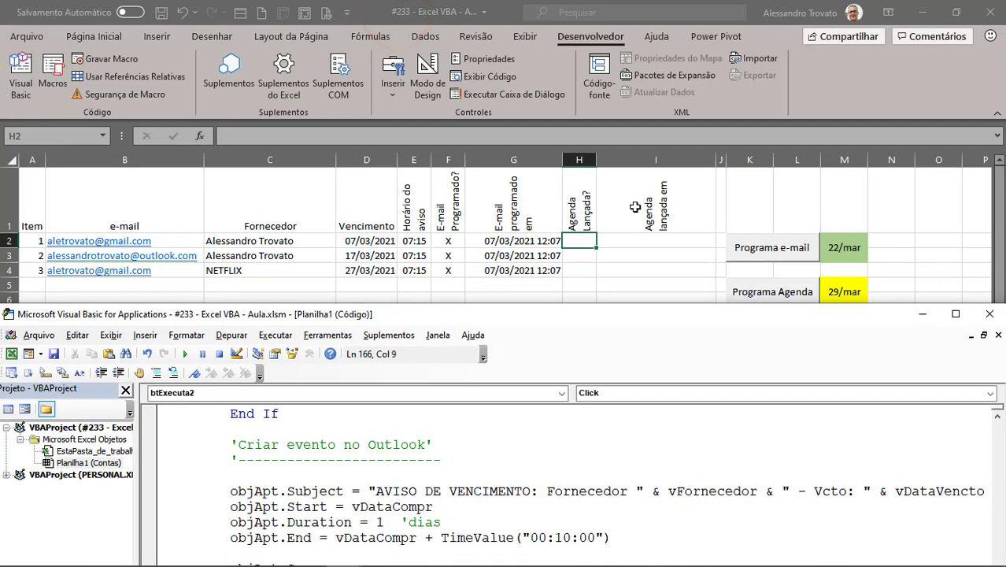
# Draft a Set objApt = Nothing line and check the objApt spelling where it is created
pyautogui.doubleClick(560, 313)
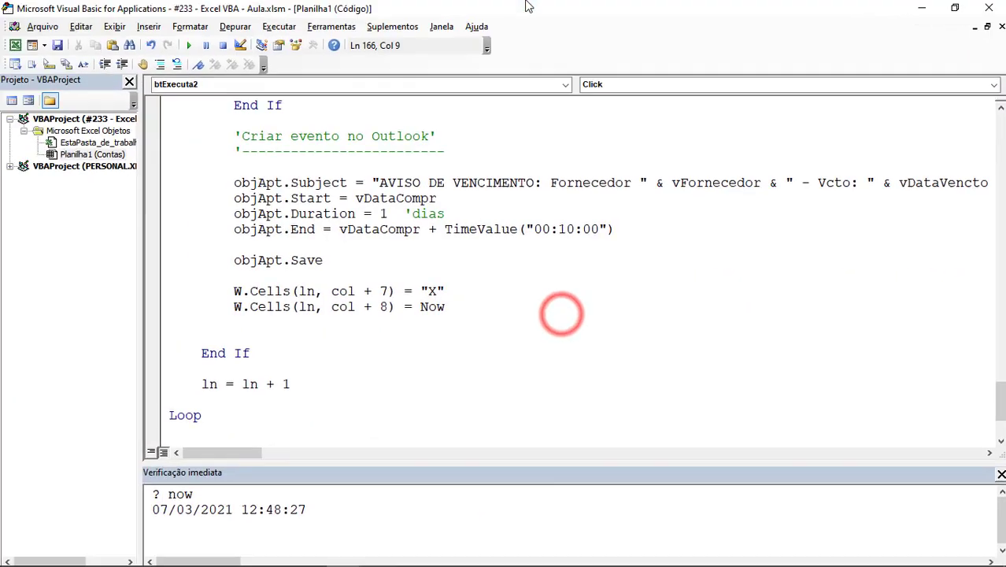
pyautogui.press('Return')
pyautogui.write('se')
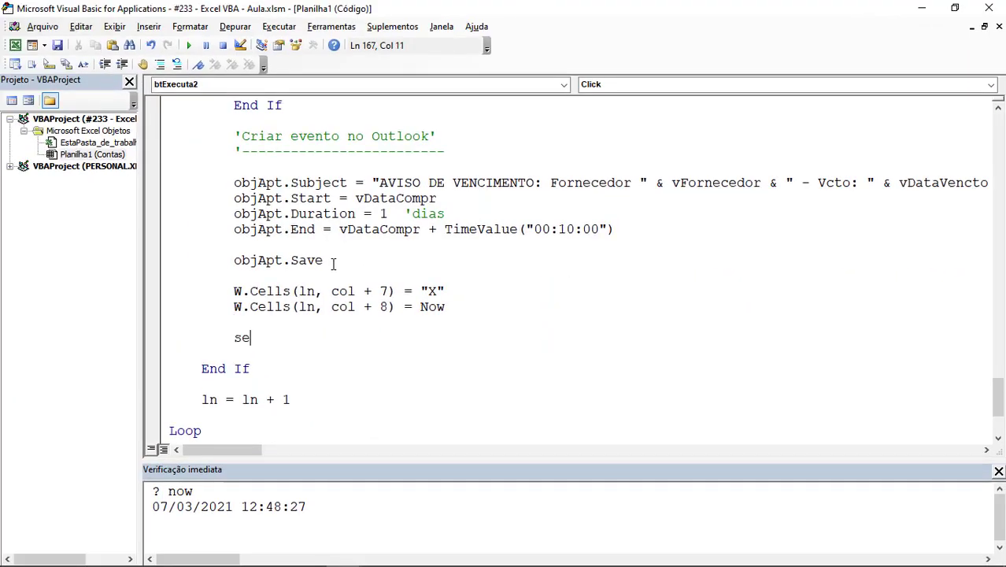
pyautogui.write('t objApt')
pyautogui.write(' = n')
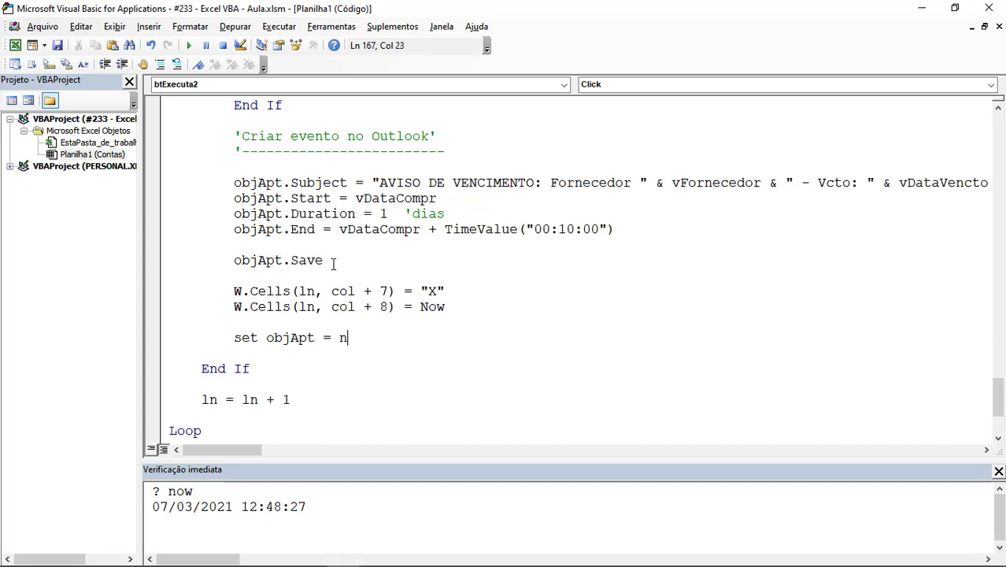
pyautogui.write('othing')
pyautogui.press('Return')
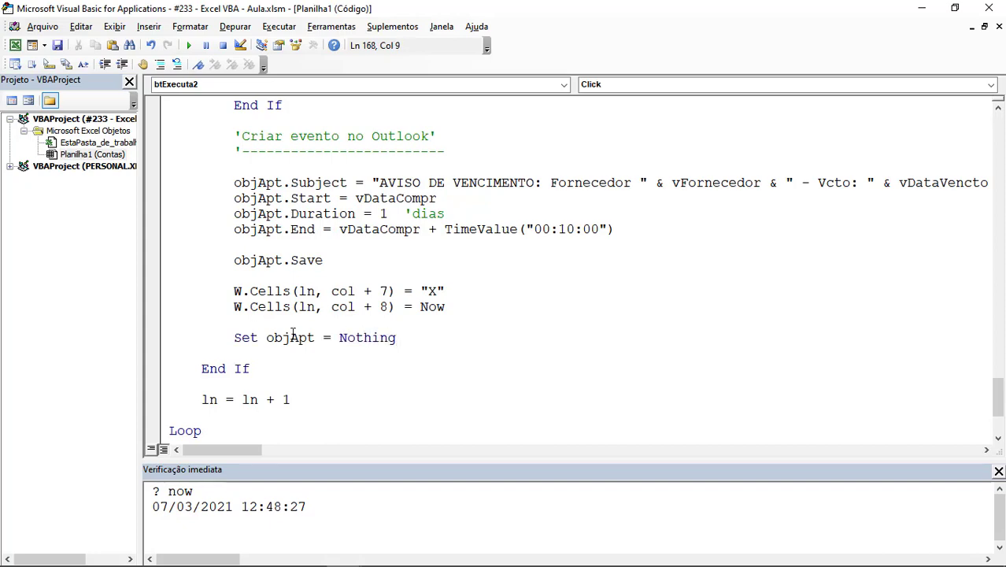
pyautogui.doubleClick(291, 336)
pyautogui.scroll(1, 293, 339)
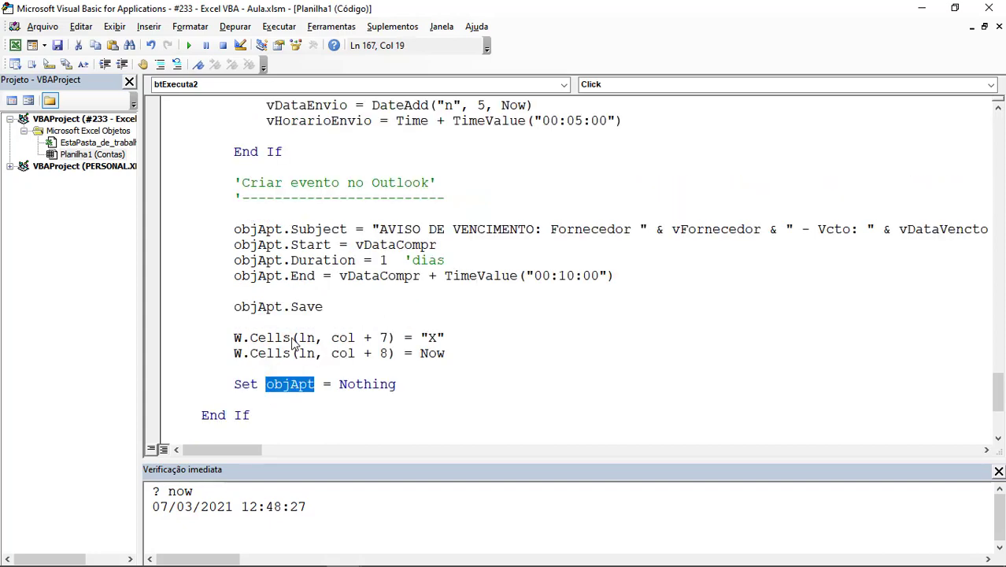
pyautogui.scroll(4, 293, 338)
pyautogui.scroll(3, 292, 338)
pyautogui.click(288, 151)
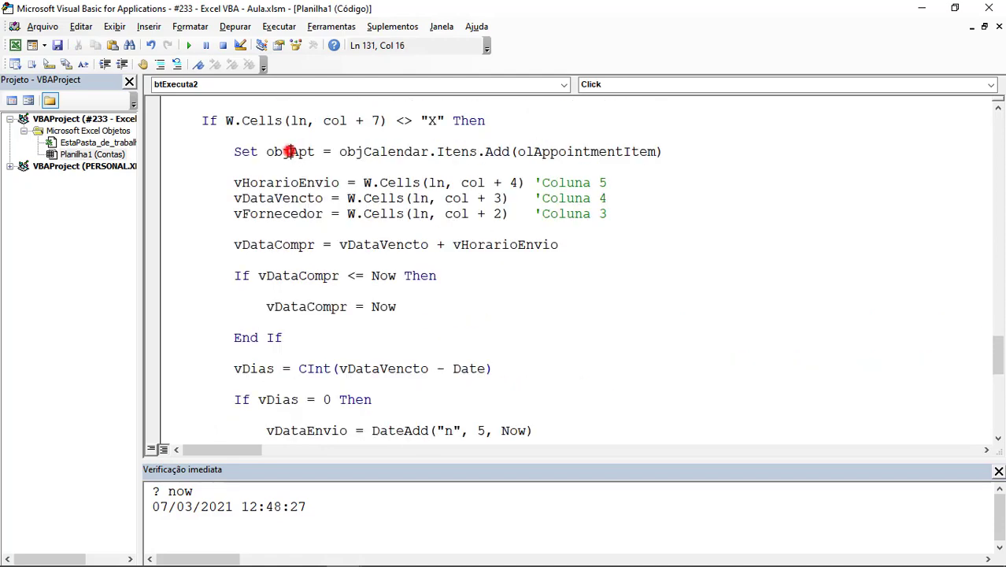
pyautogui.doubleClick(288, 151)
pyautogui.scroll(-6, 247, 299)
pyautogui.scroll(-3, 246, 299)
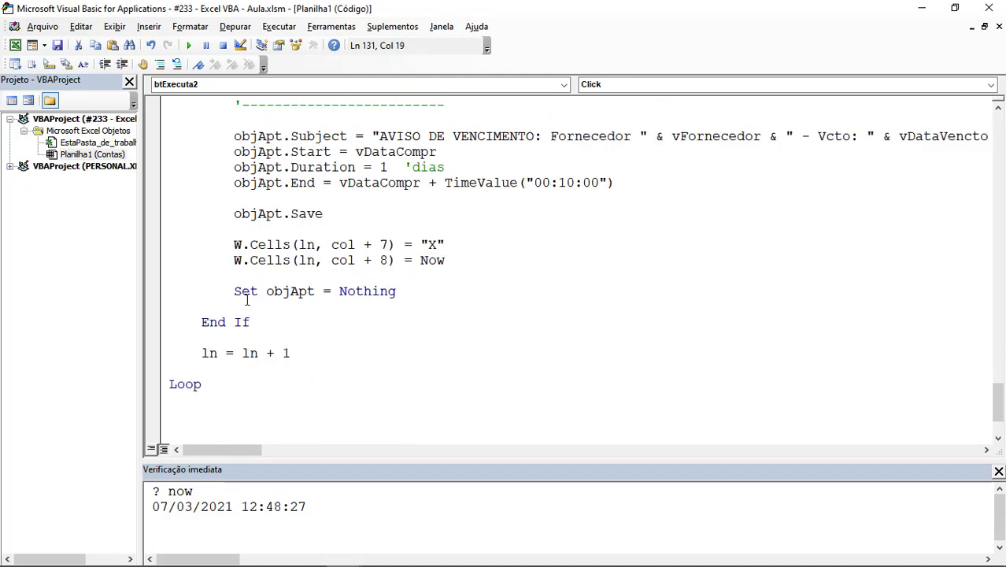
# Add a MsgBox after the loop announcing the schedule programming is complete
pyautogui.click(189, 413)
pyautogui.write('nm')
pyautogui.write('s')
pyautogui.press('BackSpace')
pyautogui.press('BackSpace')
pyautogui.press('BackSpace')
pyautogui.write('msgob')
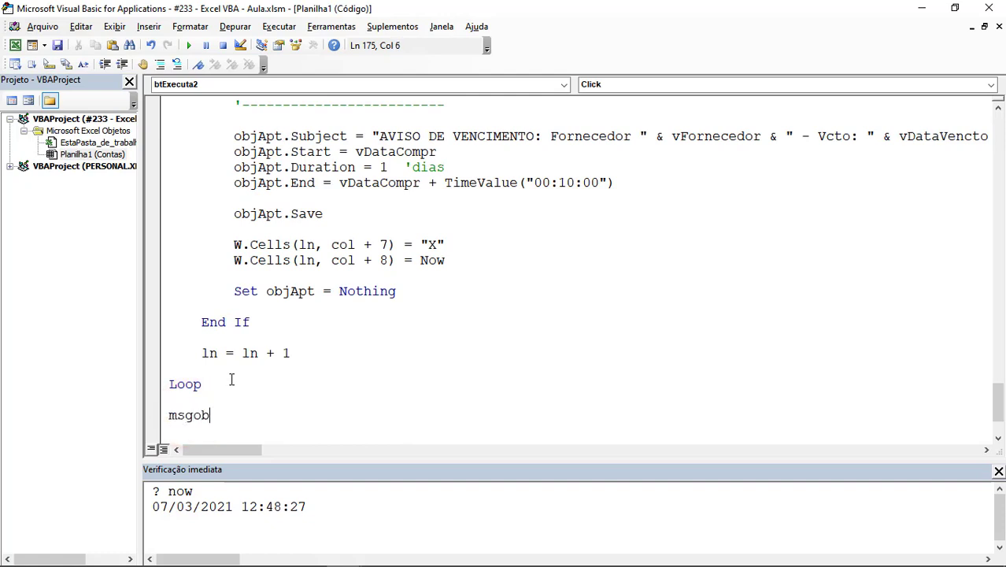
pyautogui.press('BackSpace')
pyautogui.press('BackSpace')
pyautogui.write('box "Po')
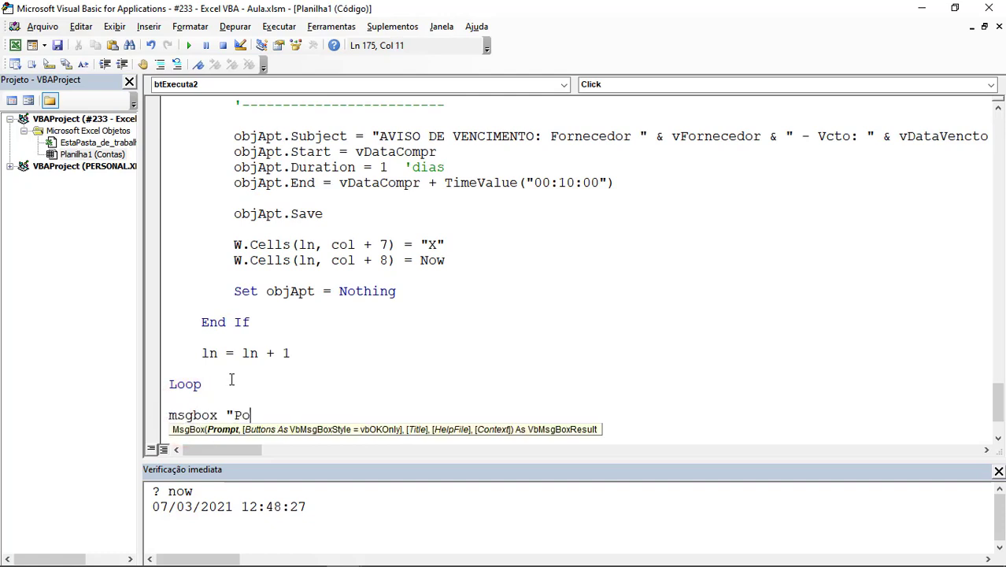
pyautogui.press('BackSpace')
pyautogui.write('rogramação da a')
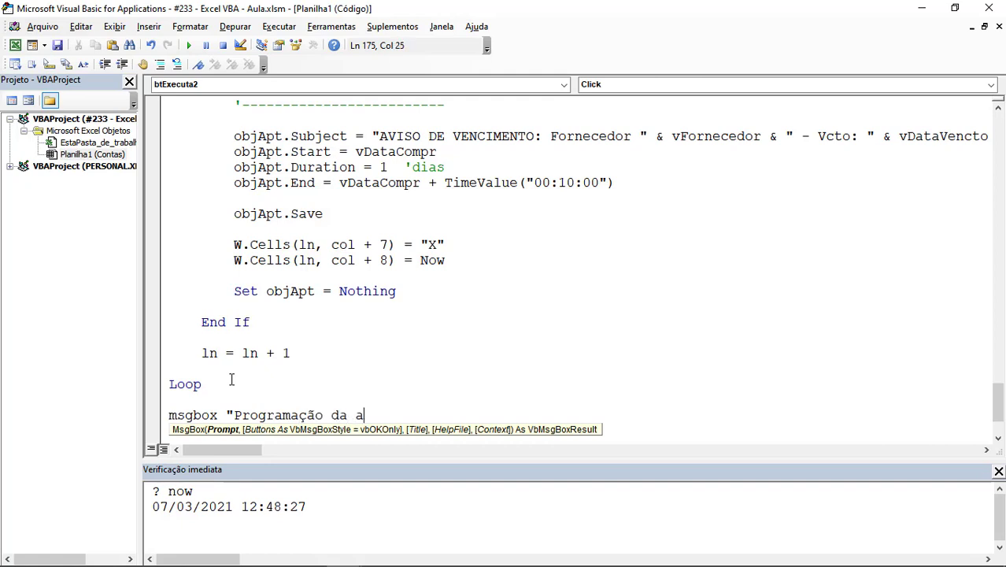
pyautogui.write('genda concluída"')
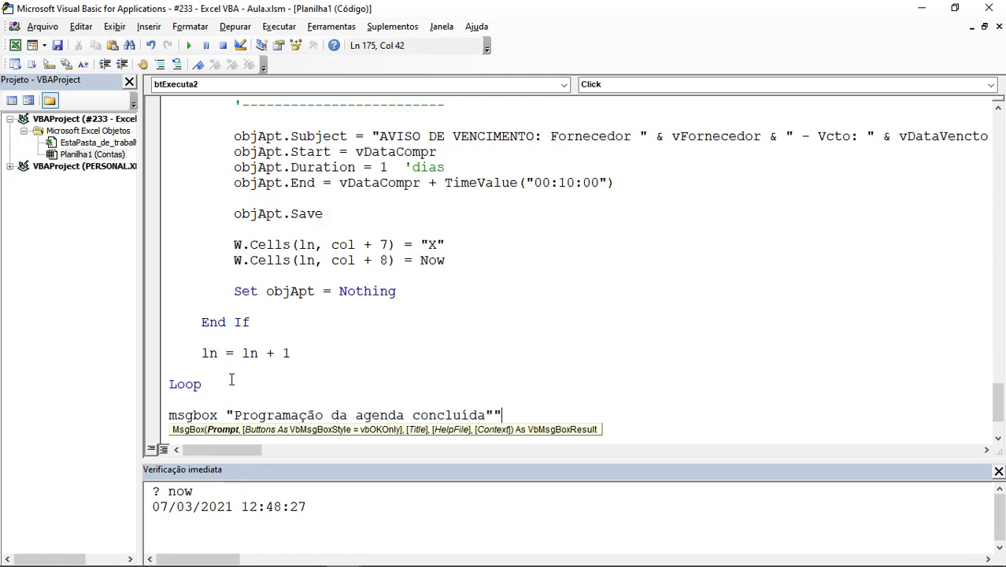
pyautogui.press('Return')
# Release W and ultCel by setting each to Nothing
pyautogui.scroll(-2, 261, 356)
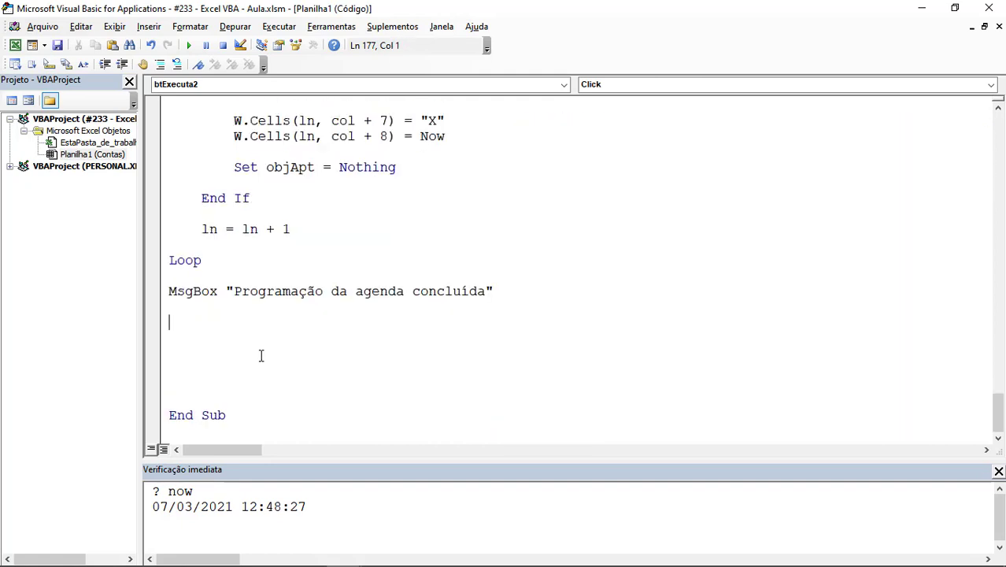
pyautogui.write('set w = n')
pyautogui.write('othing')
pyautogui.press('Return')
pyautogui.write('set ul')
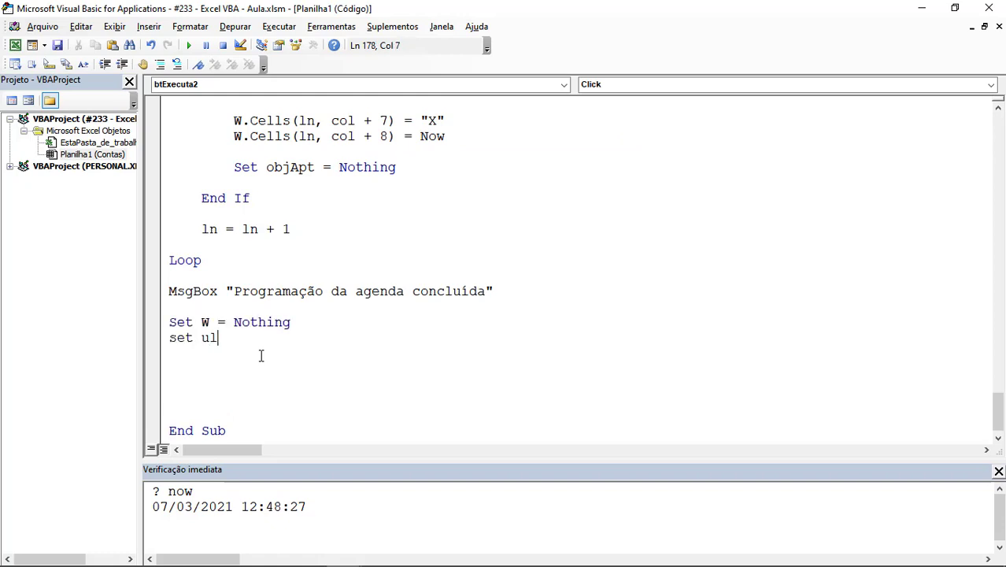
pyautogui.write('tce')
pyautogui.write('l = nohting')
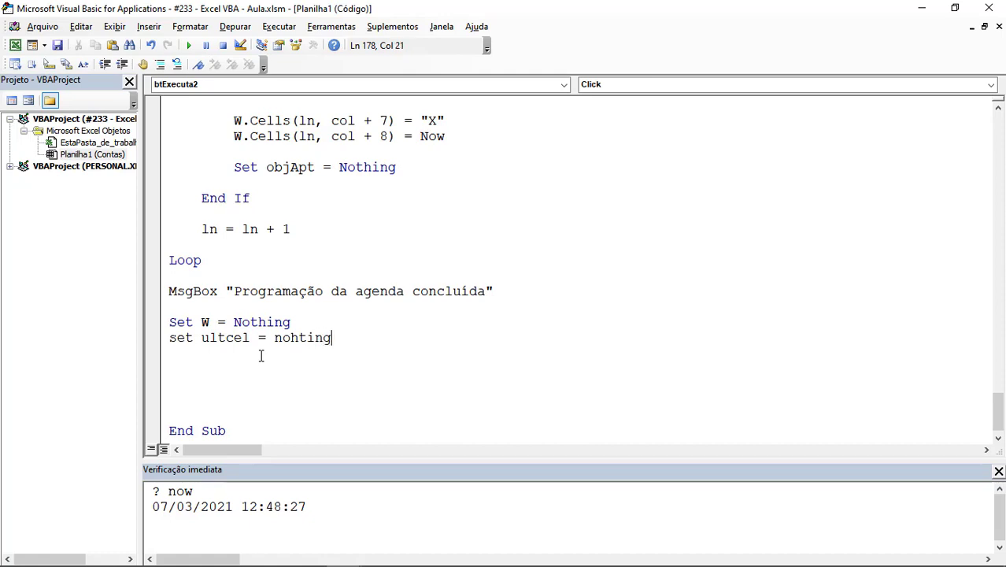
pyautogui.press('BackSpace')
pyautogui.press('BackSpace')
pyautogui.press('BackSpace')
pyautogui.press('BackSpace')
pyautogui.write('thing')
pyautogui.press('Return')
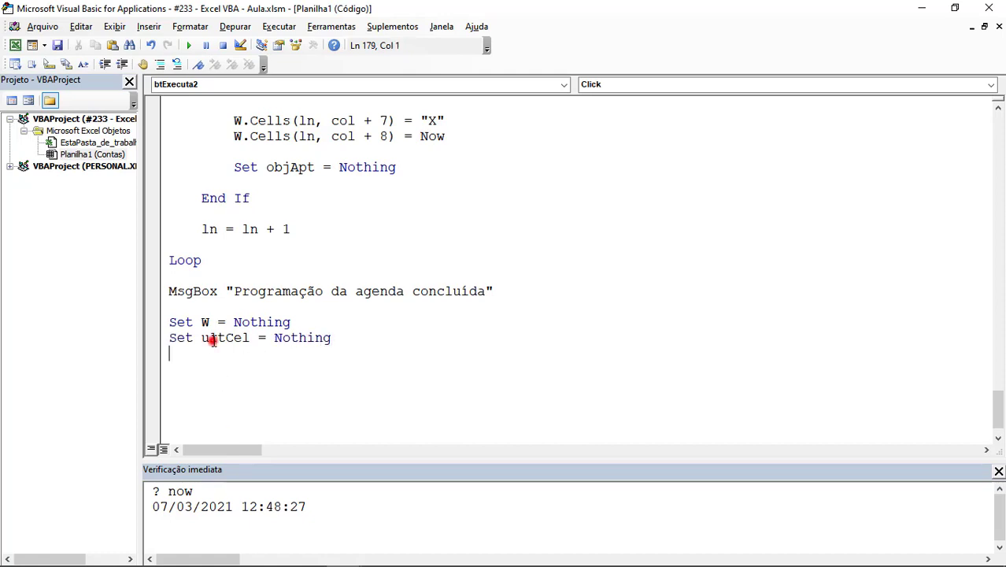
# Add Set objApt = Nothing below the ultCel cleanup line
pyautogui.doubleClick(224, 338)
pyautogui.scroll(1, 224, 334)
pyautogui.doubleClick(246, 214)
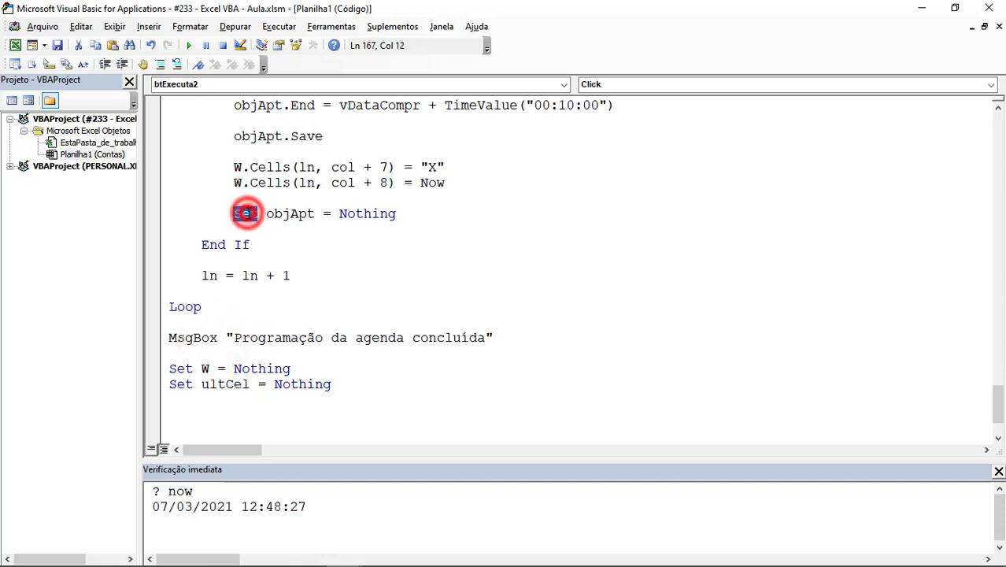
pyautogui.doubleClick(288, 215)
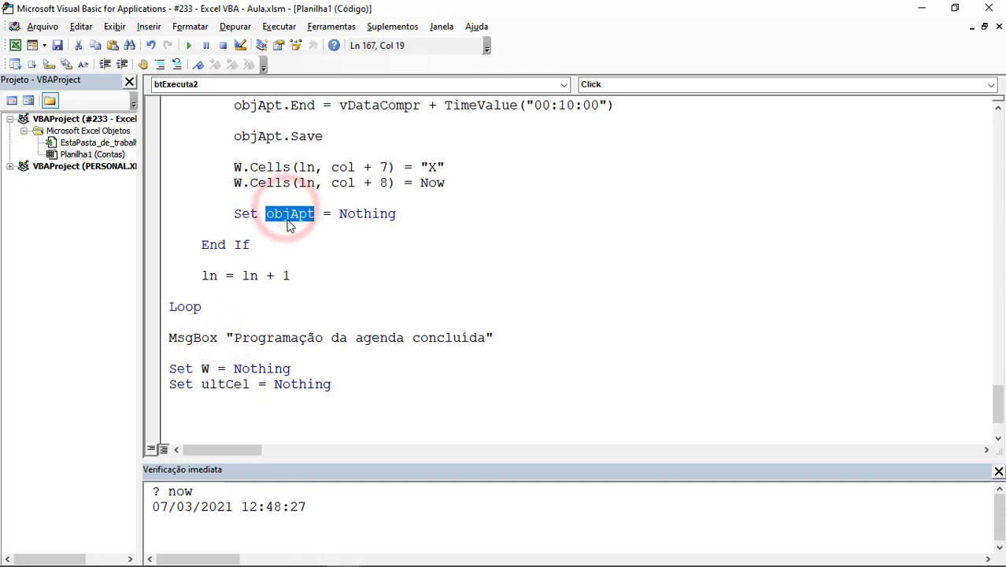
pyautogui.click(224, 404)
pyautogui.write('set ')
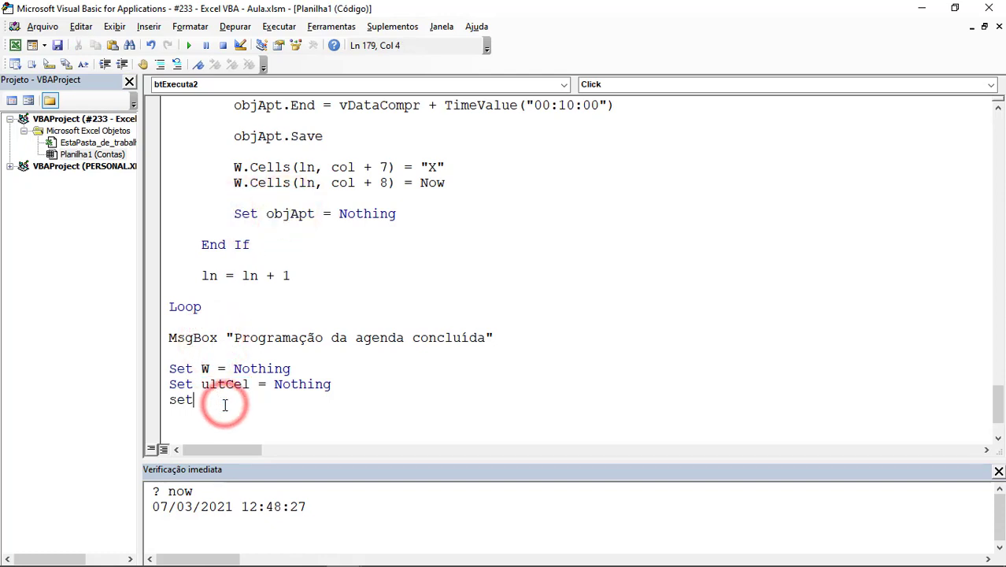
pyautogui.write('objApt = no')
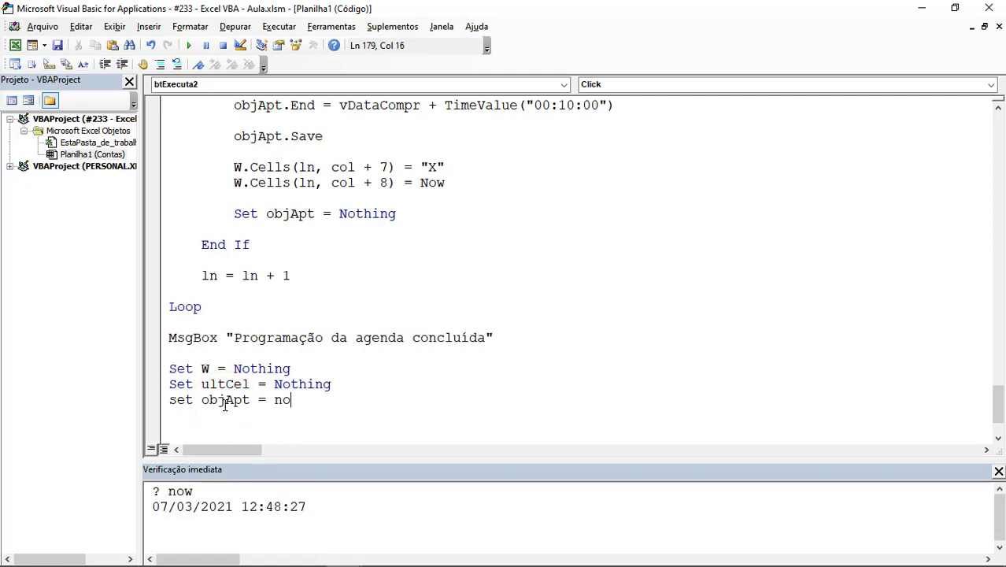
pyautogui.write('thjing')
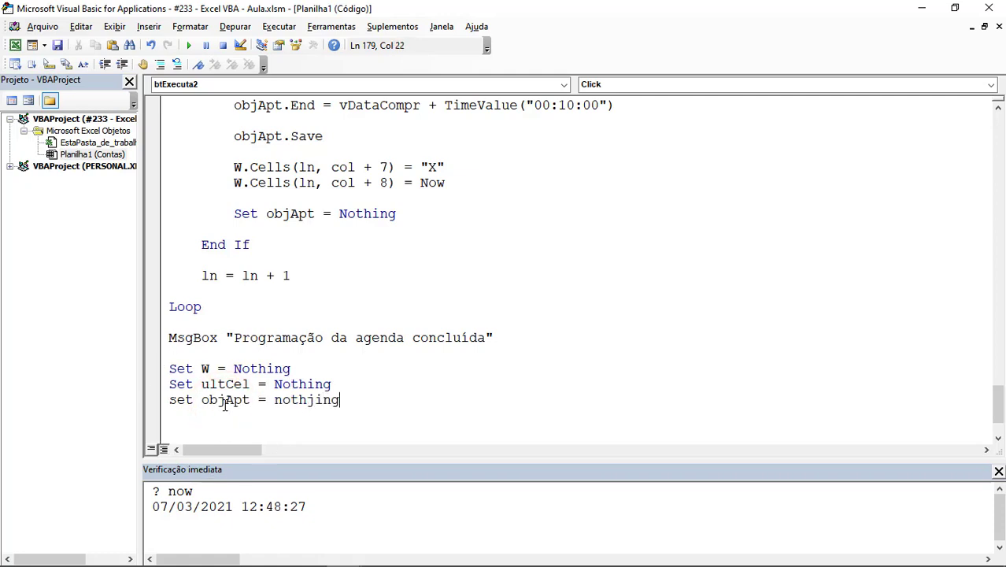
pyautogui.press('BackSpace')
pyautogui.press('BackSpace')
pyautogui.press('BackSpace')
pyautogui.write('ing')
pyautogui.press('Return')
# Add Set objCalendar = Nothing and Set items = Nothing below the objApt line
pyautogui.scroll(2, 286, 356)
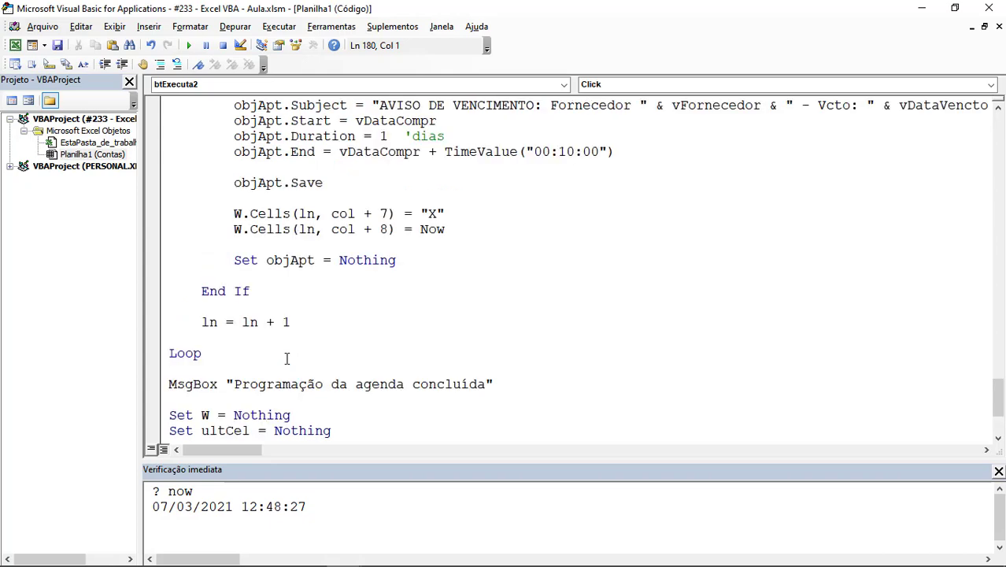
pyautogui.scroll(6, 287, 355)
pyautogui.scroll(4, 286, 356)
pyautogui.scroll(2, 286, 356)
pyautogui.scroll(2, 289, 318)
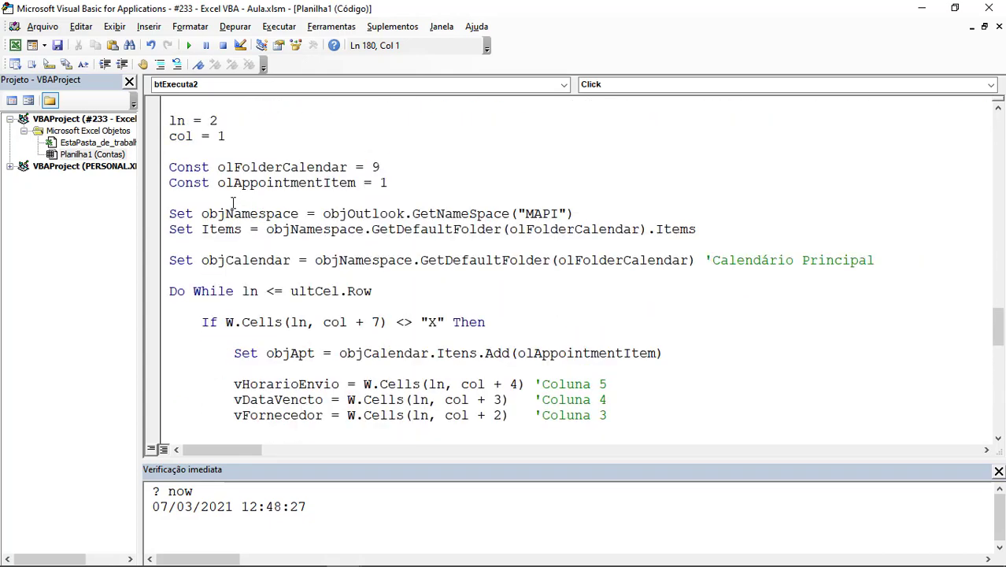
pyautogui.doubleClick(206, 213)
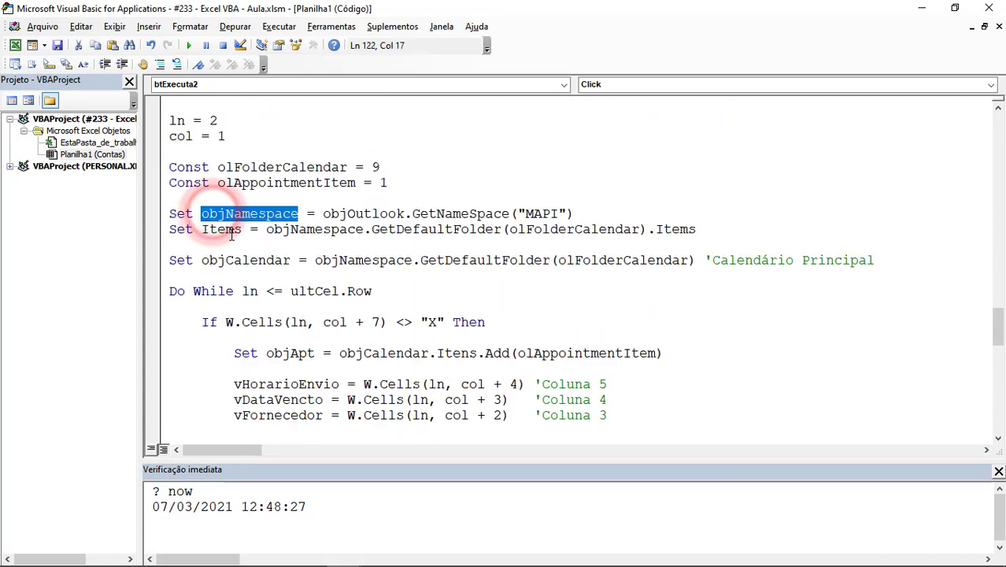
pyautogui.doubleClick(226, 229)
pyautogui.doubleClick(228, 261)
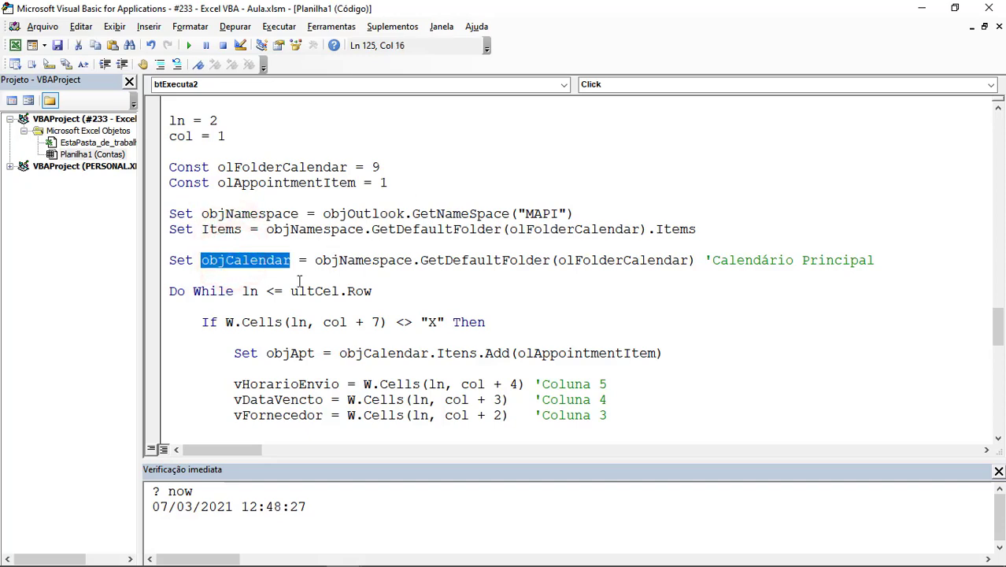
pyautogui.scroll(-5, 299, 281)
pyautogui.scroll(-4, 352, 429)
pyautogui.scroll(-3, 352, 421)
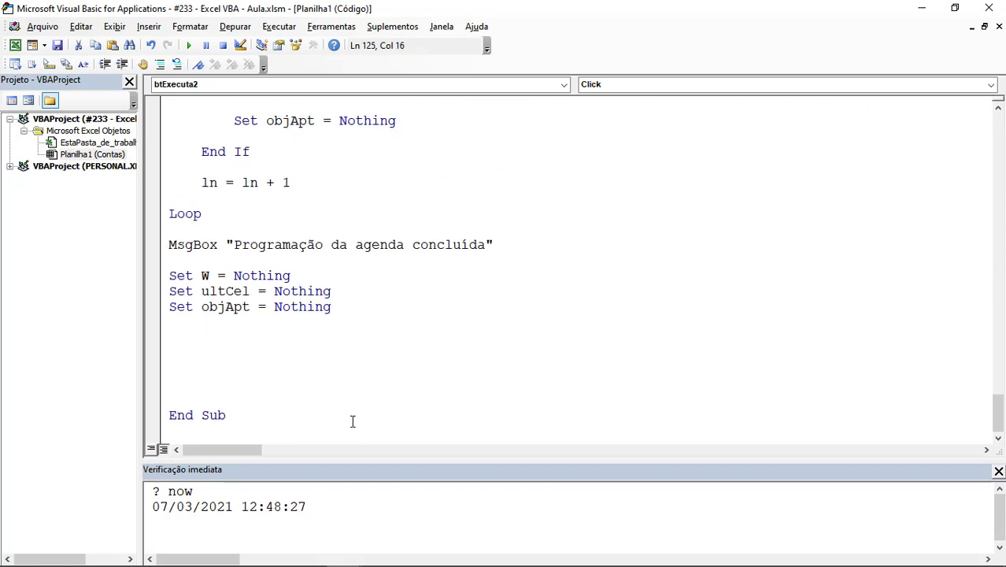
pyautogui.click(332, 332)
pyautogui.write('s')
pyautogui.press('Up')
pyautogui.write('set')
pyautogui.write('objCalendar = nothing')
pyautogui.press('Down')
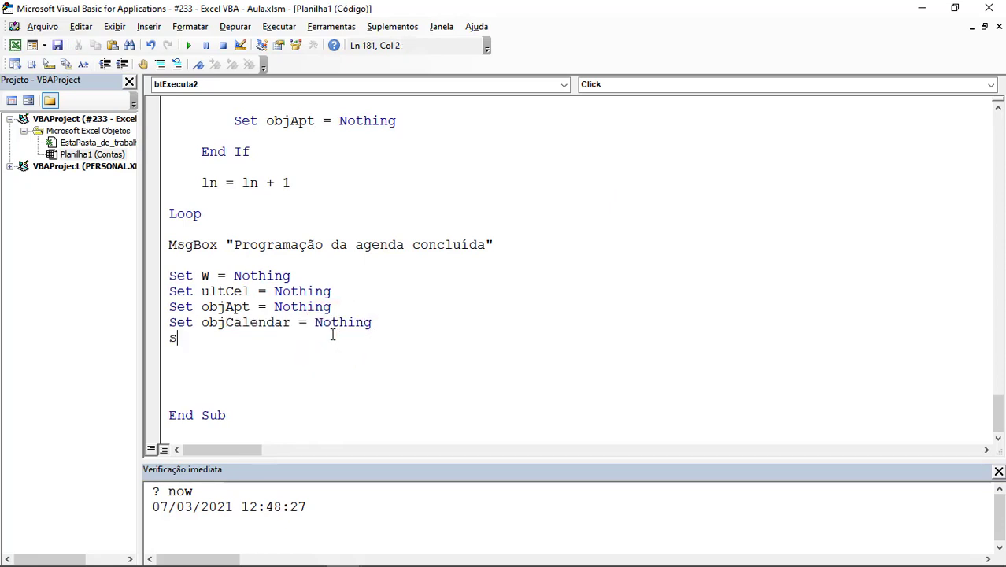
pyautogui.write('et items = ')
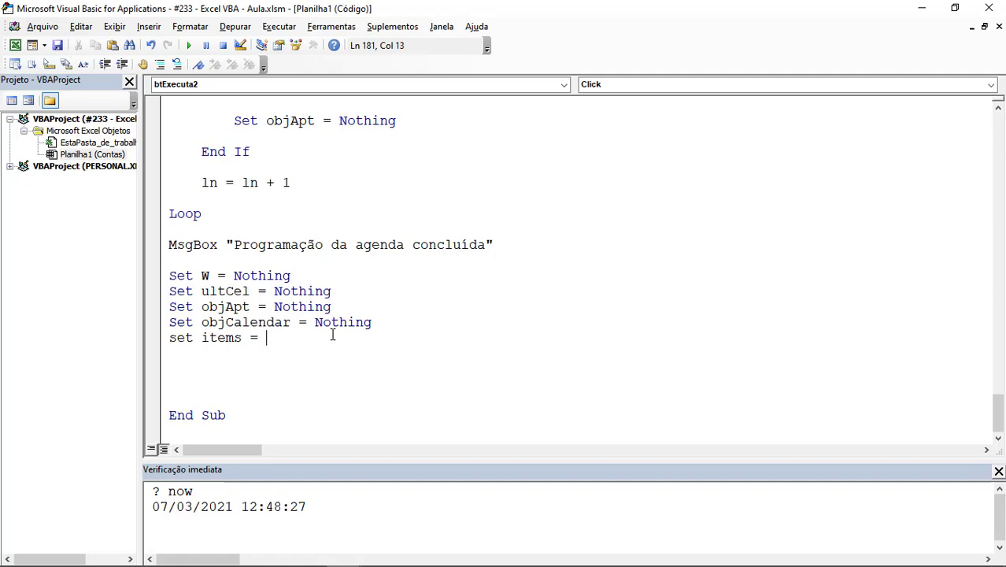
pyautogui.write('nothingg')
pyautogui.press('BackSpace')
pyautogui.press('Return')
# Add Set objOutlook = Nothing as the last cleanup line and remove the extra blank lines
pyautogui.write('set ')
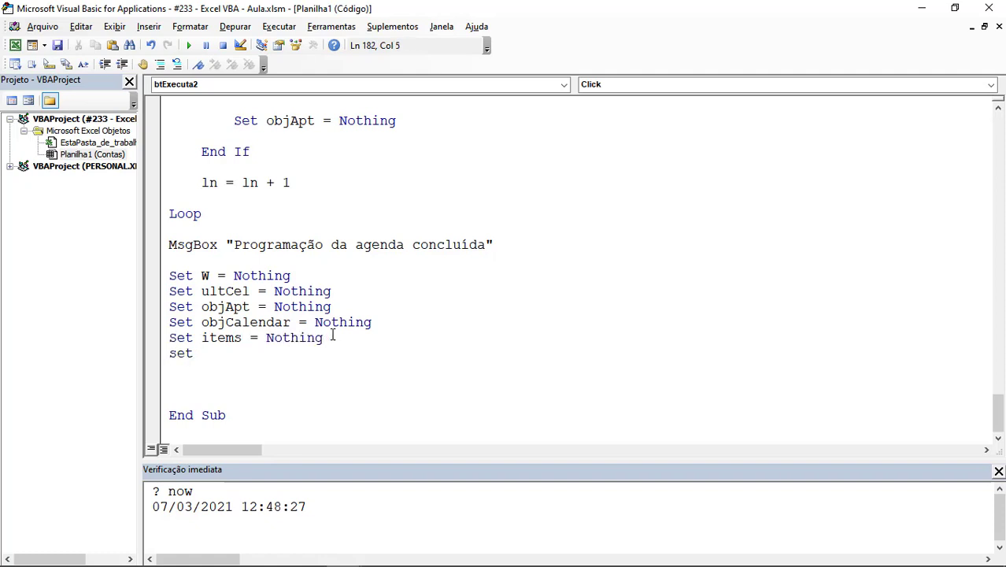
pyautogui.write('obj')
pyautogui.hotkey('ctrl', 'space')
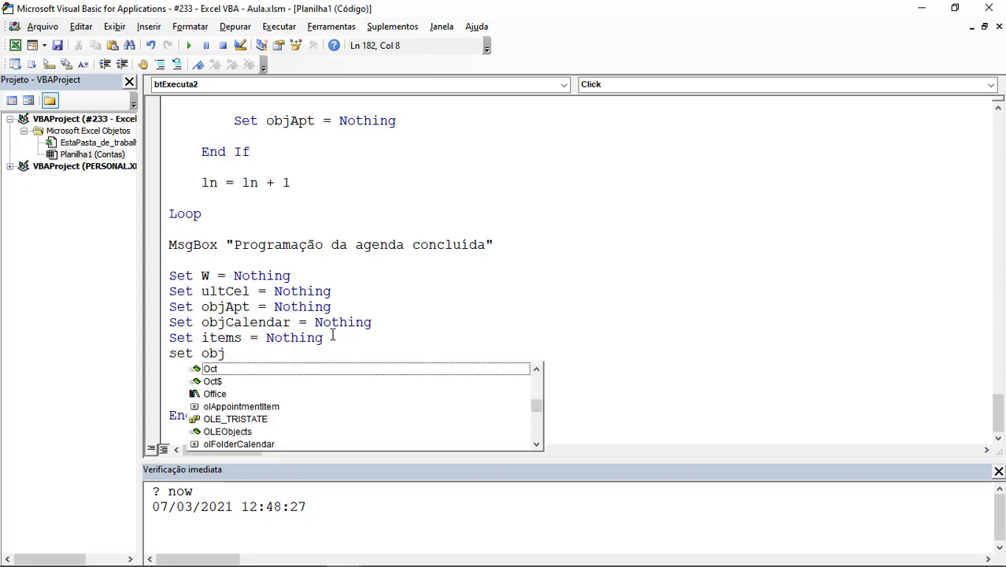
pyautogui.press('Escape')
pyautogui.scroll(10, 407, 275)
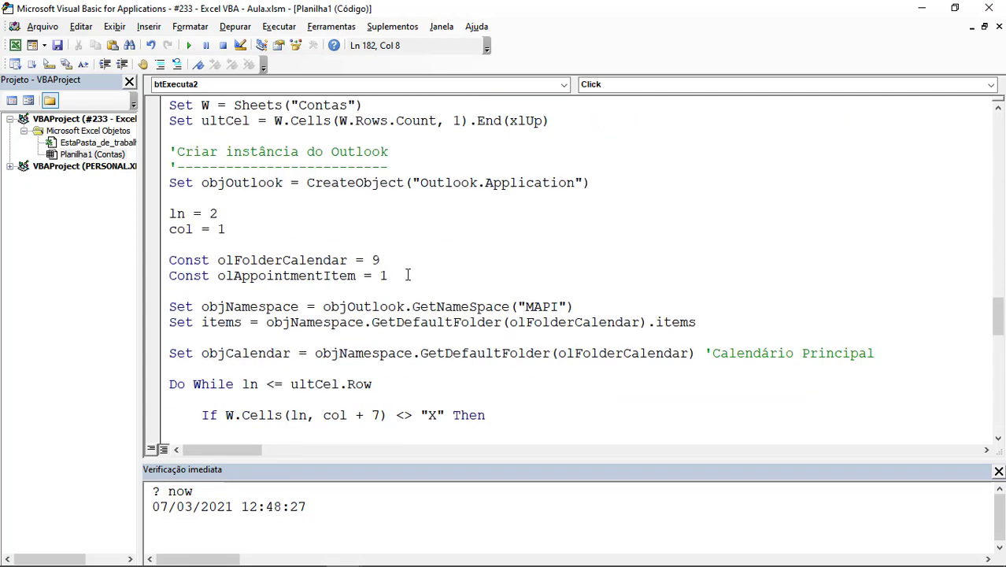
pyautogui.scroll(2, 407, 275)
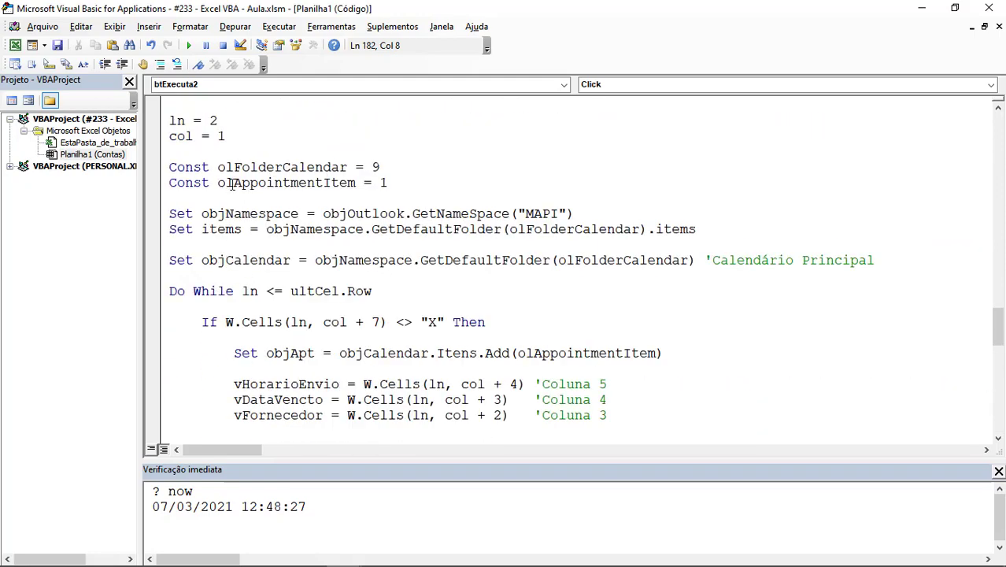
pyautogui.scroll(2, 228, 217)
pyautogui.scroll(1, 228, 215)
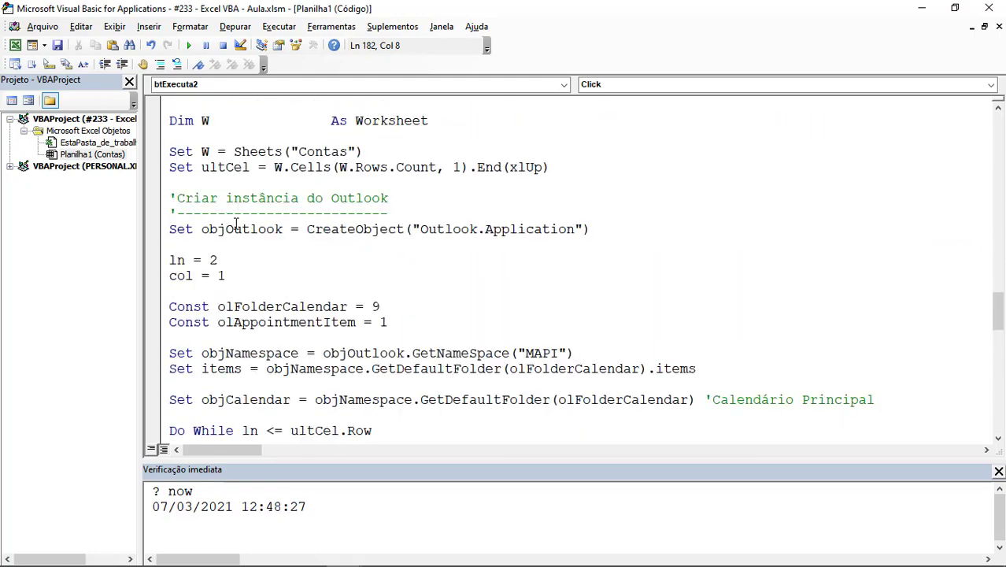
pyautogui.doubleClick(234, 225)
pyautogui.hotkey('ctrl', 'c')
pyautogui.scroll(-3, 232, 252)
pyautogui.scroll(-8, 236, 260)
pyautogui.scroll(-3, 279, 288)
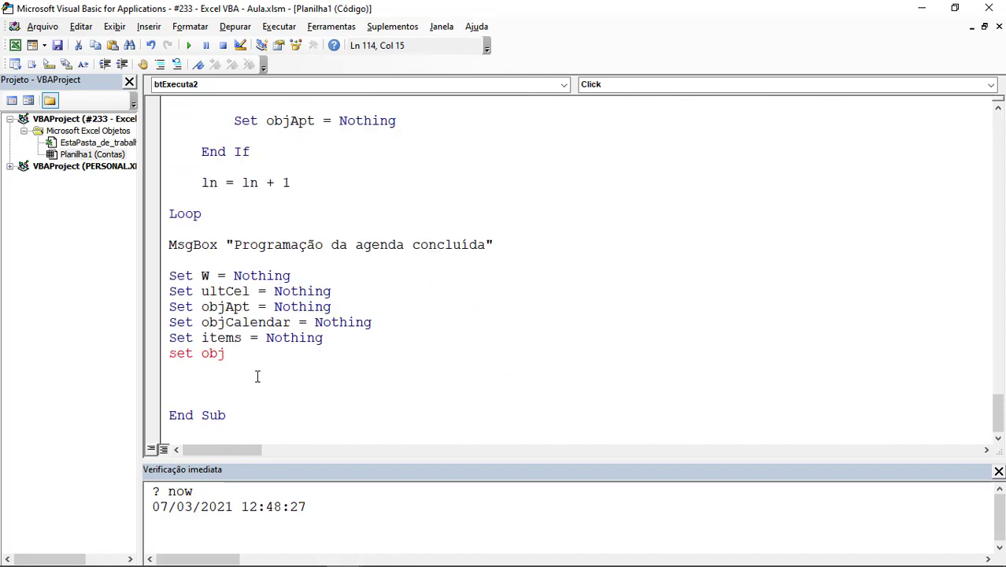
pyautogui.doubleClick(236, 353)
pyautogui.hotkey('ctrl', 'v')
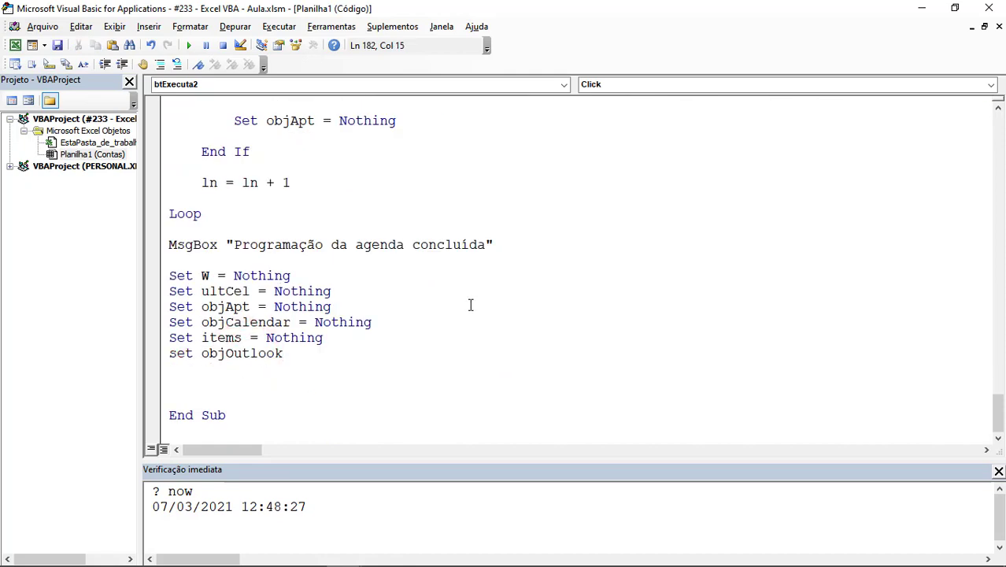
pyautogui.write('oting')
pyautogui.press('BackSpace')
pyautogui.write('hjing')
pyautogui.press('Down')
pyautogui.press('Delete')
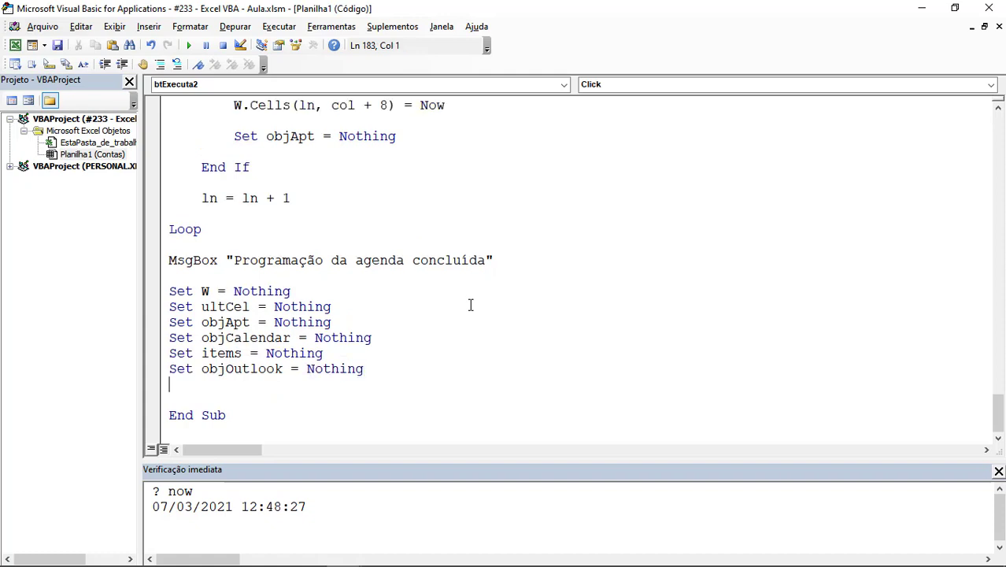
pyautogui.press('Delete')
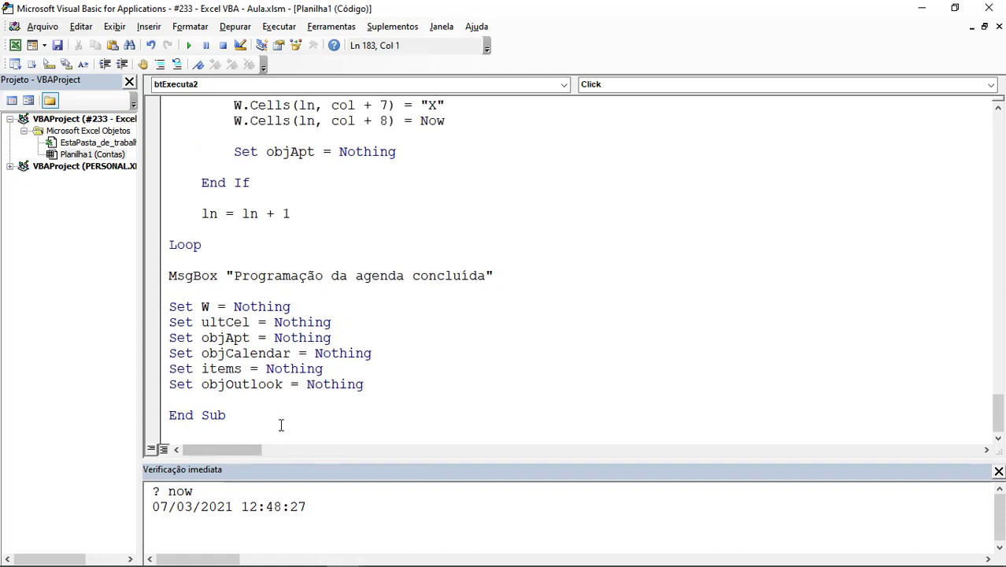
# Compile the VBA project from the Debug menu to check for errors
pyautogui.click(276, 415)
pyautogui.click(275, 337)
pyautogui.click(235, 26)
pyautogui.moveTo(190, 26)
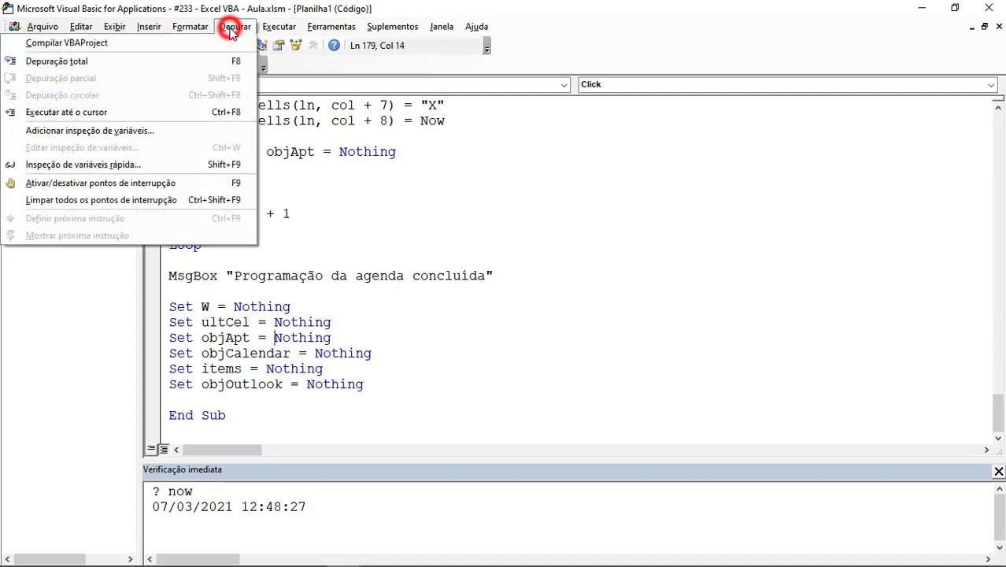
pyautogui.click(227, 40)
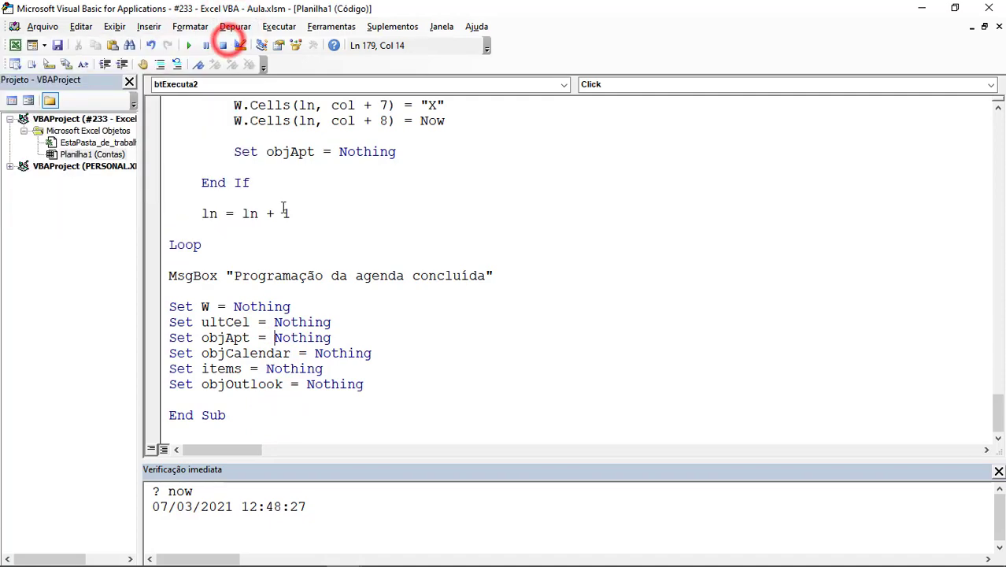
pyautogui.click(301, 284)
# Show the Excel sheet beside the code and step with F8 through Set W to the Outlook instance creation
pyautogui.scroll(5, 302, 285)
pyautogui.scroll(3, 292, 291)
pyautogui.scroll(3, 275, 303)
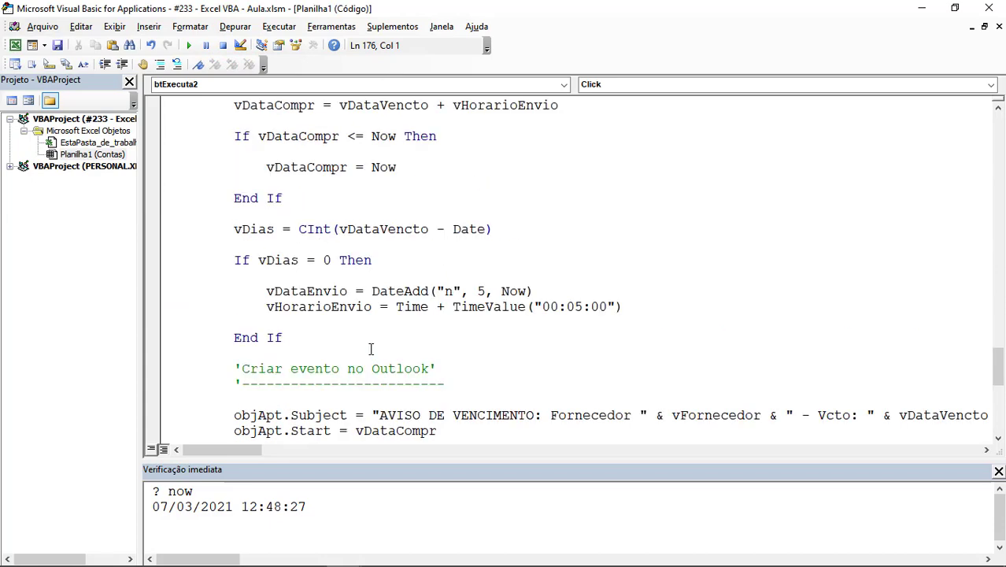
pyautogui.scroll(1, 255, 316)
pyautogui.scroll(1, 260, 319)
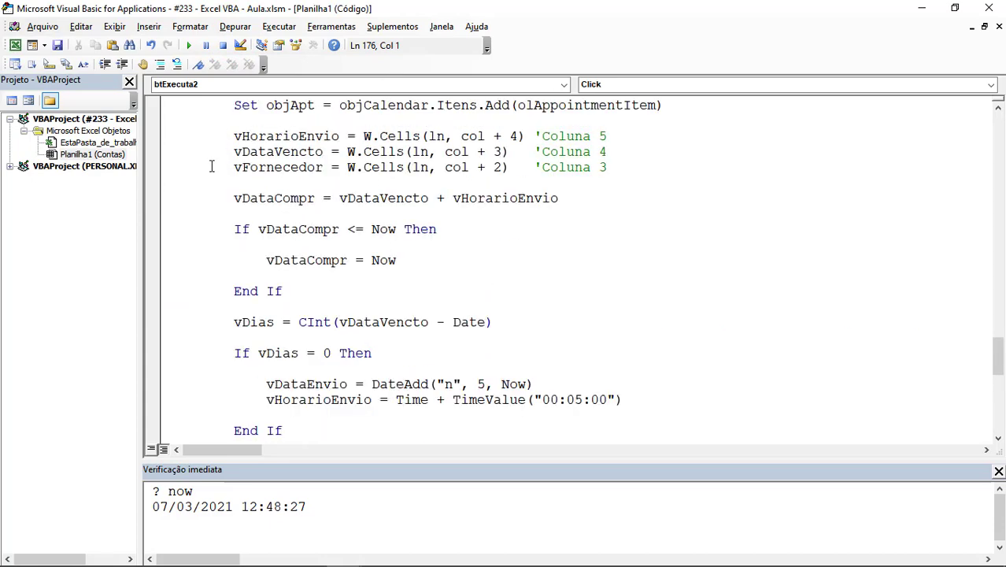
pyautogui.moveTo(322, 13)
pyautogui.mouseDown()
pyautogui.moveTo(537, 67)
pyautogui.moveTo(686, 74)
pyautogui.moveTo(689, 37)
pyautogui.moveTo(673, 17)
pyautogui.mouseUp()
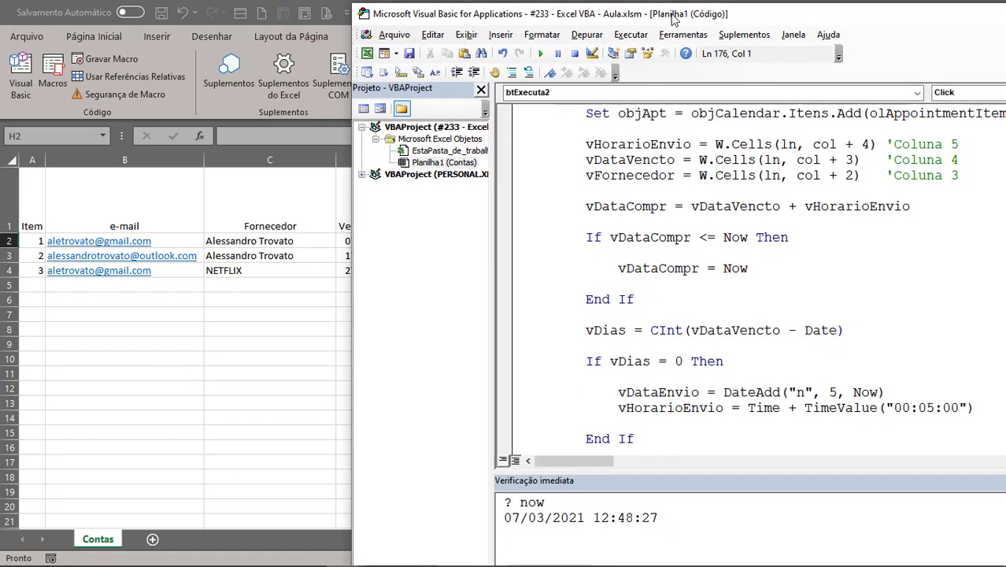
pyautogui.click(649, 218)
pyautogui.press('F8')
pyautogui.scroll(-1, 669, 303)
pyautogui.scroll(-3, 714, 308)
pyautogui.press('F8')
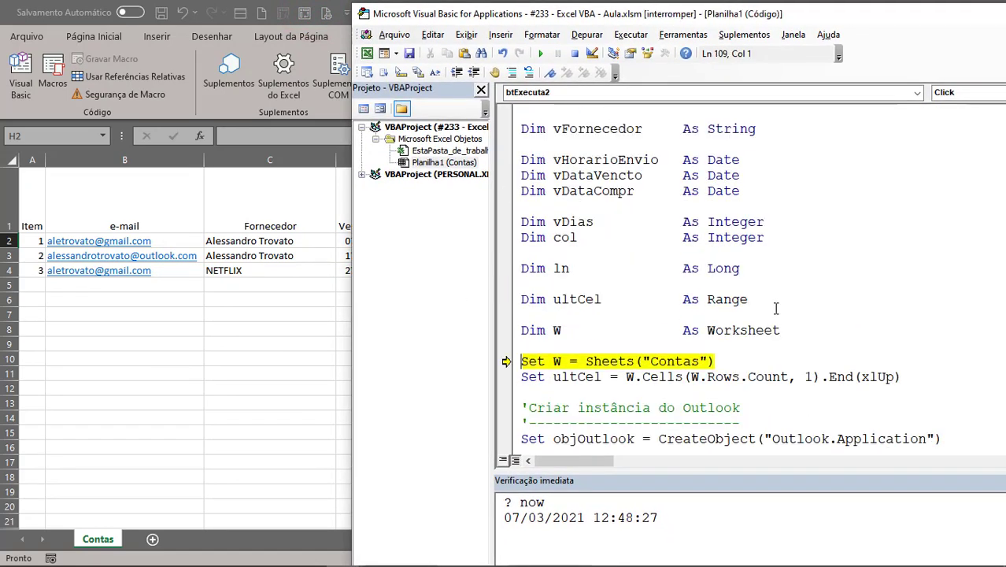
pyautogui.scroll(-2, 775, 308)
pyautogui.press('F8')
pyautogui.press('F8')
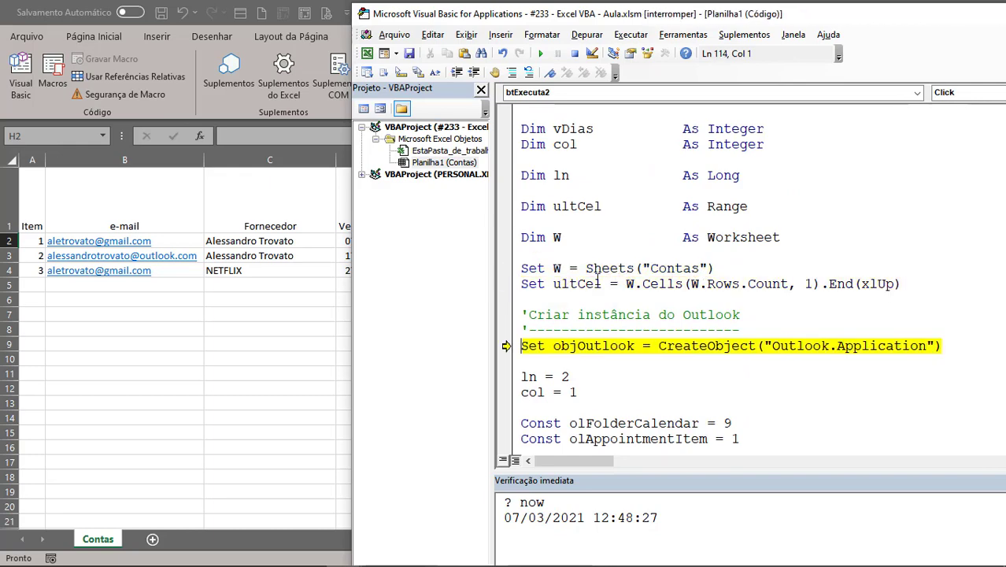
pyautogui.scroll(-1, 563, 279)
pyautogui.scroll(-2, 590, 227)
pyautogui.press('F8')
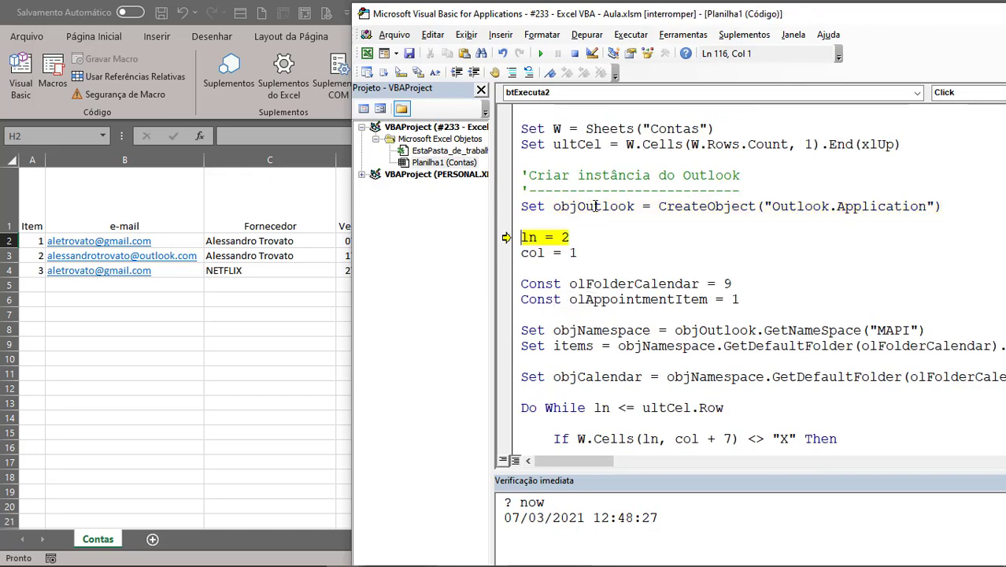
# Step past the namespace, calendar items and calendar folder assignments, then resume with F5
pyautogui.scroll(-1, 602, 215)
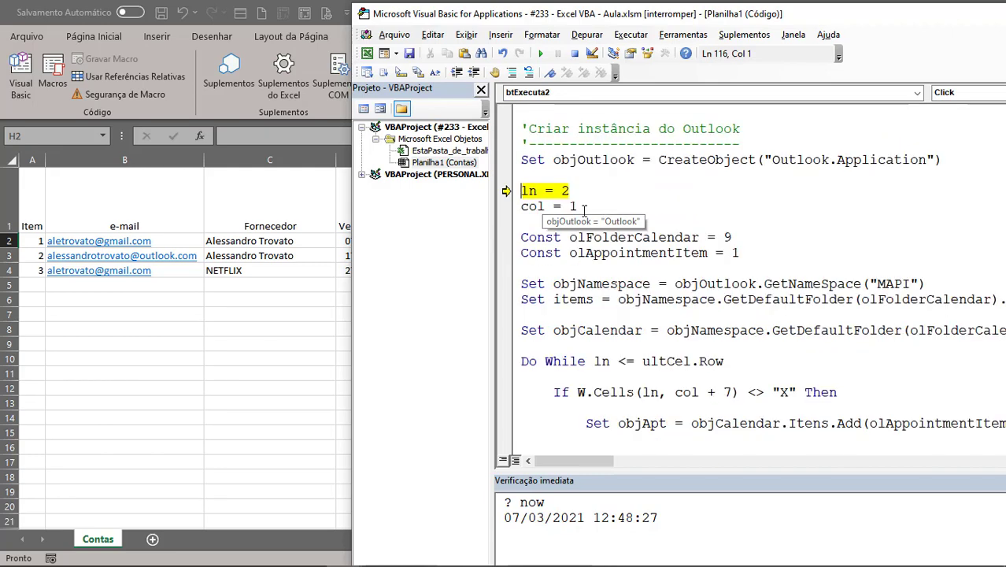
pyautogui.press('F8')
pyautogui.press('F8')
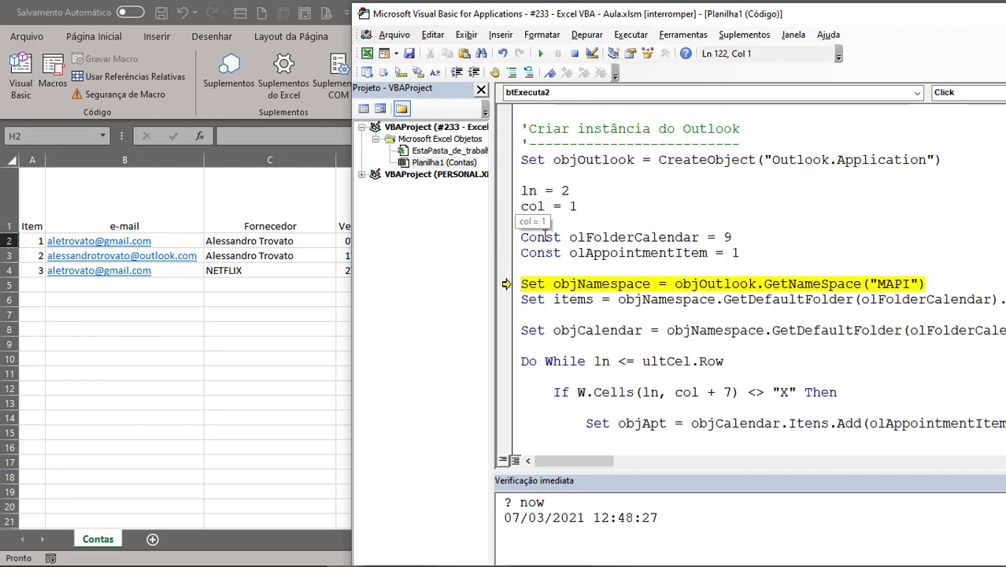
pyautogui.scroll(-1, 547, 236)
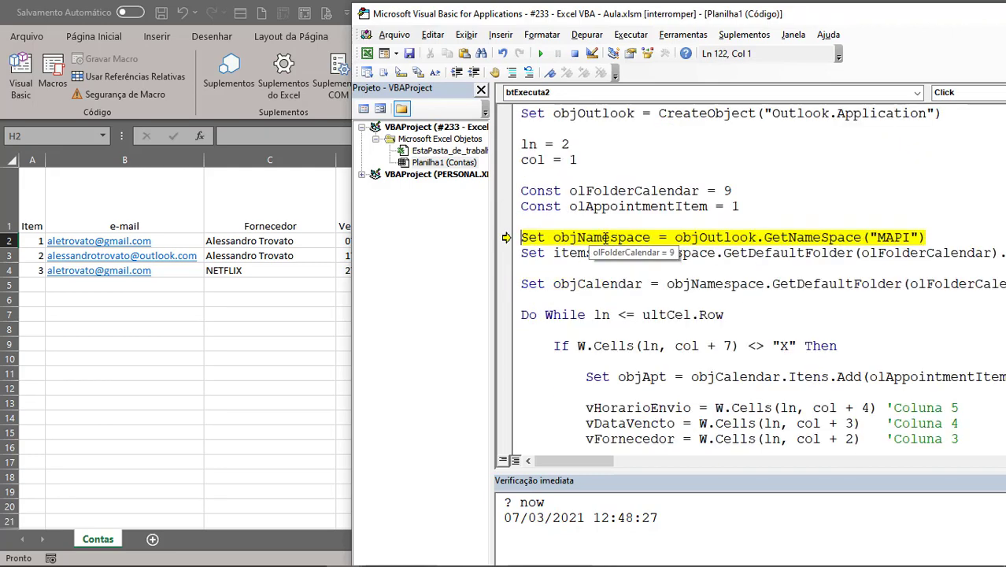
pyautogui.scroll(-1, 561, 233)
pyautogui.press('F8')
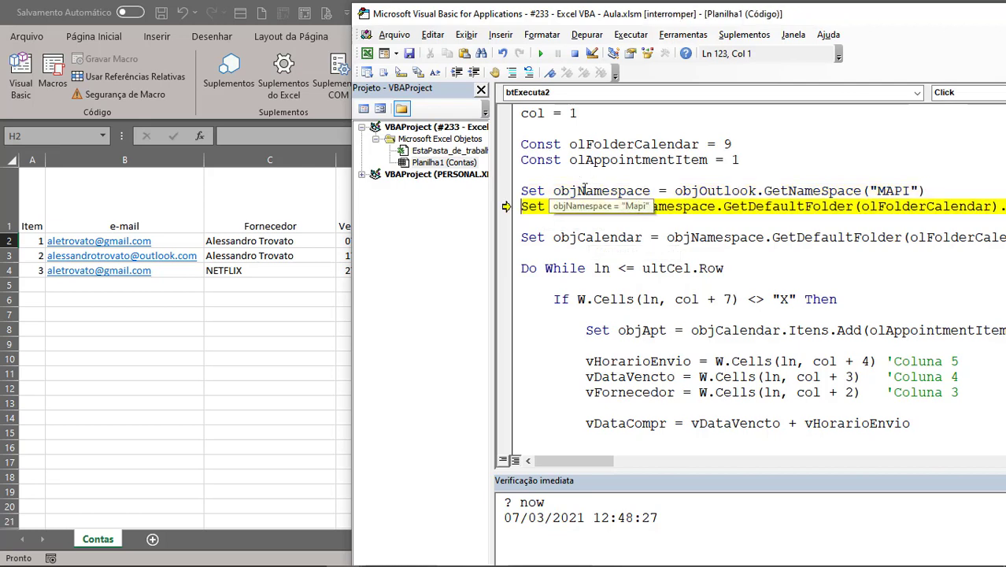
pyautogui.press('F8')
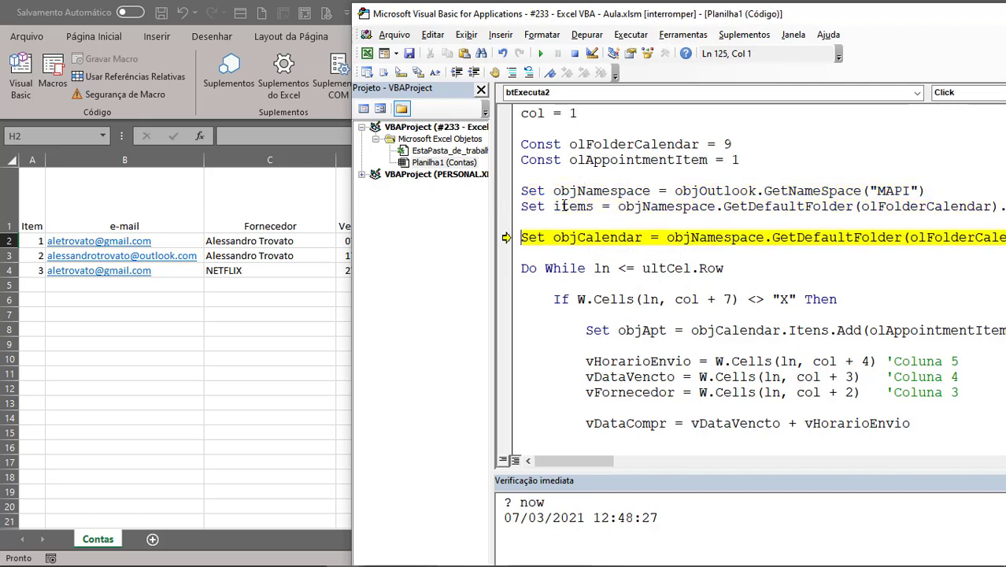
pyautogui.moveTo(929, 207)
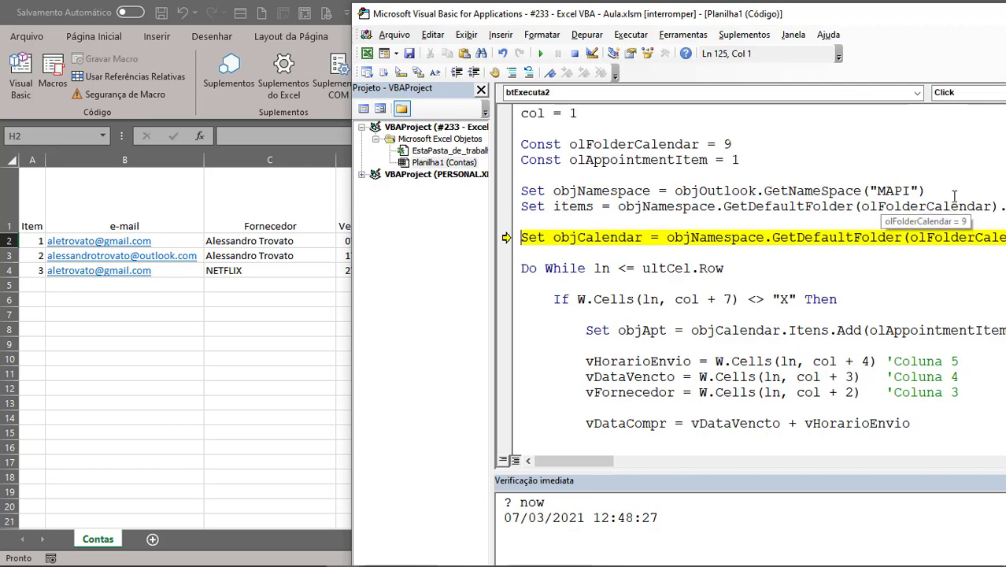
pyautogui.press('F8')
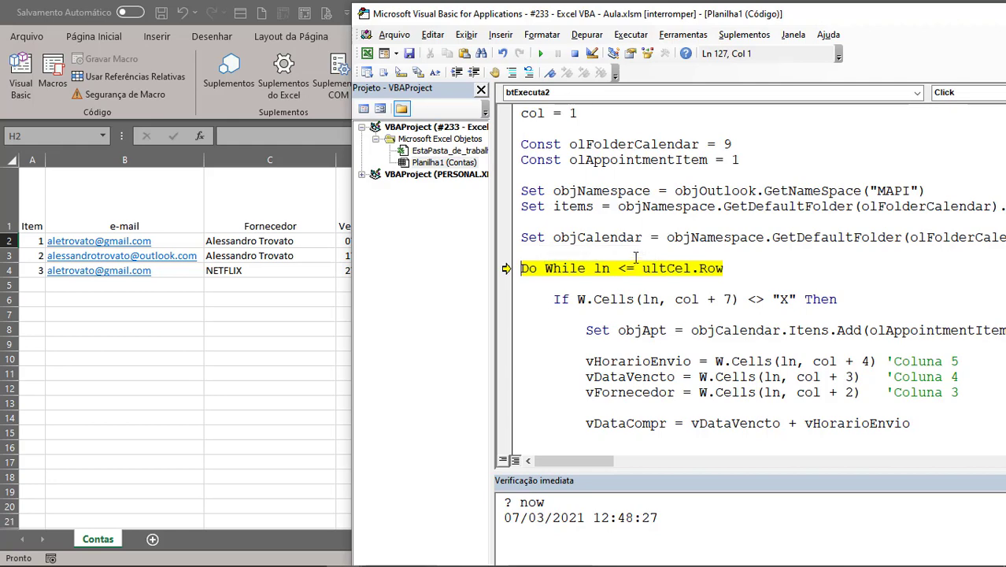
pyautogui.moveTo(597, 237)
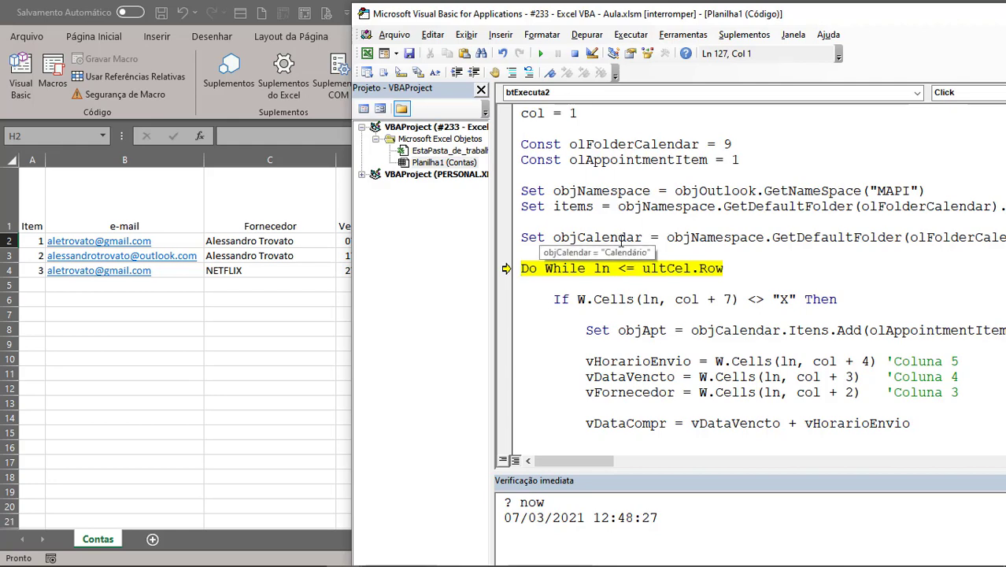
pyautogui.scroll(-1, 620, 241)
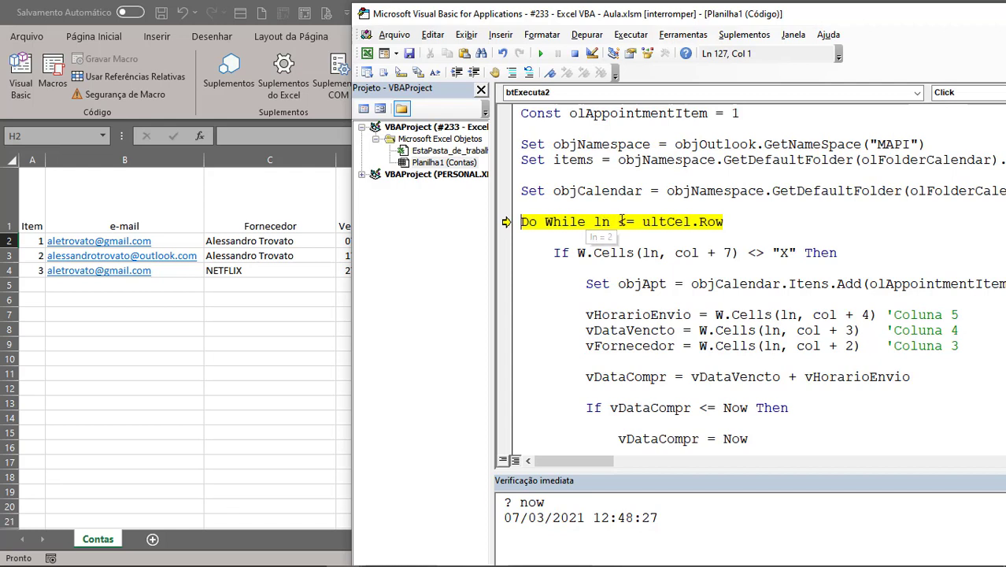
pyautogui.moveTo(682, 268)
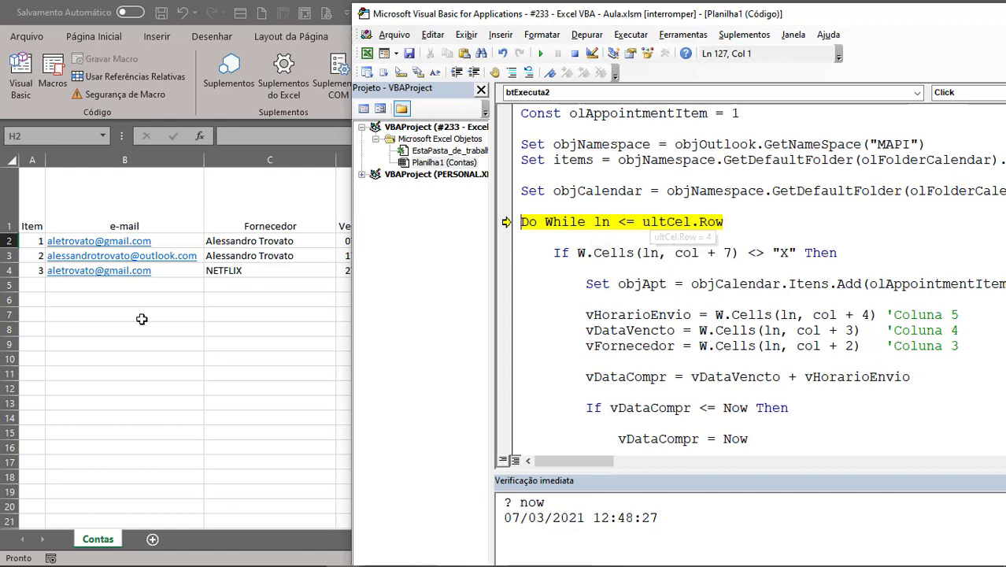
pyautogui.press('F5')
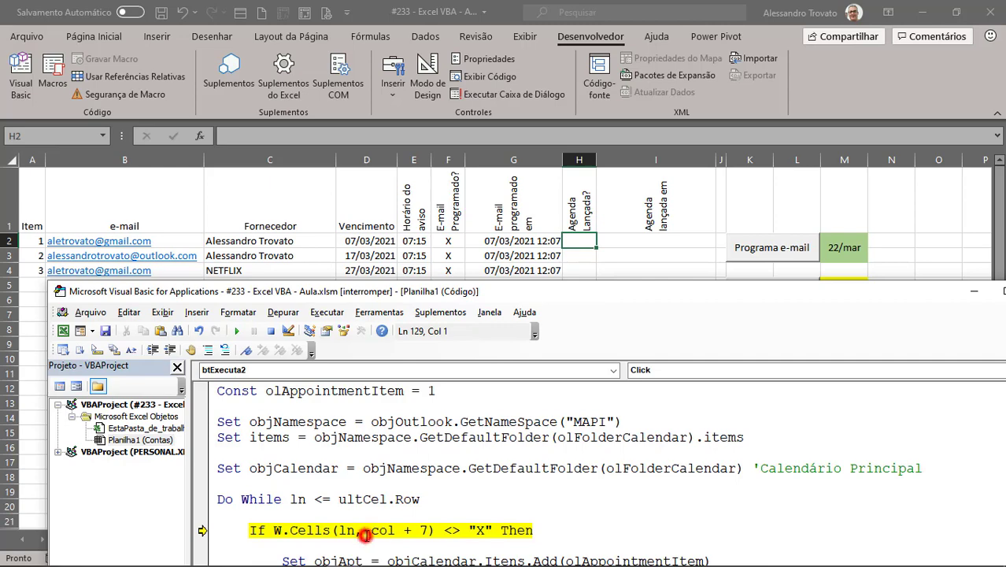
# Maximize the code window and step onto the appointment line, triggering run-time error 438
pyautogui.moveTo(362, 529); pyautogui.dragTo(428, 530)
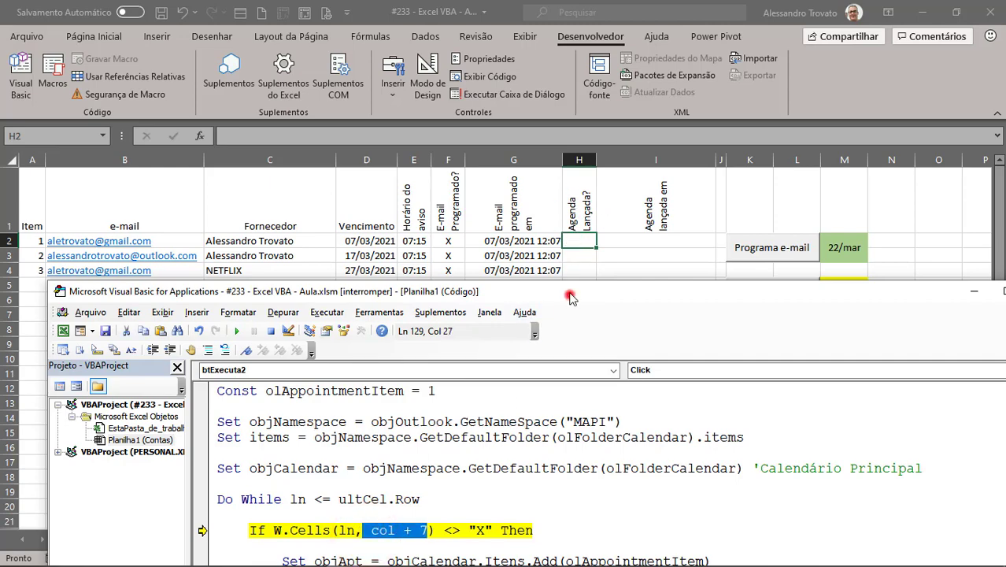
pyautogui.moveTo(570, 294); pyautogui.dragTo(584, 116)
pyautogui.doubleClick(583, 117)
pyautogui.click(466, 260)
pyautogui.press('F8')
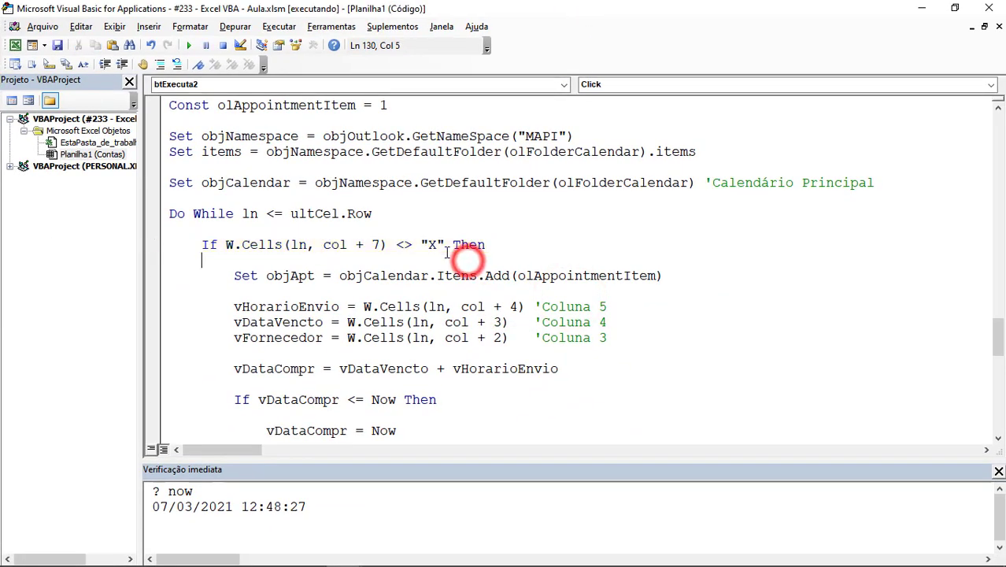
pyautogui.scroll(-2, 425, 278)
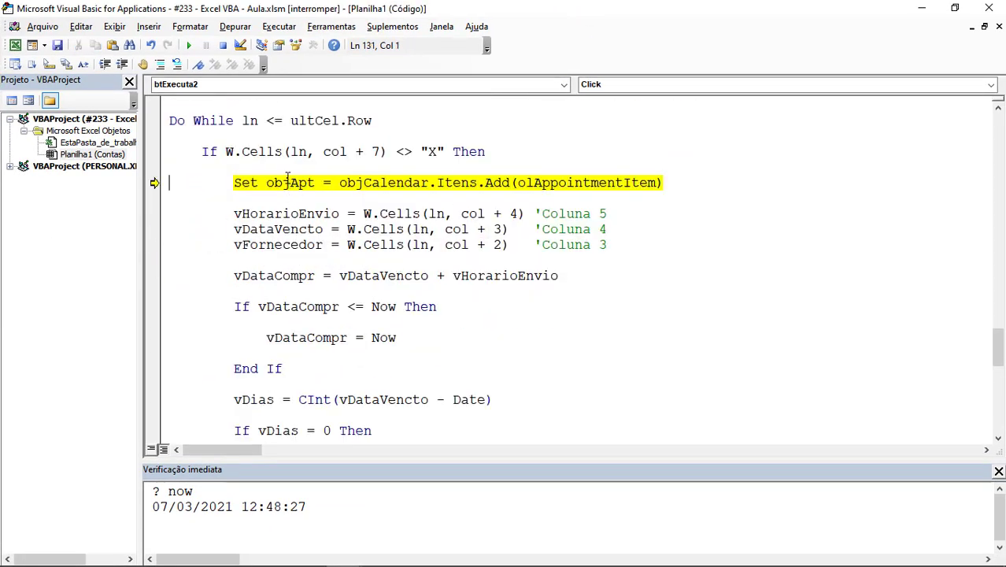
pyautogui.press('F8')
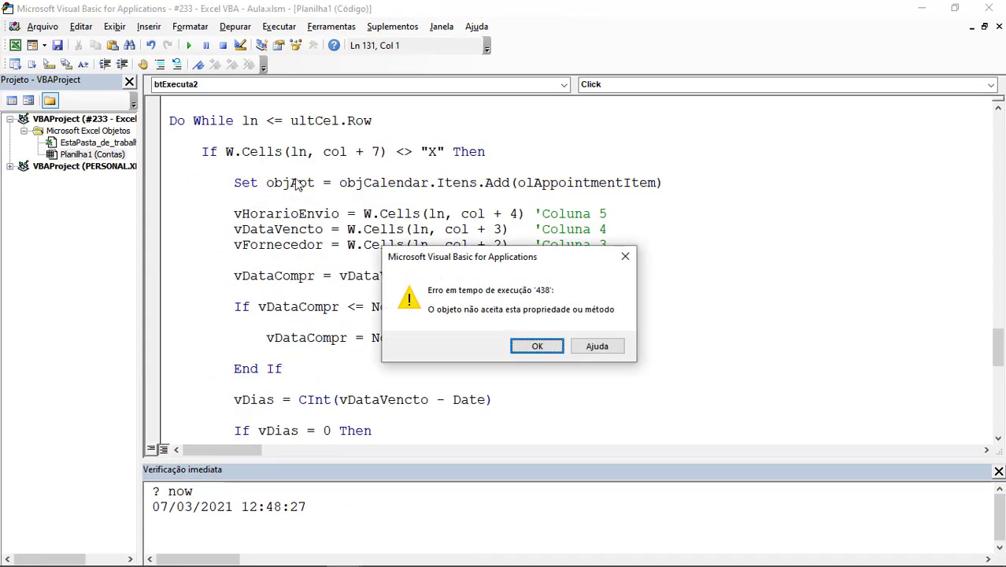
pyautogui.click(538, 346)
# Correct Itens to Items in the objCalendar.Items.Add line
pyautogui.click(478, 186)
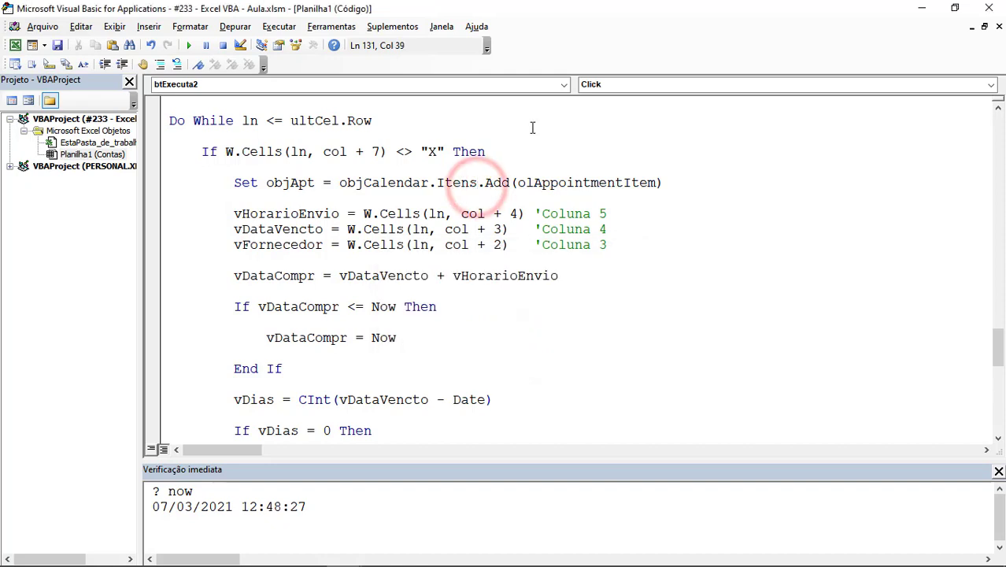
pyautogui.press('Left')
pyautogui.press('BackSpace')
pyautogui.write('m')
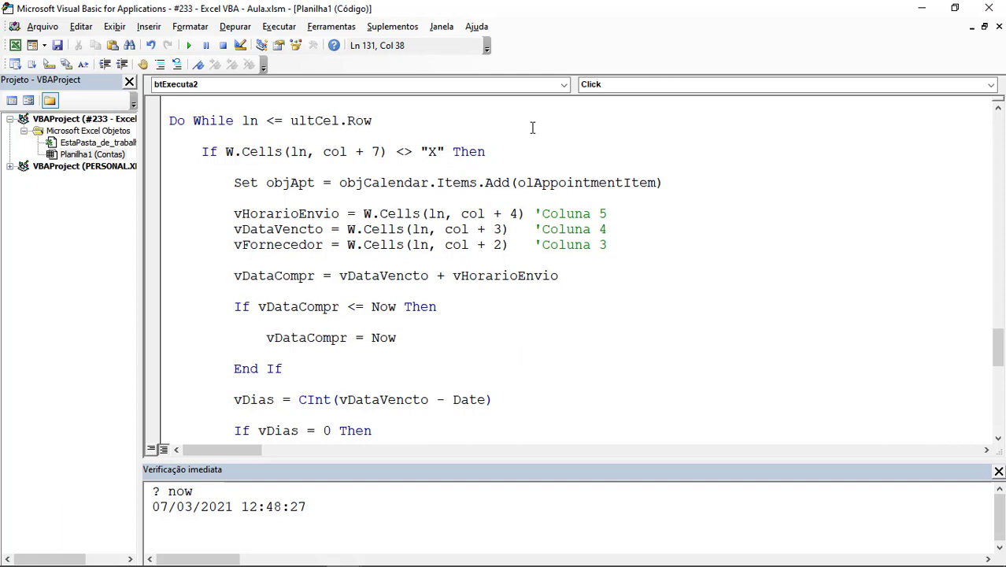
# Run to a temporary breakpoint on Set objApt, then step past the vHorarioEnvio, vDataVencto, vFornecedor and vDataCompr assignments
pyautogui.click(154, 183)
pyautogui.press('F5')
pyautogui.press('F8')
pyautogui.moveTo(286, 214)
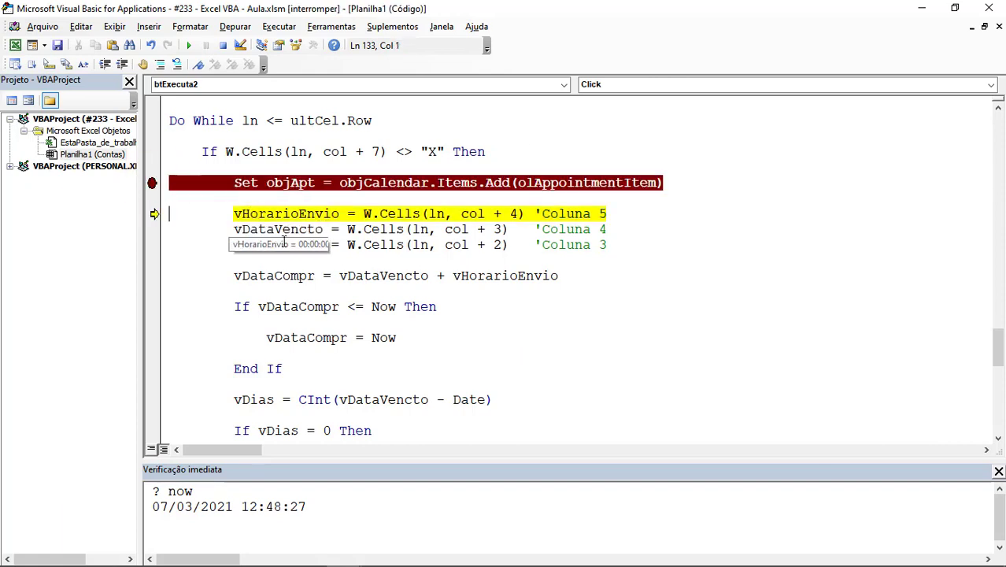
pyautogui.click(152, 182)
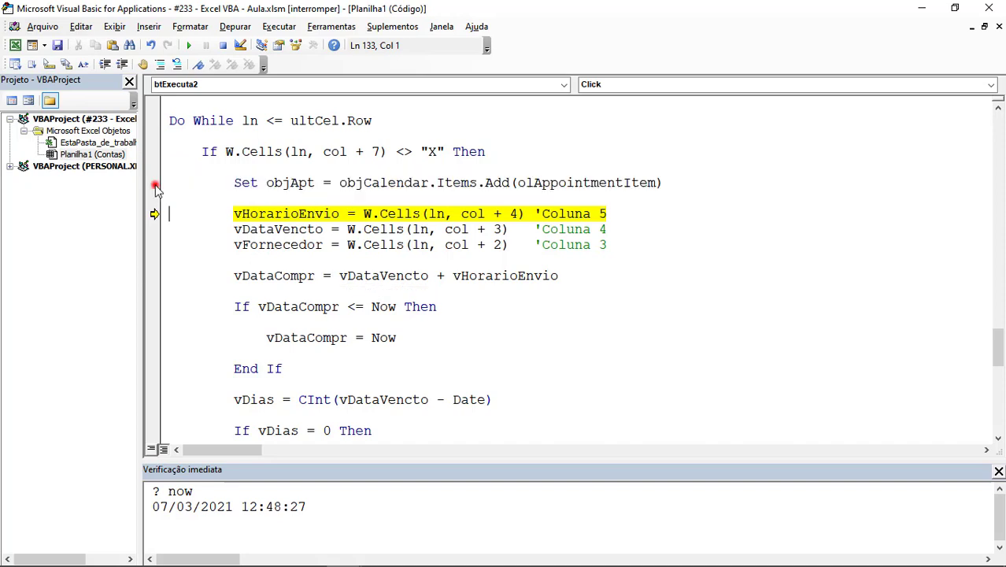
pyautogui.press('F8')
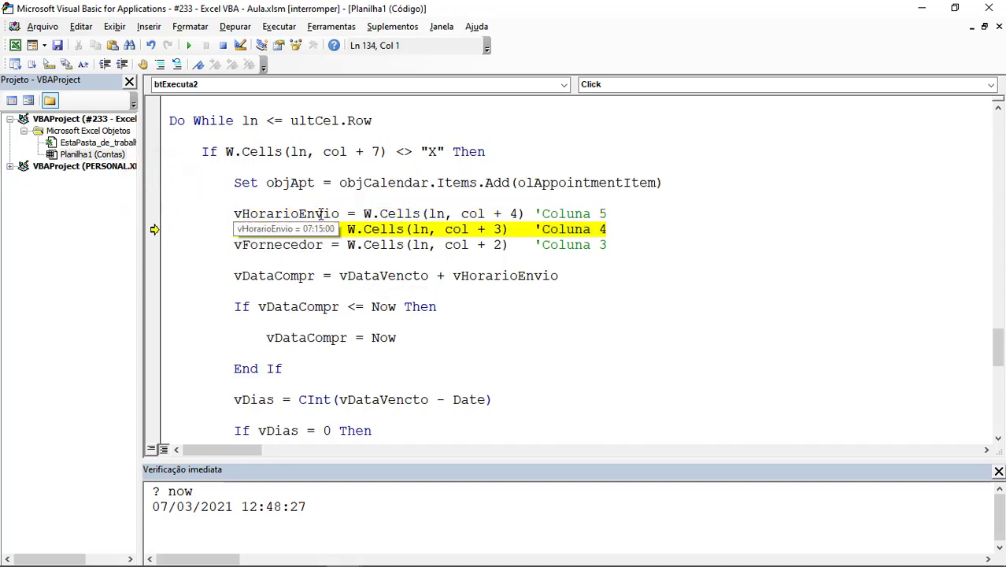
pyautogui.press('F8')
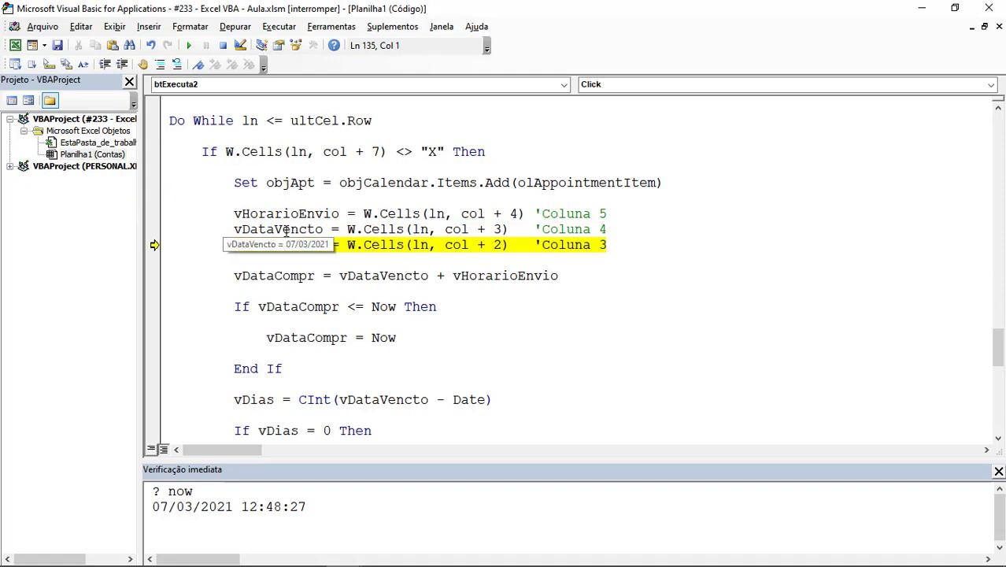
pyautogui.press('F8')
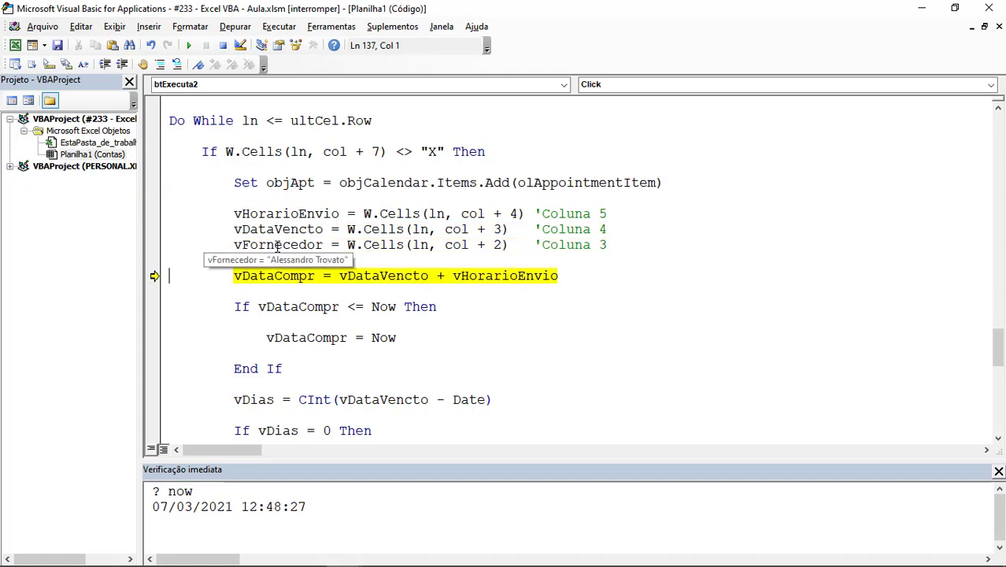
pyautogui.press('F8')
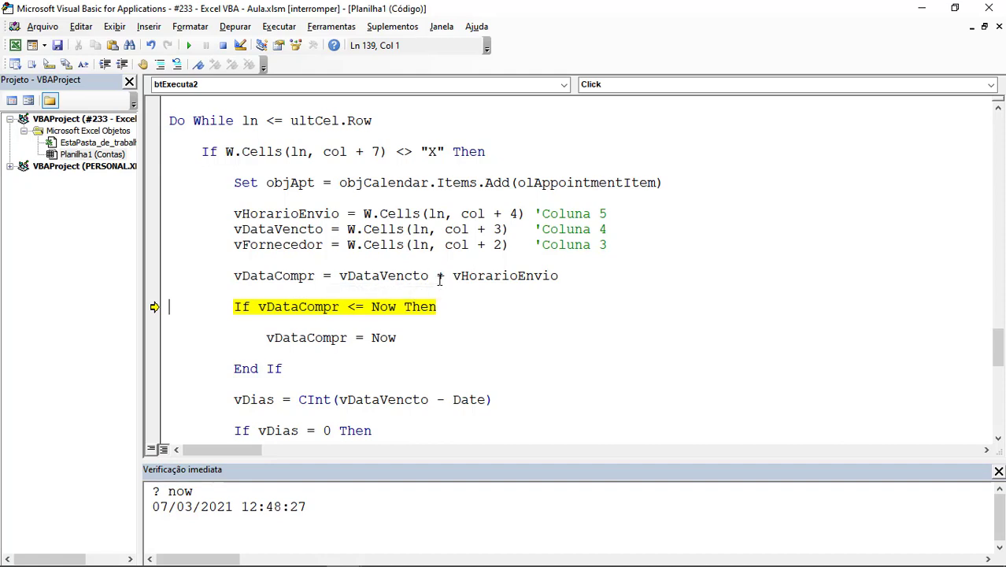
pyautogui.moveTo(275, 275)
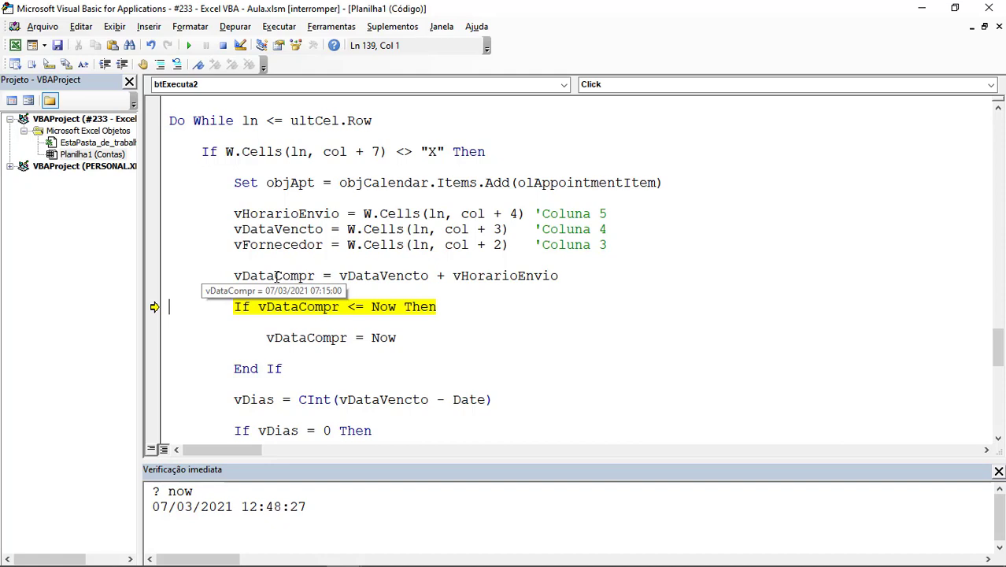
# Step through the past-date check, vDias, vDataEnvio and vHorarioEnvio lines to the Subject assignment
pyautogui.scroll(-1, 276, 276)
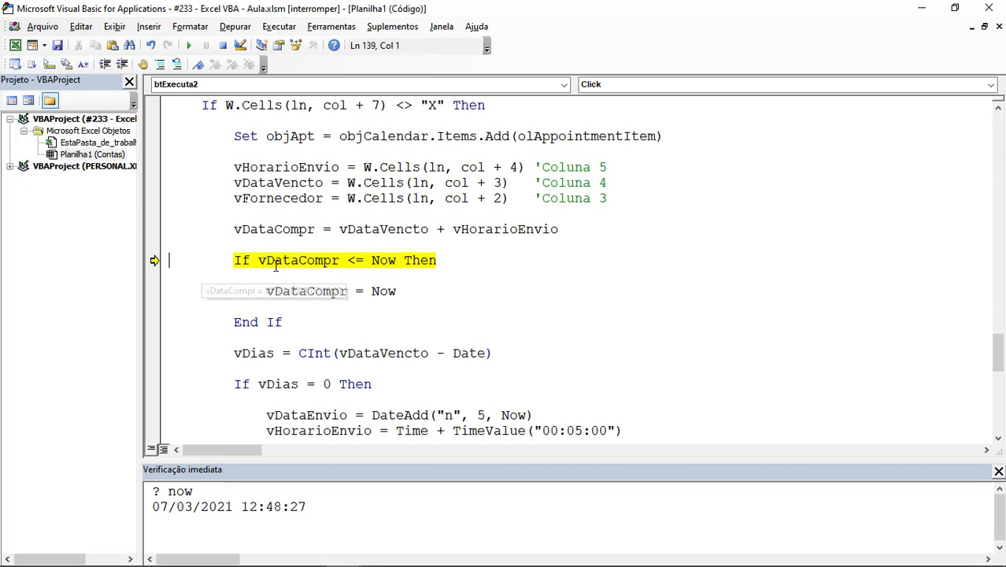
pyautogui.moveTo(383, 306)
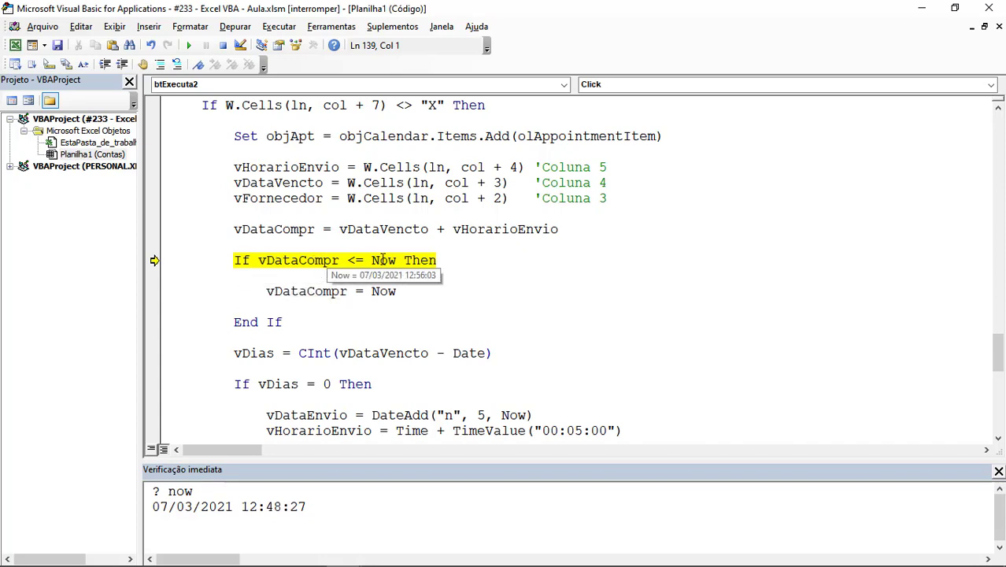
pyautogui.press('F8')
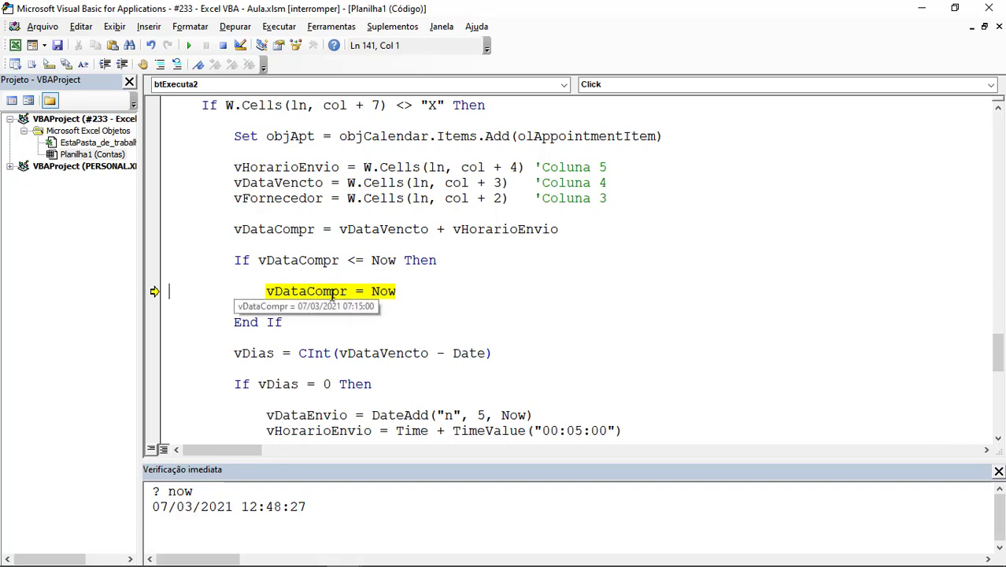
pyautogui.press('F8')
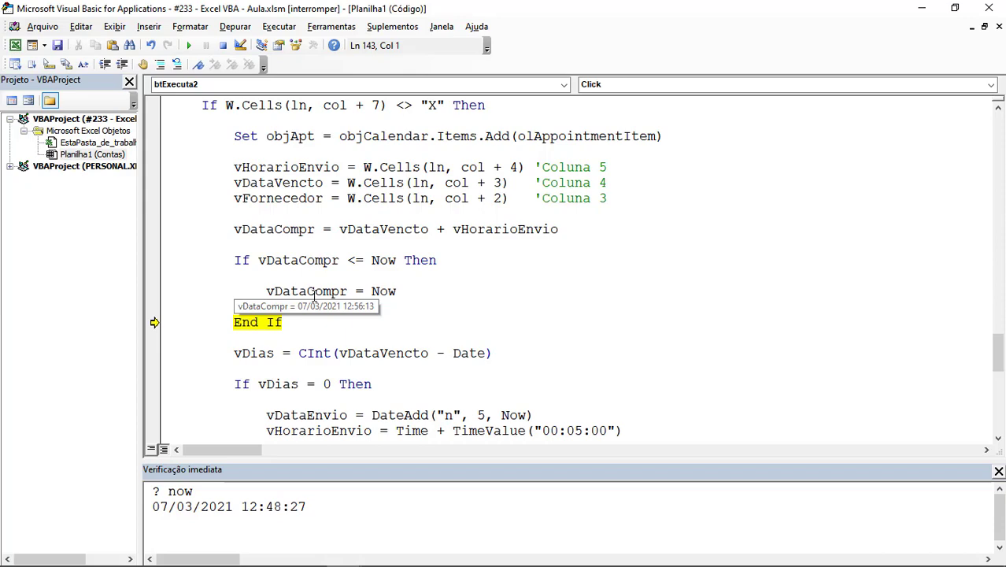
pyautogui.scroll(-1, 315, 293)
pyautogui.scroll(-1, 316, 260)
pyautogui.press('F8')
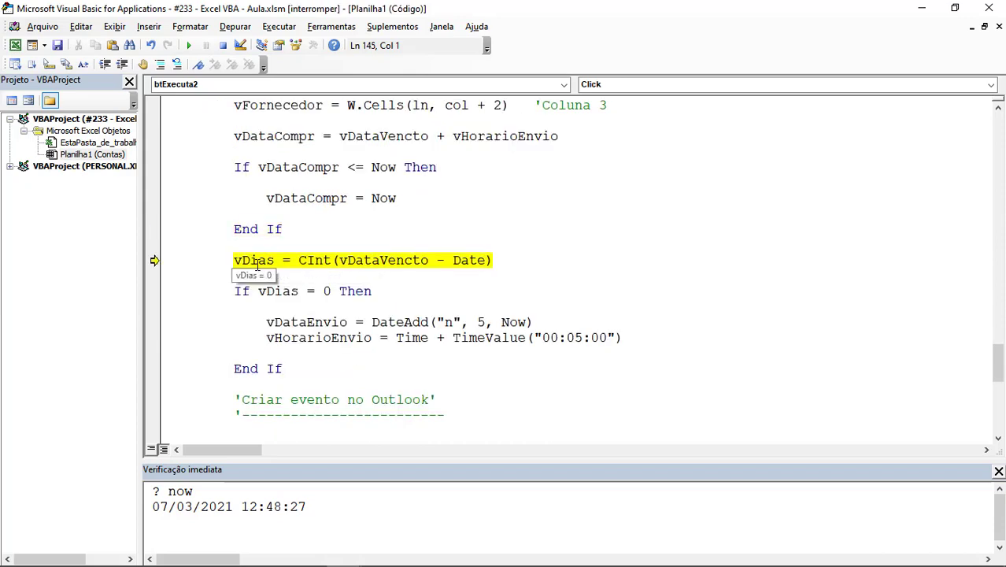
pyautogui.press('F8')
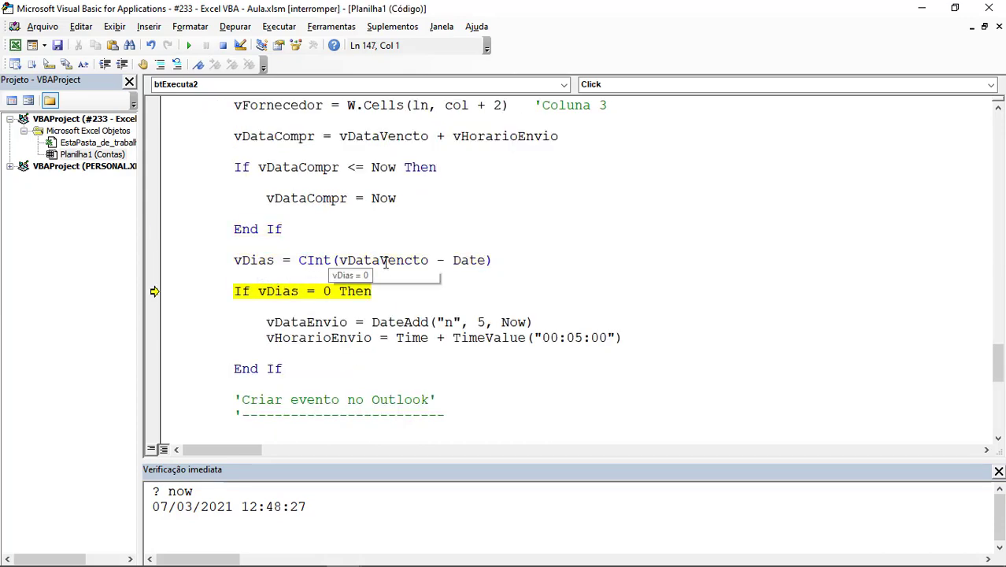
pyautogui.moveTo(470, 260)
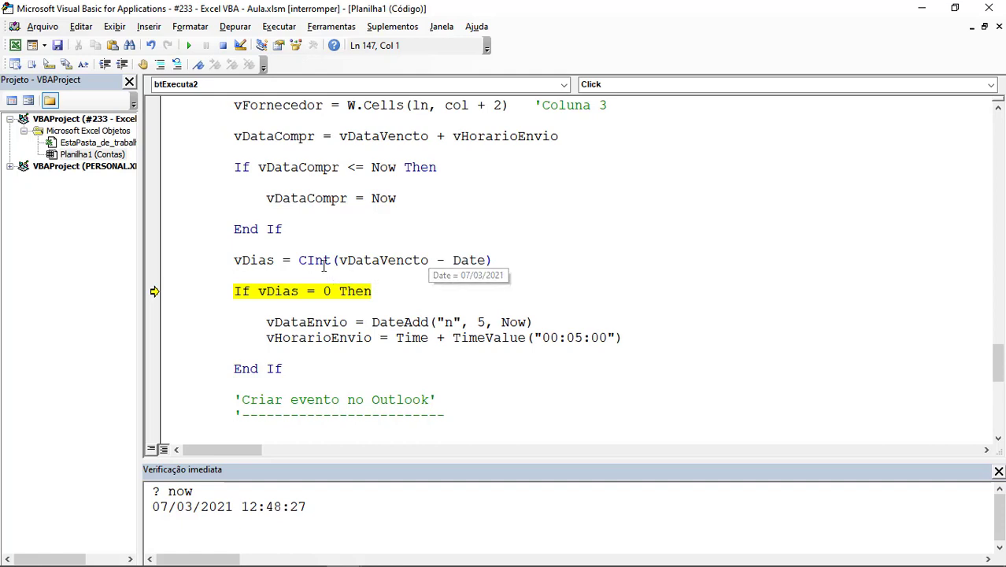
pyautogui.scroll(-2, 333, 292)
pyautogui.press('F8')
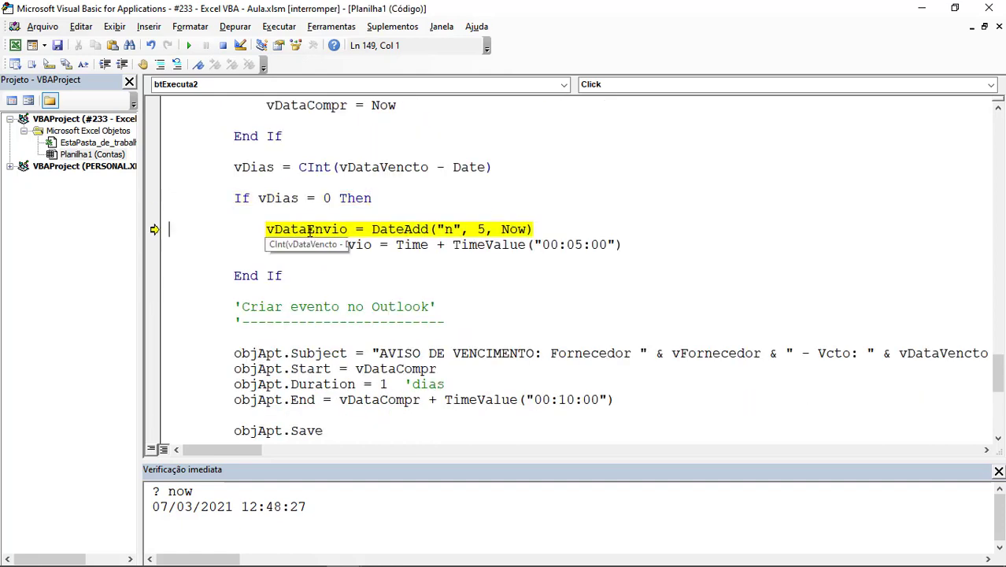
pyautogui.press('F8')
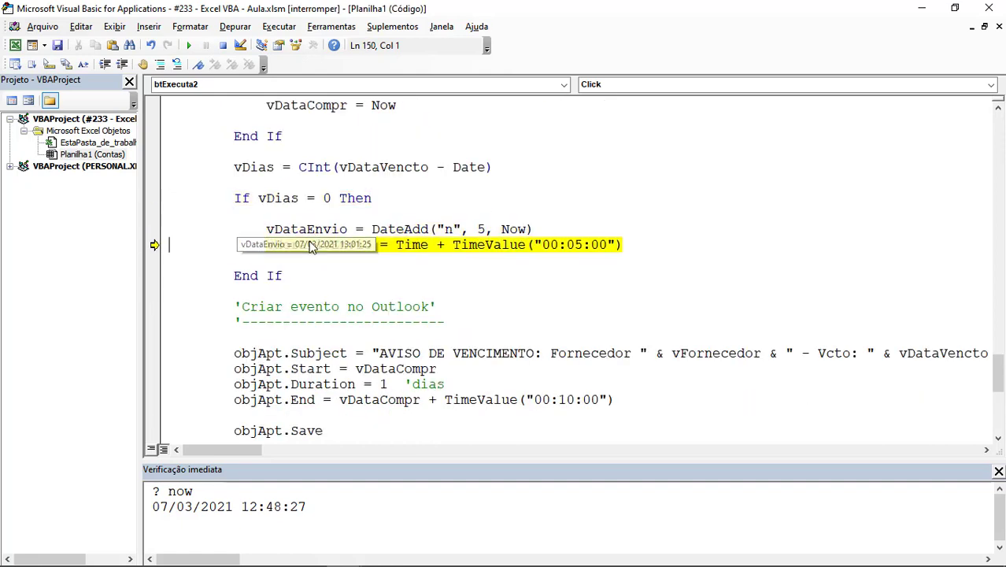
pyautogui.doubleClick(479, 229)
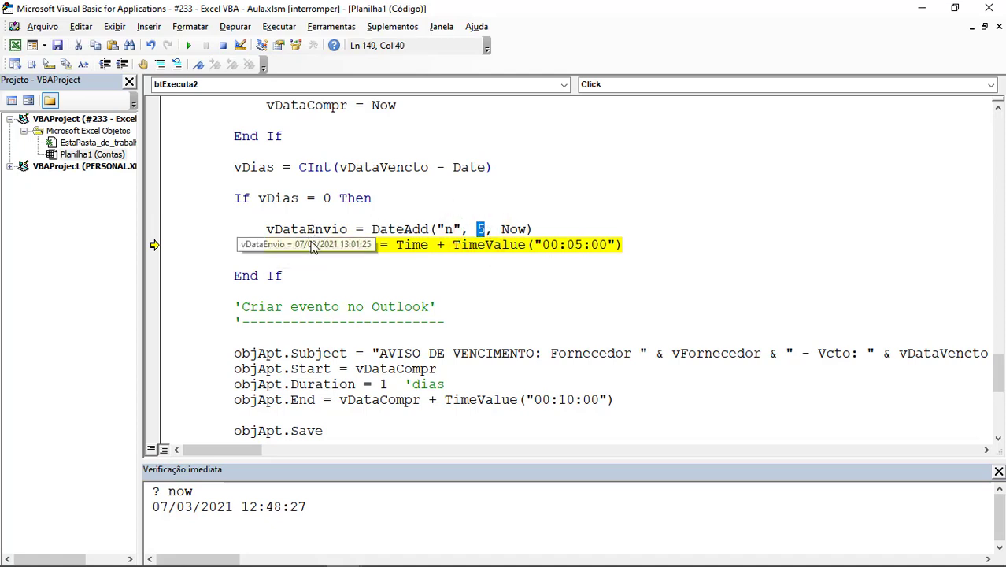
pyautogui.press('F8')
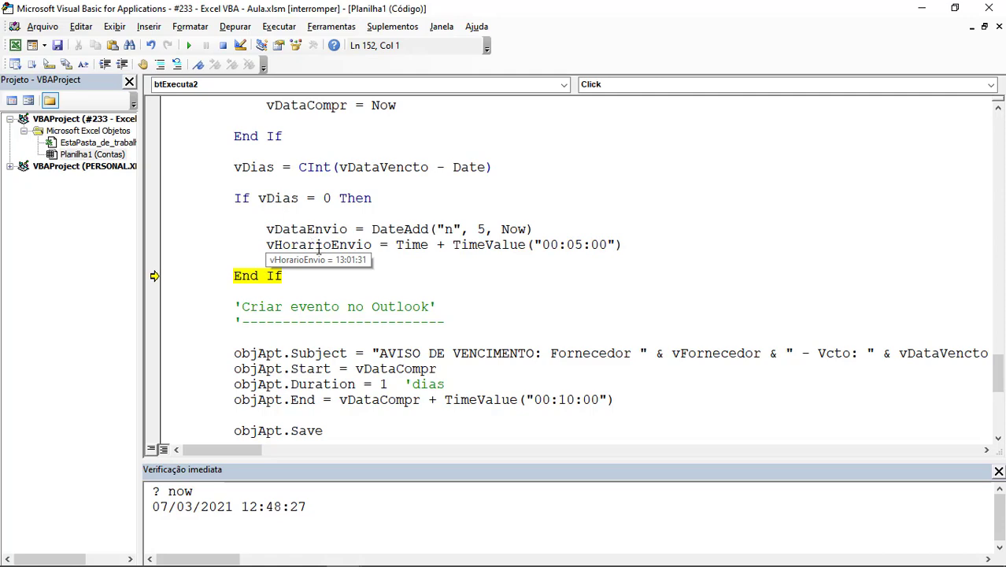
pyautogui.scroll(-2, 321, 249)
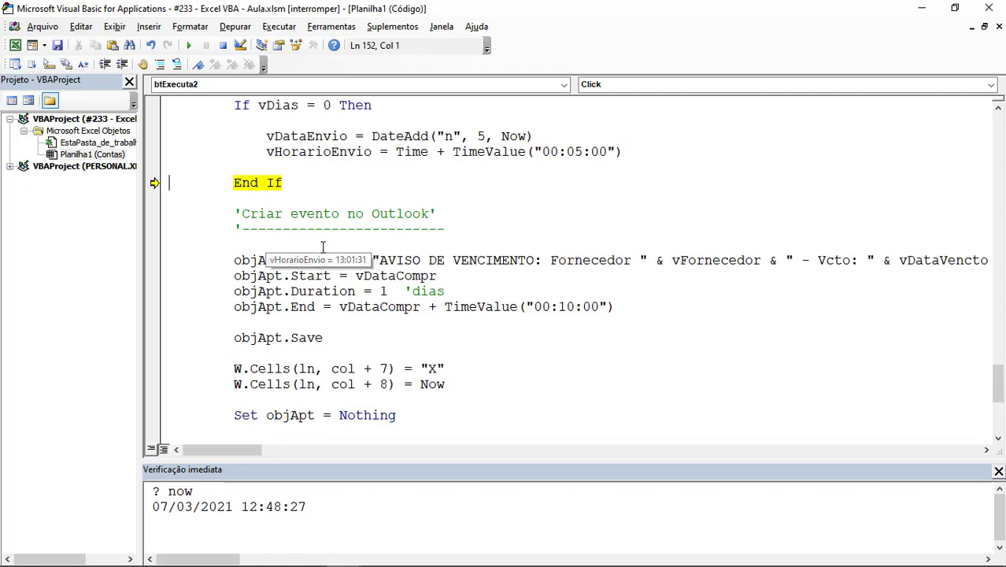
pyautogui.press('F8')
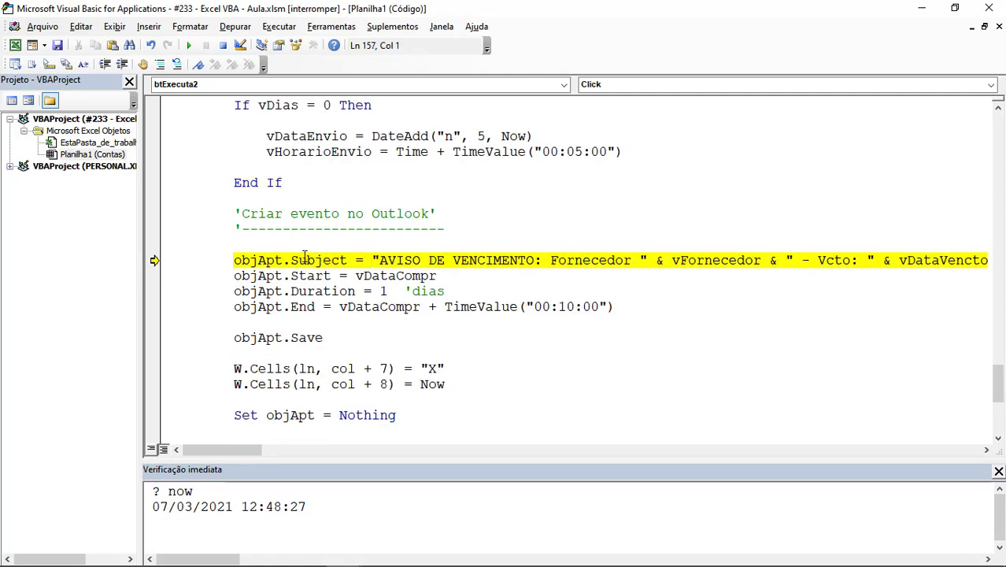
# Insert an objApt.Display line above the Subject line and run it to show the appointment
pyautogui.click(303, 251)
pyautogui.write('ob')
pyautogui.press('BackSpace')
pyautogui.write('Apt.D')
pyautogui.write('ips')
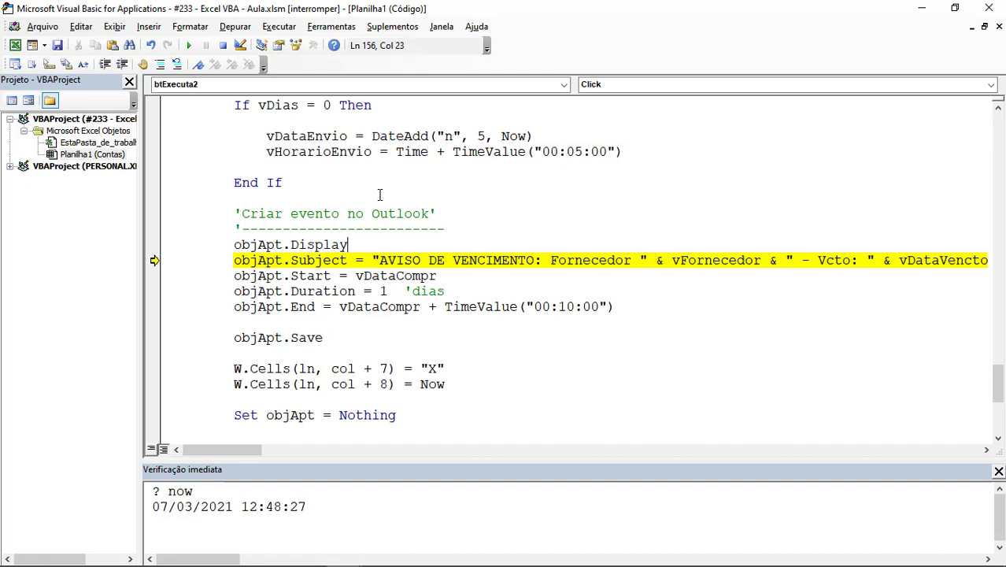
pyautogui.moveTo(152, 260); pyautogui.dragTo(151, 246)
pyautogui.press('F5')
# Step through titling the appointment, timing it 12:56–13:06 and saving it in Outlook
pyautogui.moveTo(443, 15); pyautogui.dragTo(651, 18)
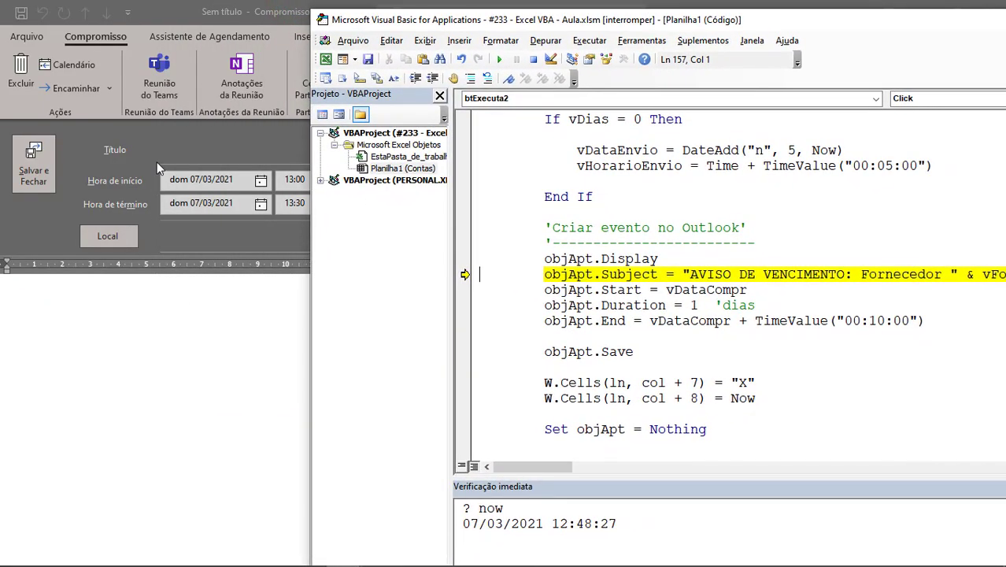
pyautogui.click(699, 320)
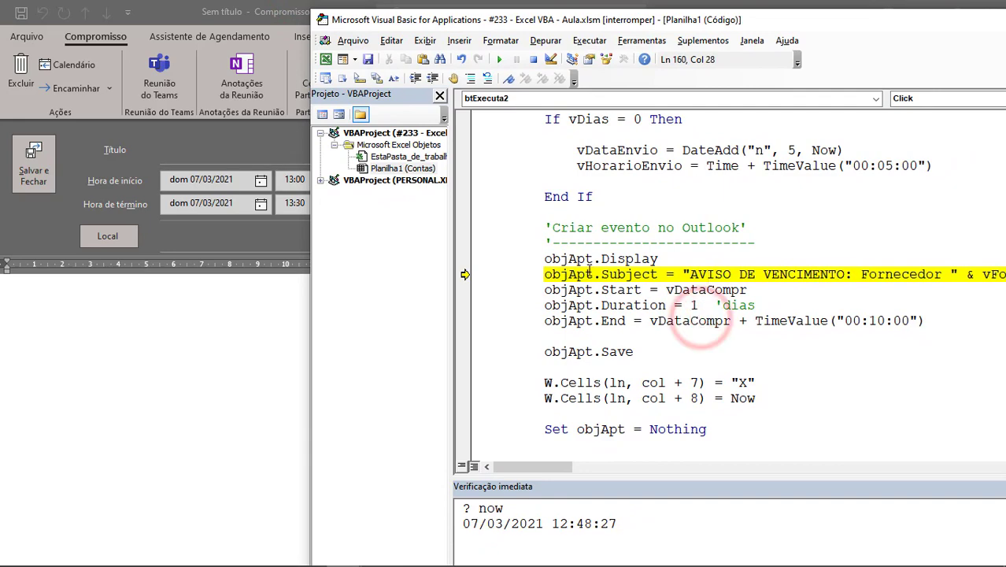
pyautogui.press('F8')
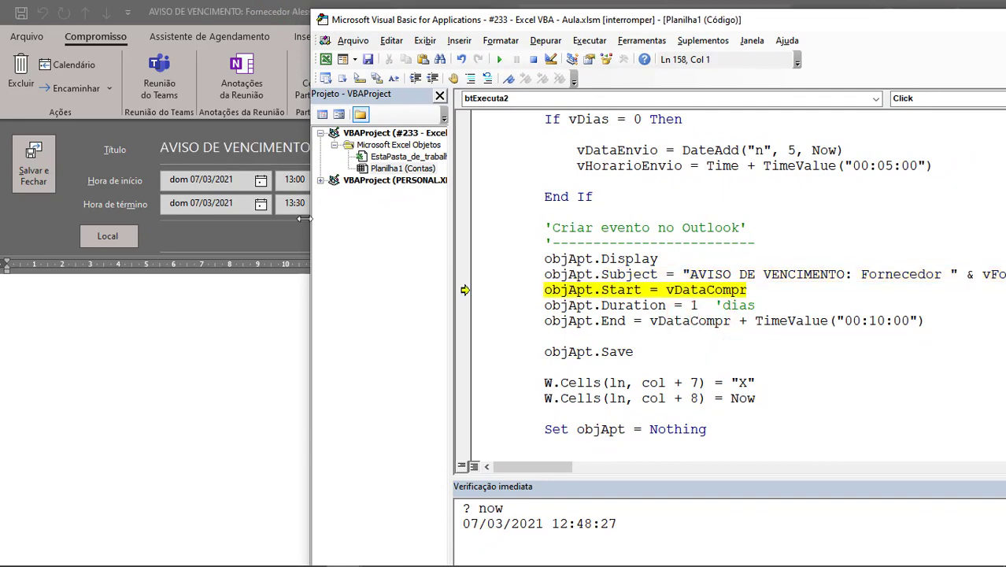
pyautogui.moveTo(394, 23); pyautogui.dragTo(223, 210)
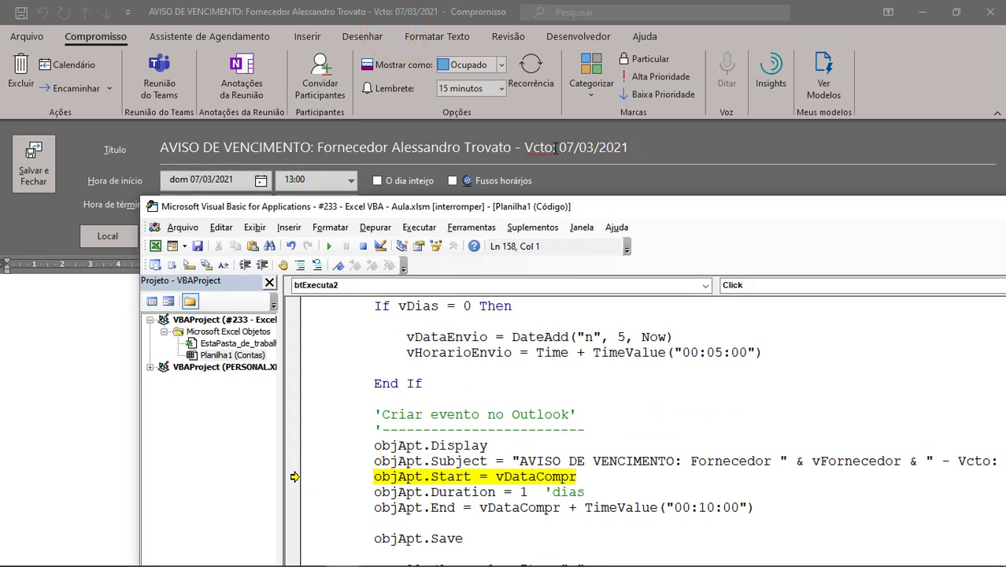
pyautogui.moveTo(538, 206)
pyautogui.mouseDown()
pyautogui.moveTo(674, 57)
pyautogui.moveTo(773, 48)
pyautogui.mouseUp()
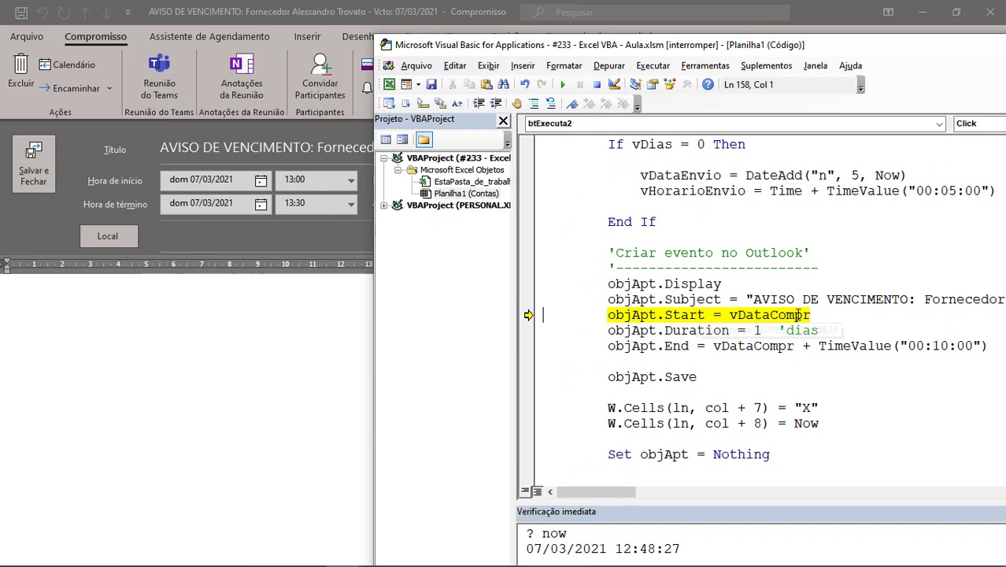
pyautogui.press('F8')
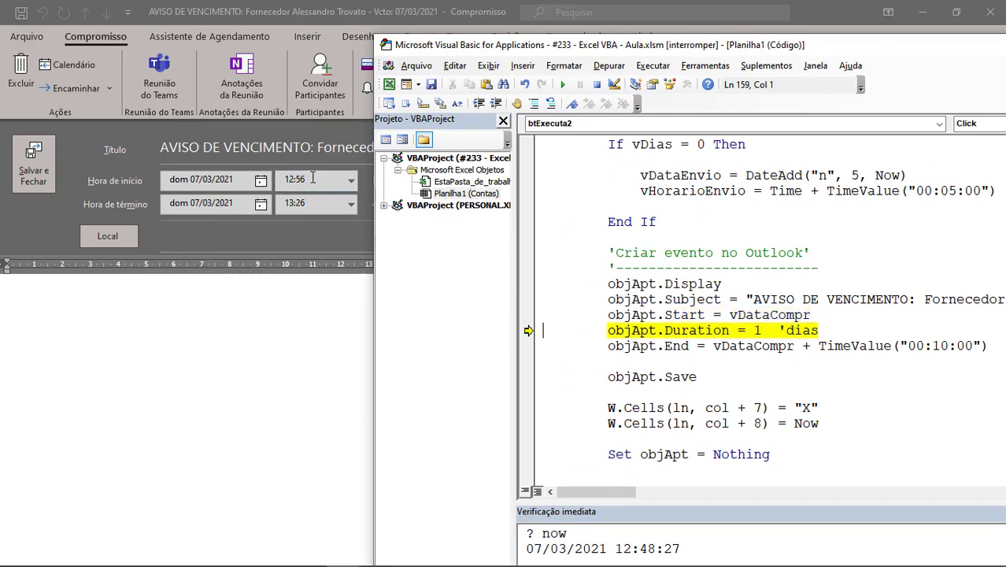
pyautogui.press('F8')
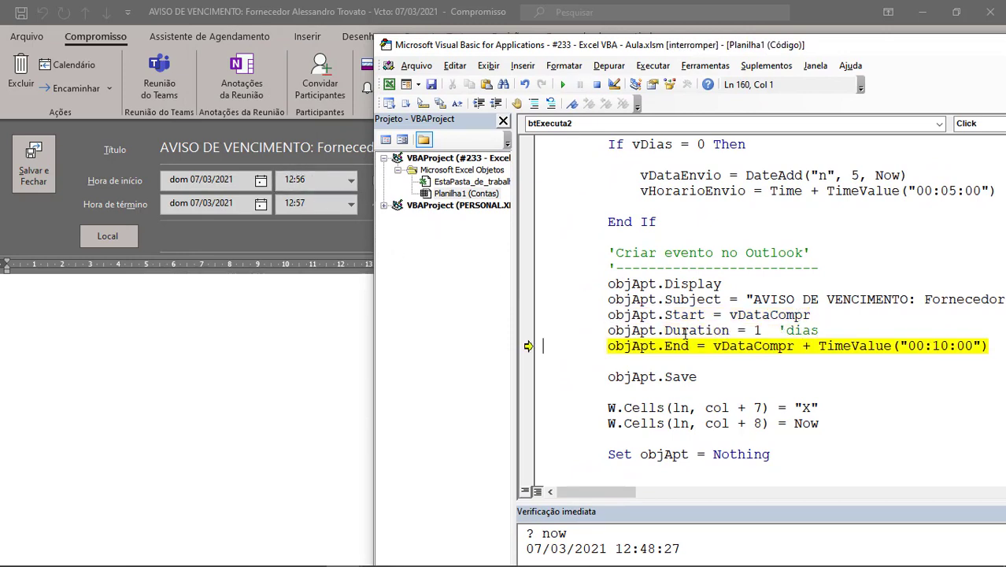
pyautogui.press('F8')
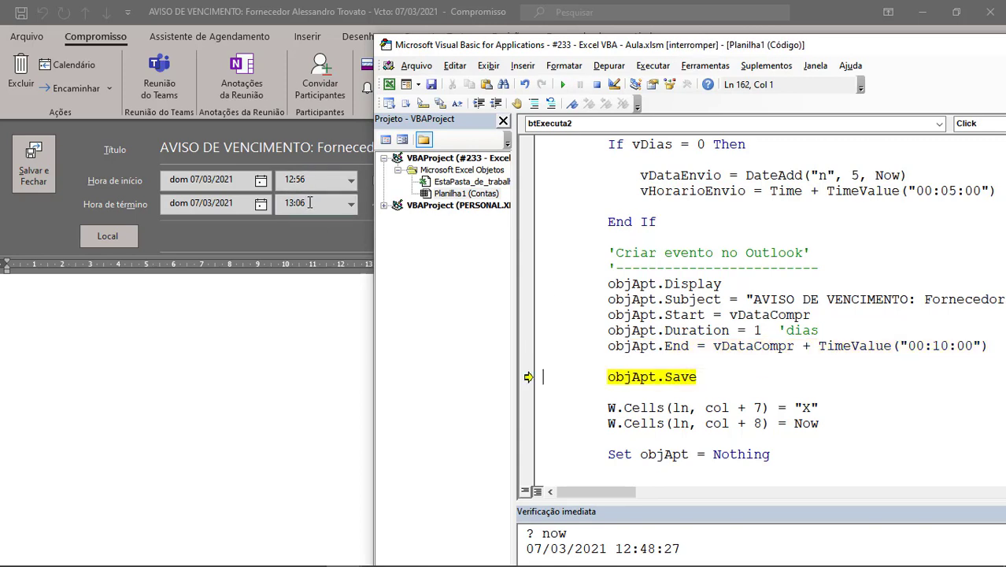
pyautogui.press('F8')
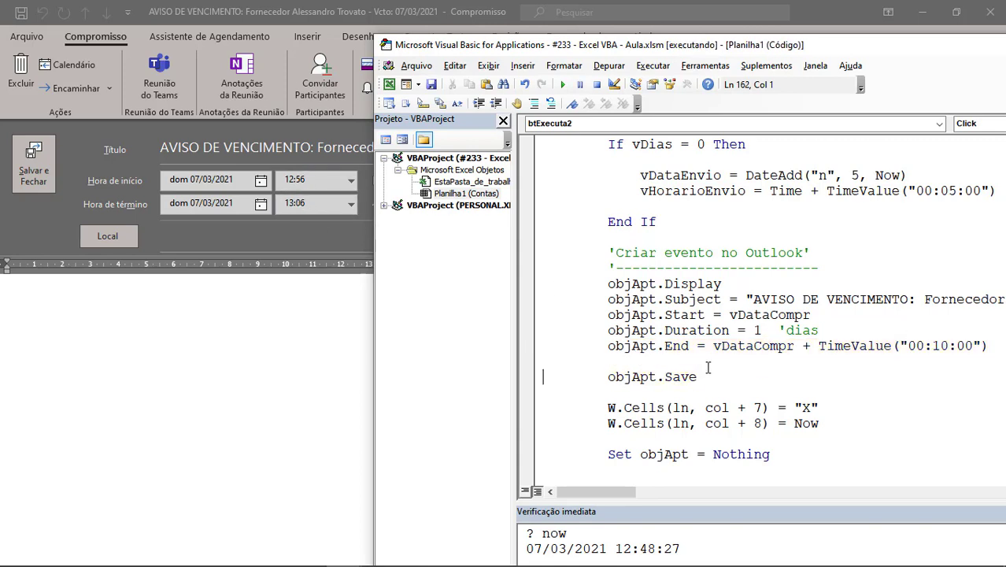
pyautogui.scroll(-2, 696, 376)
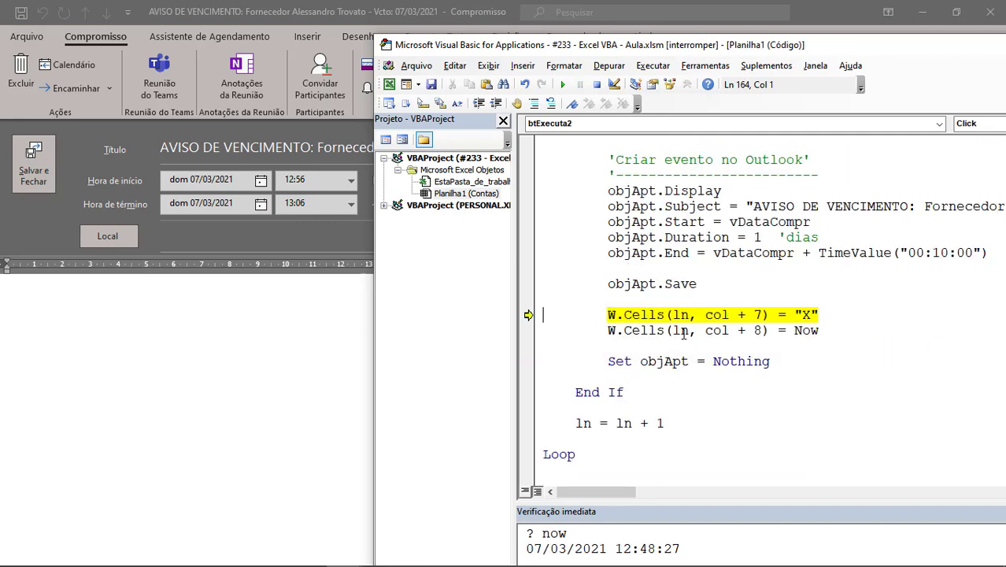
# Add an objApt.Close line after objApt.Save, run it, and dismiss the argument-not-optional error
pyautogui.click(639, 299)
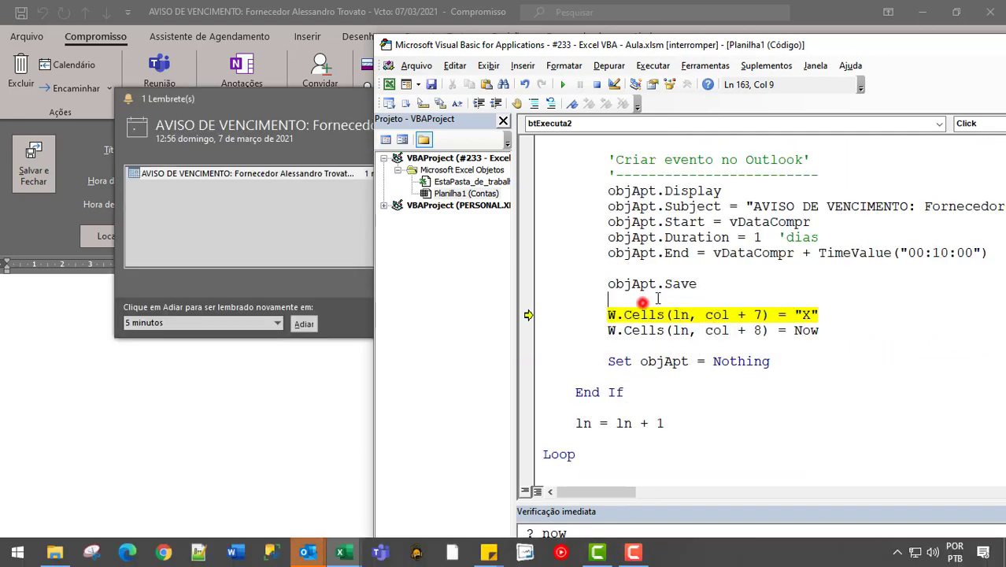
pyautogui.write('o')
pyautogui.press('BackSpace')
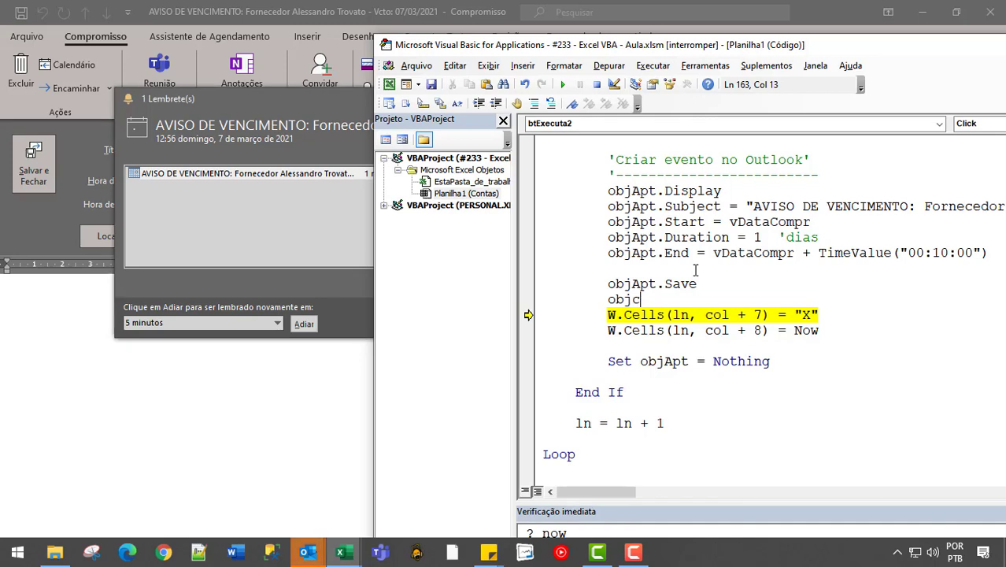
pyautogui.write('Apt.Clo')
pyautogui.write('se')
pyautogui.press('Return')
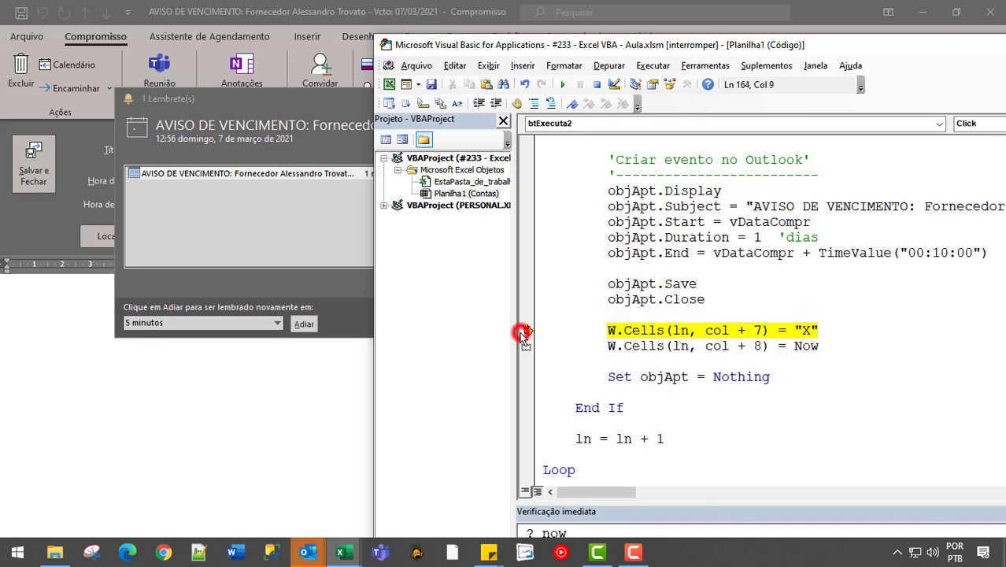
pyautogui.moveTo(524, 335); pyautogui.dragTo(530, 299)
pyautogui.press('F8')
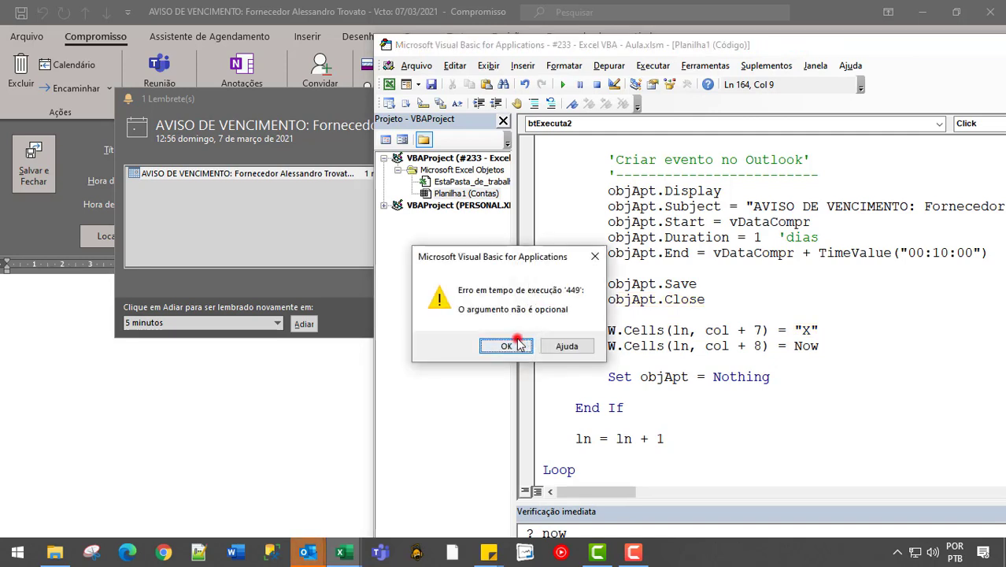
pyautogui.click(517, 344)
# Try objApt.Quit instead, dismiss the unsupported-method error, and delete that line
pyautogui.doubleClick(682, 300)
pyautogui.press('Delete')
pyautogui.write('Quit')
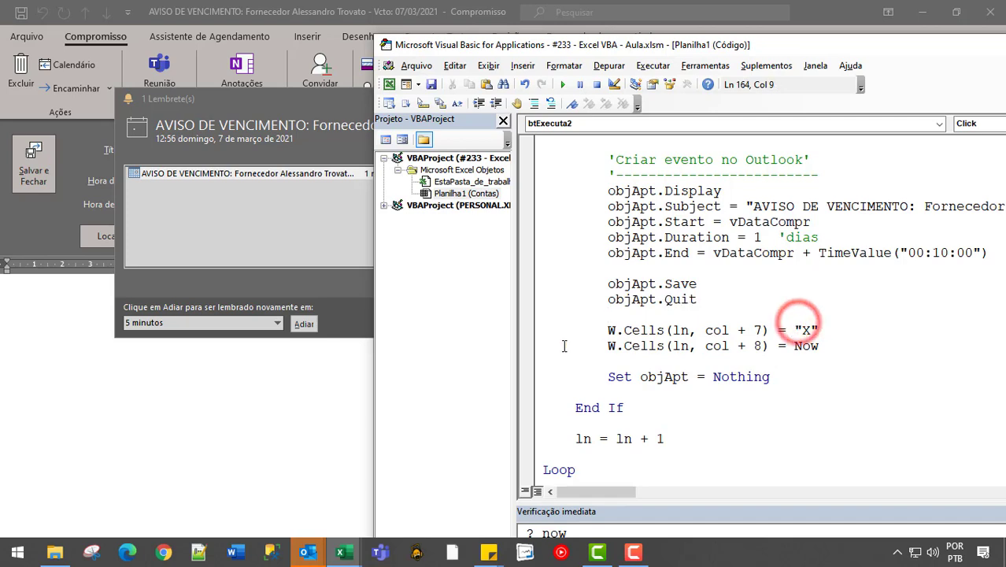
pyautogui.click(523, 300)
pyautogui.press('F5')
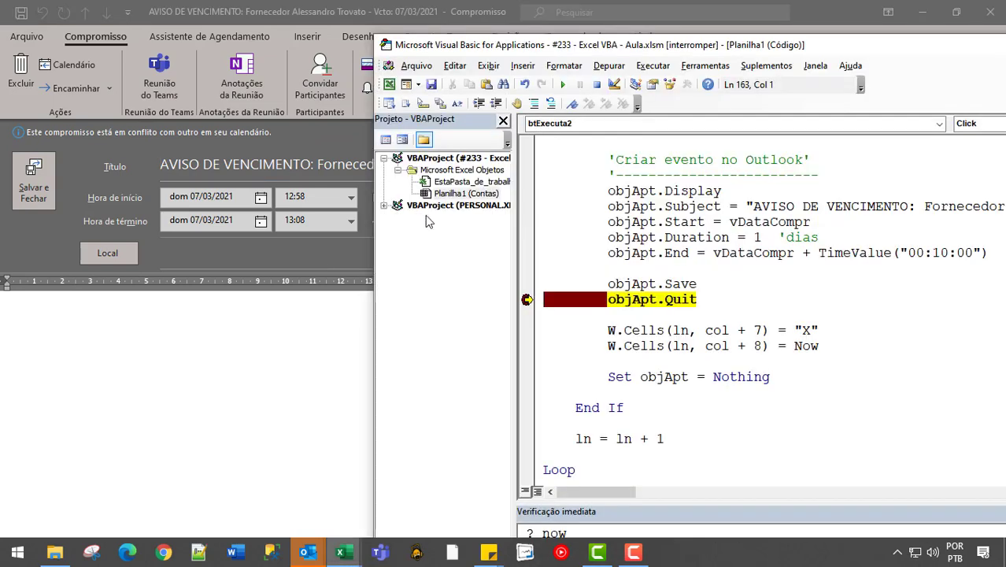
pyautogui.press('F8')
pyautogui.click(540, 341)
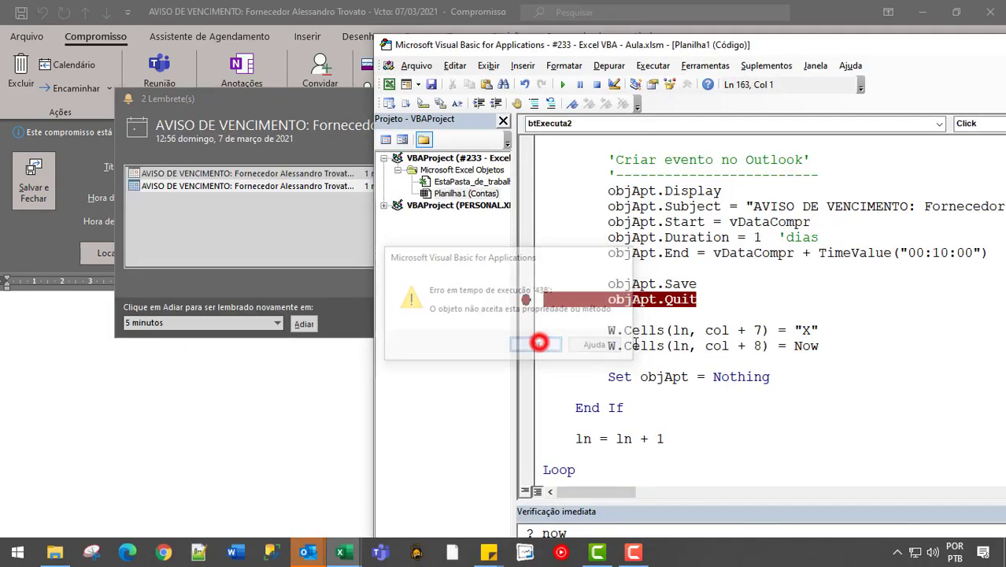
pyautogui.click(703, 318)
pyautogui.press('Up')
pyautogui.hotkey('ctrl', 'y')
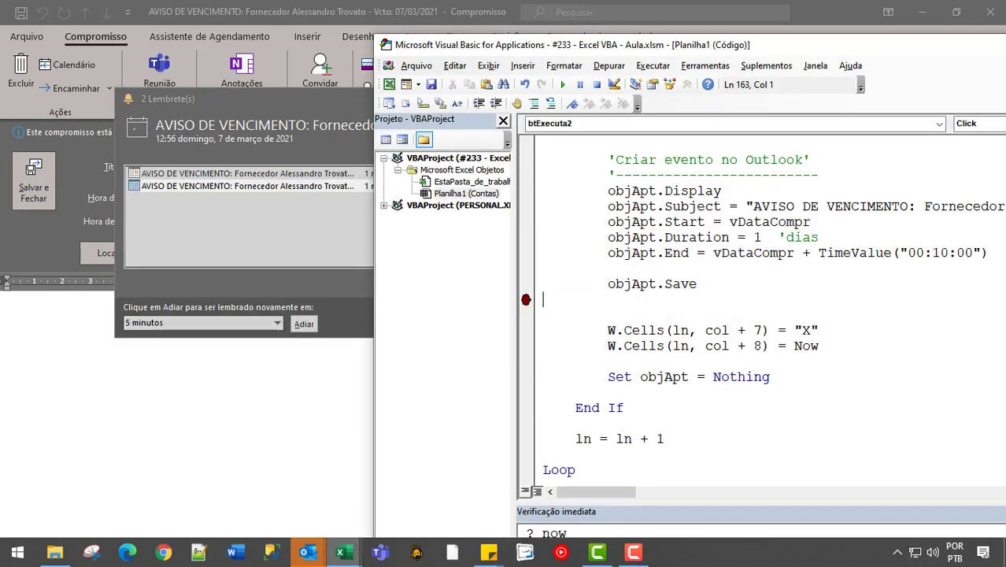
# Try an objApt.Diplay = False line under the save line, then stop after its run-time error
pyautogui.press('Tab')
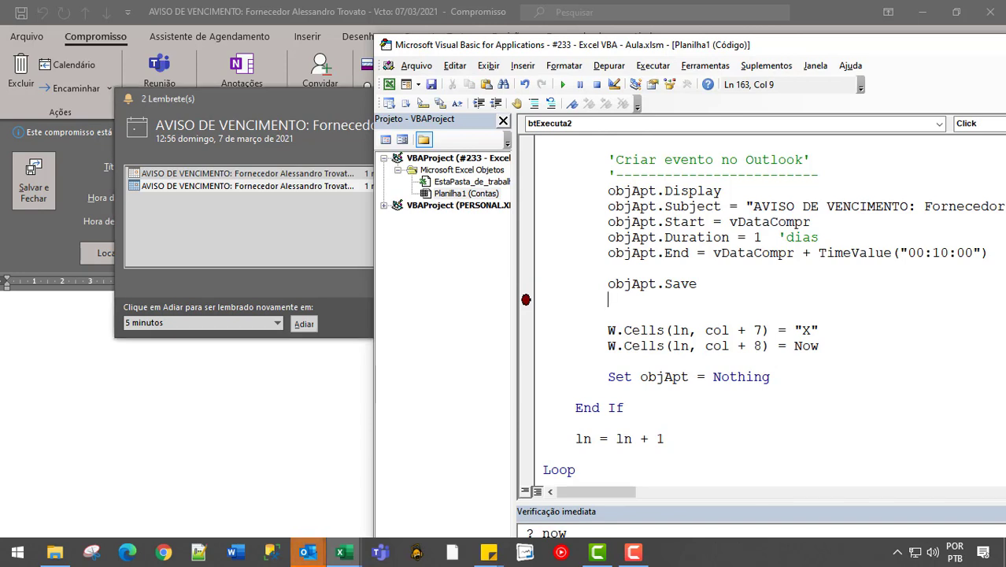
pyautogui.press('Tab')
pyautogui.write('obj')
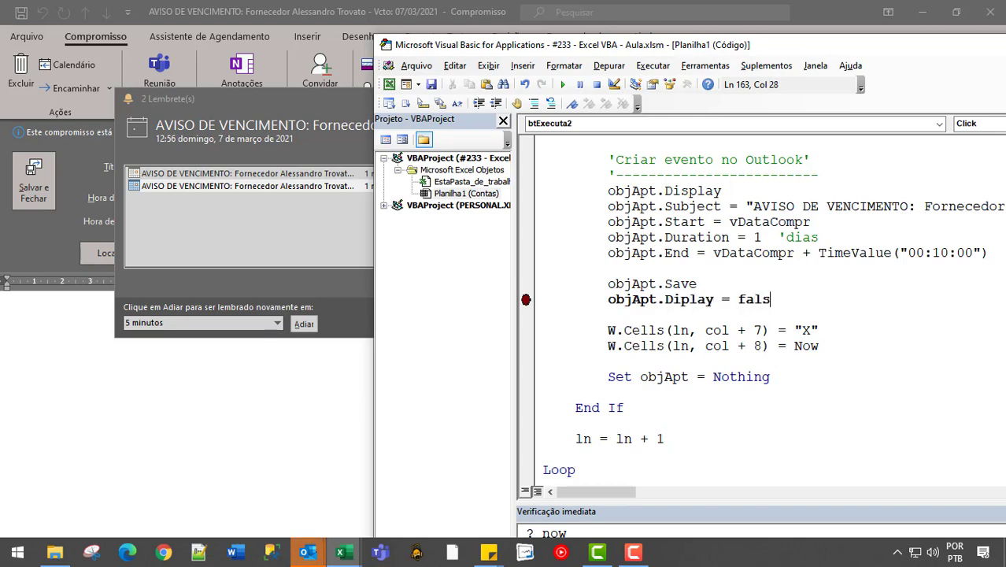
pyautogui.write('e')
pyautogui.press('Return')
pyautogui.press('F5')
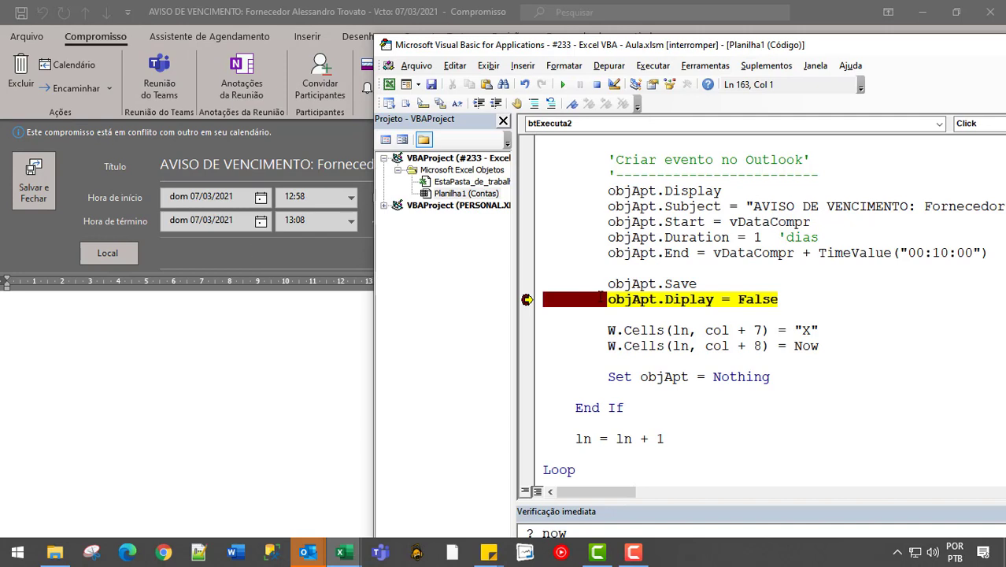
pyautogui.press('F5')
pyautogui.click(543, 343)
pyautogui.click(735, 332)
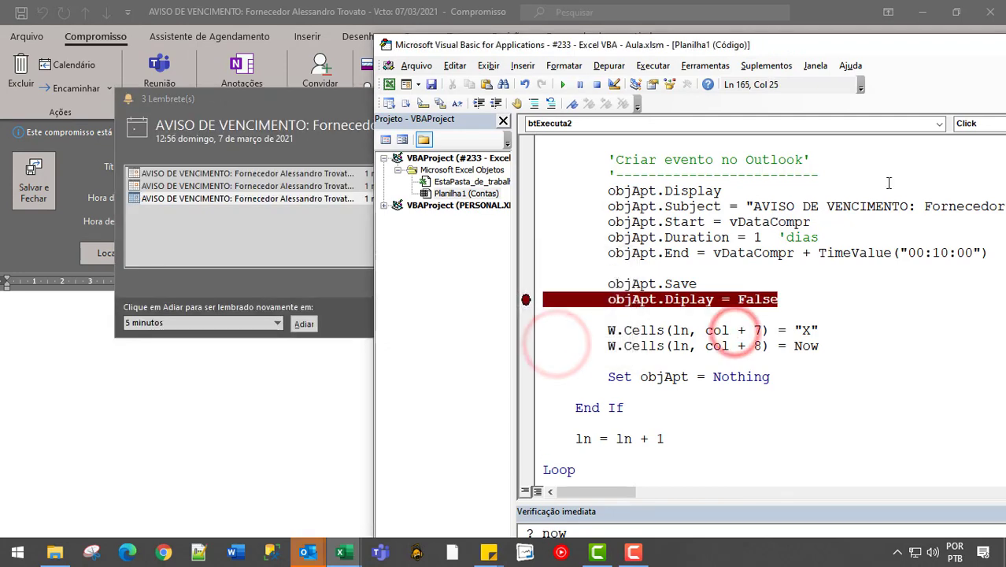
# Undo the misspelled Display line, leaving a blank line, and run the macro again
pyautogui.hotkey('ctrl', 'z')
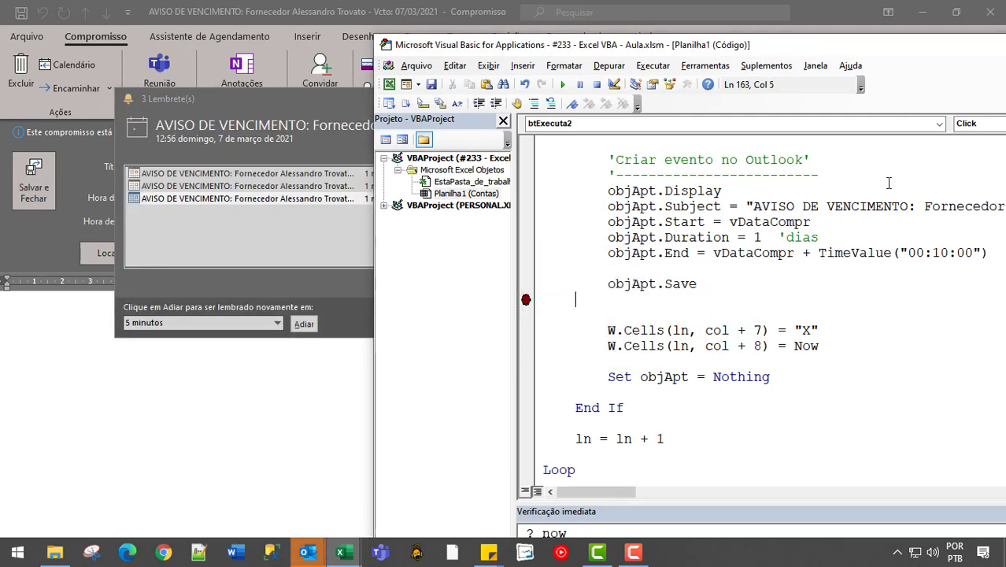
pyautogui.press('Home')
pyautogui.scroll(-2, 695, 254)
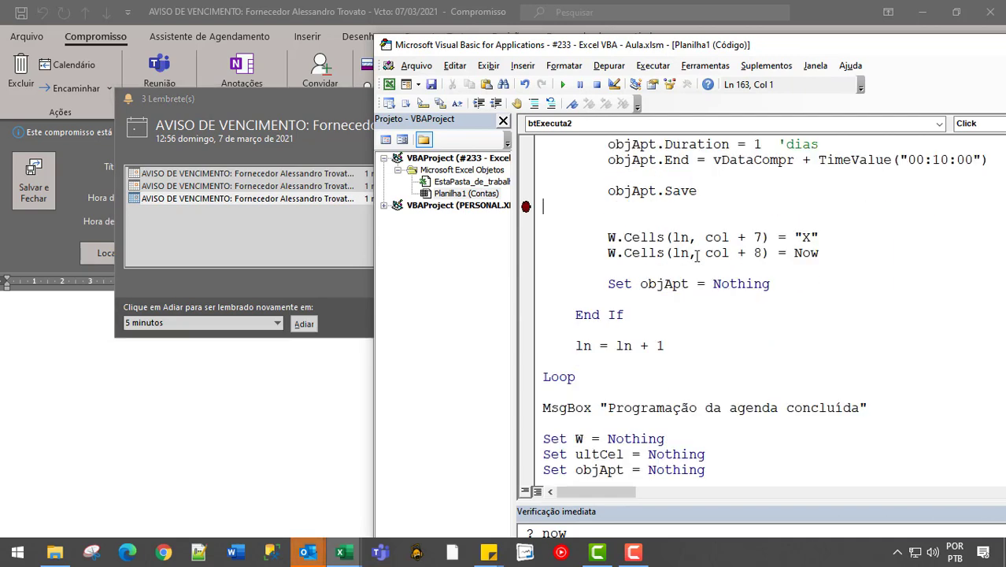
pyautogui.press('F5')
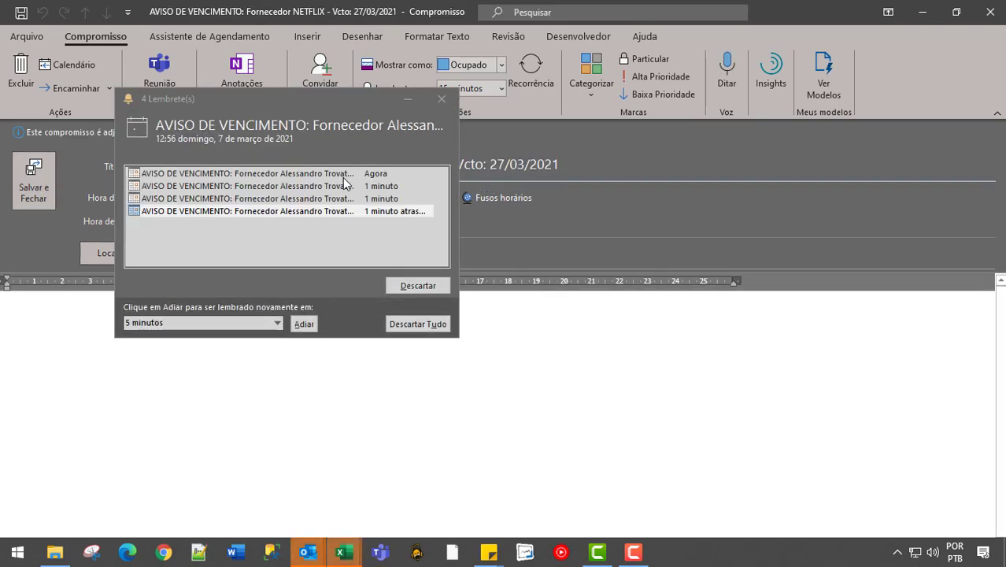
# Dismiss all four Outlook reminders, close the NETFLIX appointment, and acknowledge the completion message
pyautogui.click(221, 199)
pyautogui.hotkey('ctrl', 'a')
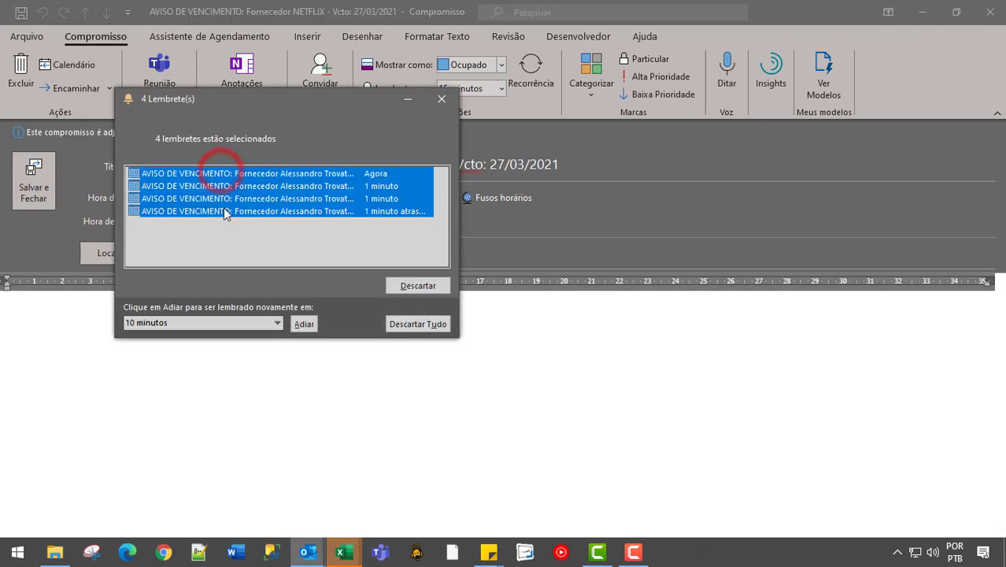
pyautogui.click(428, 287)
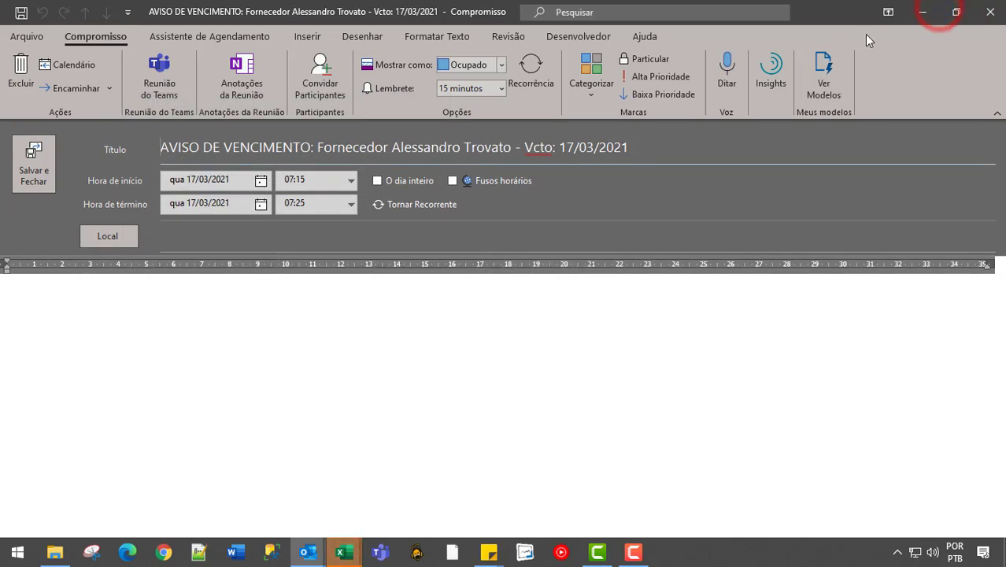
pyautogui.click(926, 16)
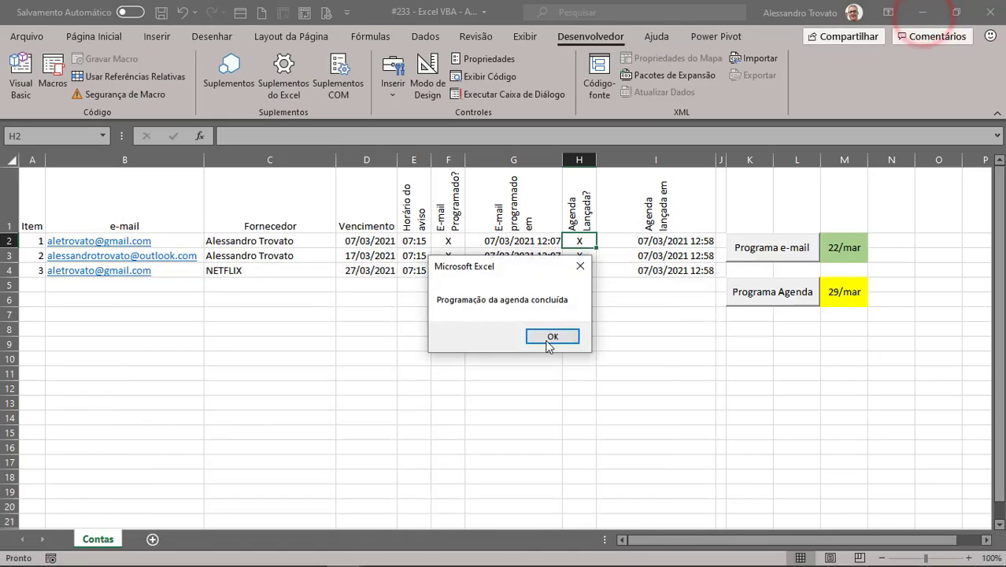
pyautogui.click(540, 337)
# Check the Excel sheet's rows 2–4 marked X with 12:58 timestamps, then switch windows toward Outlook
pyautogui.click(668, 295)
pyautogui.scroll(-1, 685, 310)
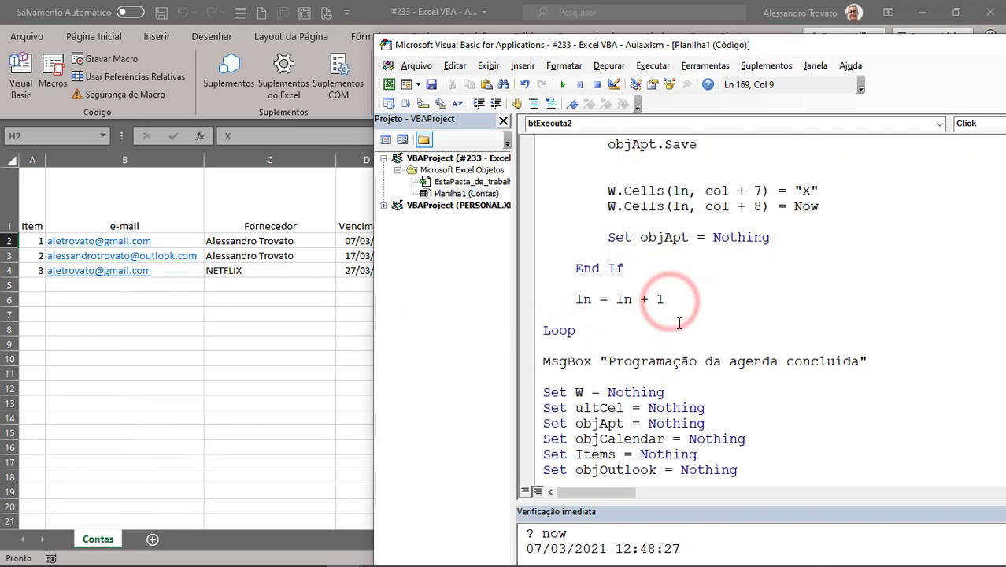
pyautogui.scroll(-1, 678, 322)
pyautogui.click(291, 297)
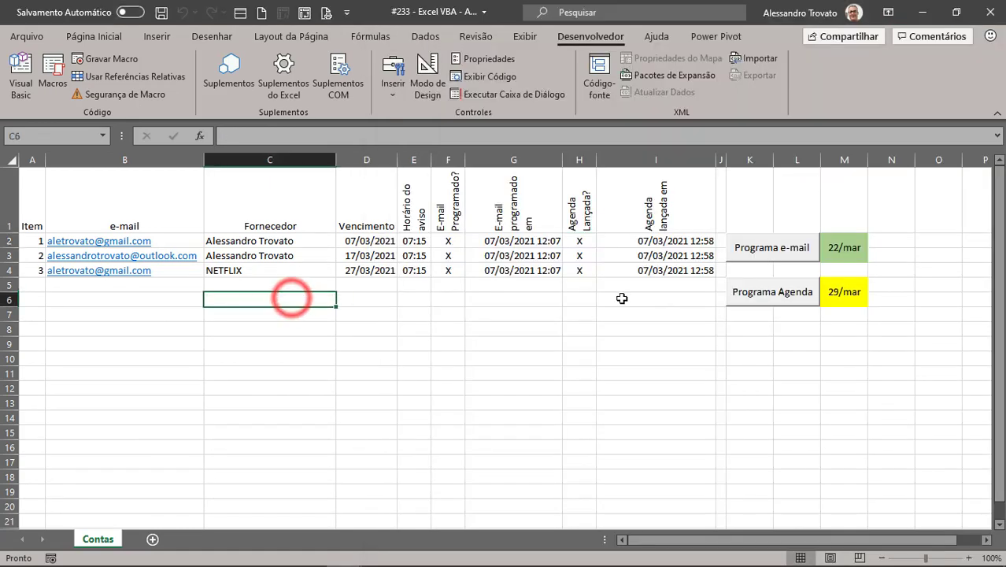
pyautogui.hotkey('alt', 'Tab')
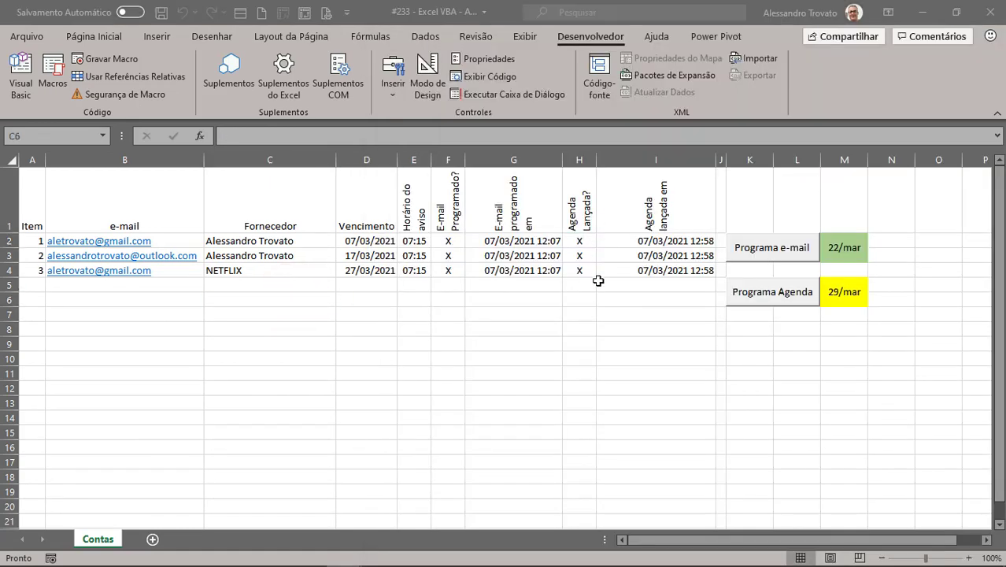
pyautogui.hotkey('alt', 'Tab')
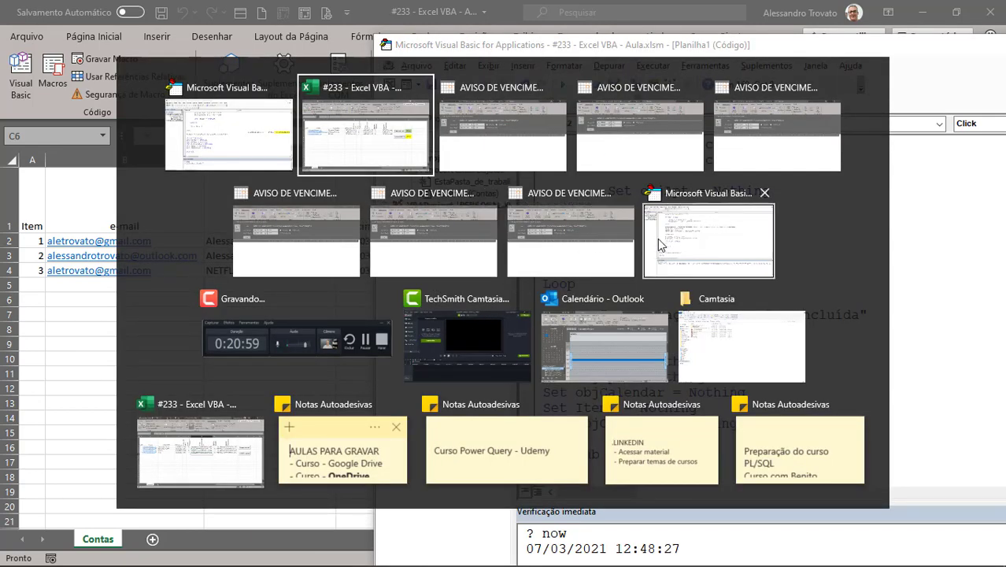
# Delete the AVISO DE VENCIMENTO appointment on 17 March in the Outlook calendar
pyautogui.click(578, 332)
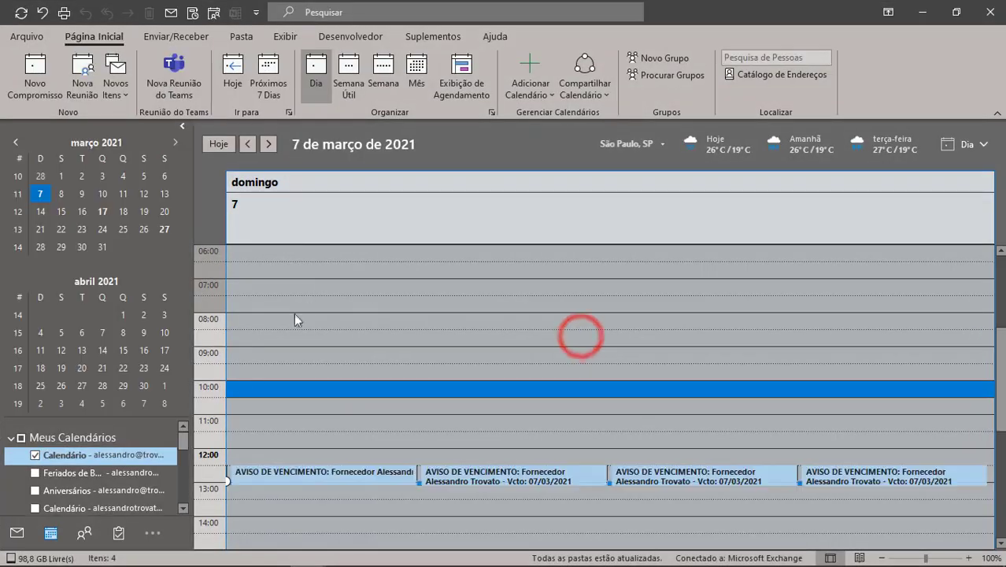
pyautogui.click(102, 211)
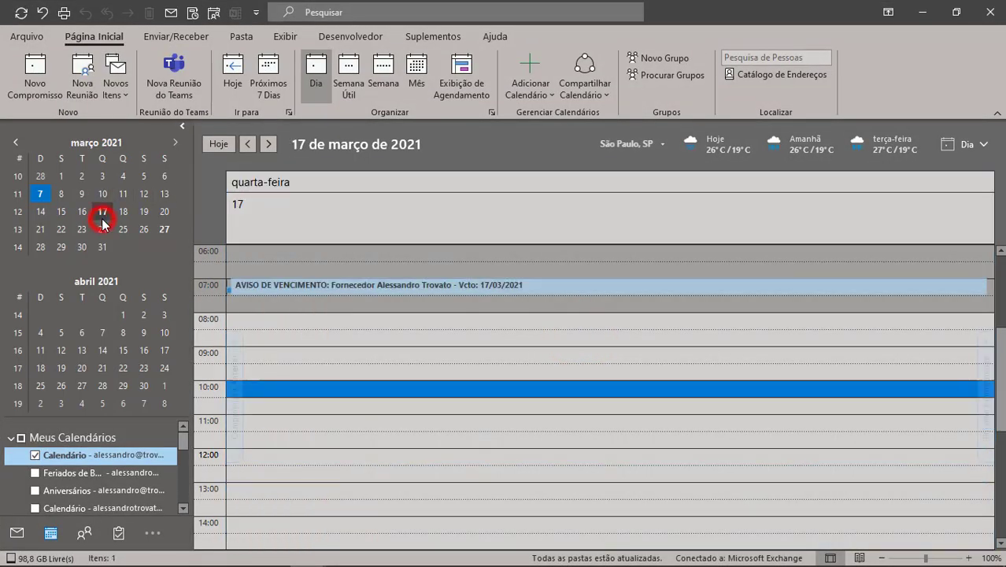
pyautogui.click(373, 291)
pyautogui.press('Delete')
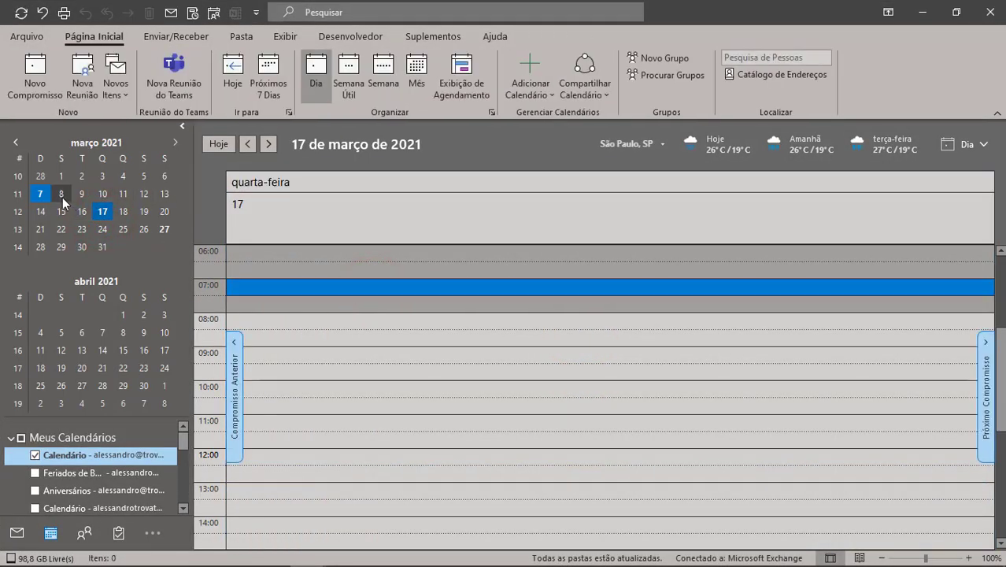
# Delete every AVISO appointment on 7 March, then return to the VBA editor
pyautogui.click(40, 193)
pyautogui.click(337, 477)
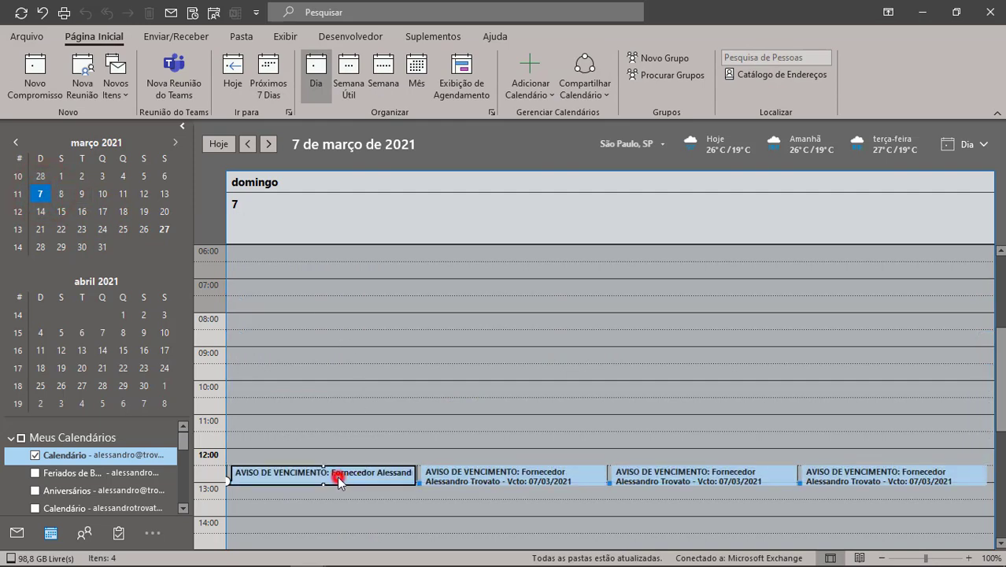
pyautogui.click(371, 481)
pyautogui.press('Delete')
pyautogui.click(413, 479)
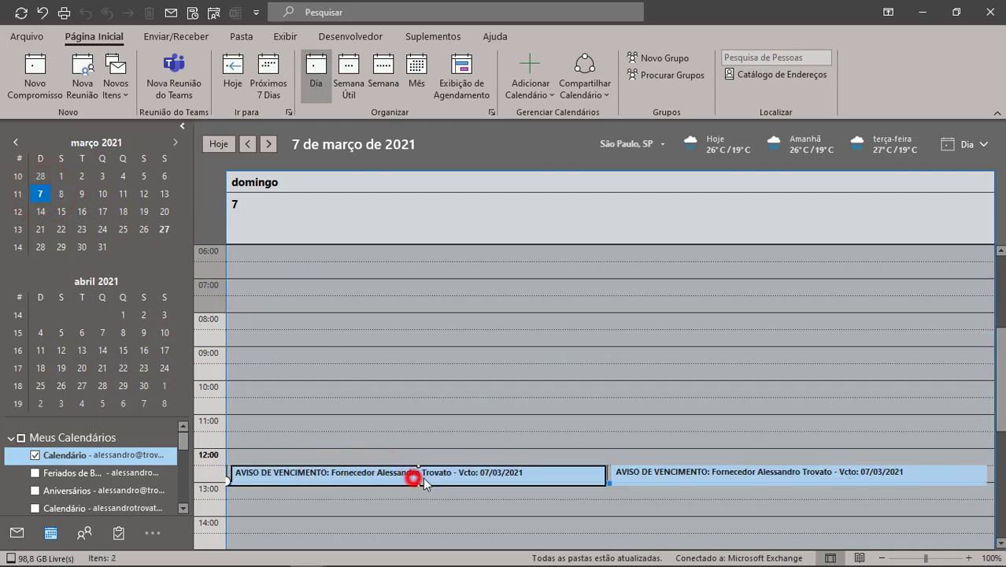
pyautogui.press('Delete')
pyautogui.click(463, 473)
pyautogui.press('Delete')
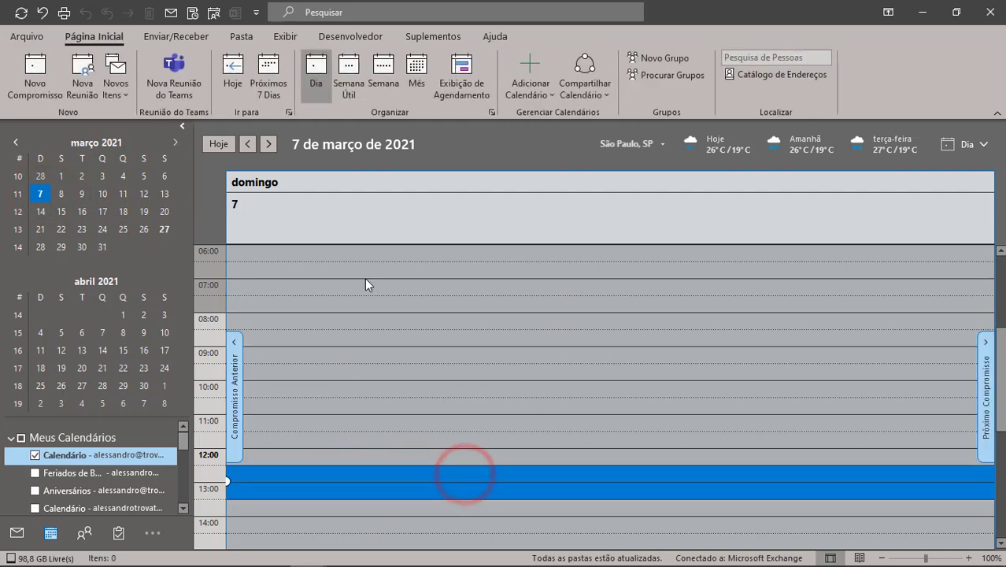
pyautogui.click(365, 284)
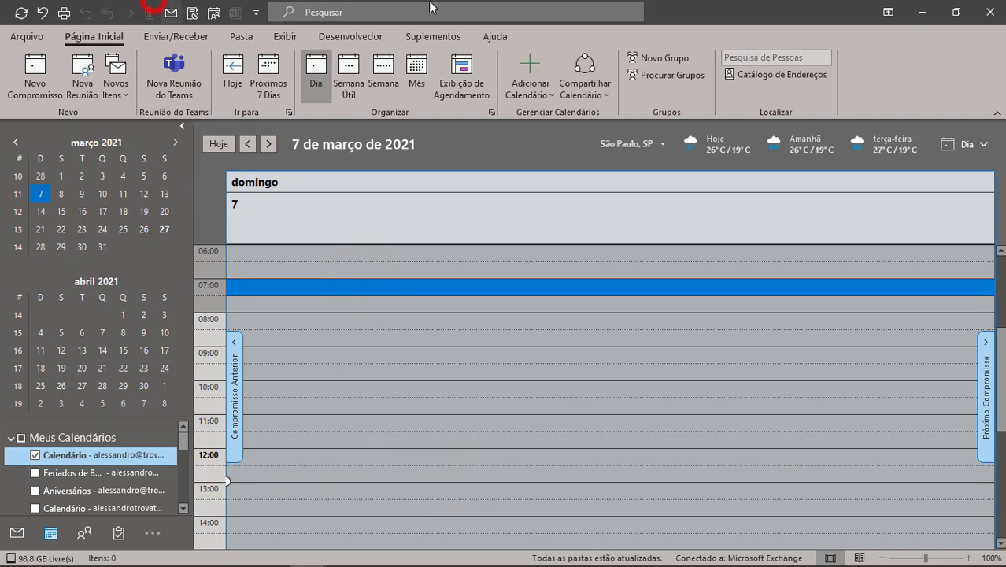
pyautogui.hotkey('alt', 'Tab')
pyautogui.scroll(4, 654, 276)
# Comment out objApt.Display and set a breakpoint on the X-marking W.Cells line
pyautogui.scroll(2, 654, 277)
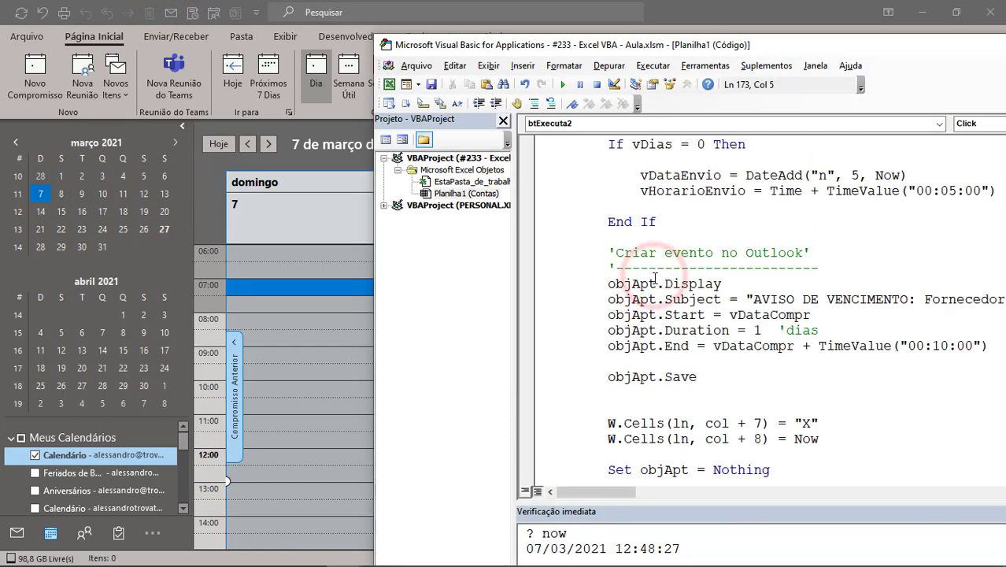
pyautogui.click(611, 283)
pyautogui.write("'")
pyautogui.click(685, 345)
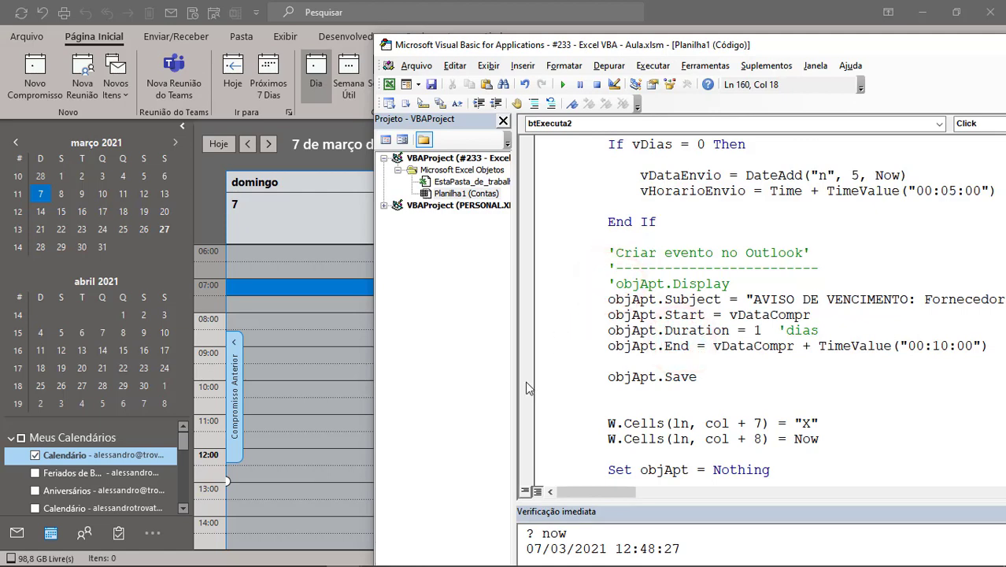
pyautogui.click(526, 424)
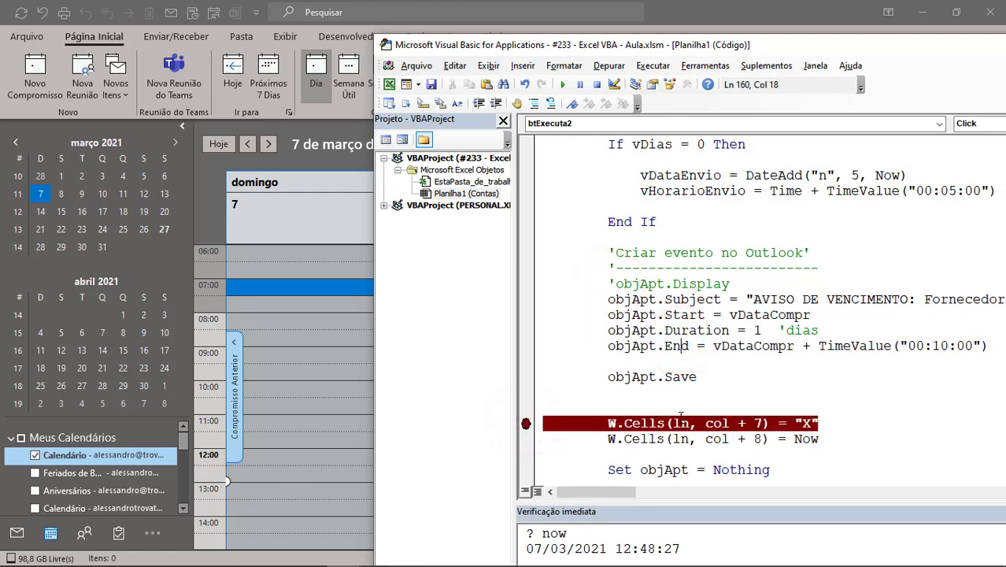
# Clear the marks and timestamps in Excel cells H2:I4, then rerun the macro with F5
pyautogui.hotkey('alt', 'Tab')
pyautogui.hotkey('alt', 'Tab')
pyautogui.click(650, 336)
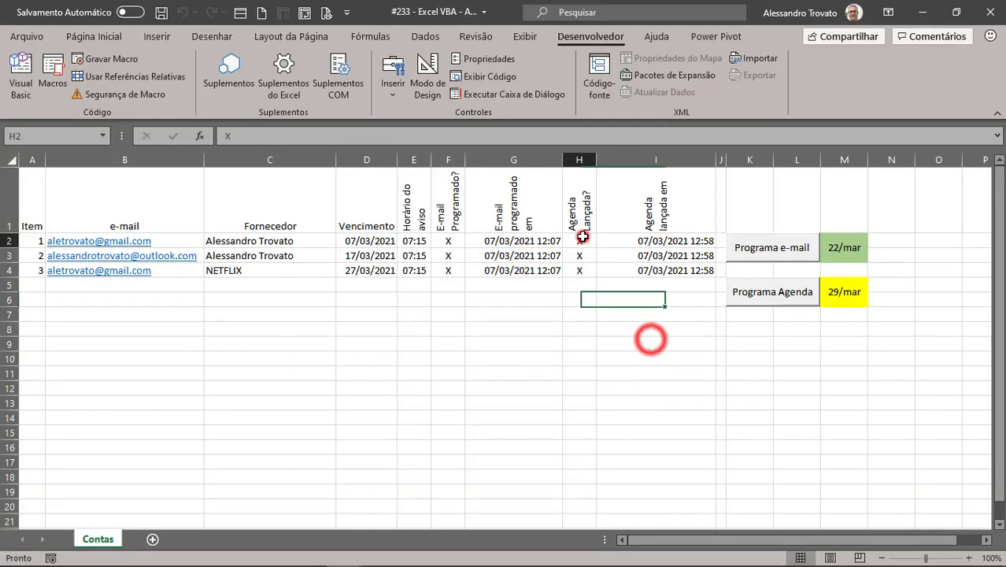
pyautogui.moveTo(579, 235); pyautogui.dragTo(636, 271)
pyautogui.press('Delete')
pyautogui.click(647, 335)
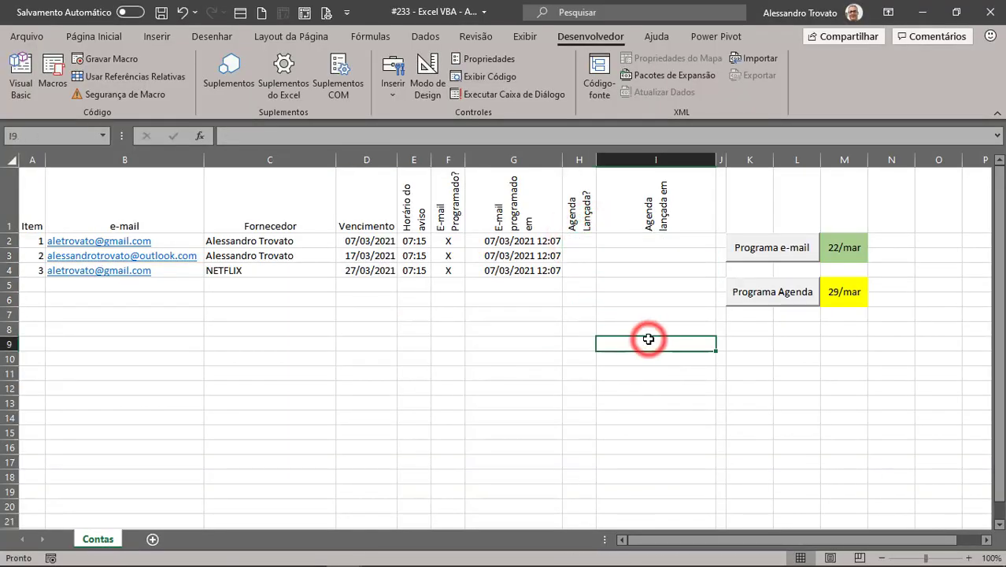
pyautogui.hotkey('alt', 'Tab')
pyautogui.click(659, 328)
pyautogui.press('F5')
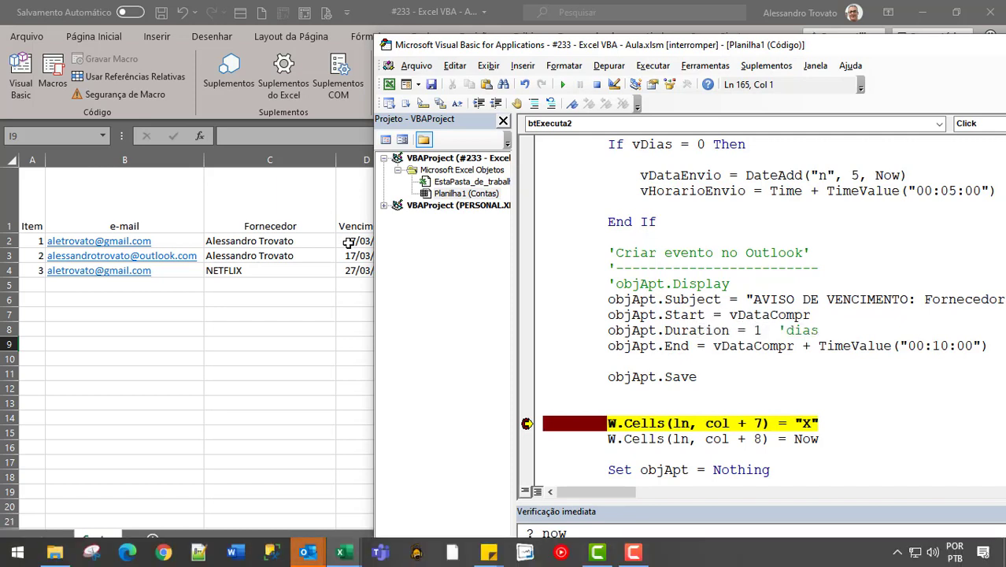
# Step through the loop's vHorarioEnvio, vDataVencto, vDataCompr, date comparison and vDias lines
pyautogui.press('F8')
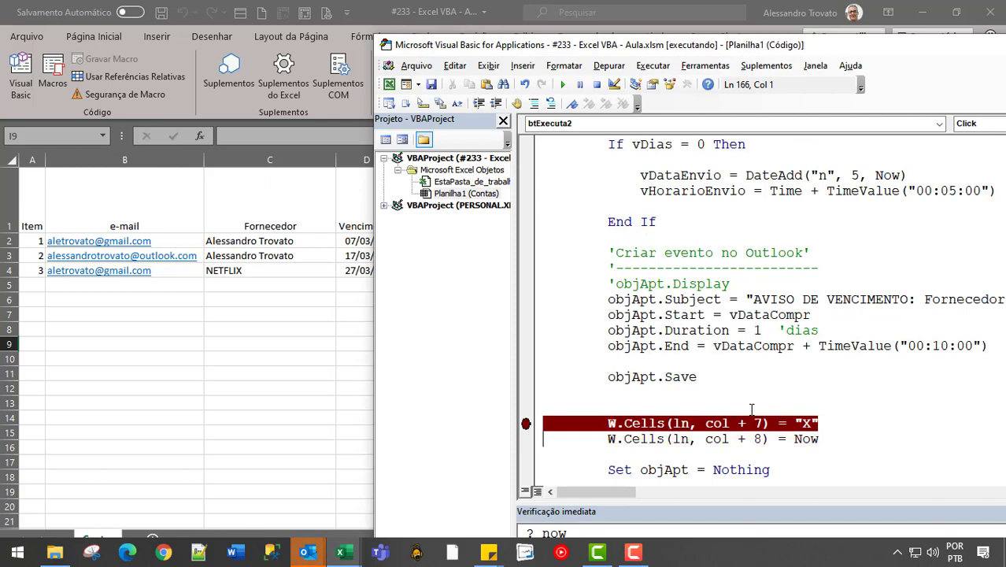
pyautogui.press('F8')
pyautogui.press('F8')
pyautogui.press('F8')
pyautogui.press('F8')
pyautogui.press('F8')
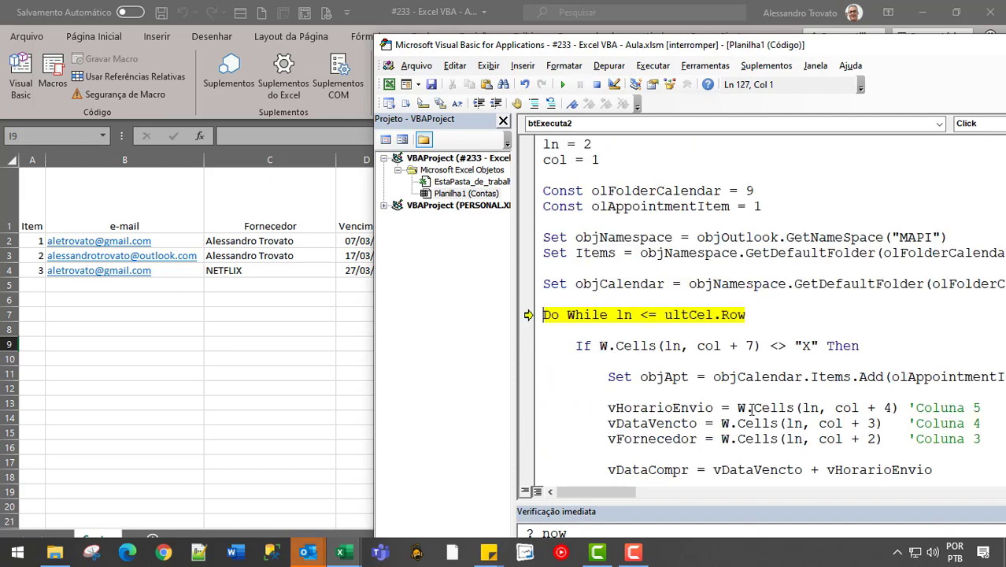
pyautogui.press('F8')
pyautogui.scroll(-2, 724, 397)
pyautogui.press('F8')
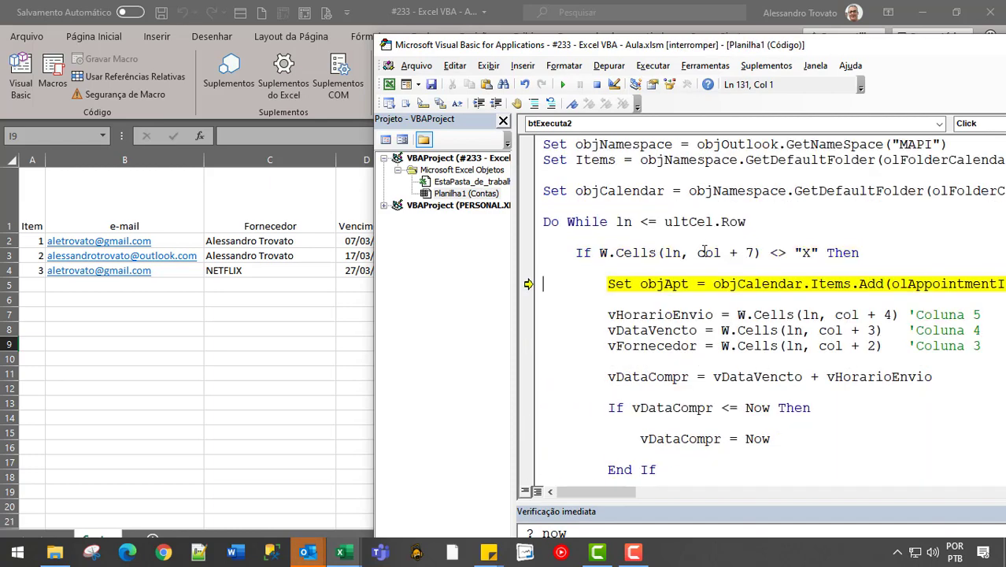
pyautogui.press('F8')
pyautogui.press('F8')
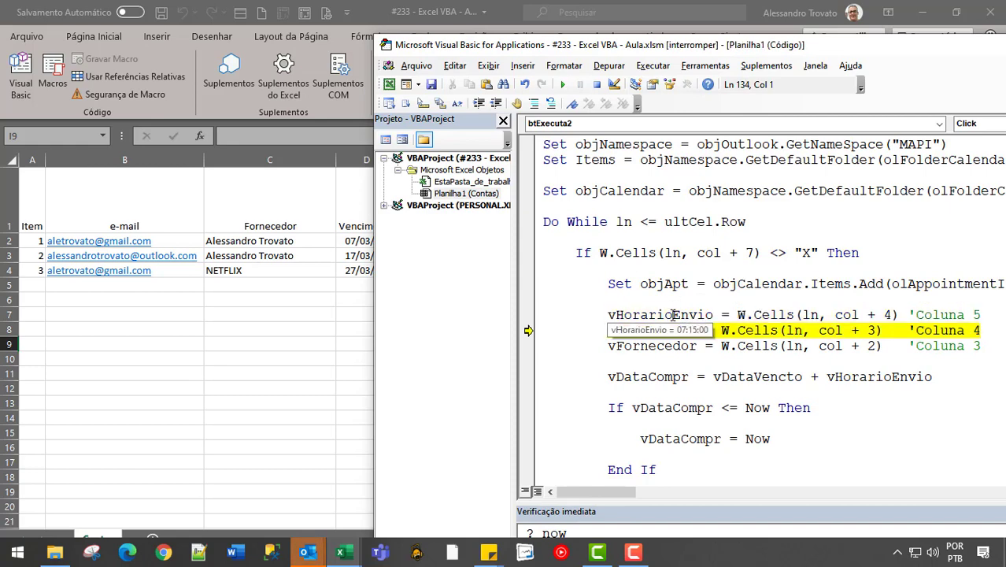
pyautogui.press('F8')
pyautogui.press('F8')
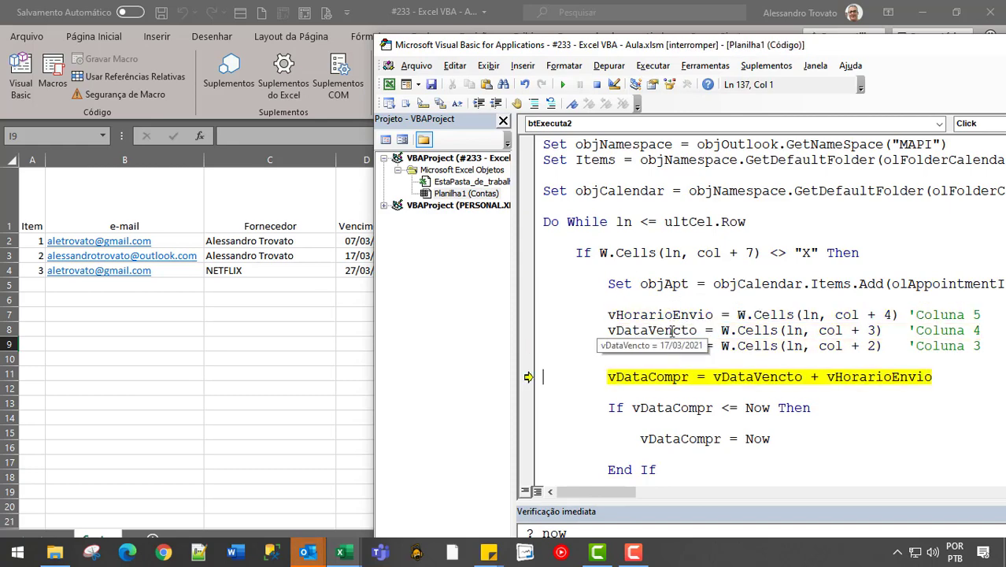
pyautogui.scroll(-1, 670, 338)
pyautogui.scroll(-1, 670, 292)
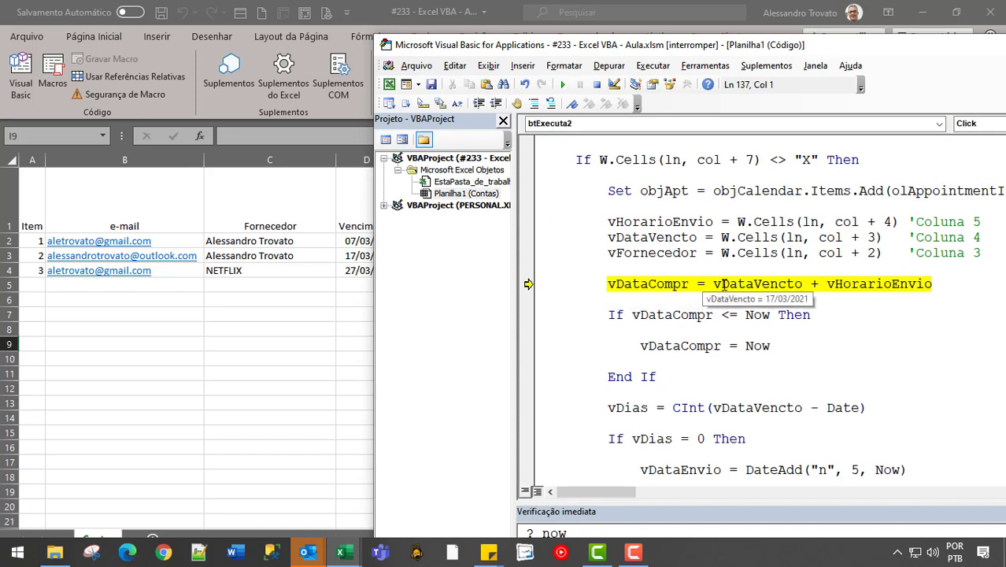
pyautogui.press('F8')
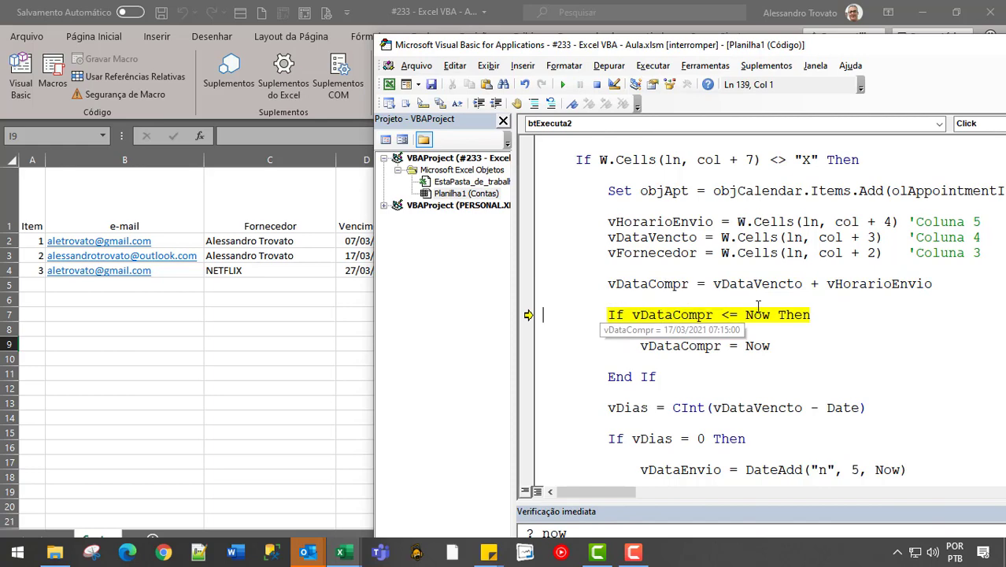
pyautogui.press('F8')
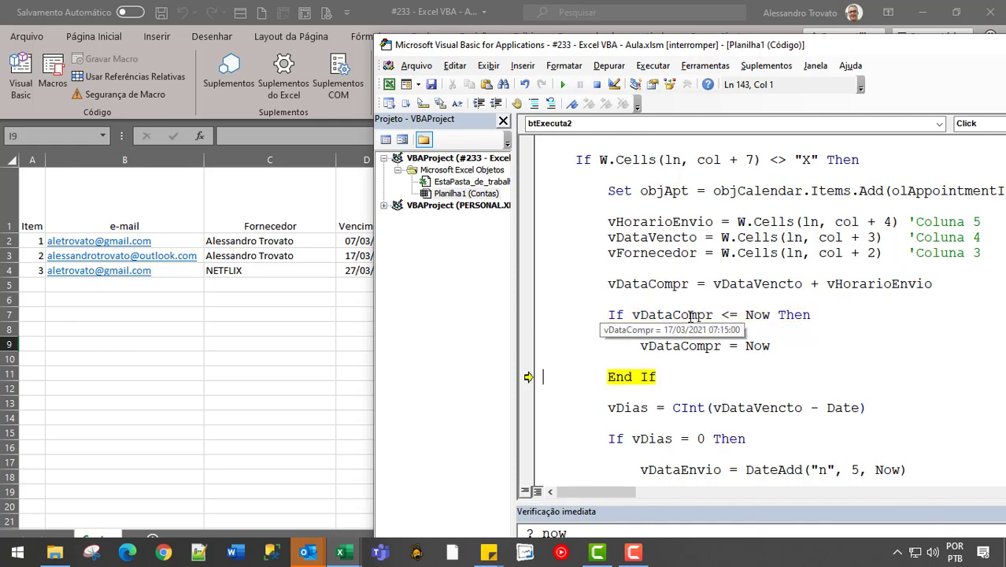
pyautogui.scroll(-3, 690, 315)
pyautogui.press('F8')
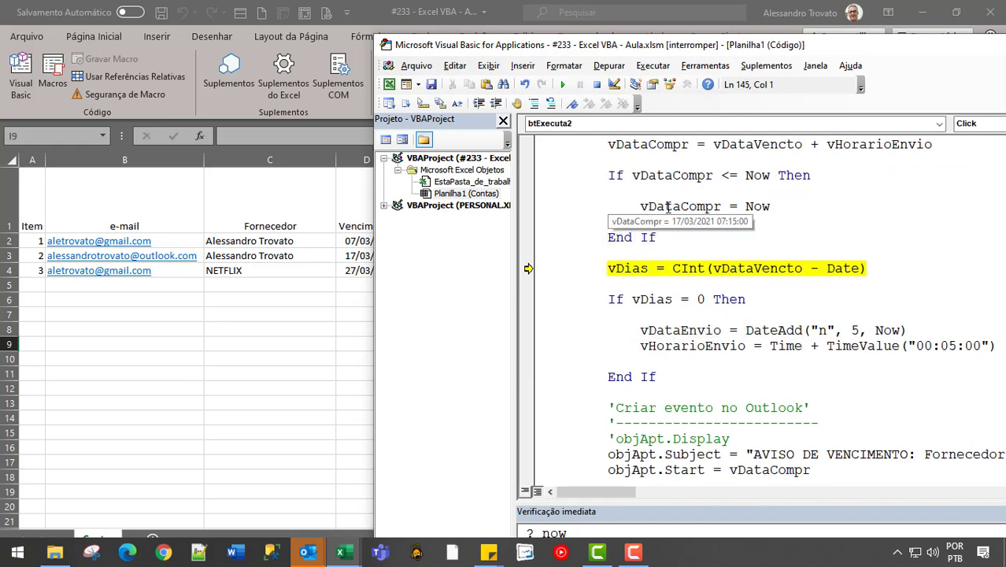
# Step through creating and saving the appointment, remove the breakpoint, and run the macro to completion
pyautogui.press('F8')
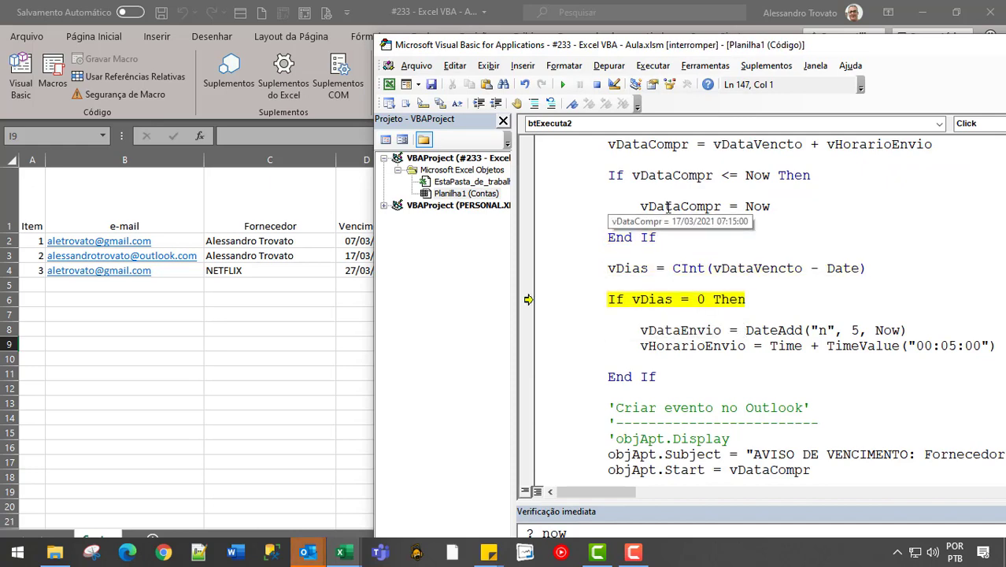
pyautogui.press('F8')
pyautogui.press('F8')
pyautogui.scroll(-4, 700, 260)
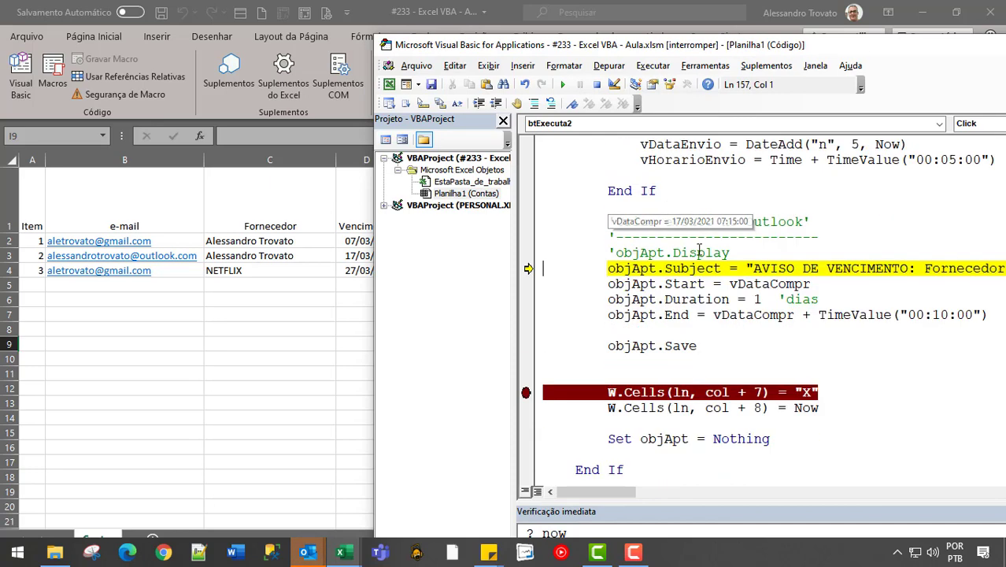
pyautogui.press('F8')
pyautogui.press('F8')
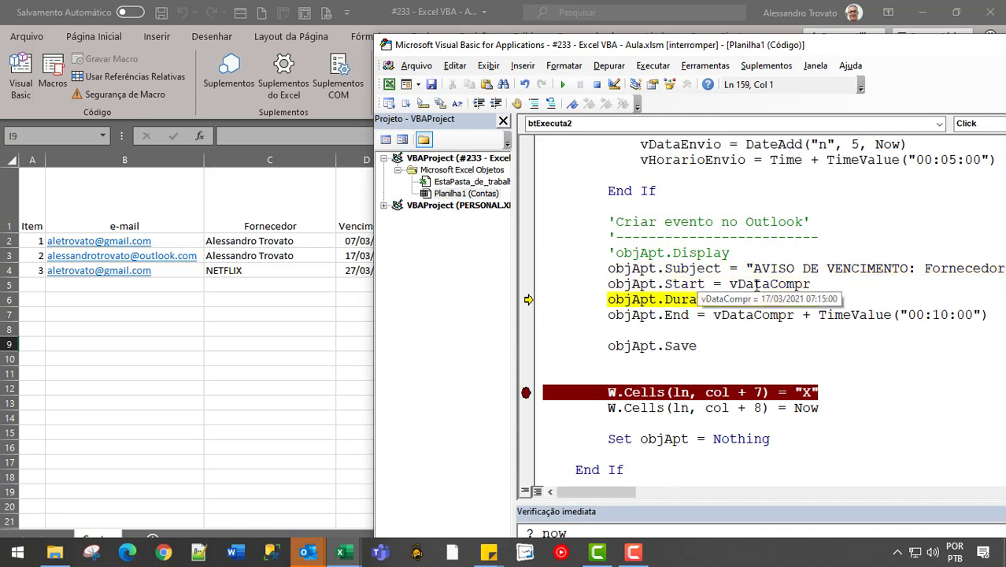
pyautogui.press('F8')
pyautogui.press('F8')
pyautogui.press('F8')
pyautogui.press('F8')
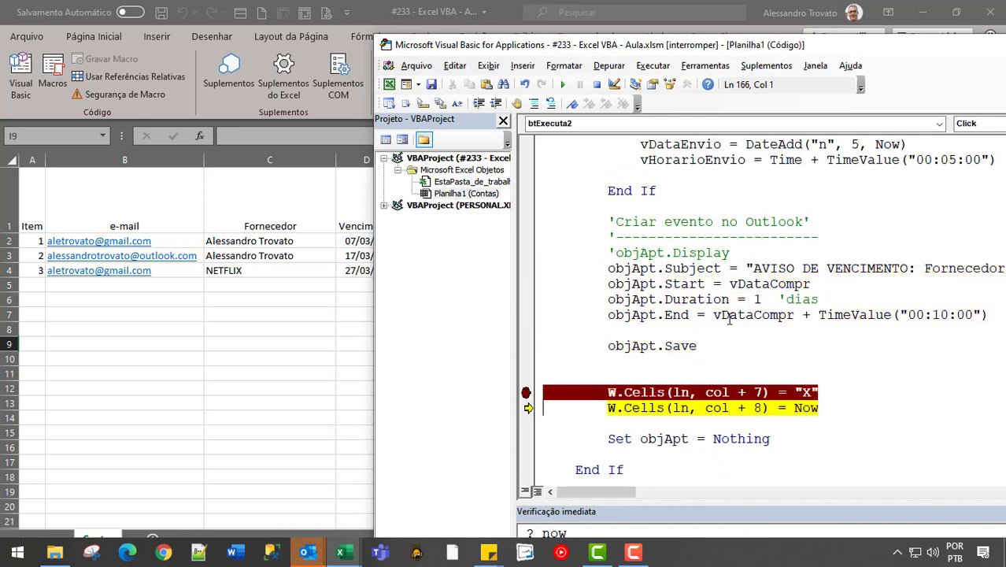
pyautogui.press('F8')
pyautogui.press('F8')
pyautogui.press('Up')
pyautogui.press('Up')
pyautogui.press('Up')
pyautogui.hotkey('ctrl', 'F9')
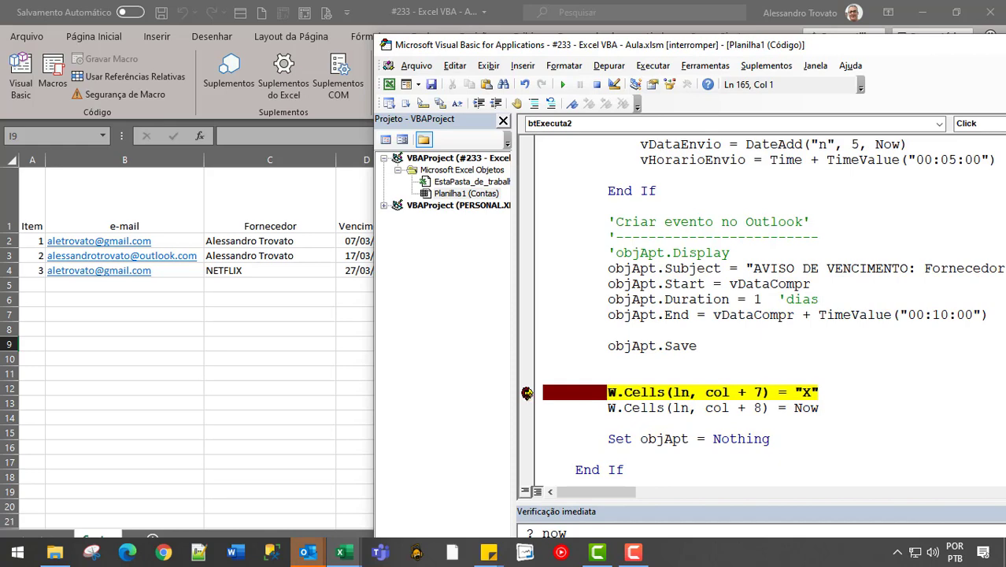
pyautogui.click(527, 394)
pyautogui.press('F5')
# Acknowledge the completion message and open the Outlook calendar at 27 March
pyautogui.click(540, 337)
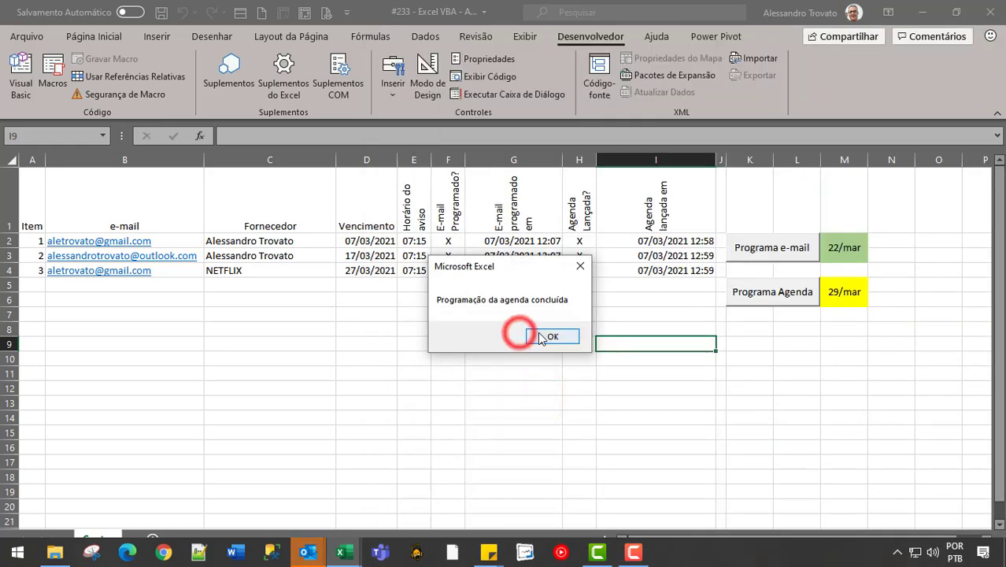
pyautogui.click(308, 551)
pyautogui.click(206, 489)
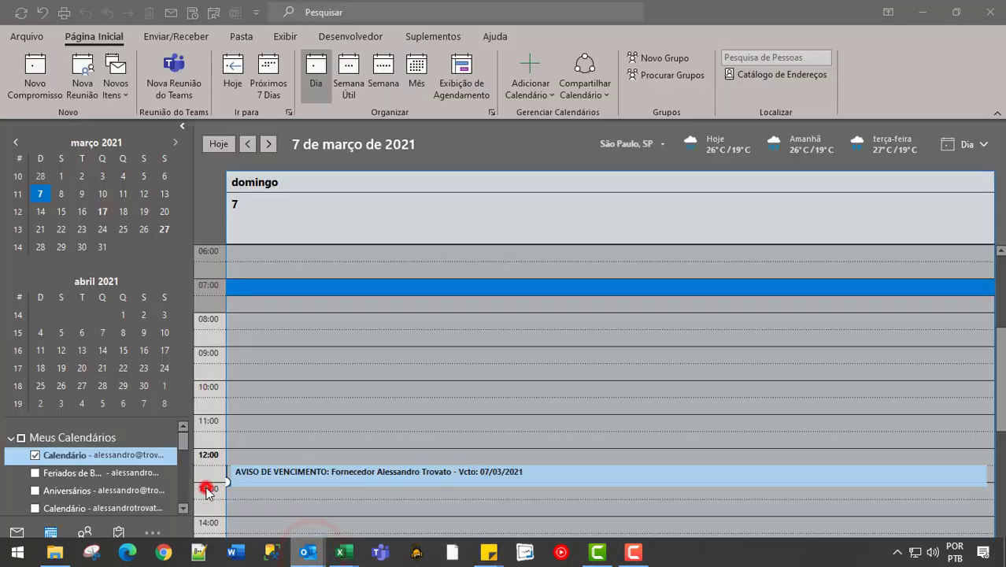
pyautogui.click(101, 212)
pyautogui.moveTo(533, 284)
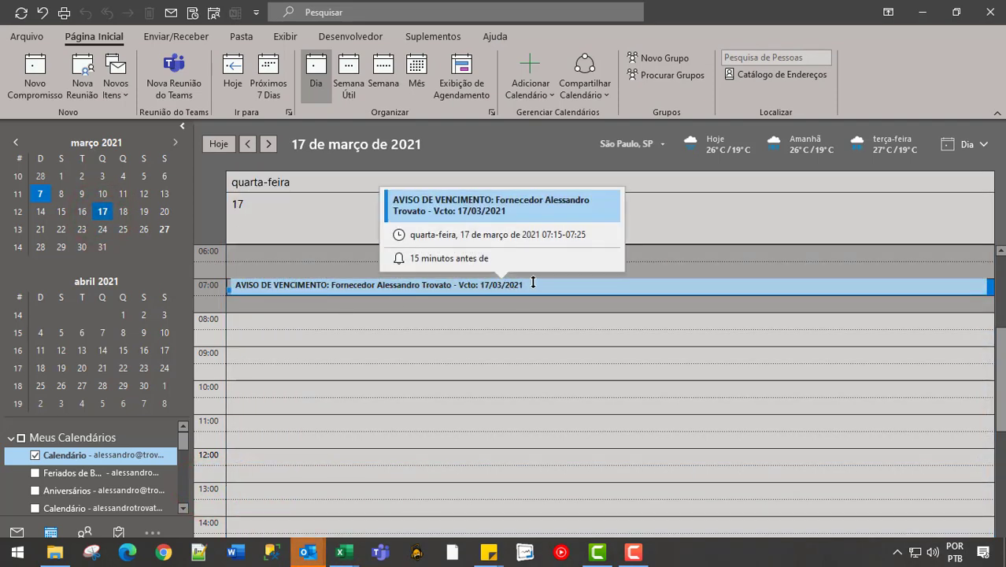
pyautogui.click(163, 229)
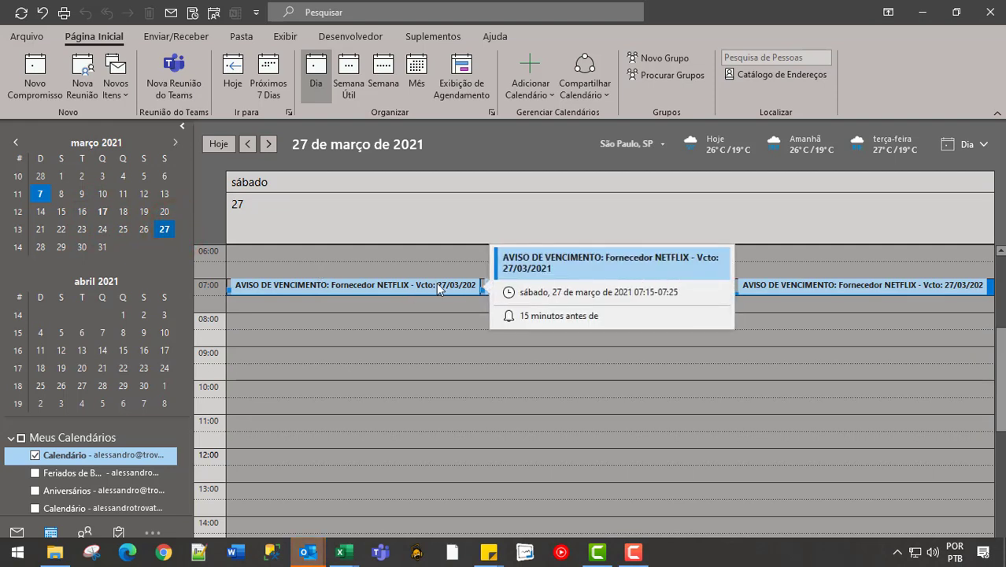
# Delete the three duplicate NETFLIX appointments on 27 March, then view 7 March and minimize Outlook
pyautogui.click(382, 287)
pyautogui.press('Delete')
pyautogui.click(377, 290)
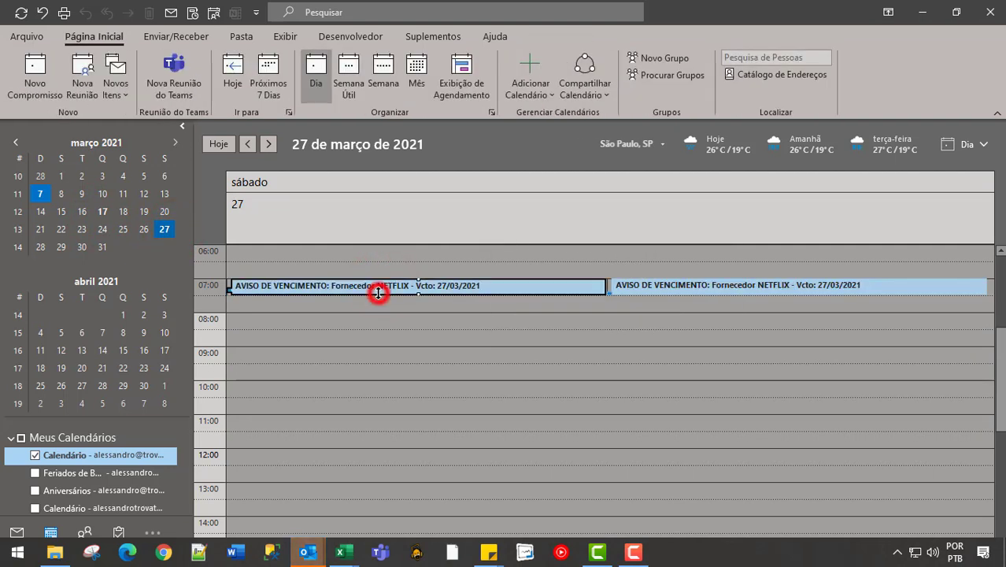
pyautogui.press('Delete')
pyautogui.click(416, 290)
pyautogui.press('Delete')
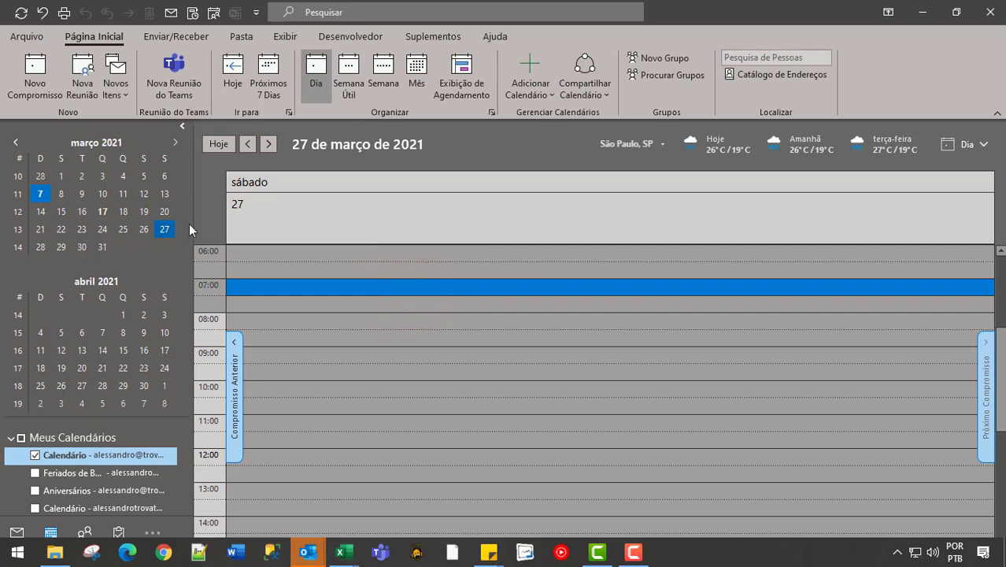
pyautogui.click(108, 213)
pyautogui.click(40, 194)
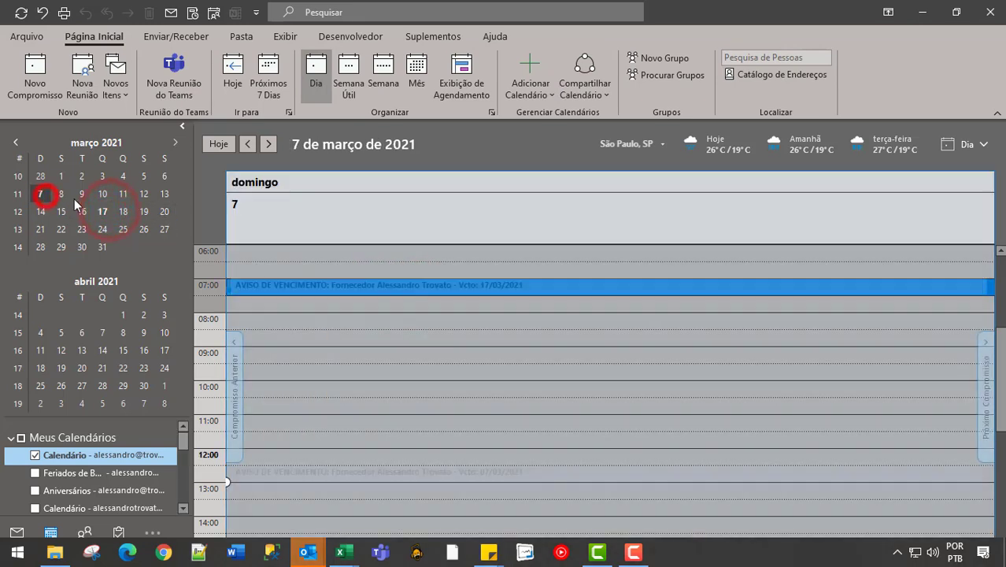
pyautogui.scroll(-3, 492, 452)
pyautogui.scroll(1, 489, 445)
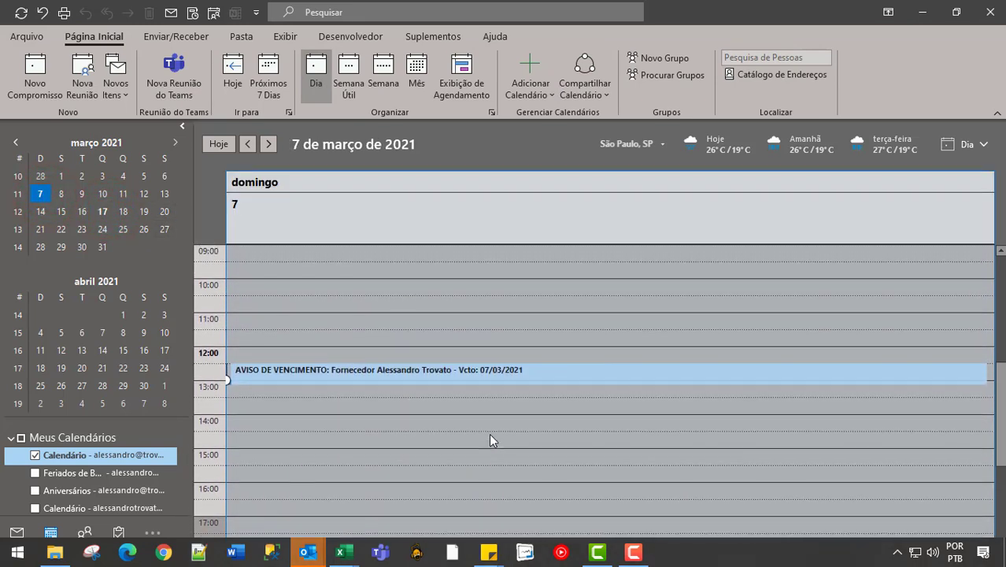
pyautogui.click(923, 12)
# Start row 5 with item 4, the previous row's e-mail and supplier ALUGUEL
pyautogui.click(235, 315)
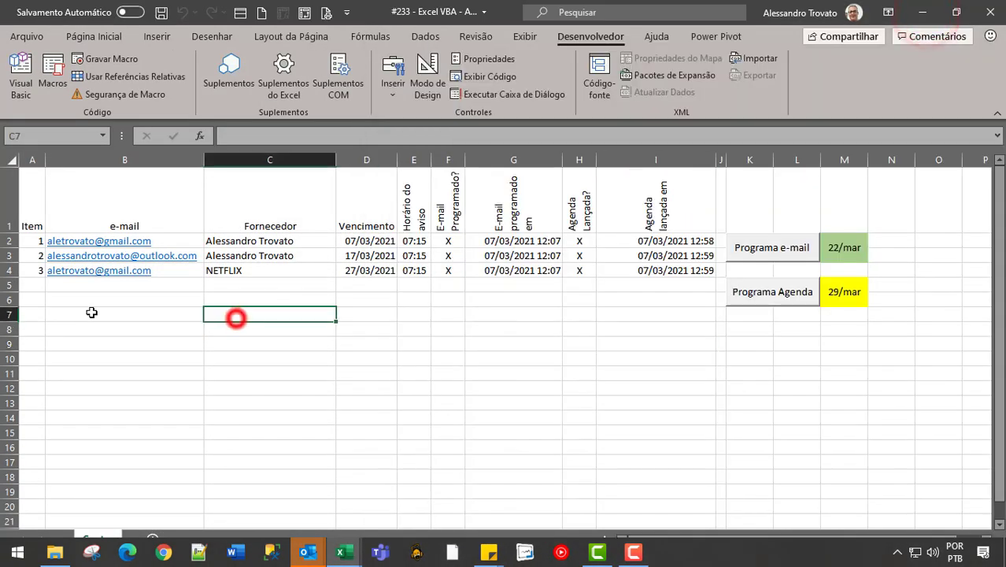
pyautogui.click(40, 285)
pyautogui.write('4')
pyautogui.press('Tab')
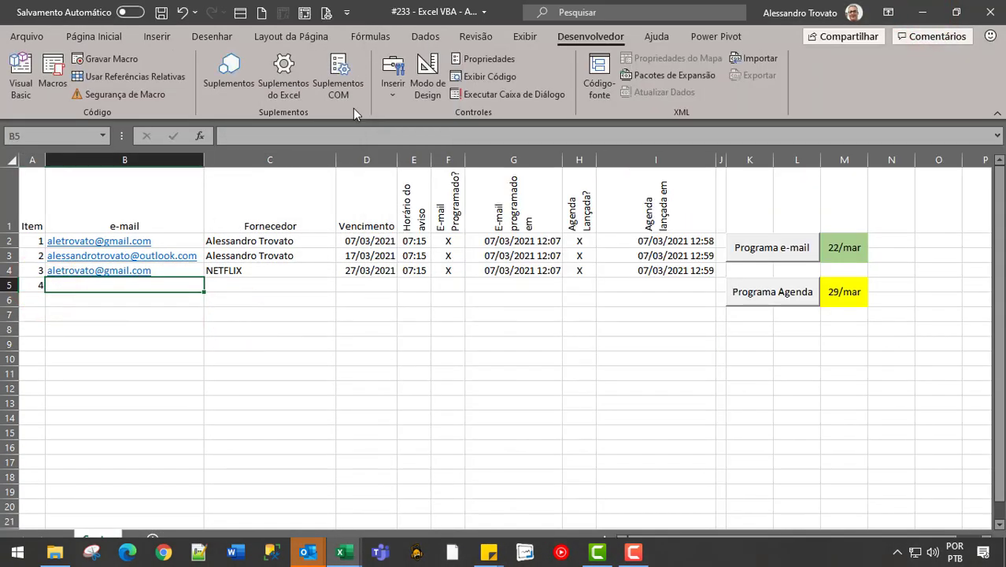
pyautogui.press('Up')
pyautogui.hotkey('ctrl', 'c')
pyautogui.press('Down')
pyautogui.hotkey('ctrl', 'v')
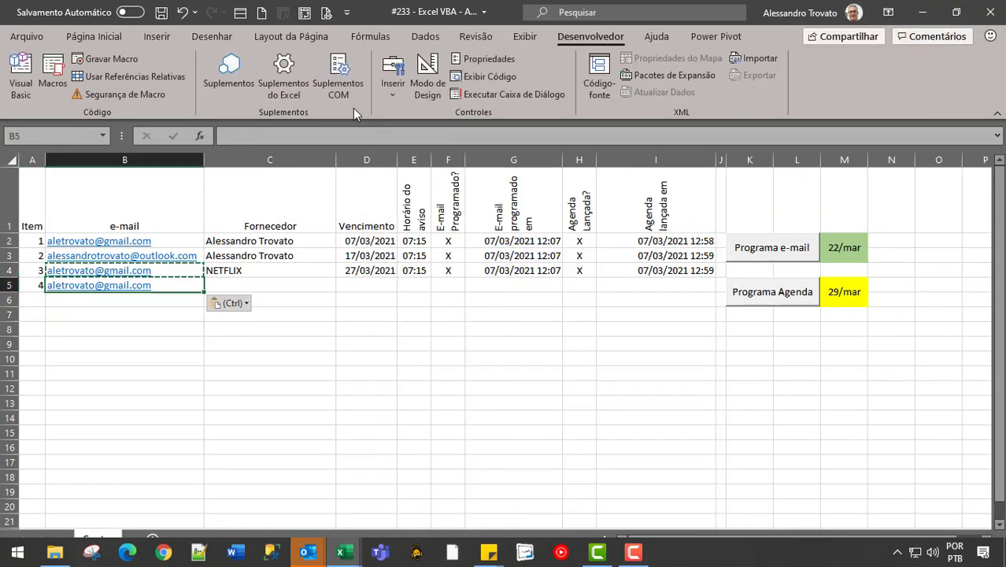
pyautogui.press('Tab')
pyautogui.write('ALUGUE')
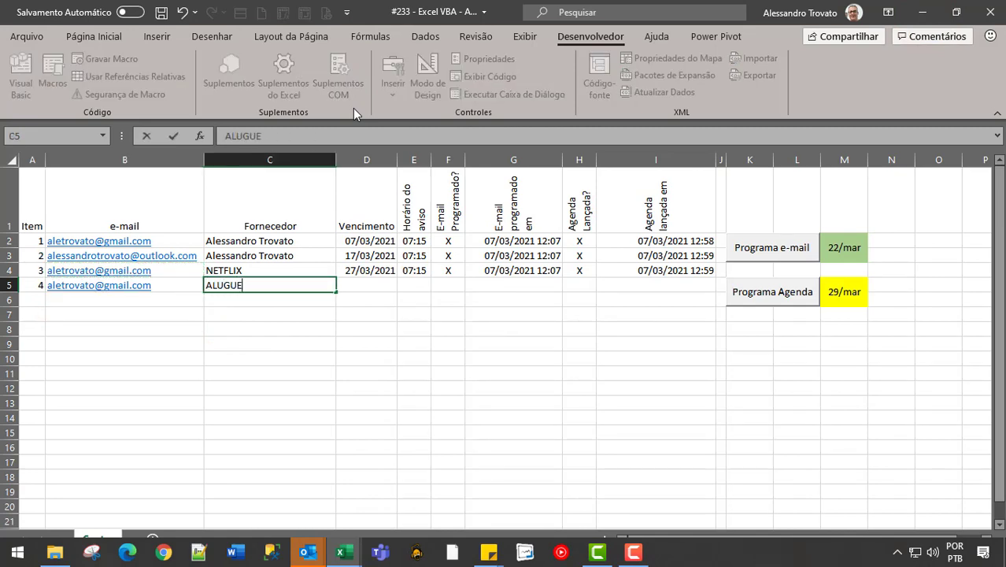
pyautogui.write('L')
pyautogui.press('Tab')
# Enter ALUGUEL's due date 06/04/2021 and alert time 09:00
pyautogui.write('06/0')
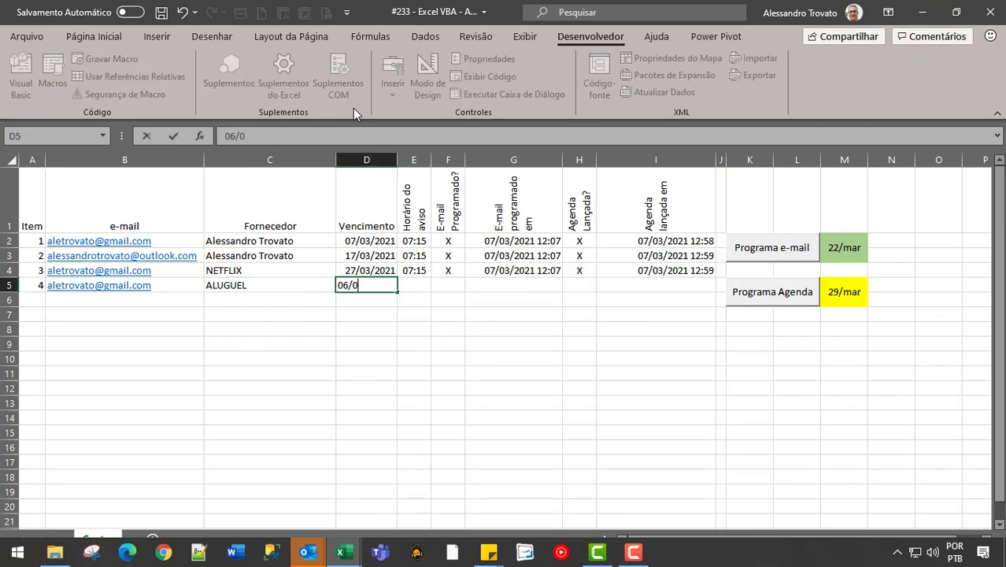
pyautogui.write('4/2021')
pyautogui.press('Tab')
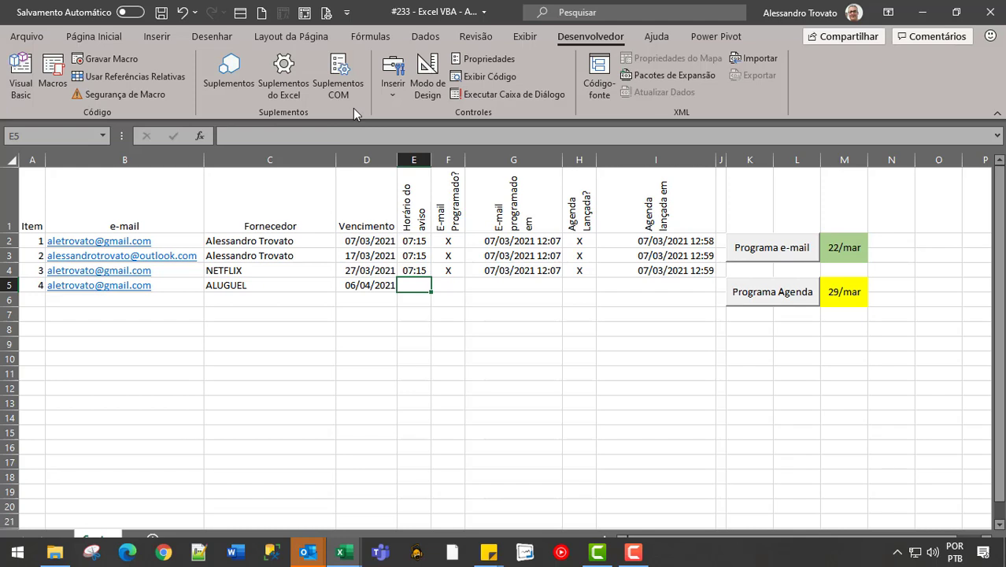
pyautogui.press('Up')
pyautogui.hotkey('ctrl', 'c')
pyautogui.press('Down')
pyautogui.write('09:')
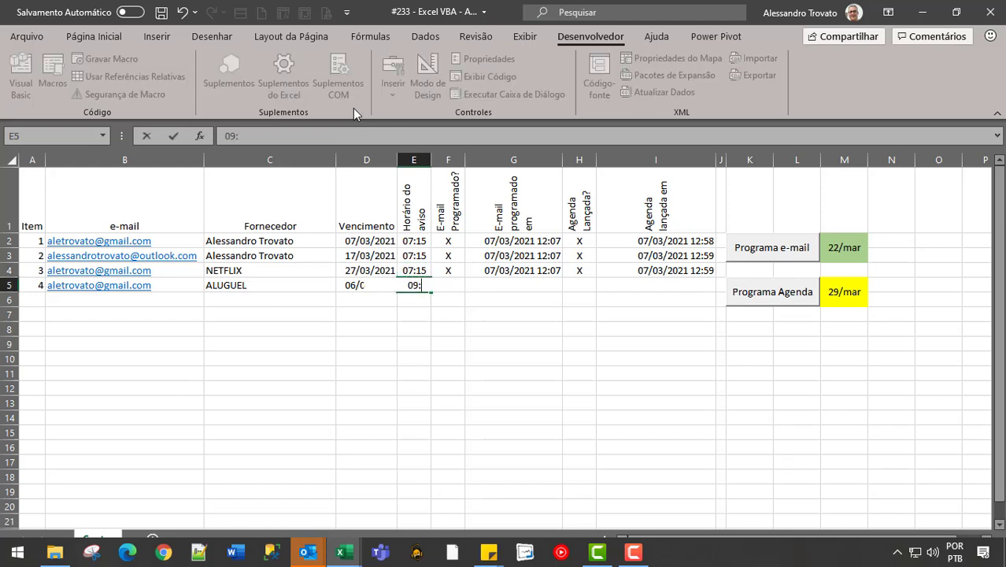
pyautogui.write('00')
pyautogui.press('Tab')
pyautogui.click(448, 300)
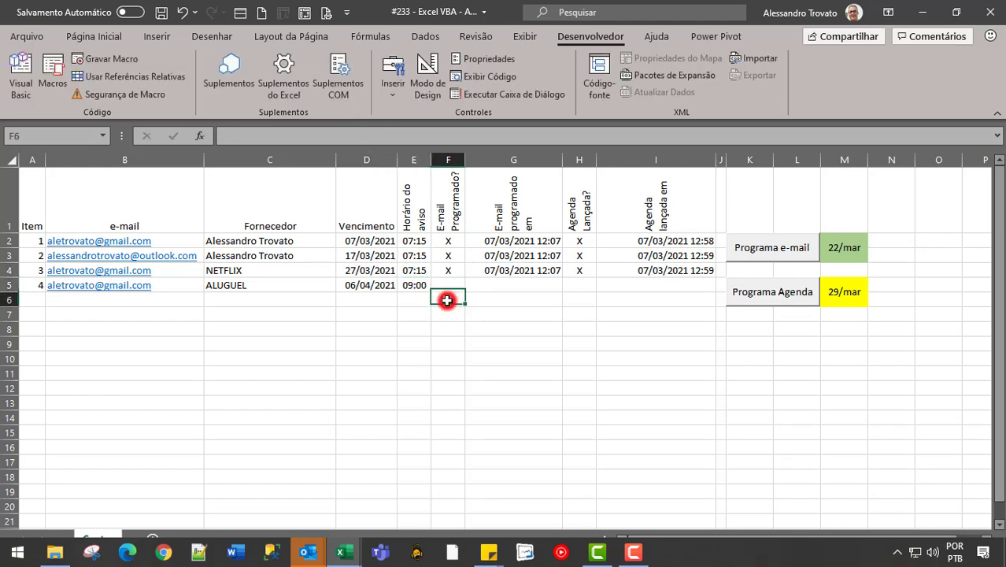
# Run Programa Agenda to schedule the new row, then bring up the Outlook calendar
pyautogui.click(805, 295)
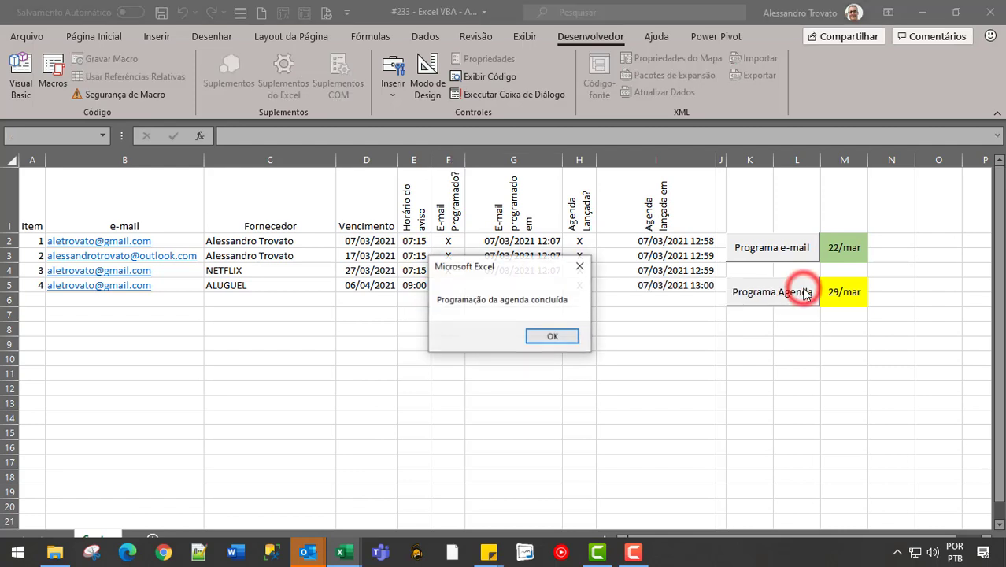
pyautogui.click(535, 337)
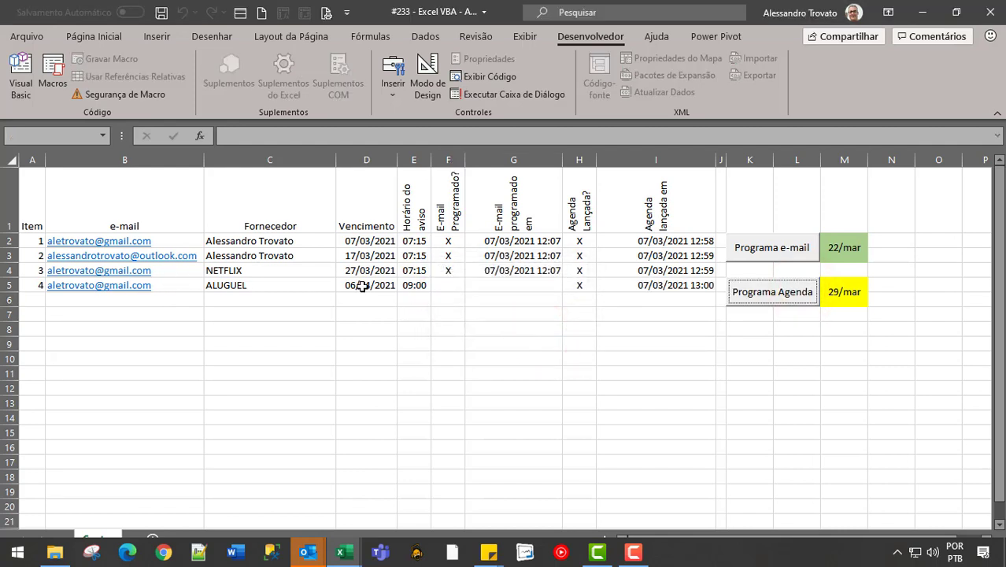
pyautogui.hotkey('alt', 'Tab')
pyautogui.click(519, 169)
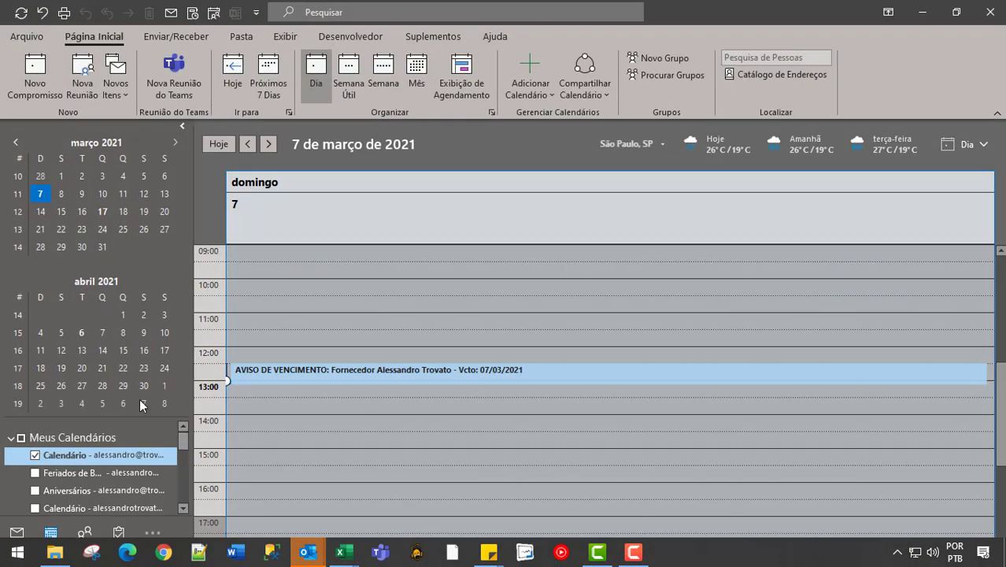
# Check the ALUGUEL appointment on 6 April 2021, then return to the Excel sheet
pyautogui.click(81, 332)
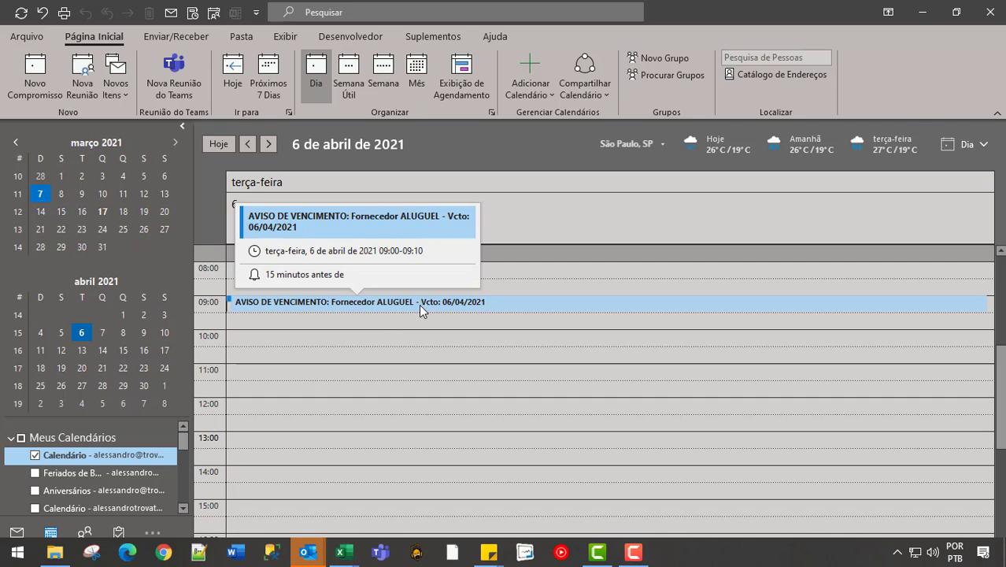
pyautogui.click(921, 12)
pyautogui.click(499, 263)
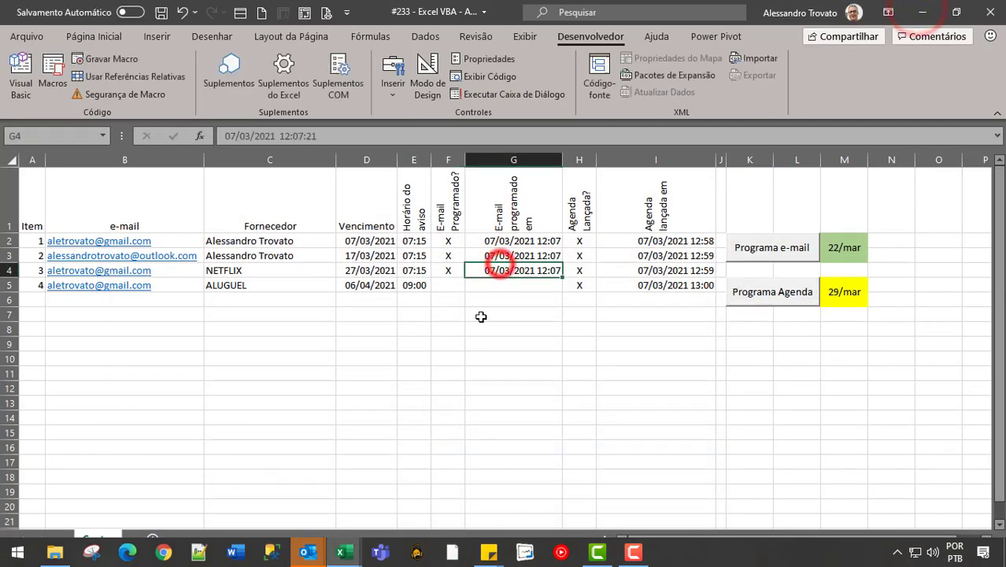
pyautogui.click(480, 317)
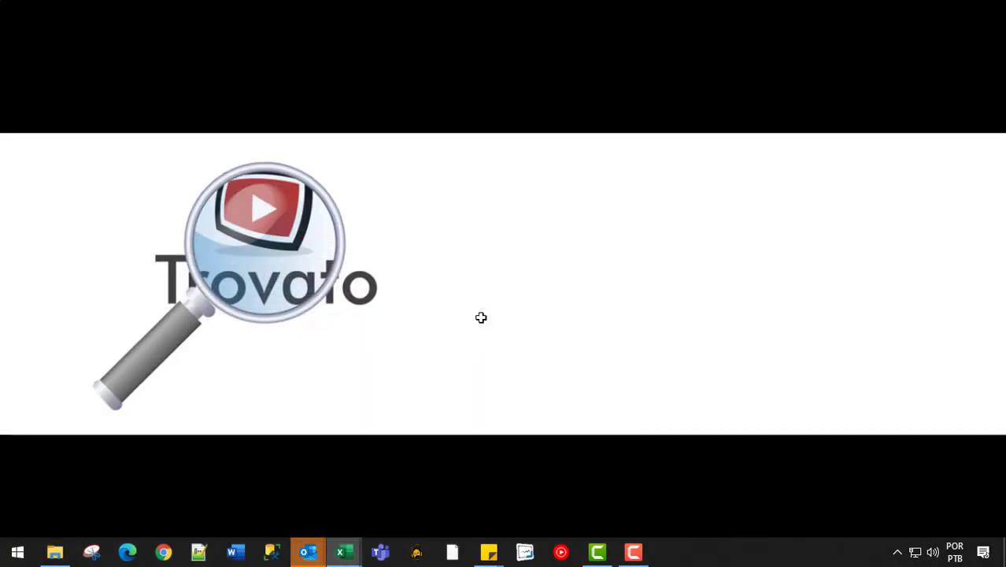
# Dismiss the pending Outlook due-date reminder for the 7 March AVISO appointment
pyautogui.moveTo(307, 551)
pyautogui.click(427, 472)
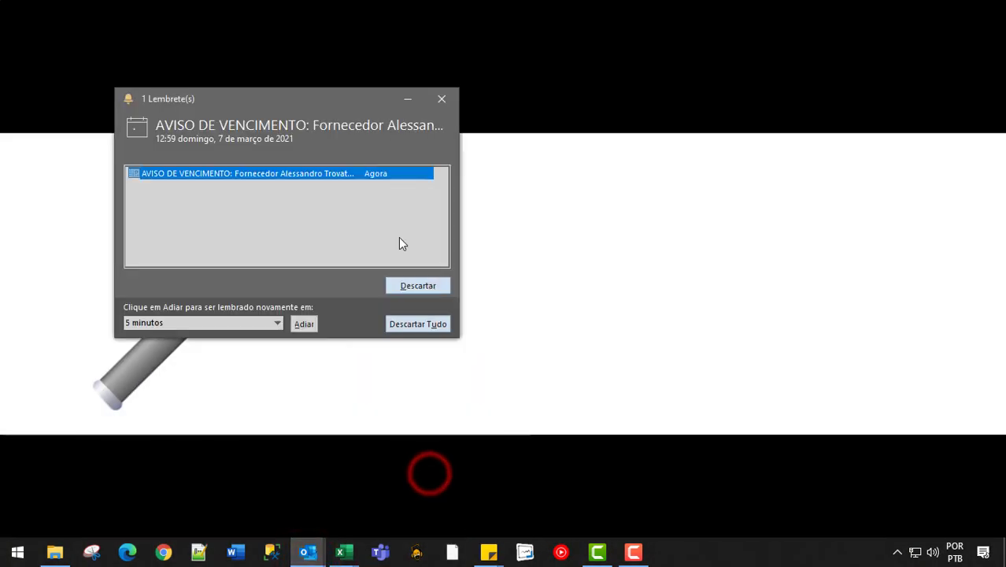
pyautogui.click(429, 288)
pyautogui.click(434, 196)
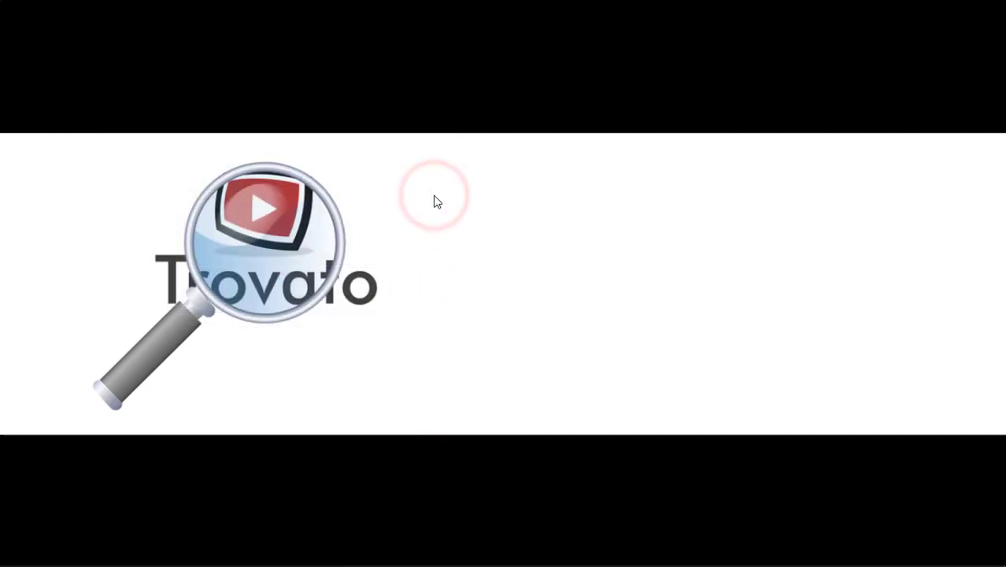